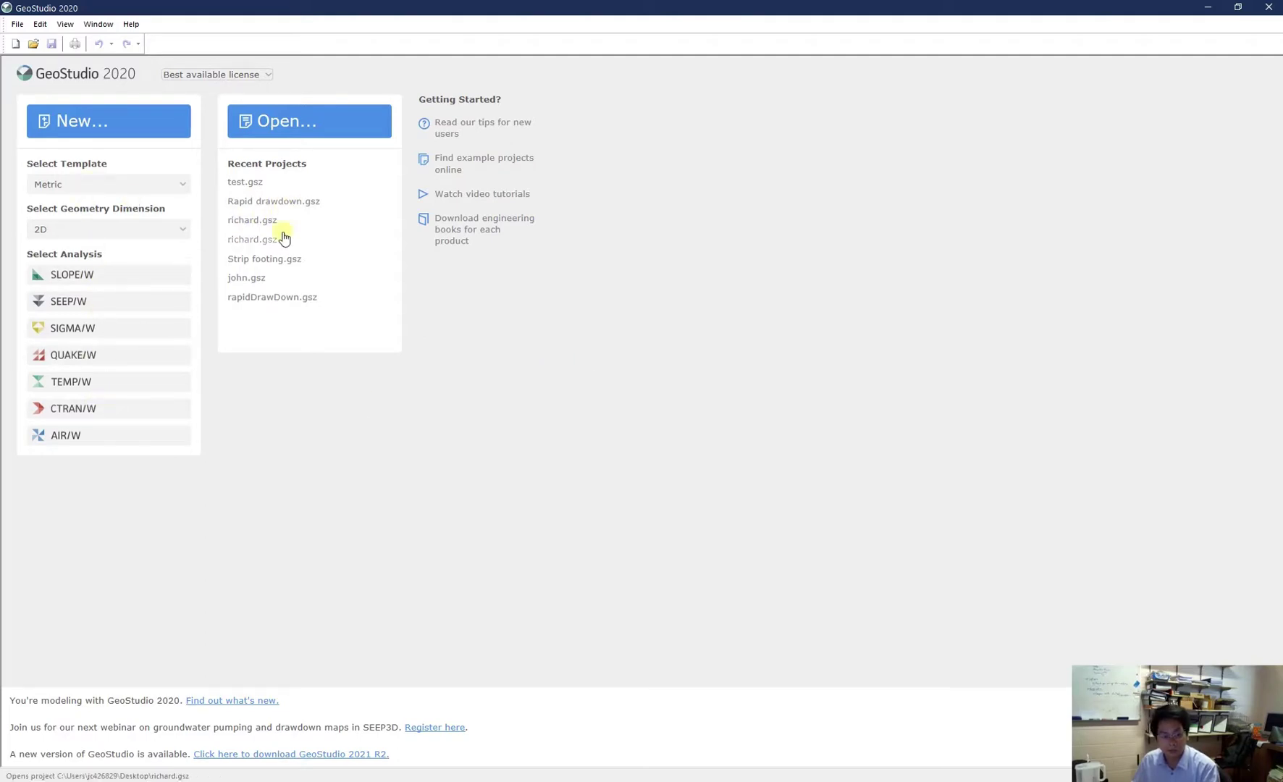
- Start a QUAKE/W project with an Initial Static analysis and an Equivalent Linear Dynamic child
click(91, 362)
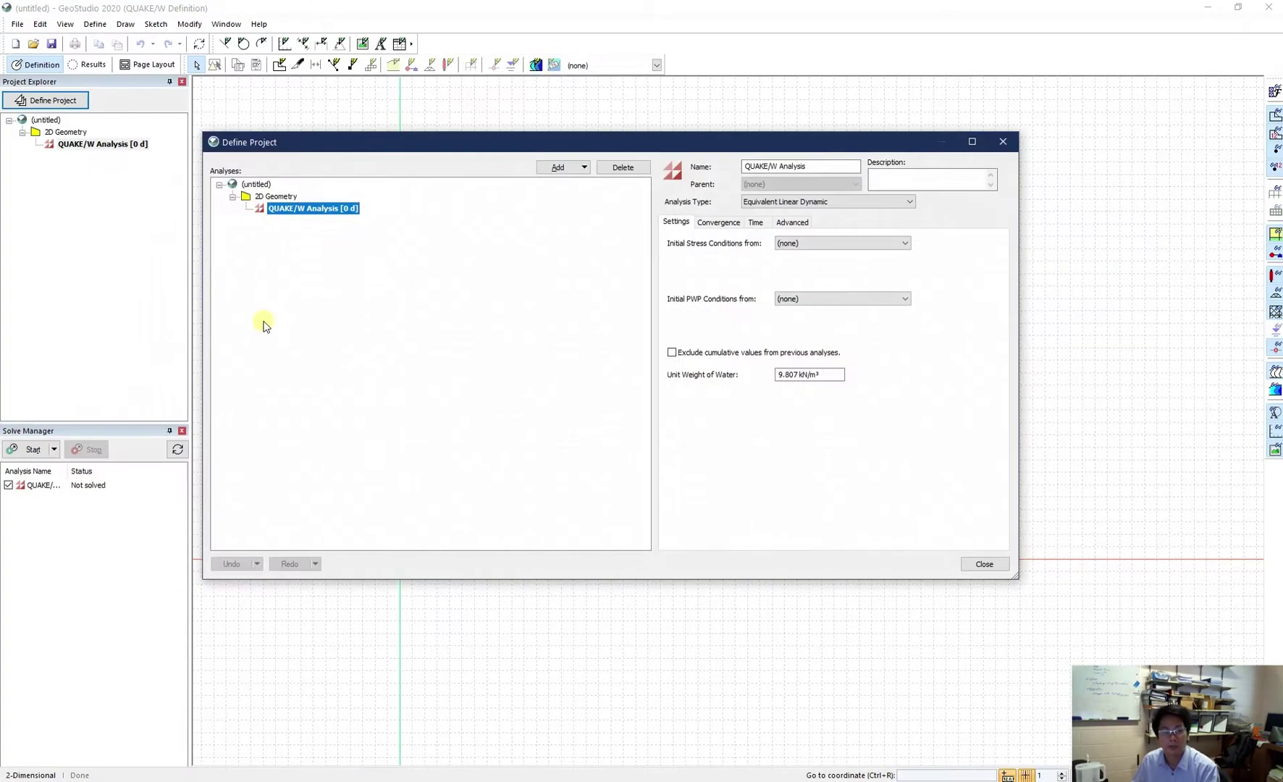
click(793, 203)
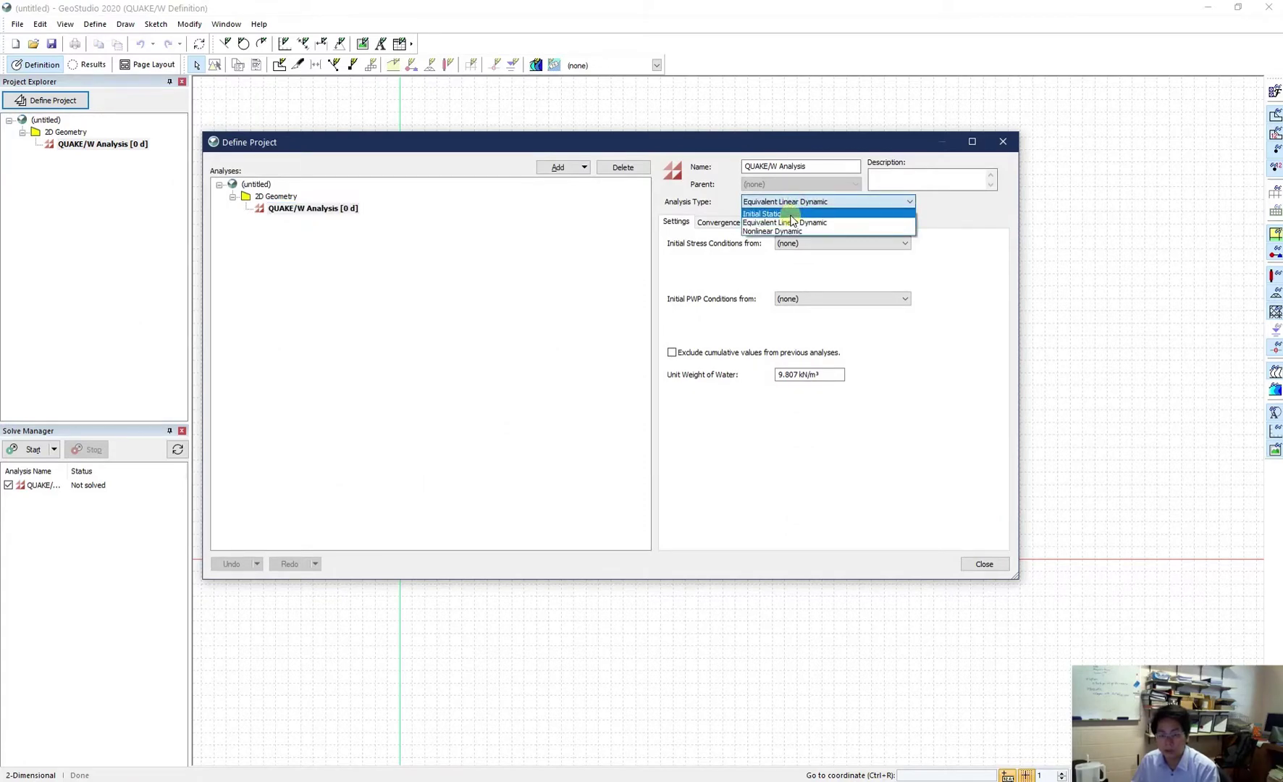
click(792, 214)
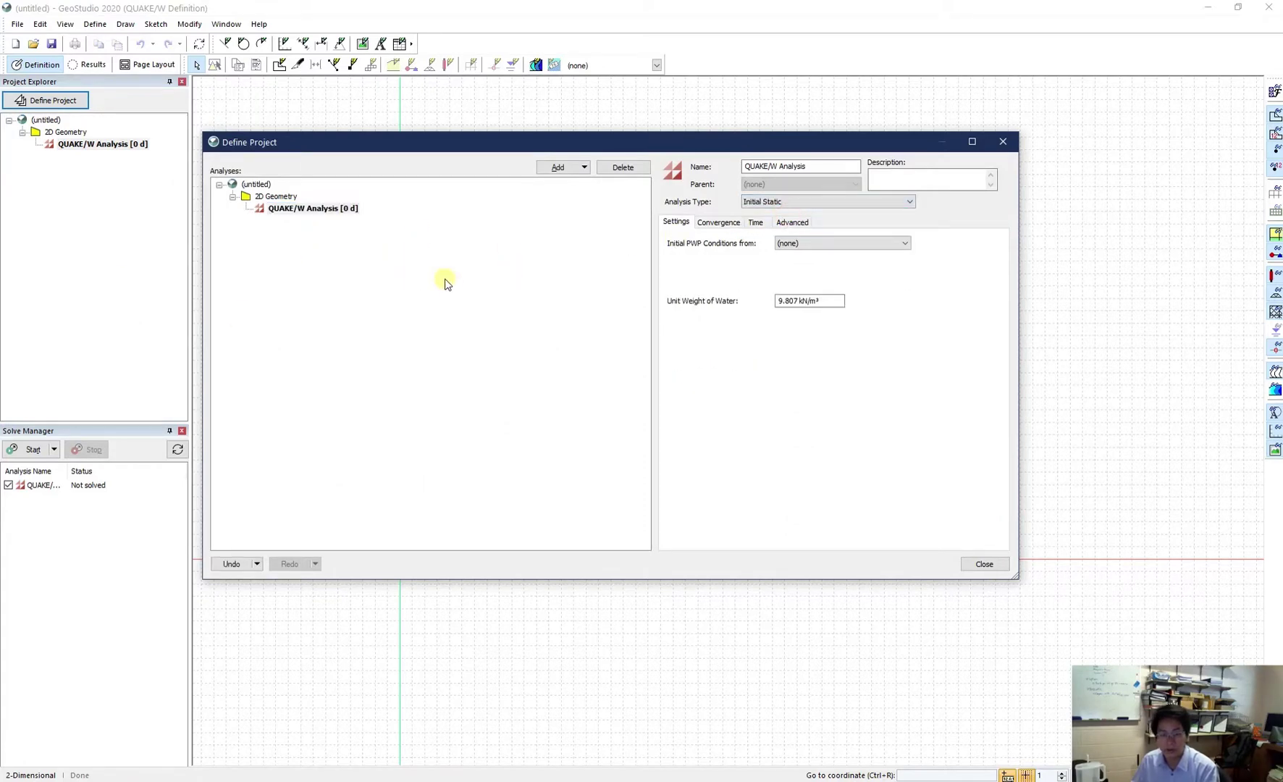
click(312, 210)
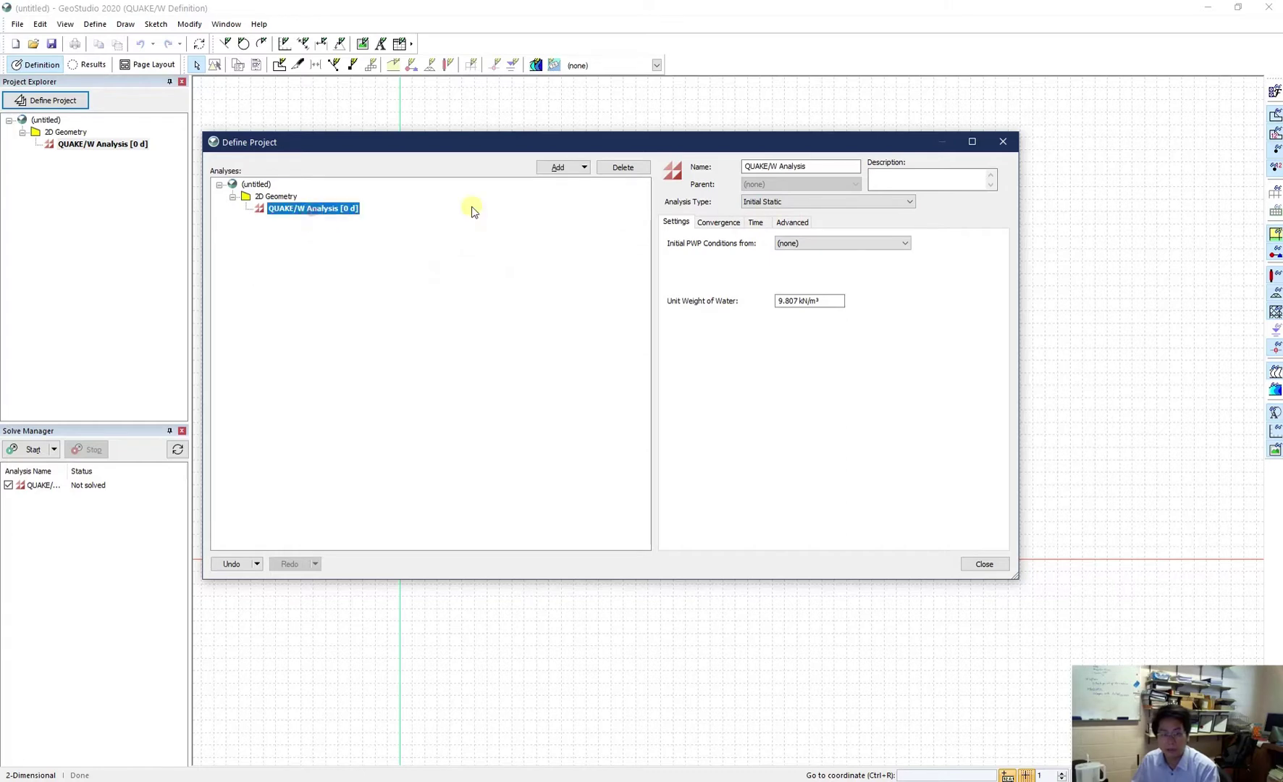
click(557, 167)
mouse_move(594, 243)
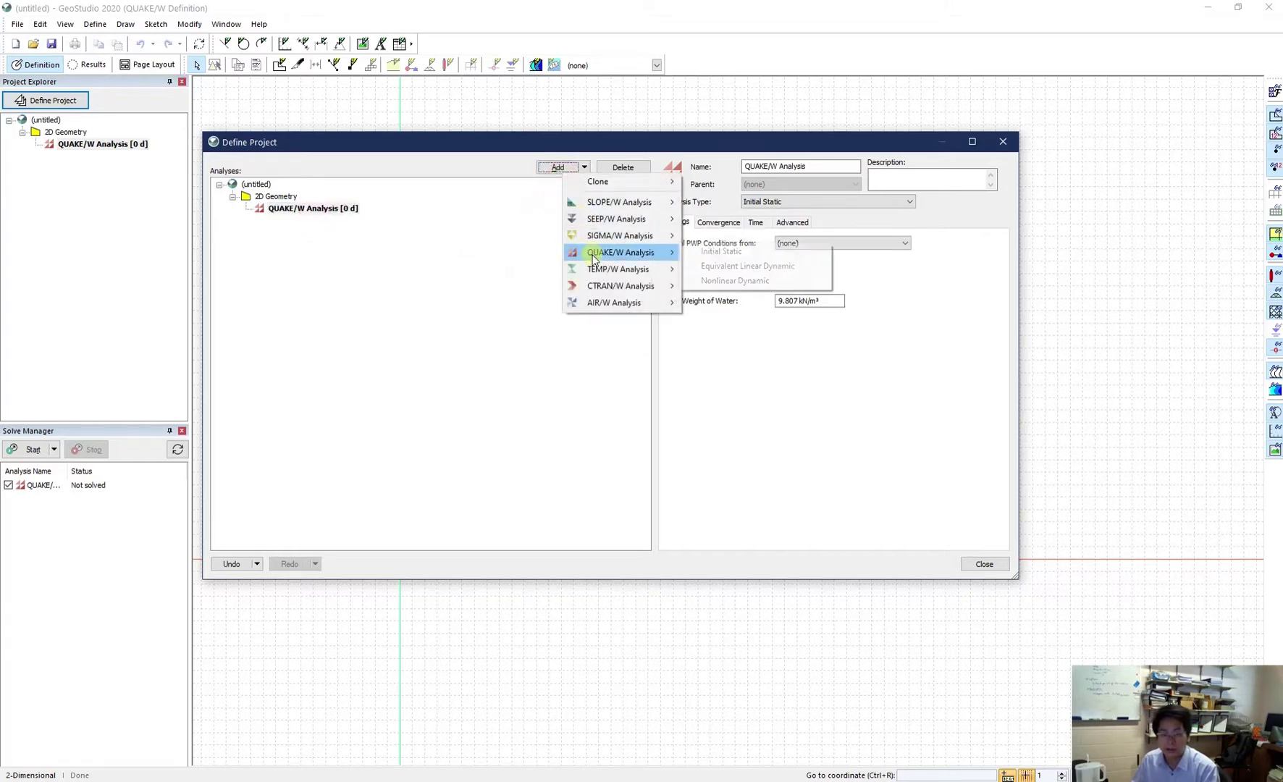
click(745, 267)
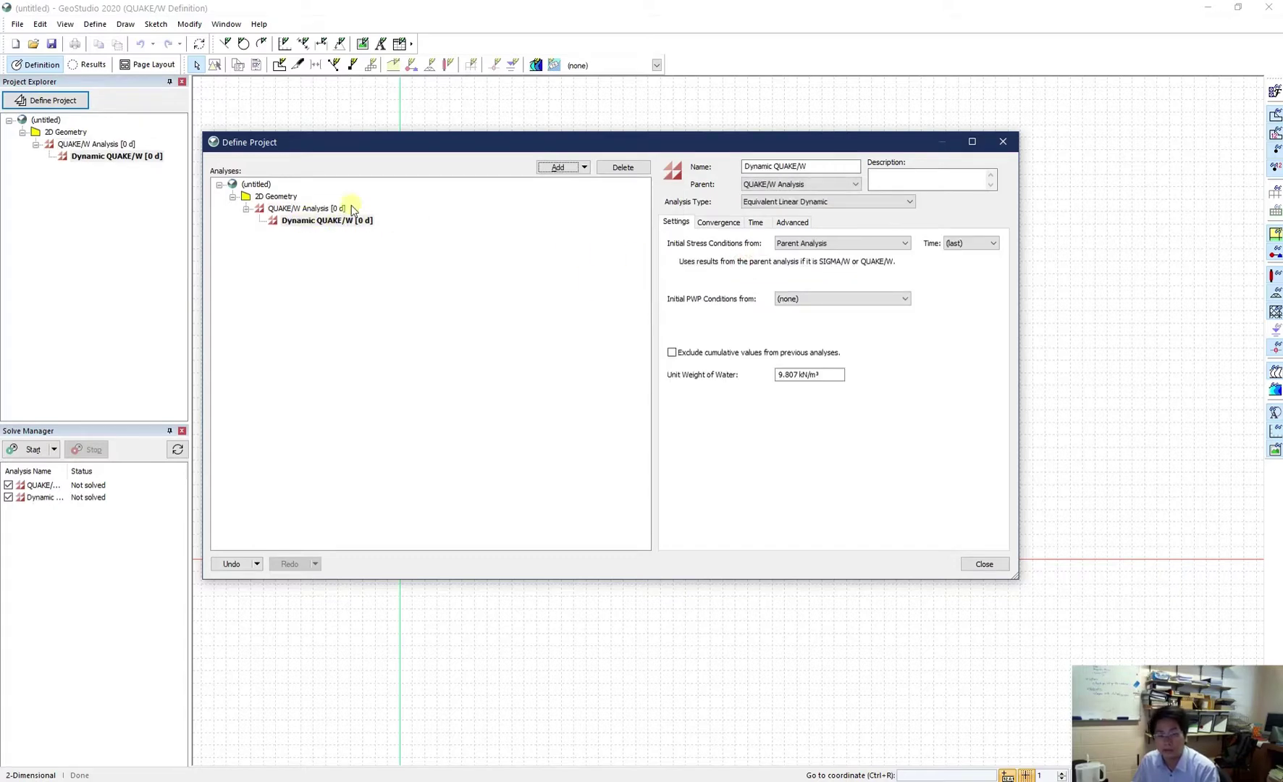
- Have the Initial Static analysis take initial pore-water pressures from the water table
click(345, 209)
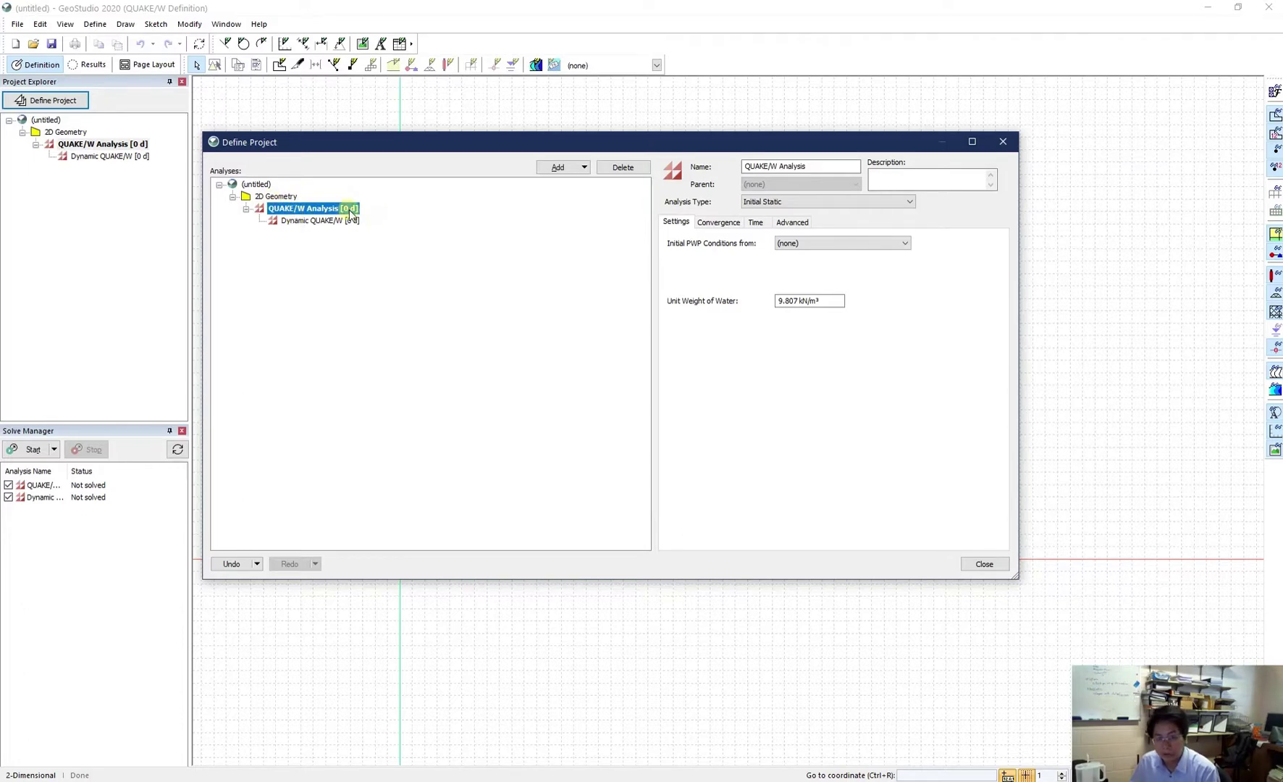
click(802, 246)
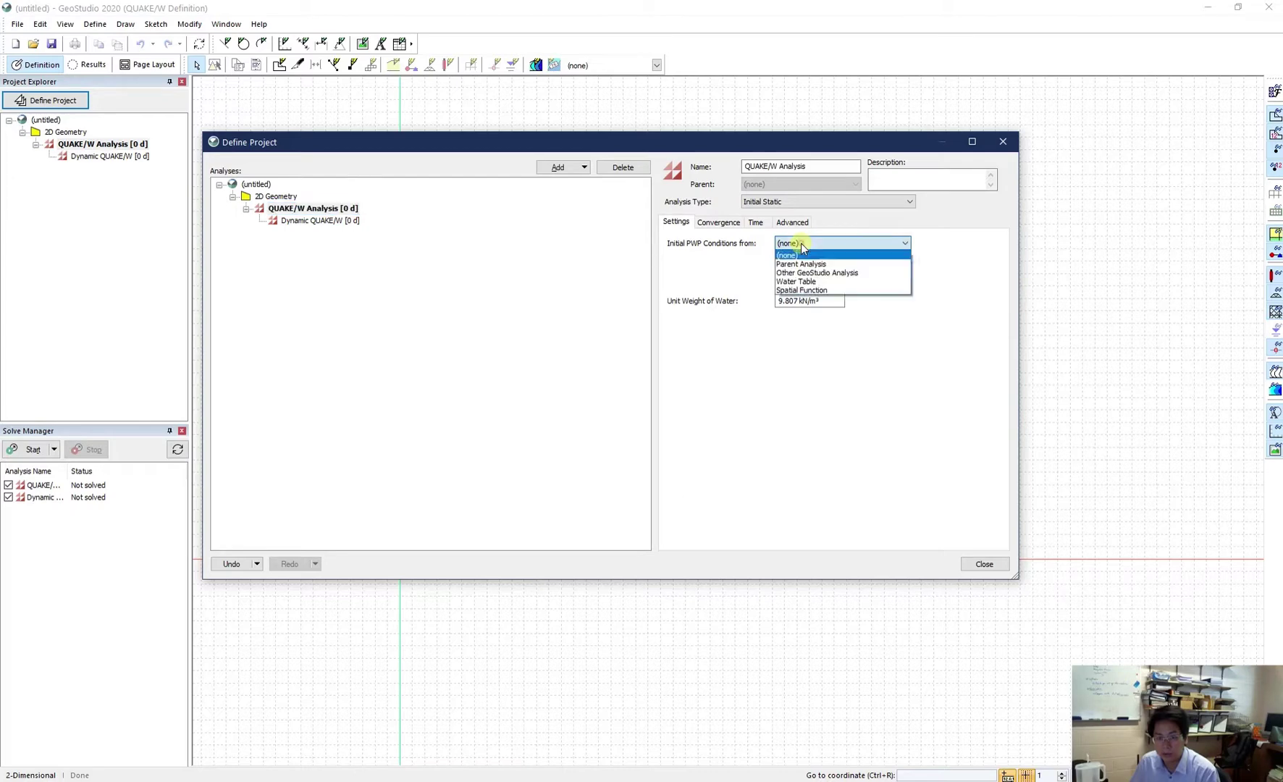
click(800, 282)
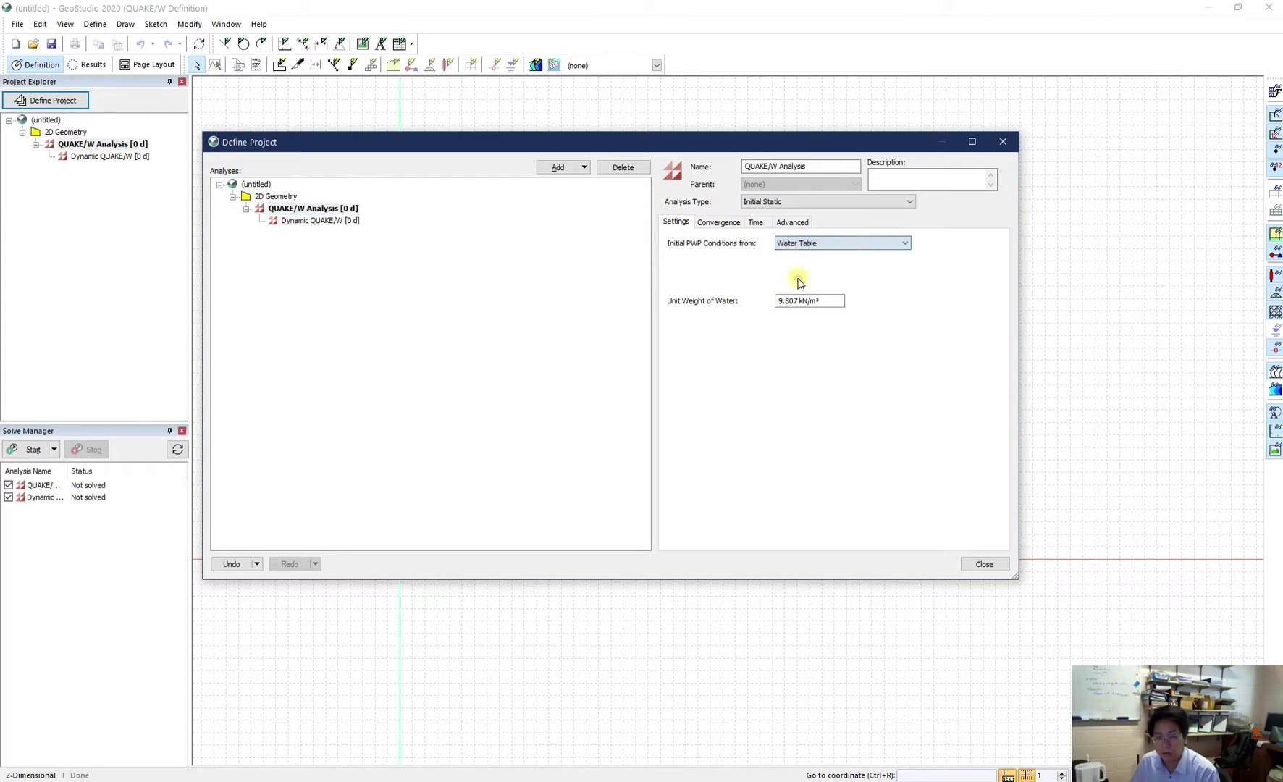
- Make the Dynamic QUAKE/W analysis inherit initial pore-water pressures from its parent analysis
click(306, 221)
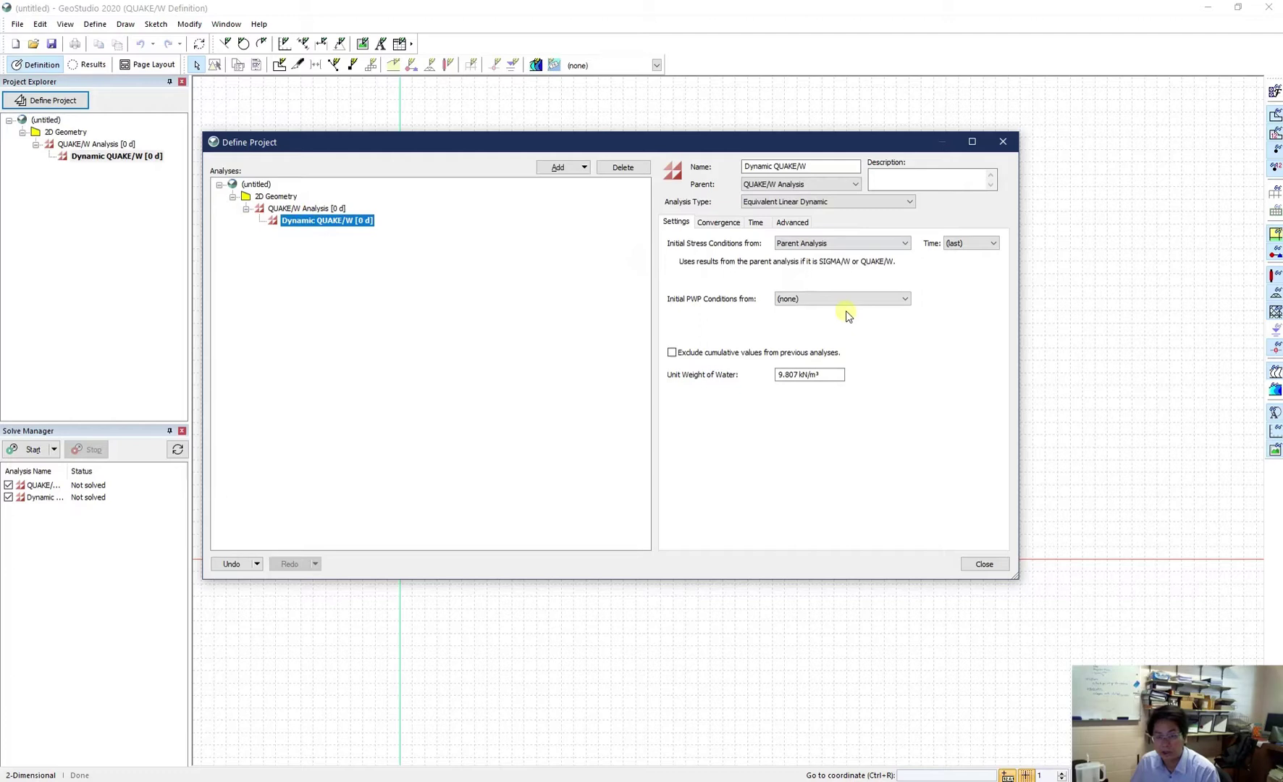
click(846, 300)
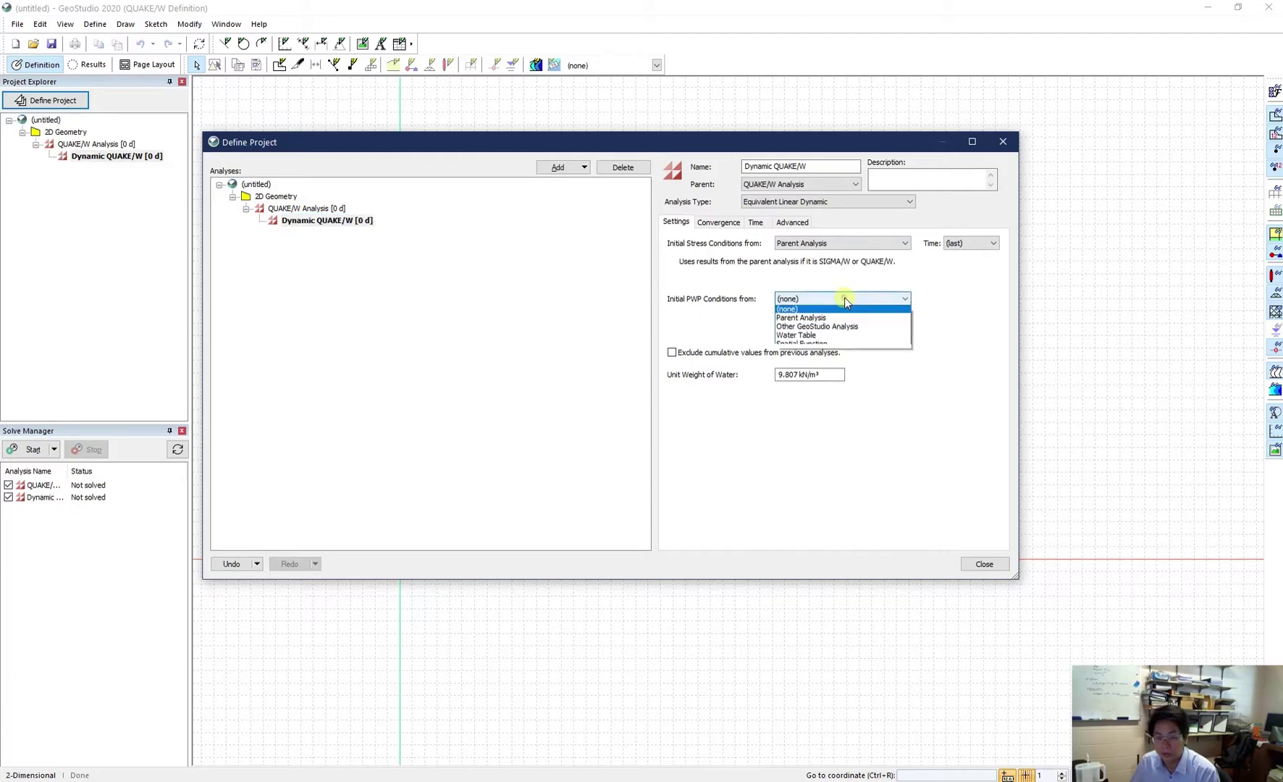
click(825, 320)
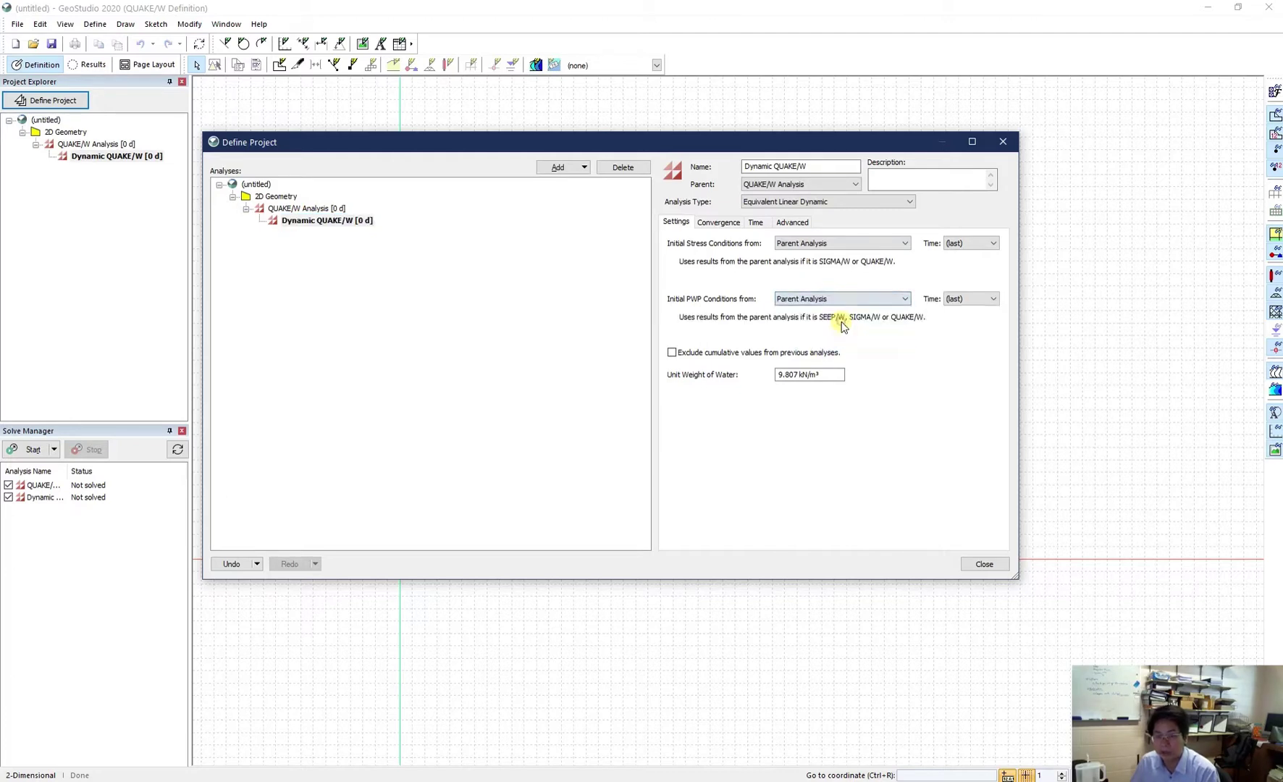
click(756, 224)
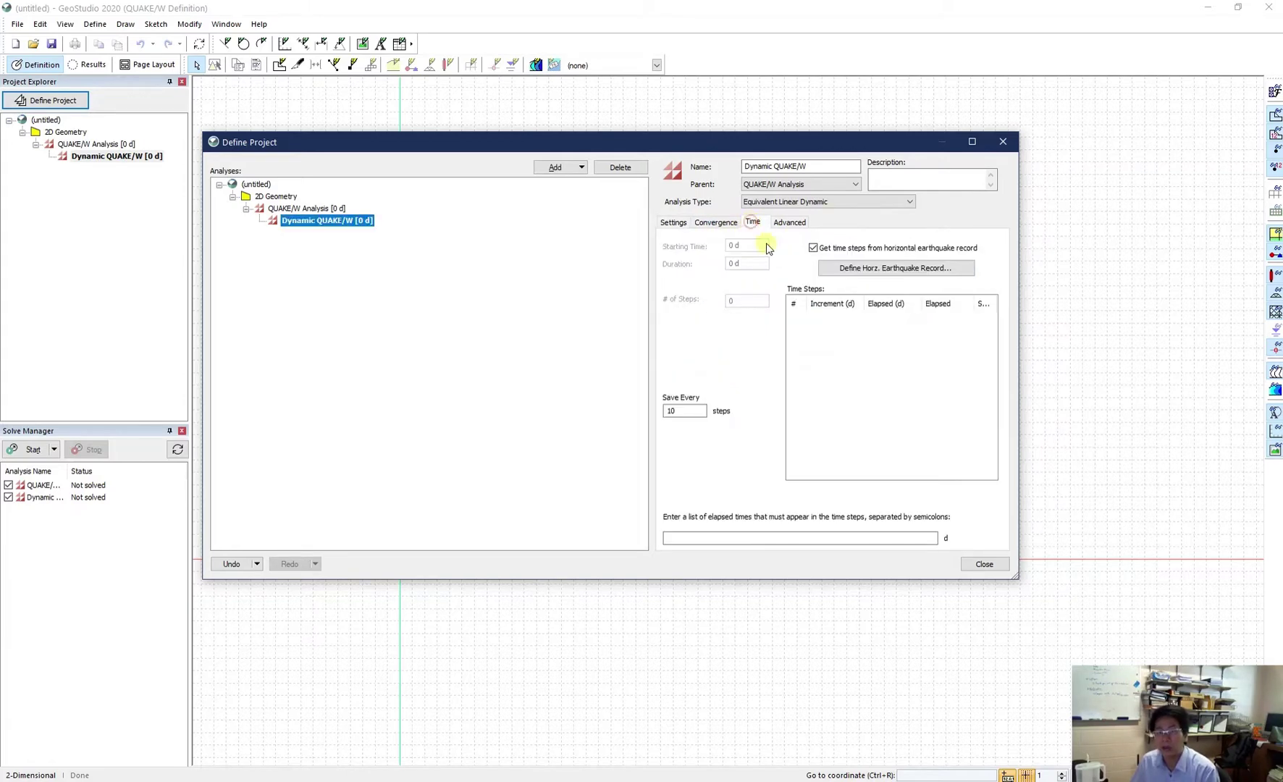
- Import Quake.acc as the horizontal earthquake record and review its acceleration plot
click(930, 269)
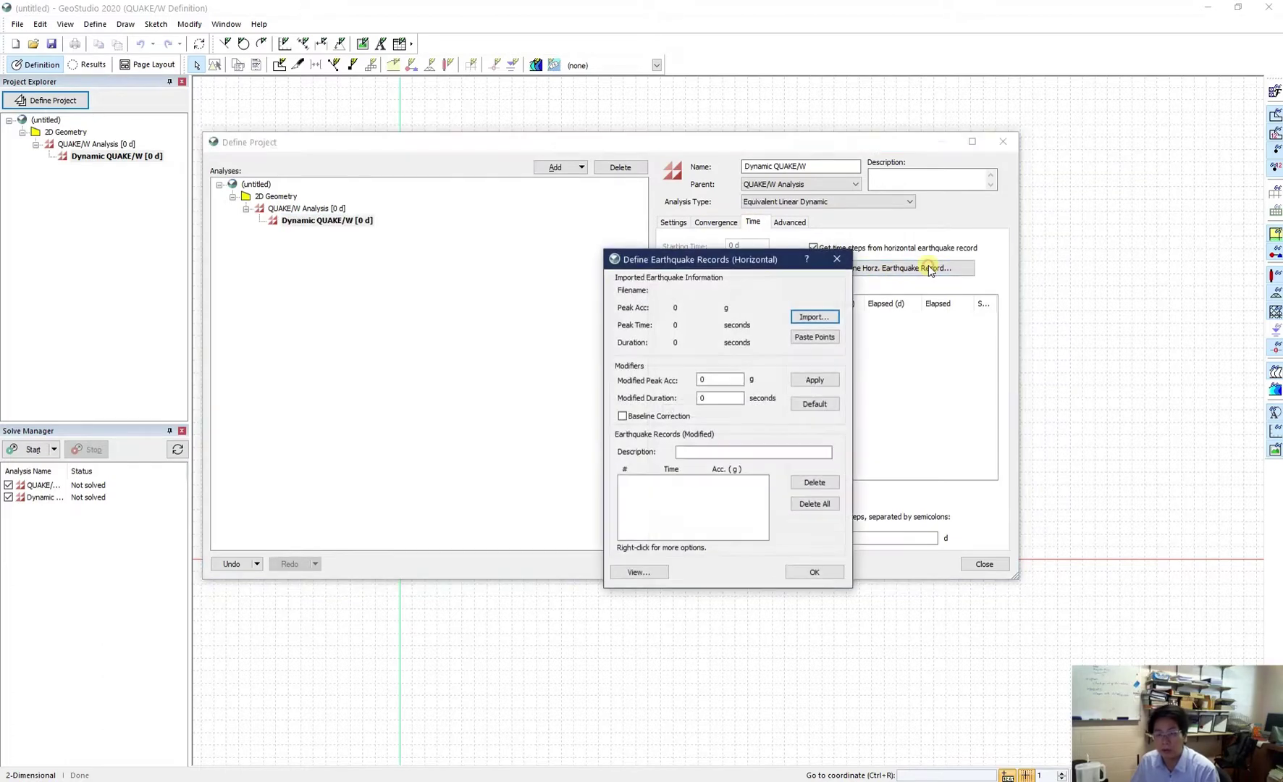
click(815, 318)
click(668, 352)
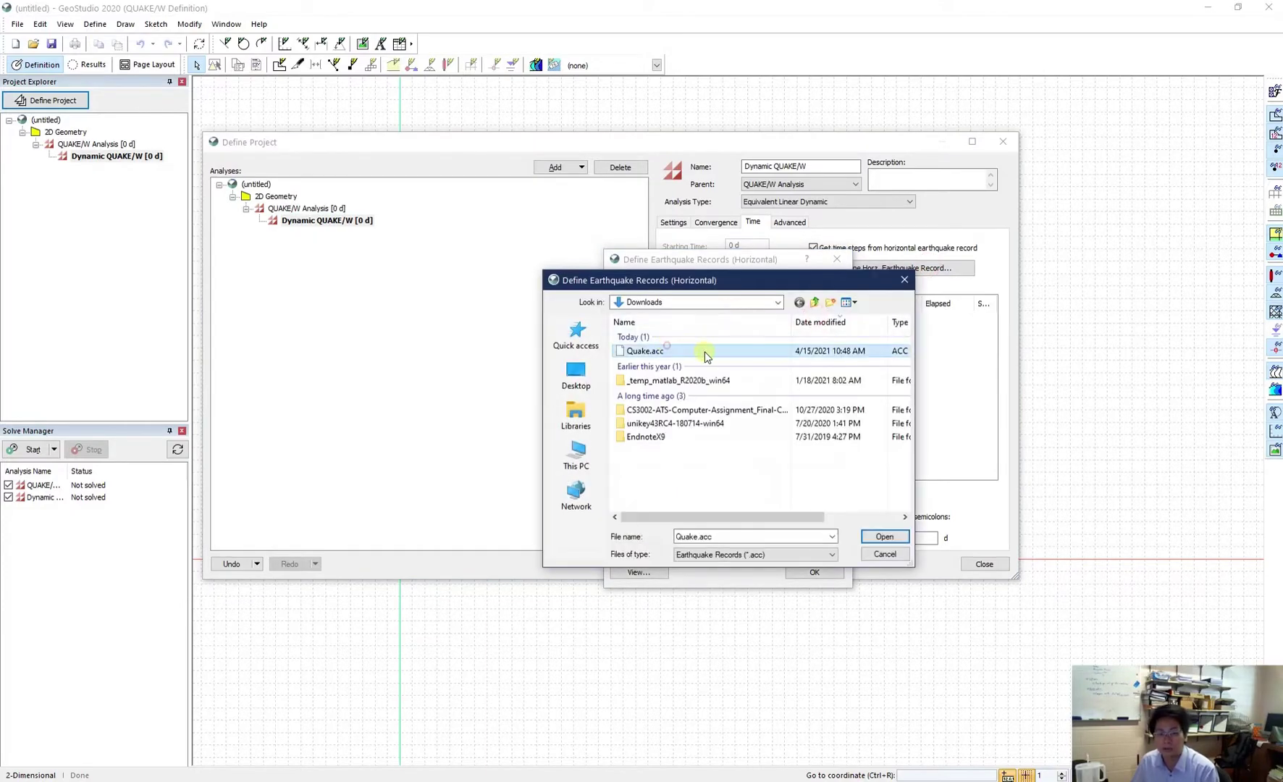
click(885, 537)
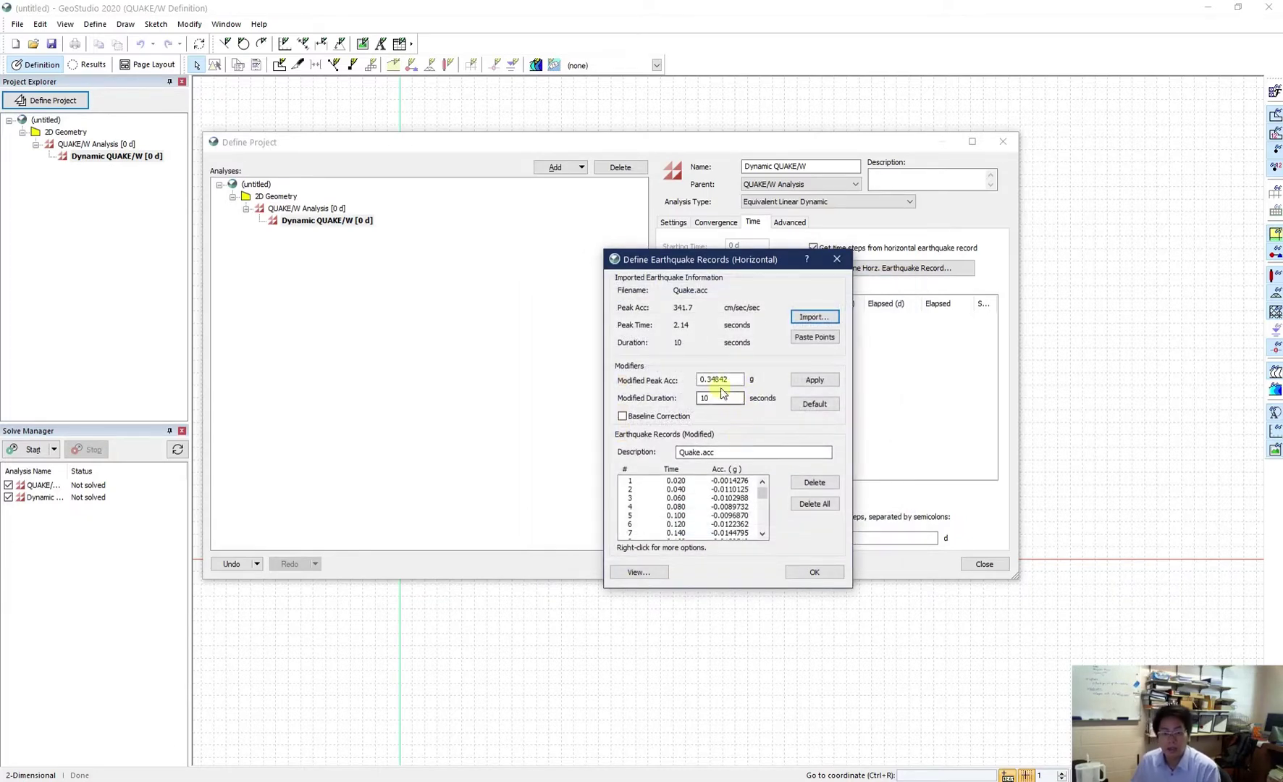
click(638, 572)
mouse_move(646, 427)
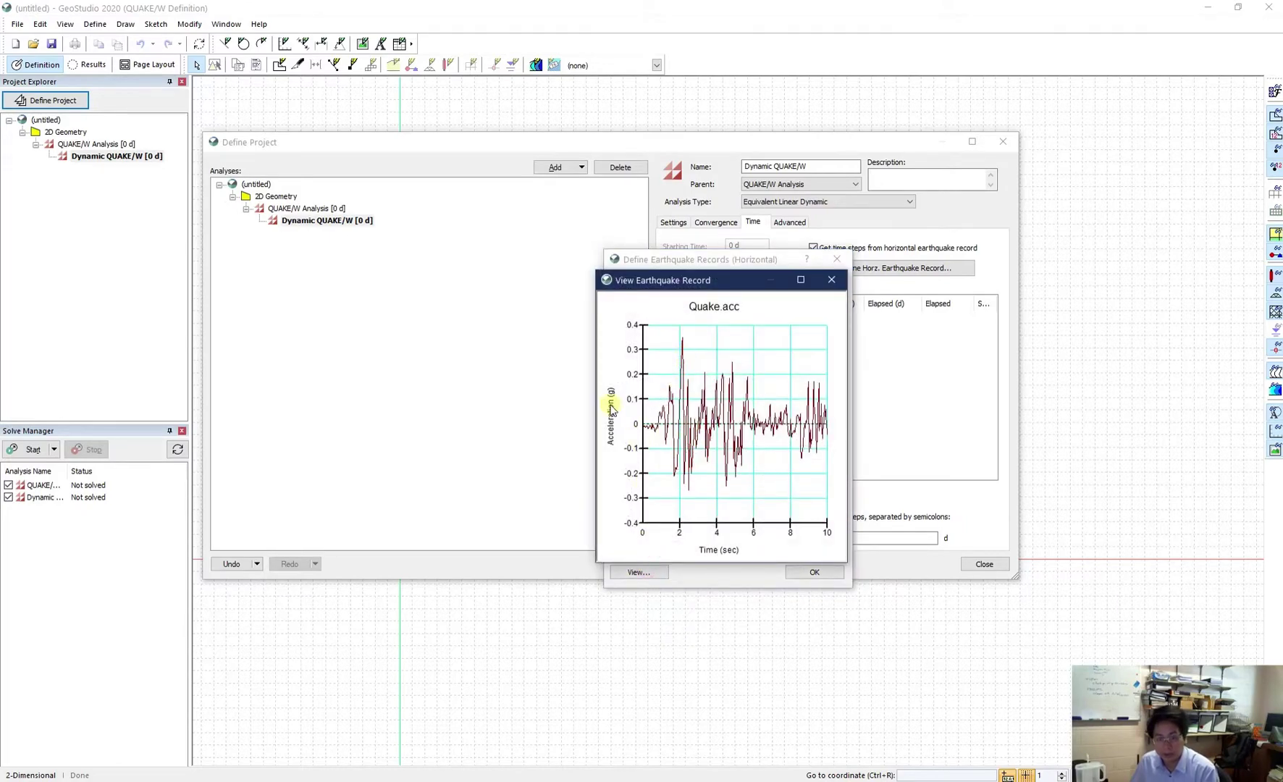
click(832, 280)
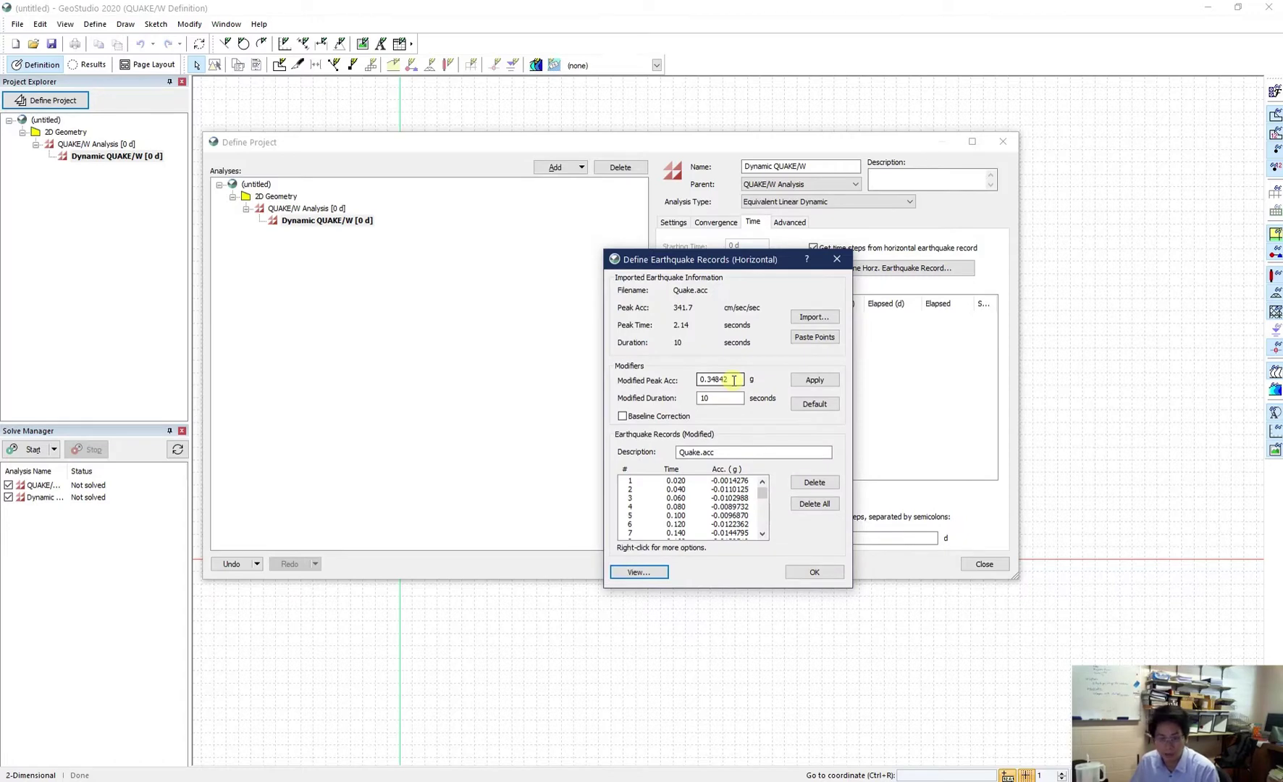
- Scale the record to a 0.5 g peak, check the scaled plot, and accept it
click(734, 380)
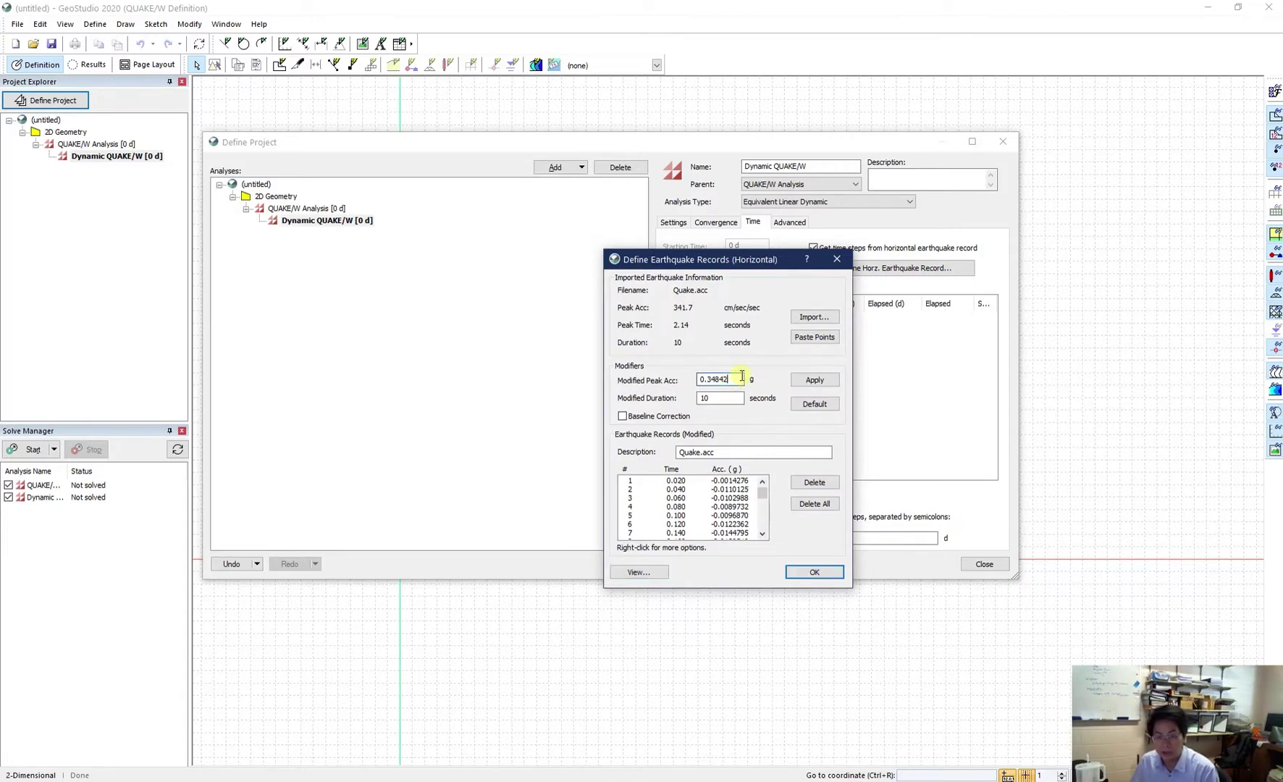
double_click(741, 378)
text(0)
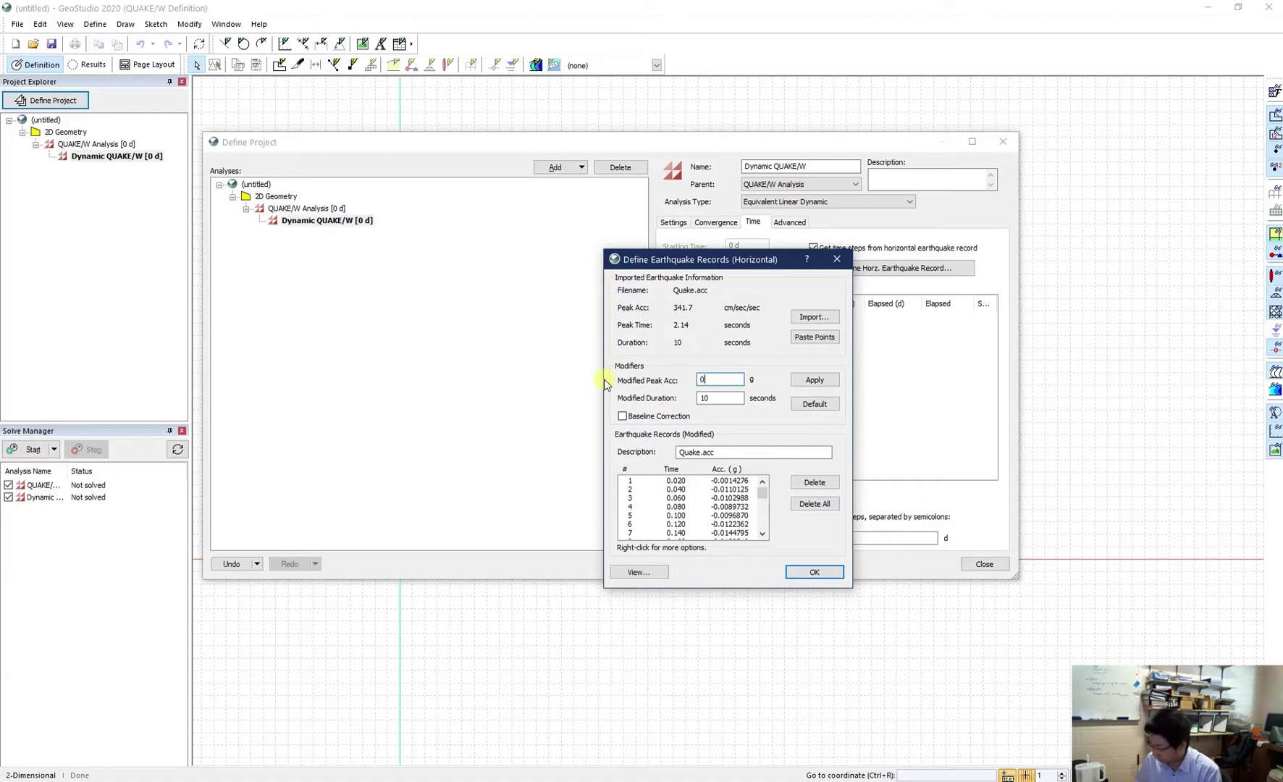
text(.5)
click(803, 384)
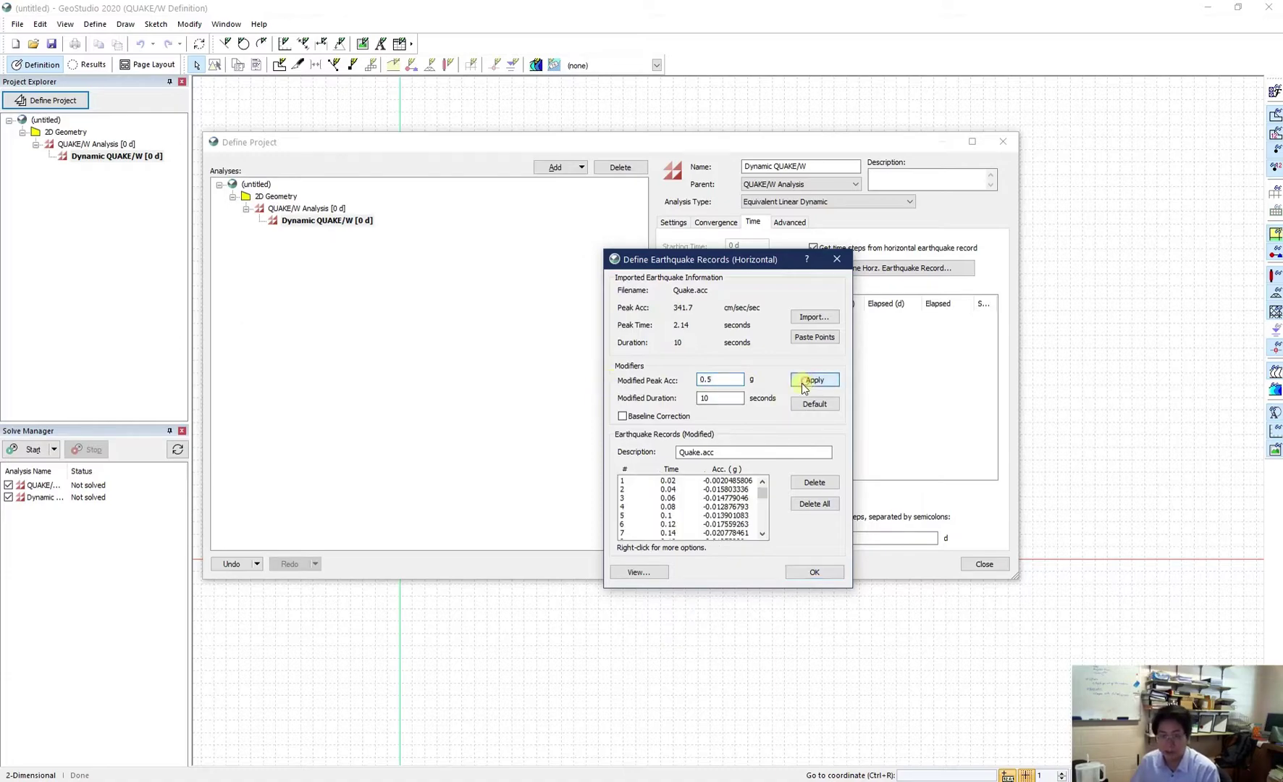
click(636, 573)
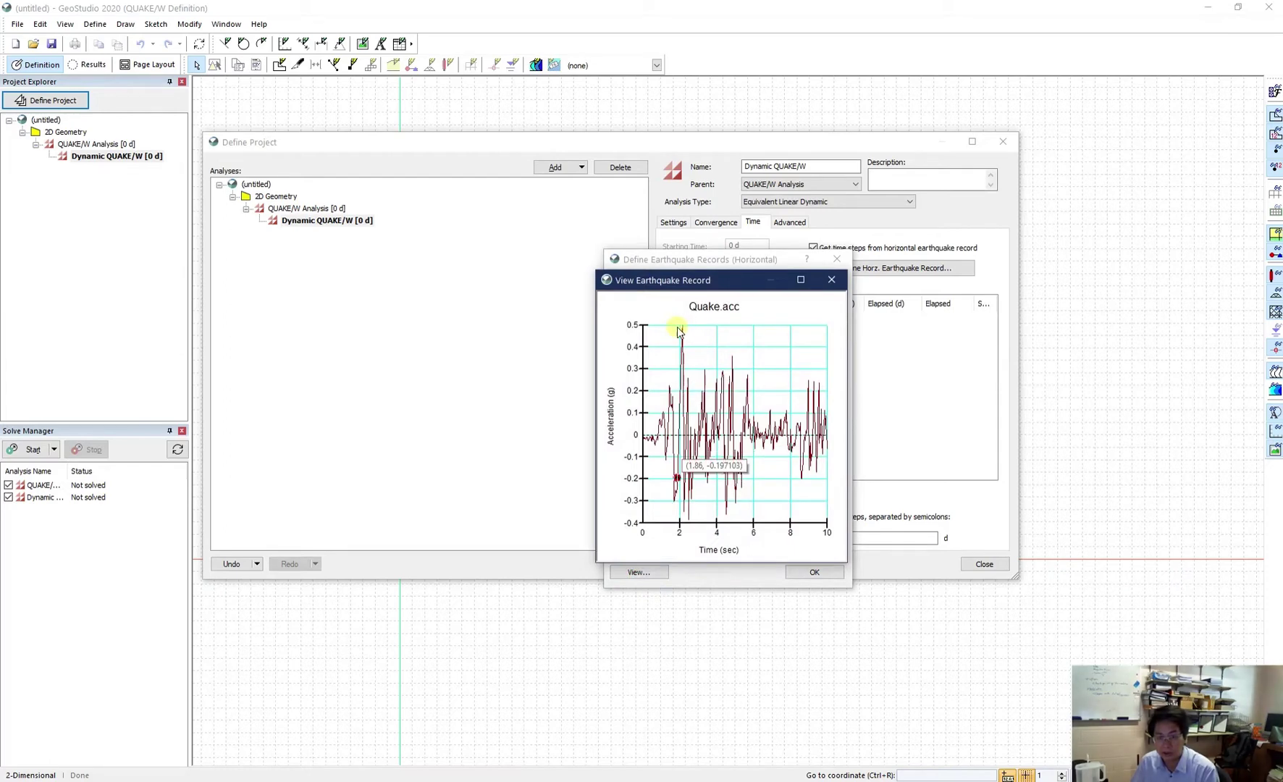
mouse_move(685, 332)
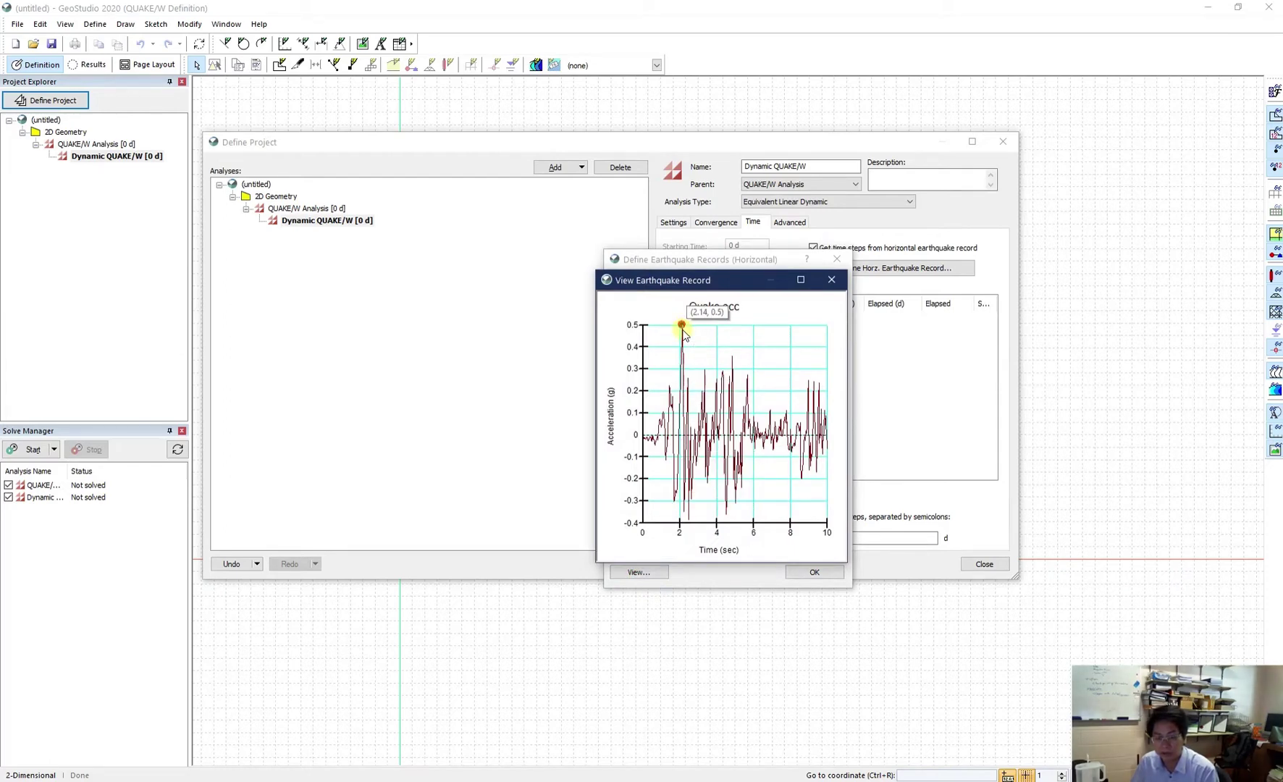
click(831, 279)
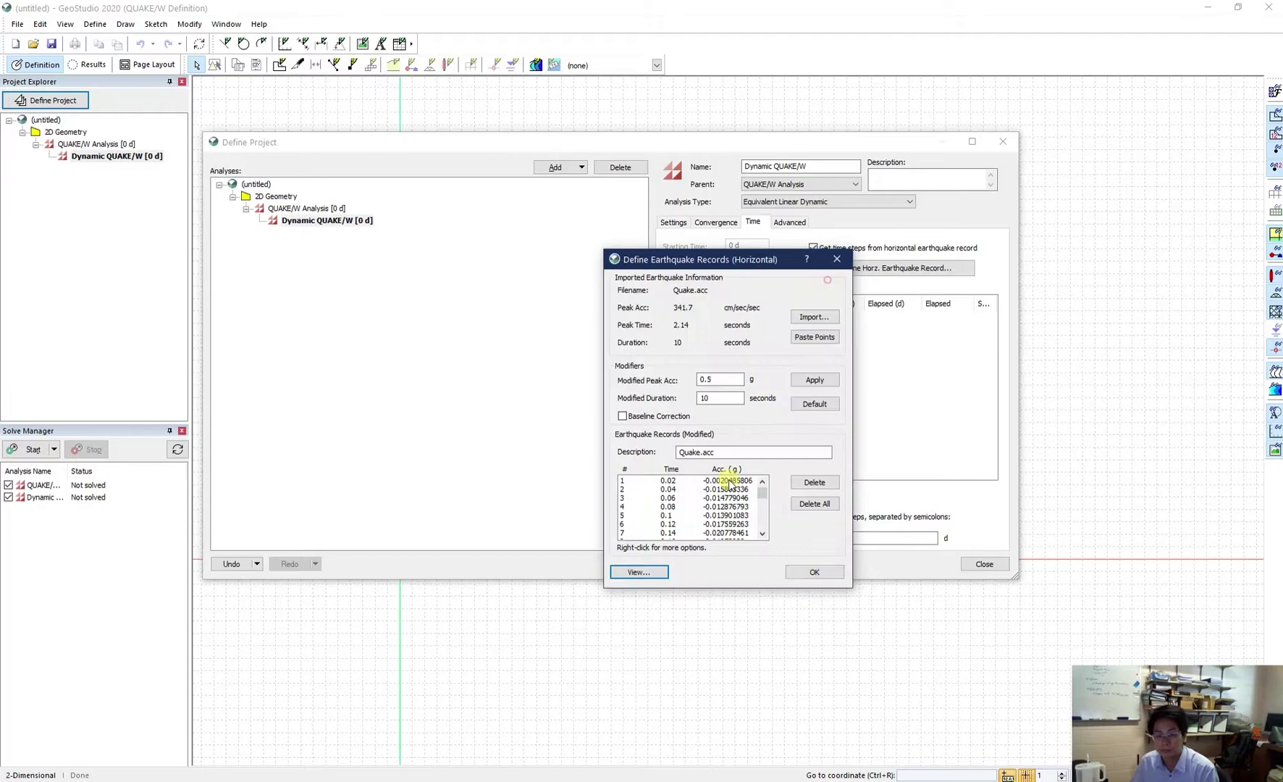
click(814, 573)
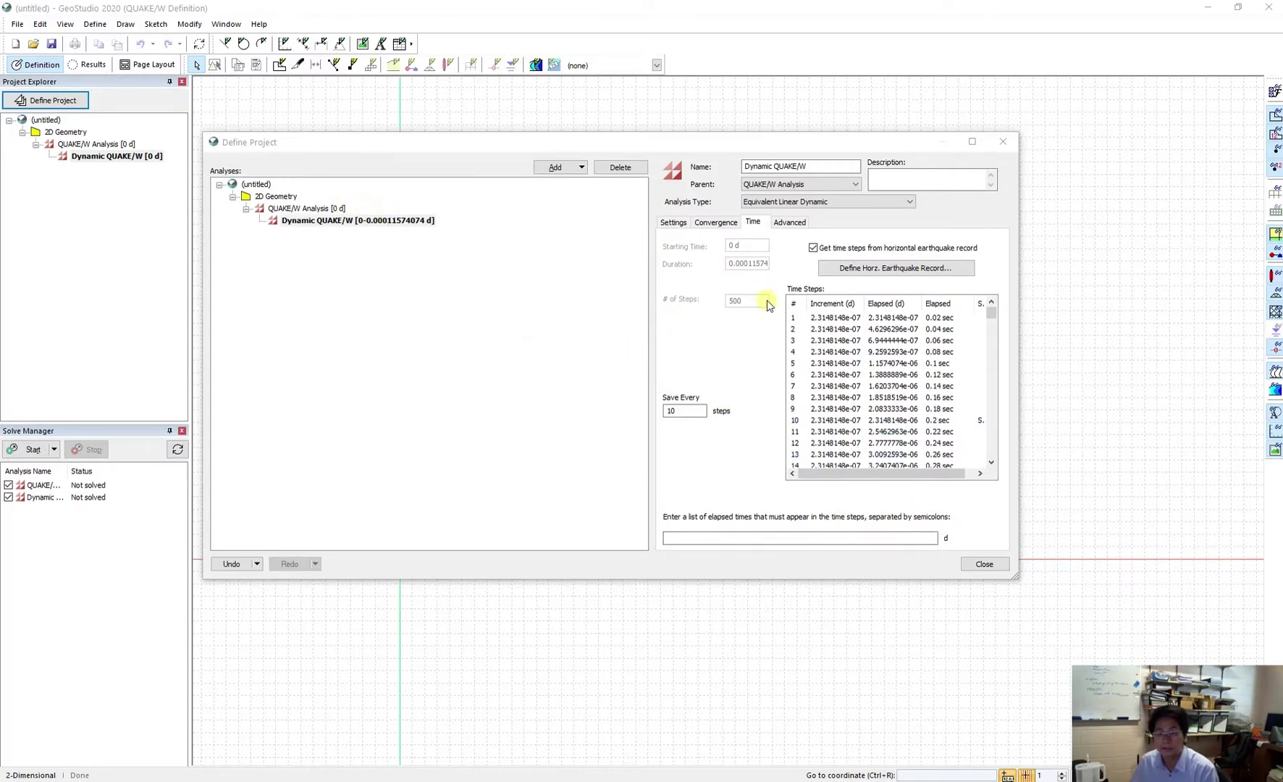
- Close Define Project and move into the empty 2D Geometry workspace
click(984, 565)
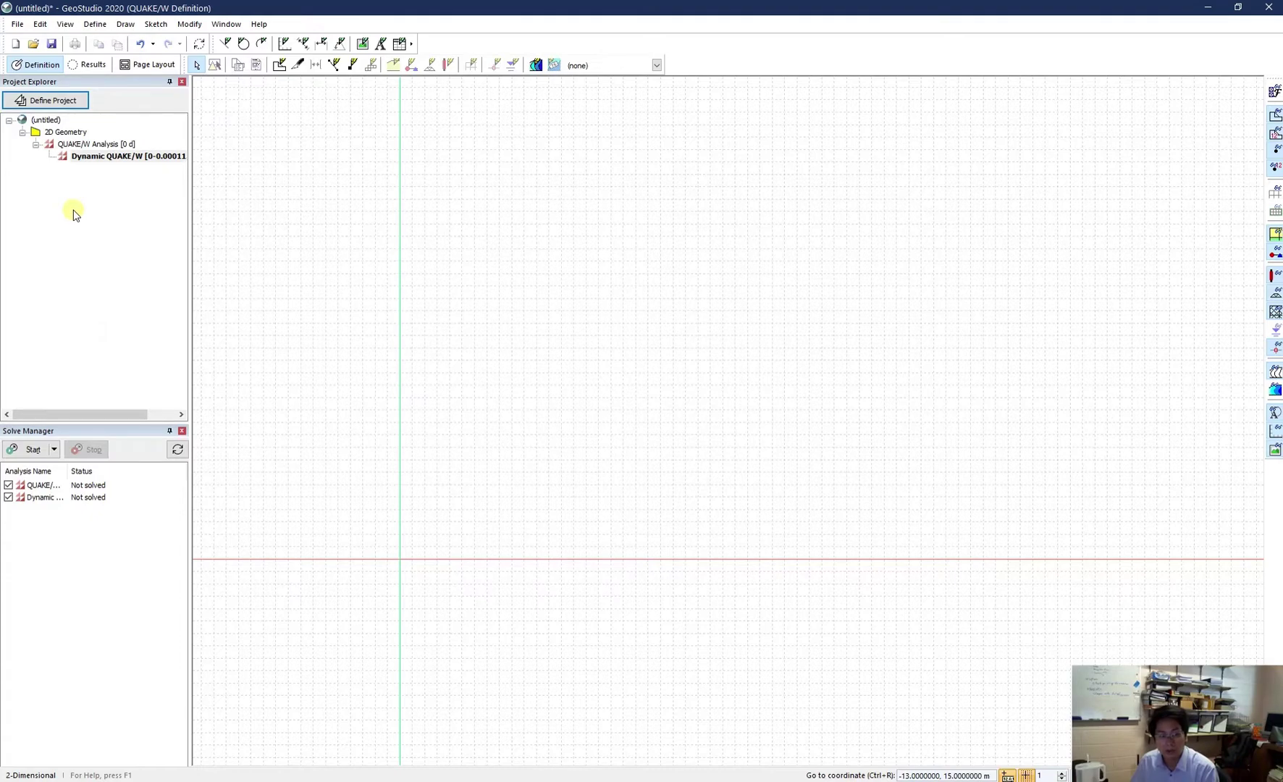
click(75, 147)
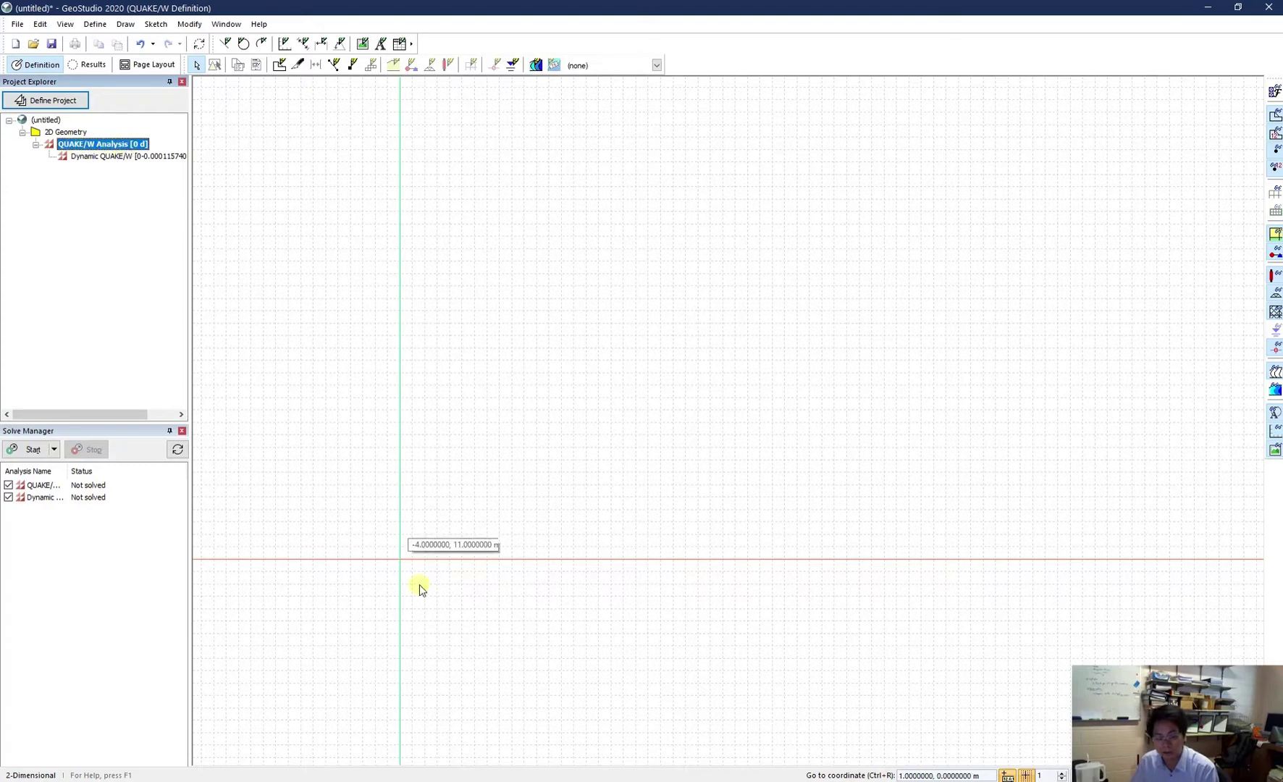
click(81, 134)
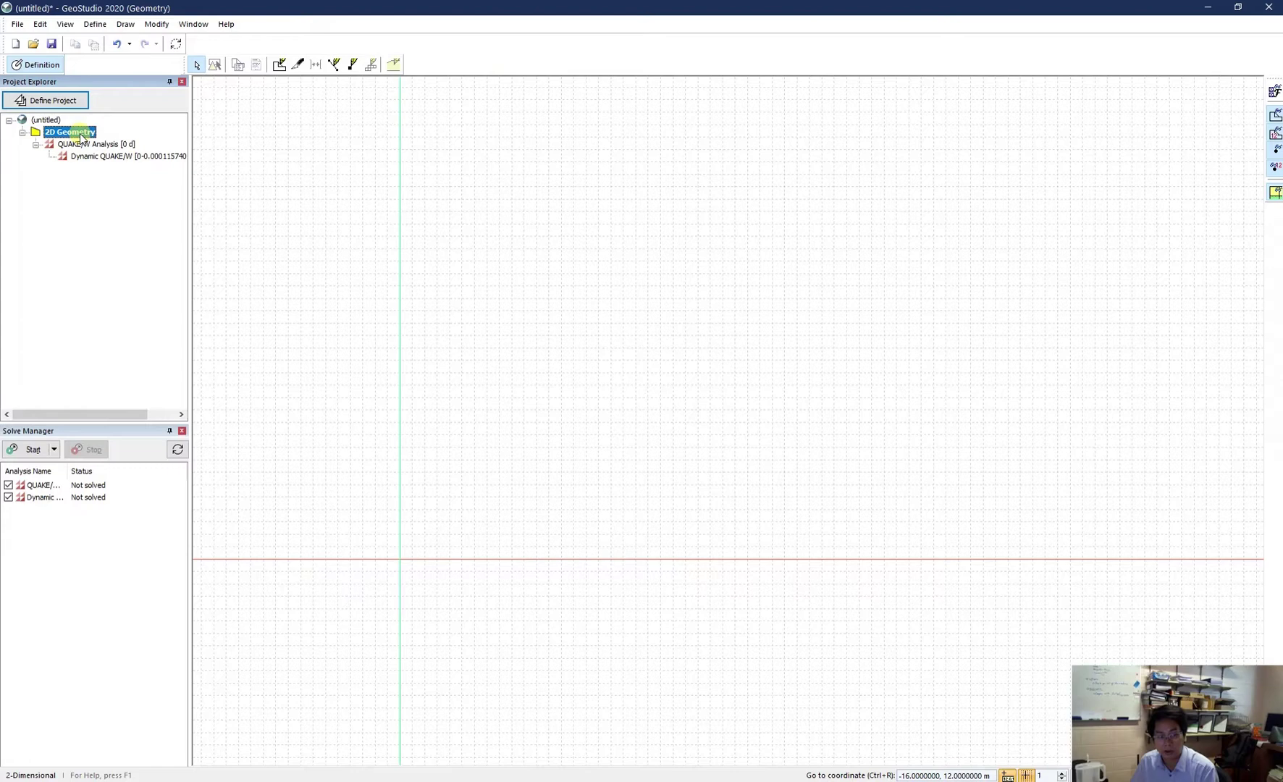
click(101, 146)
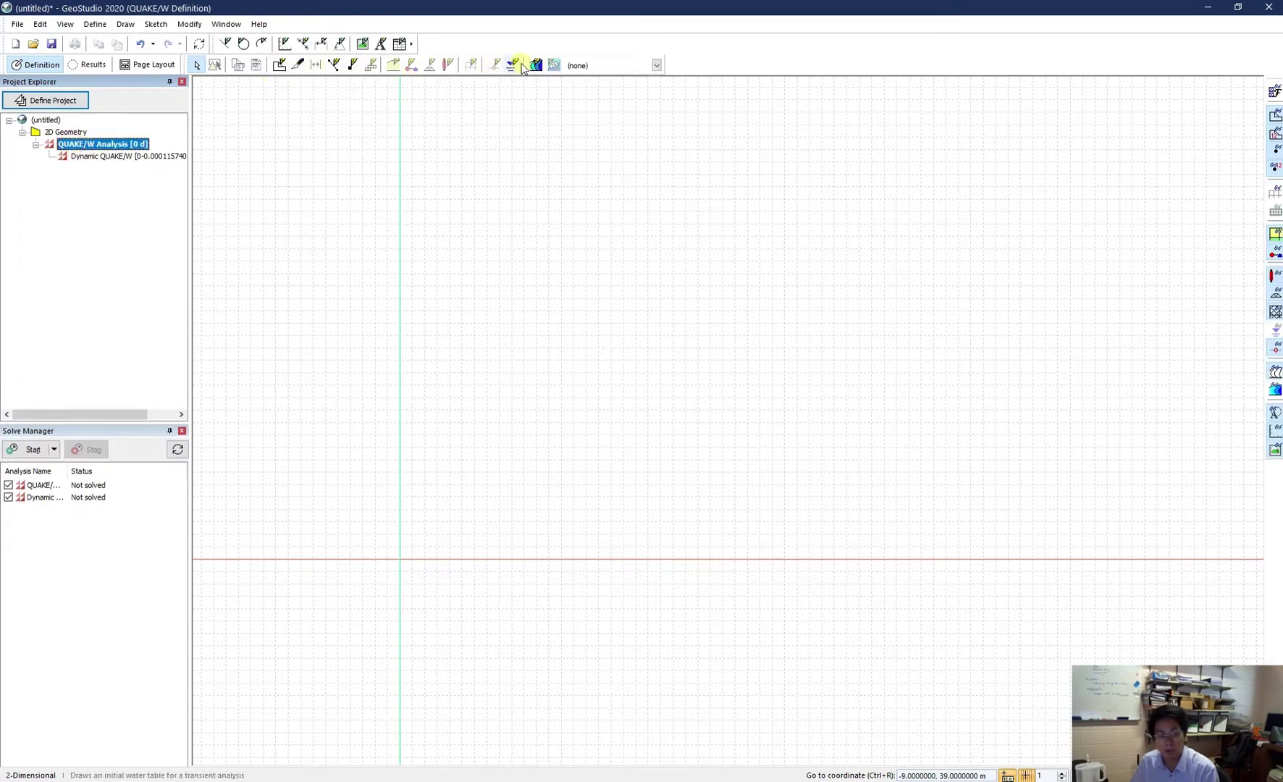
click(59, 133)
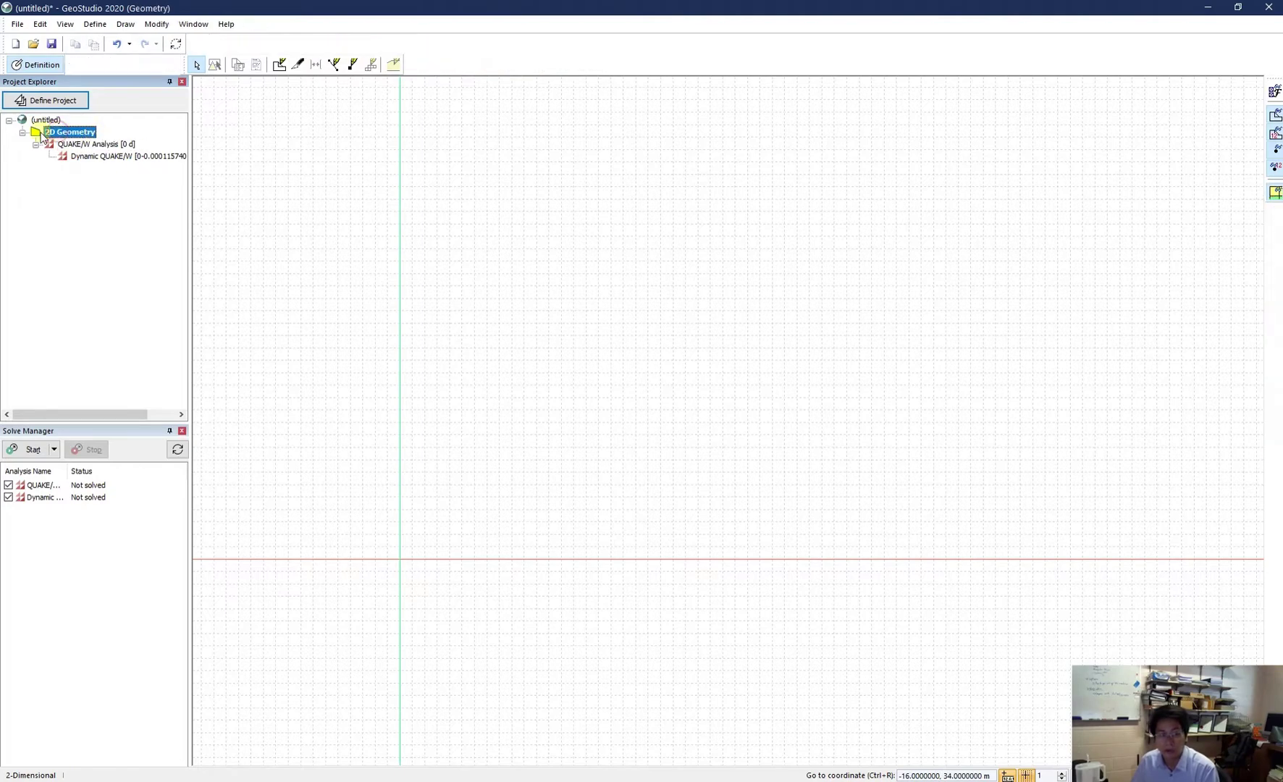
click(86, 130)
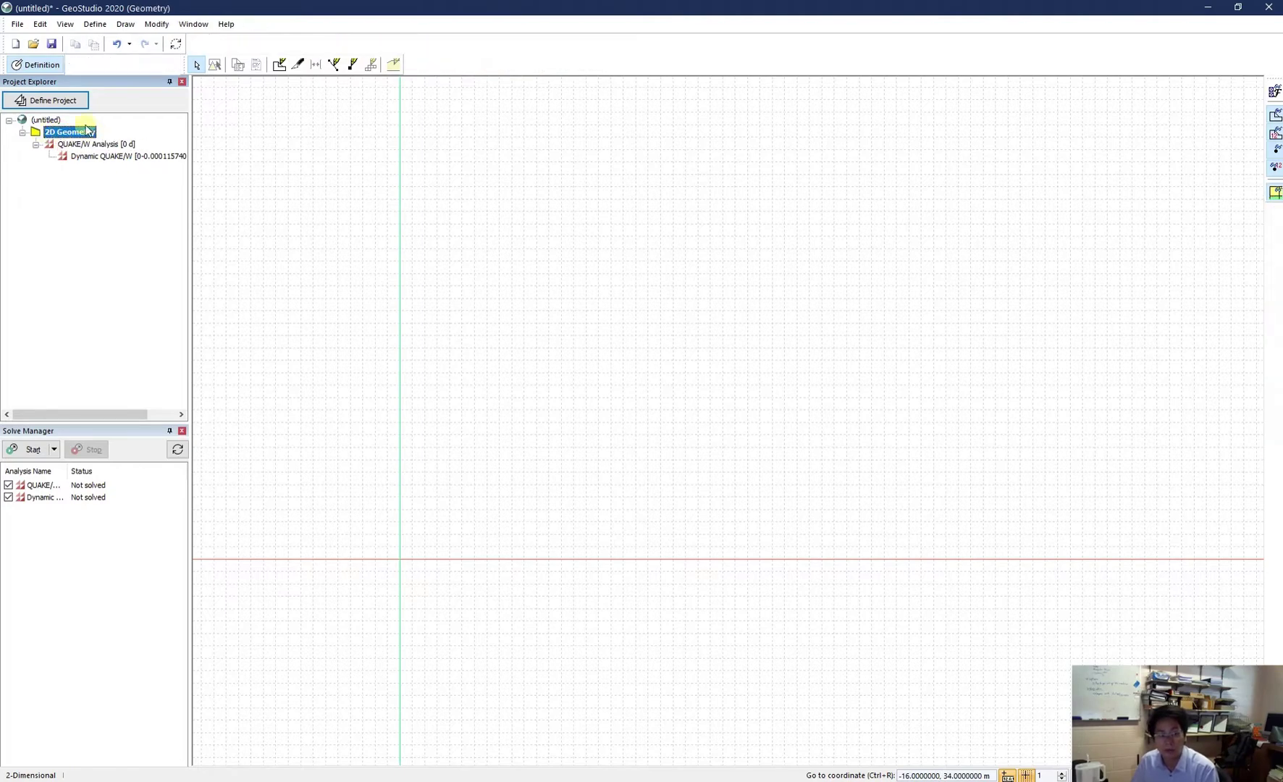
- Draw the foundation rectangle through (0,0), (0,5), (50,5) and (50,0), then start the embankment at (12,5)
click(279, 71)
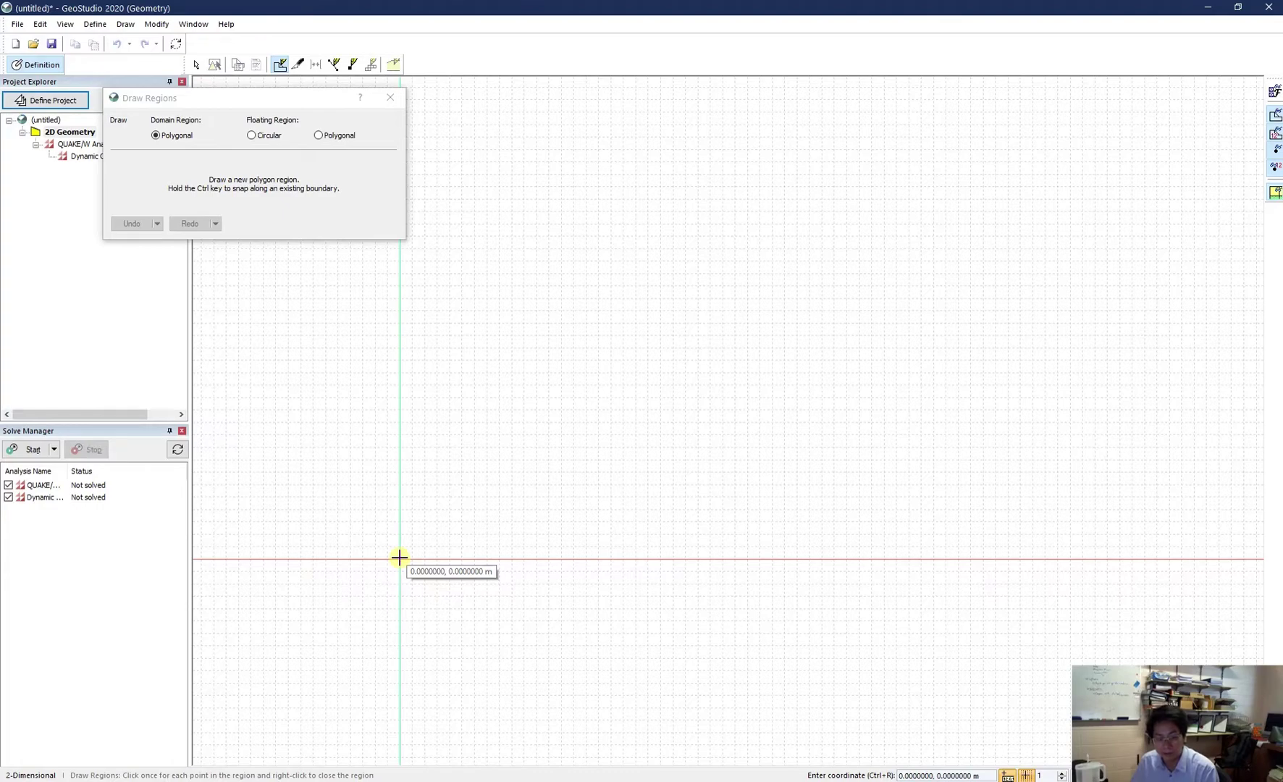
click(399, 558)
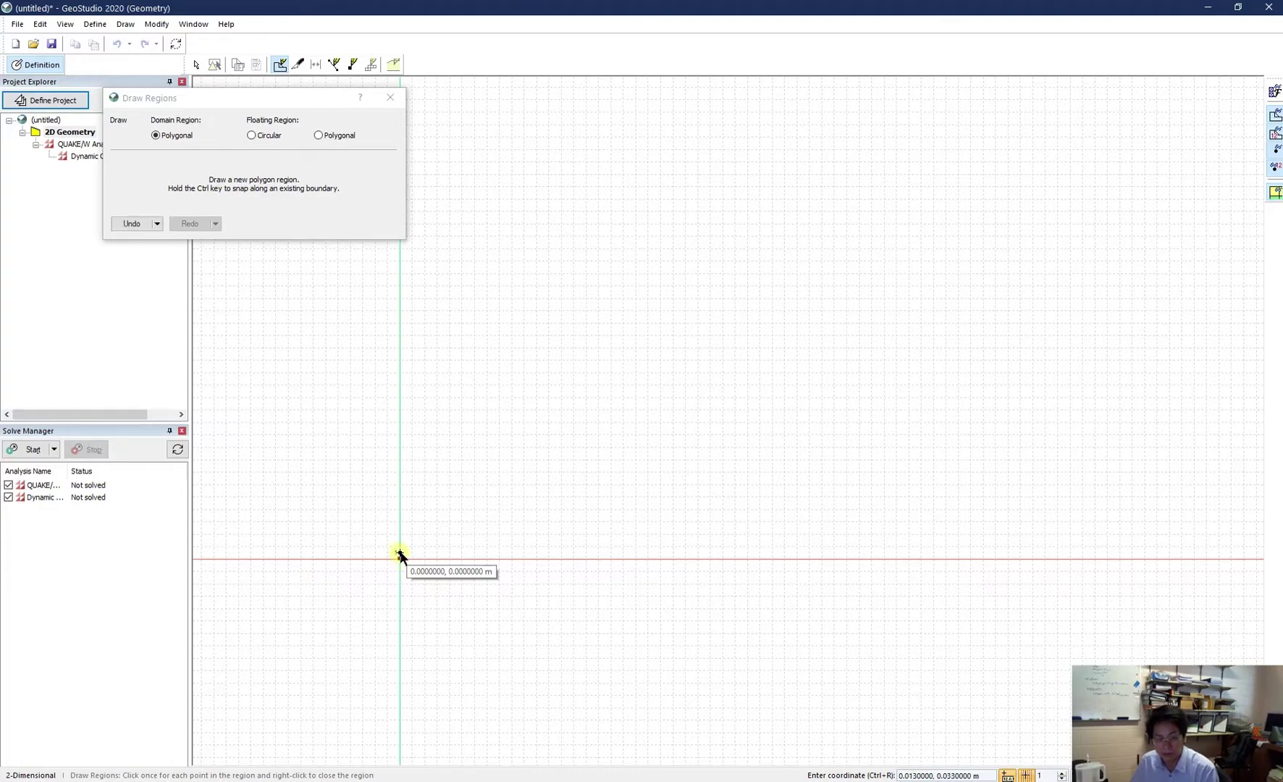
click(400, 495)
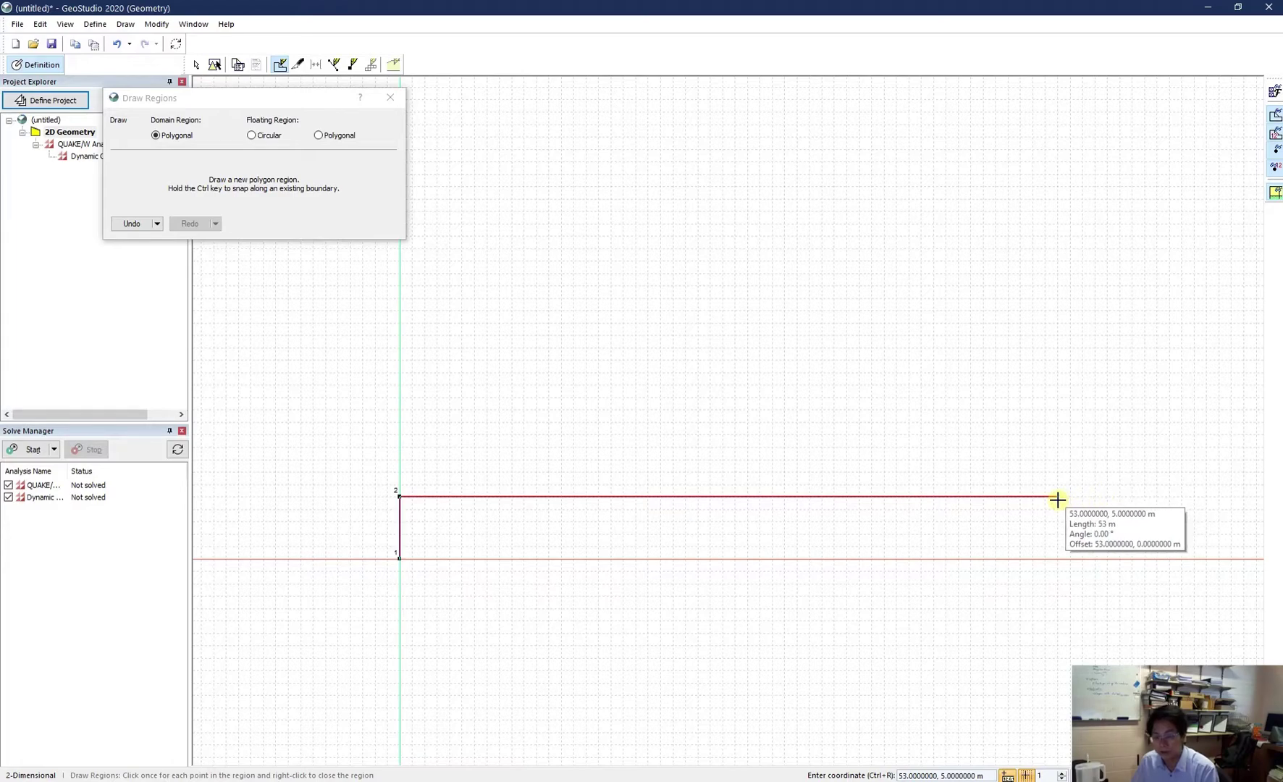
click(1021, 497)
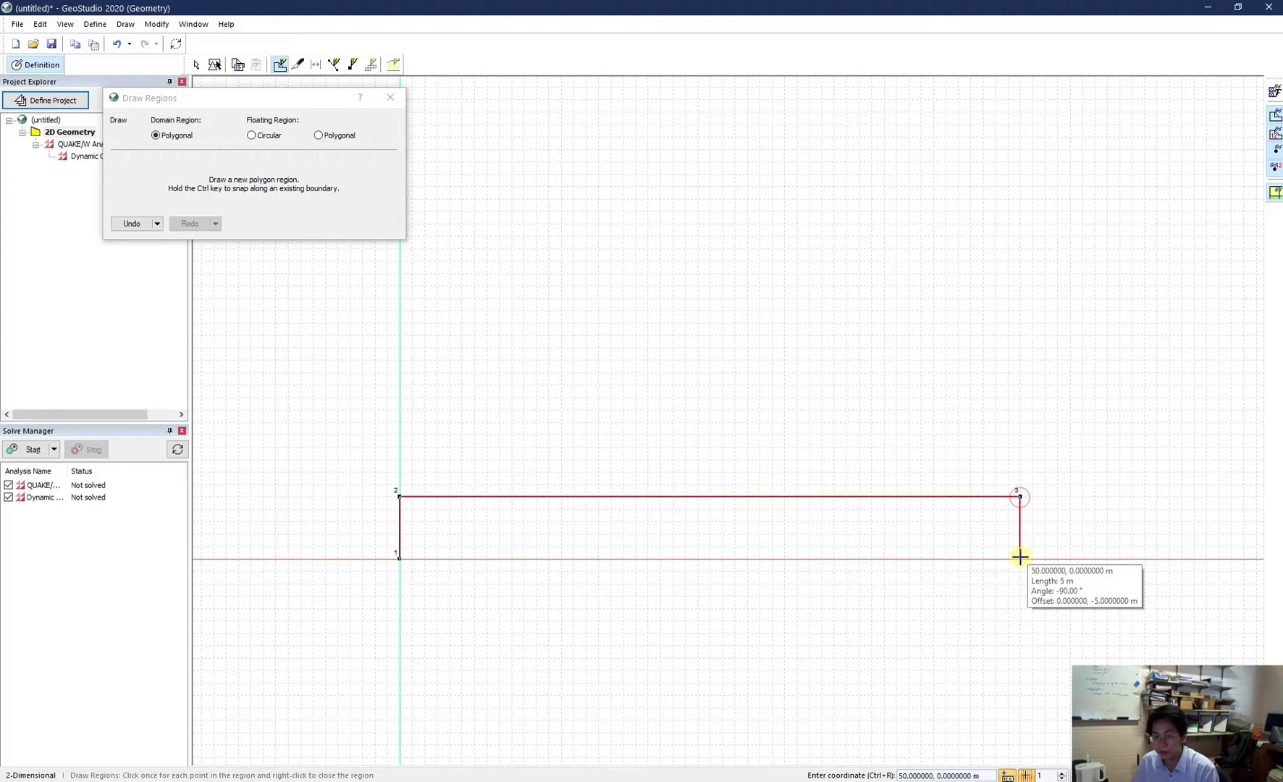
click(1020, 558)
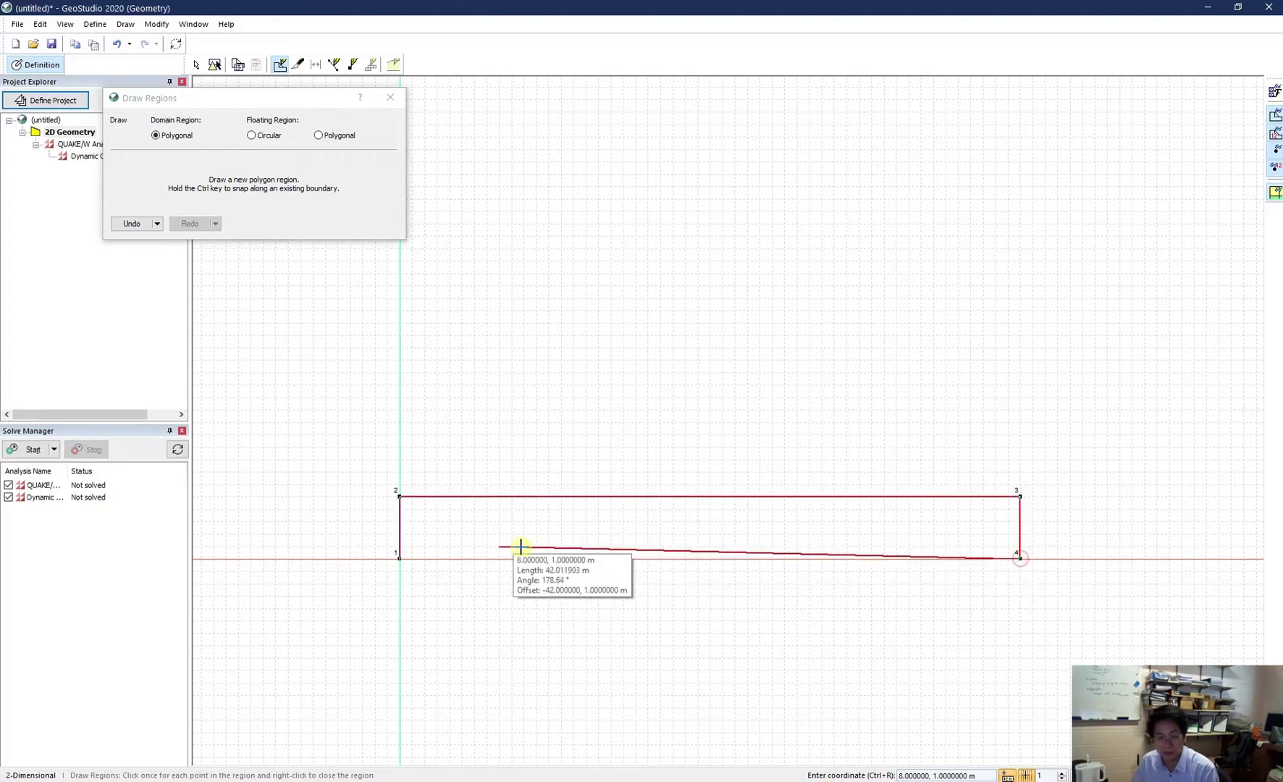
click(399, 559)
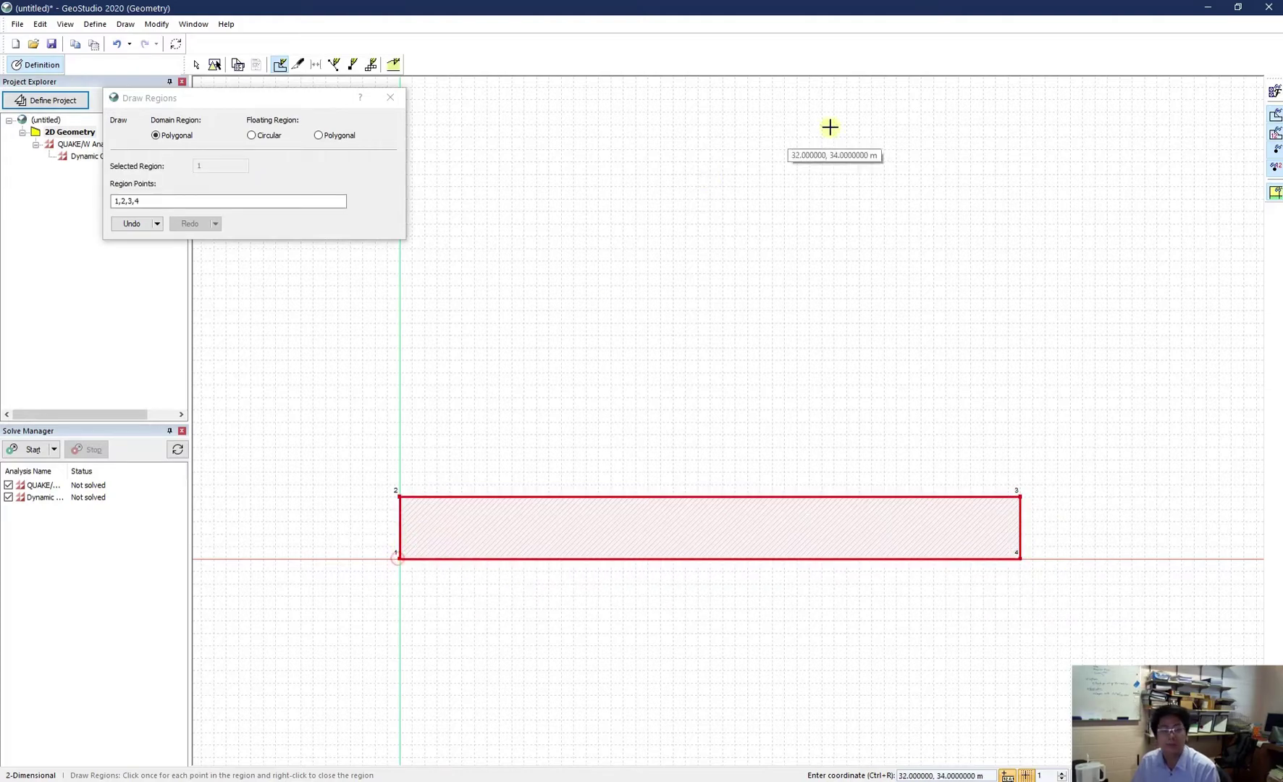
click(547, 497)
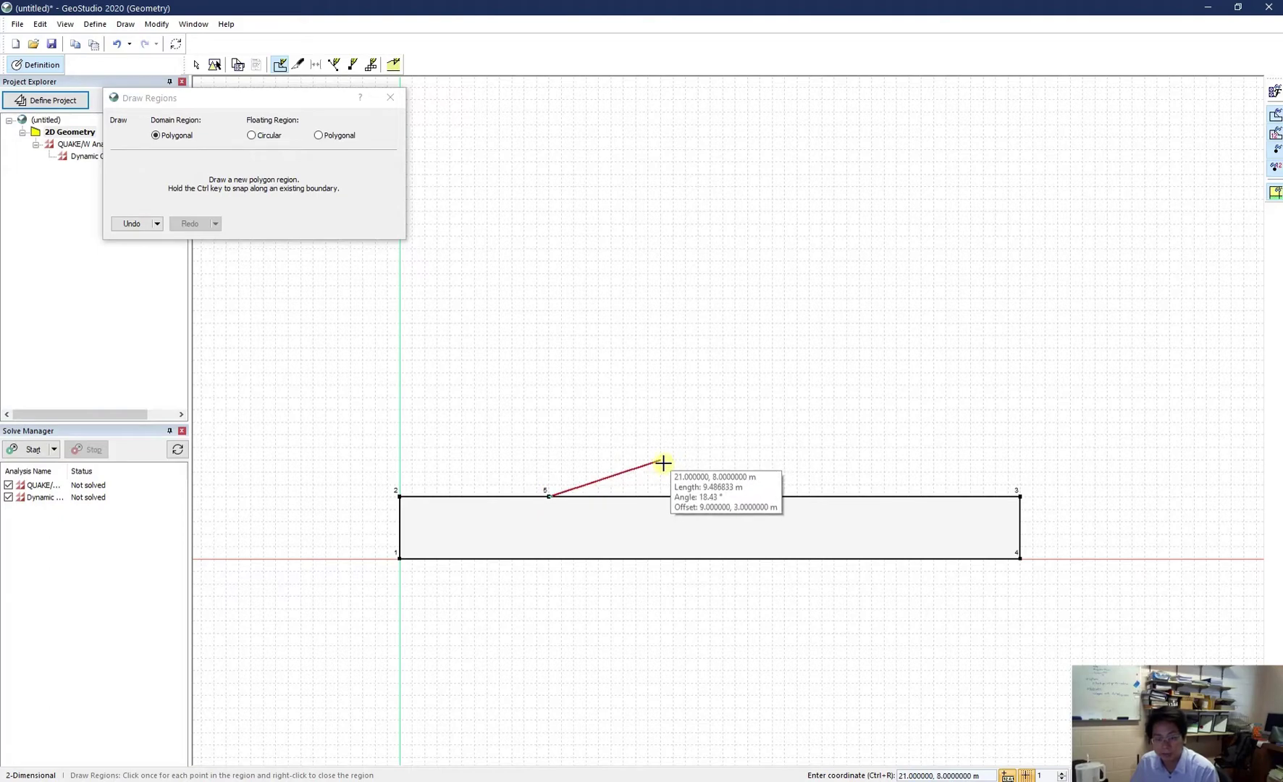
- Complete the embankment through crest points (24,9) and (25,9) and toe (38,5), closing at point 5
scroll(664, 466, up, 4)
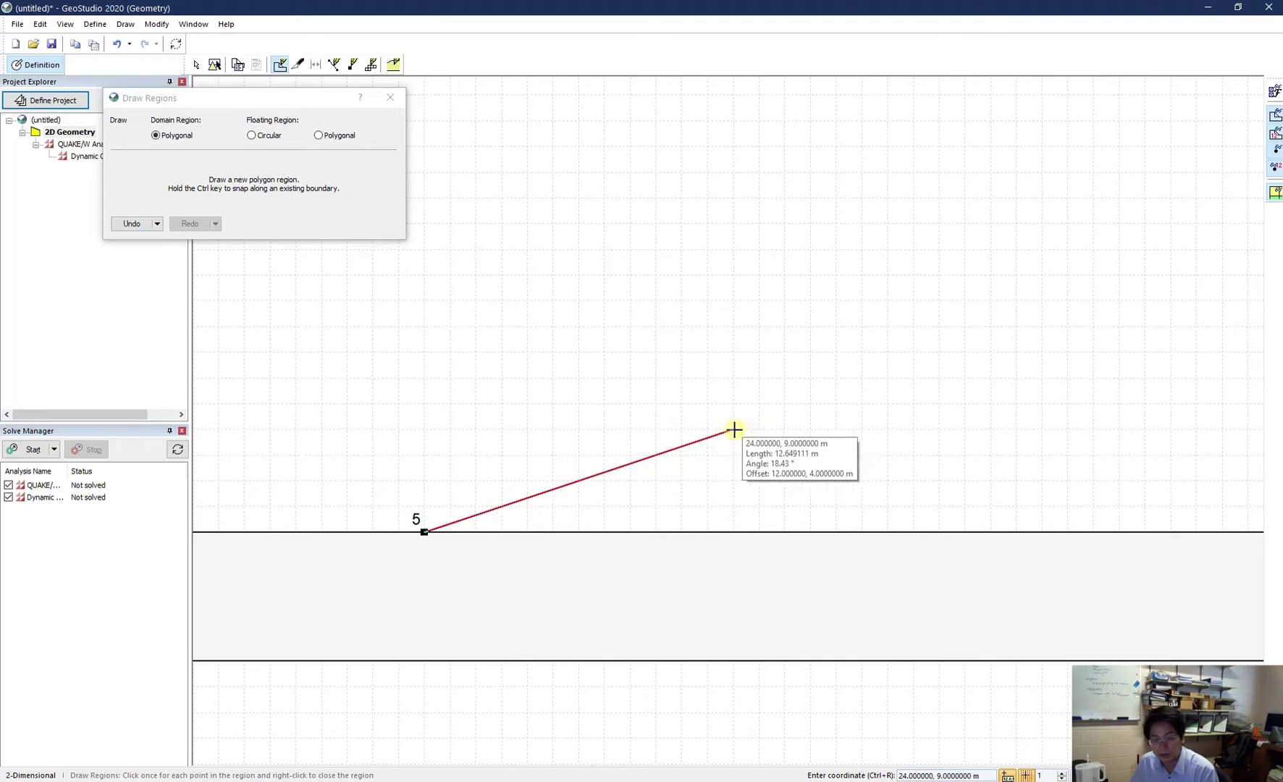
click(742, 430)
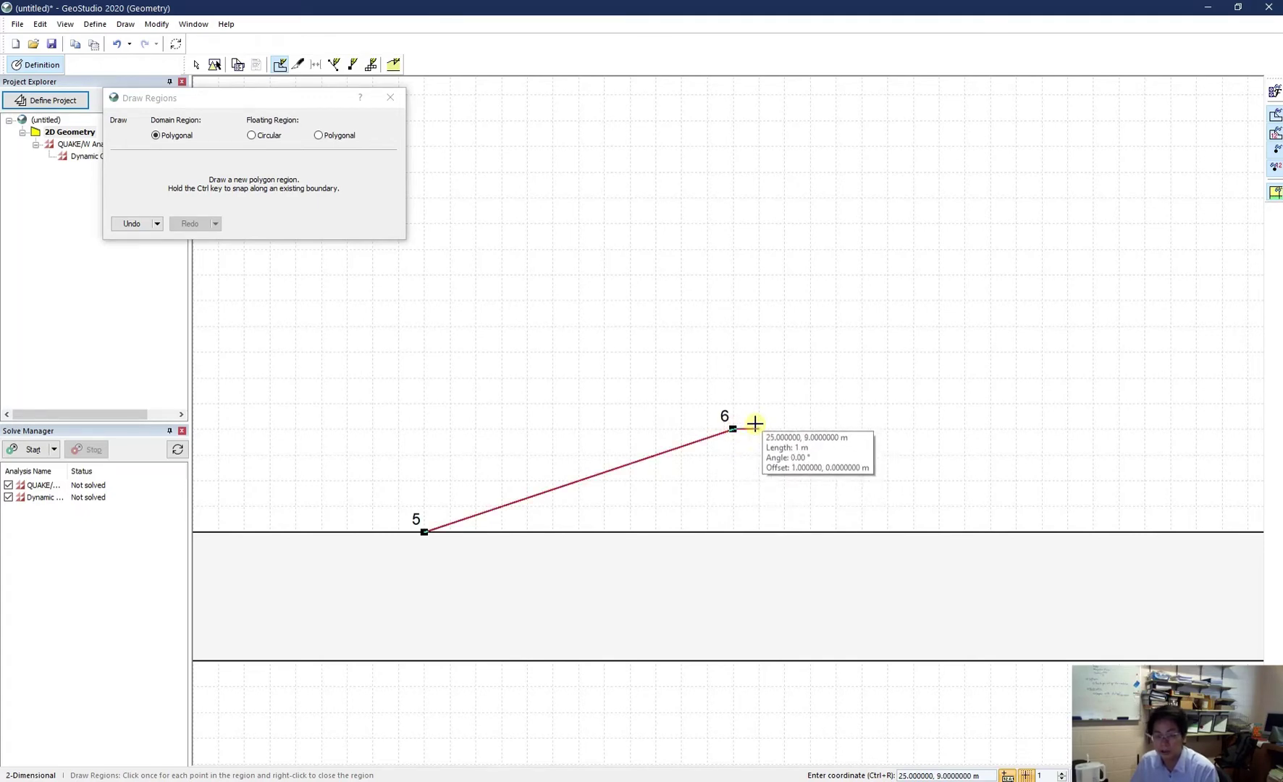
click(784, 429)
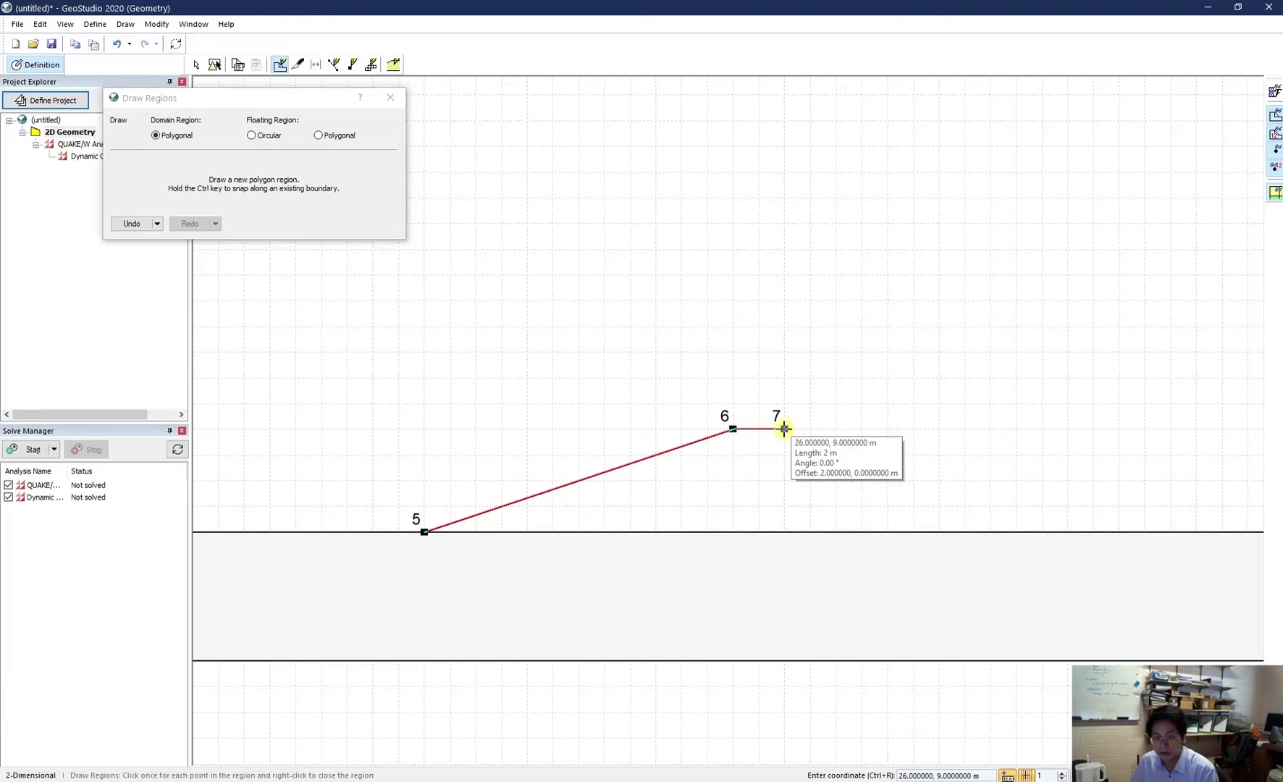
click(1095, 533)
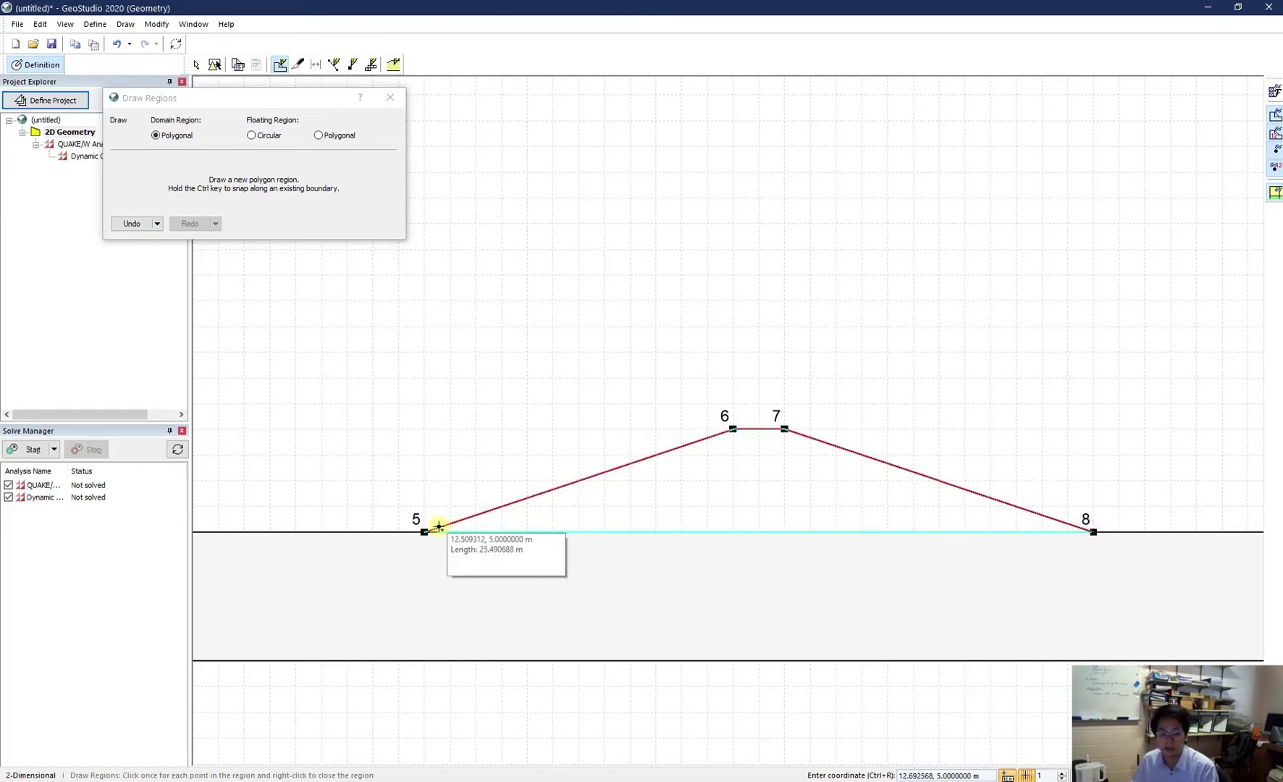
click(425, 533)
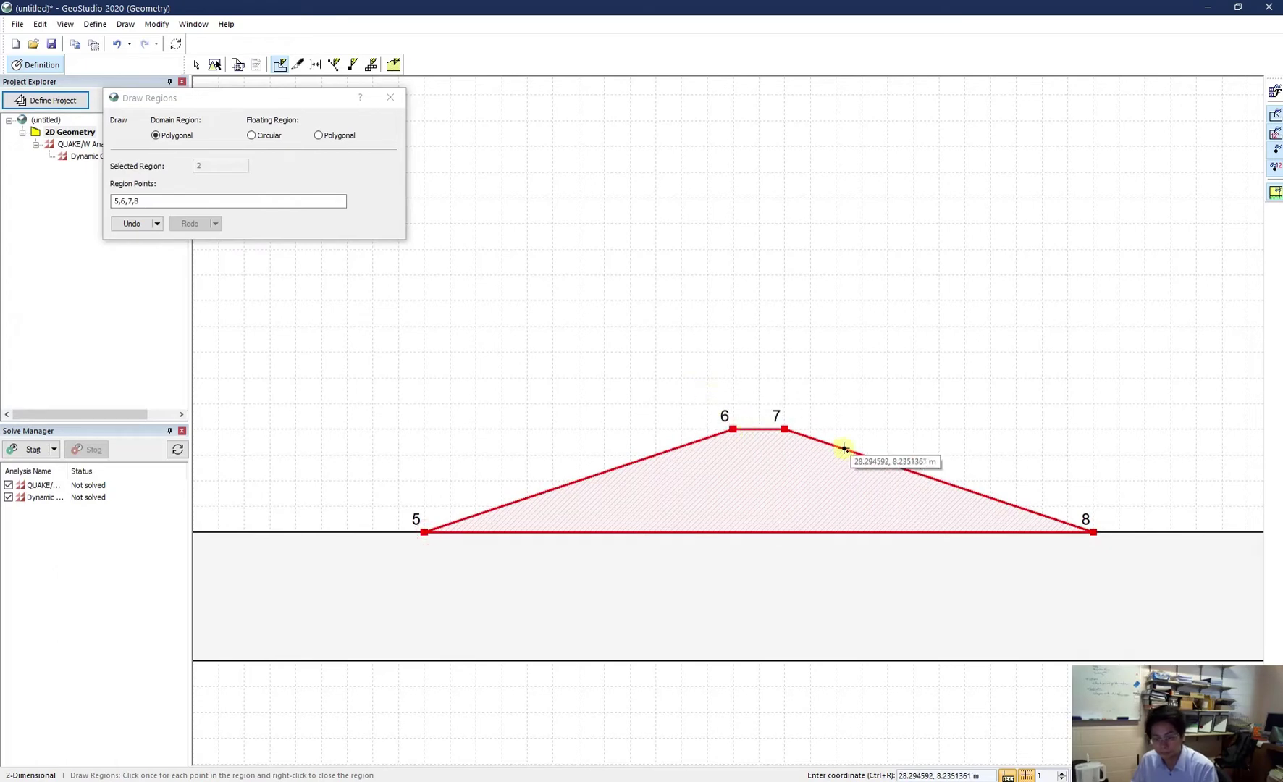
key(Escape)
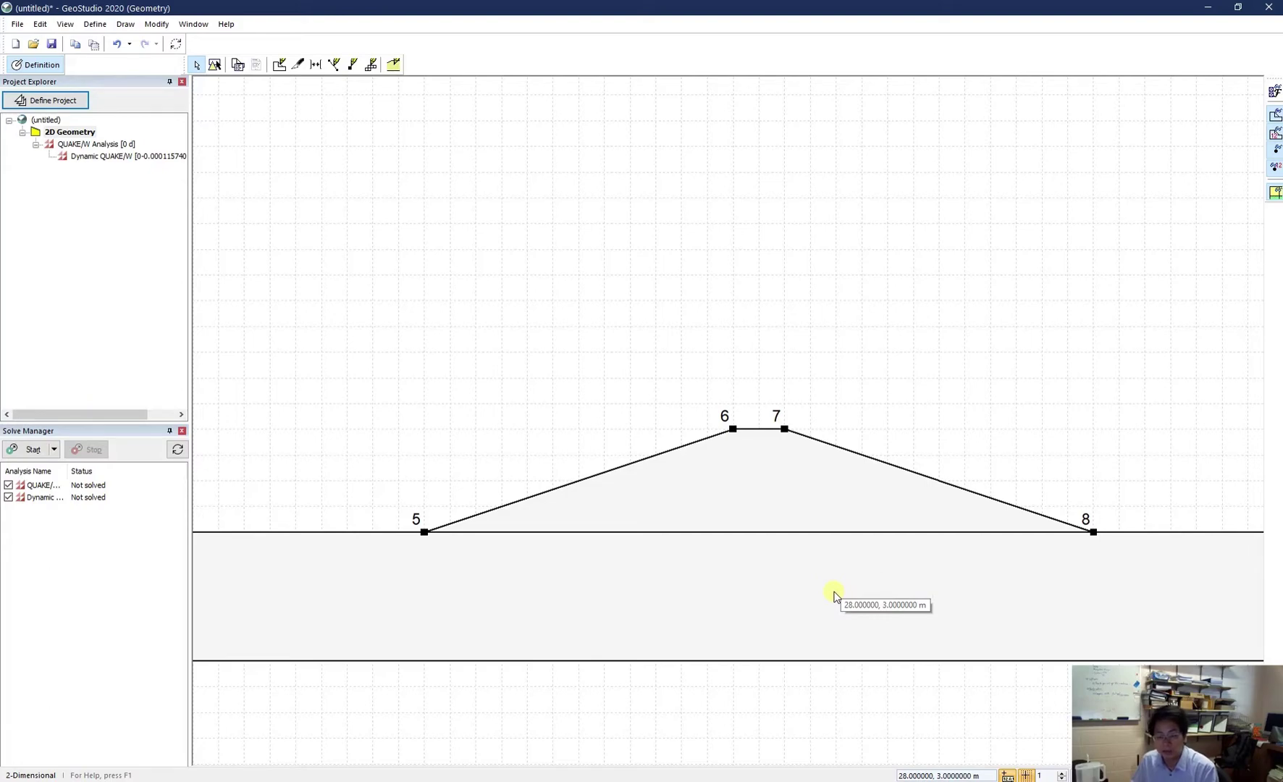
scroll(840, 595, down, 2)
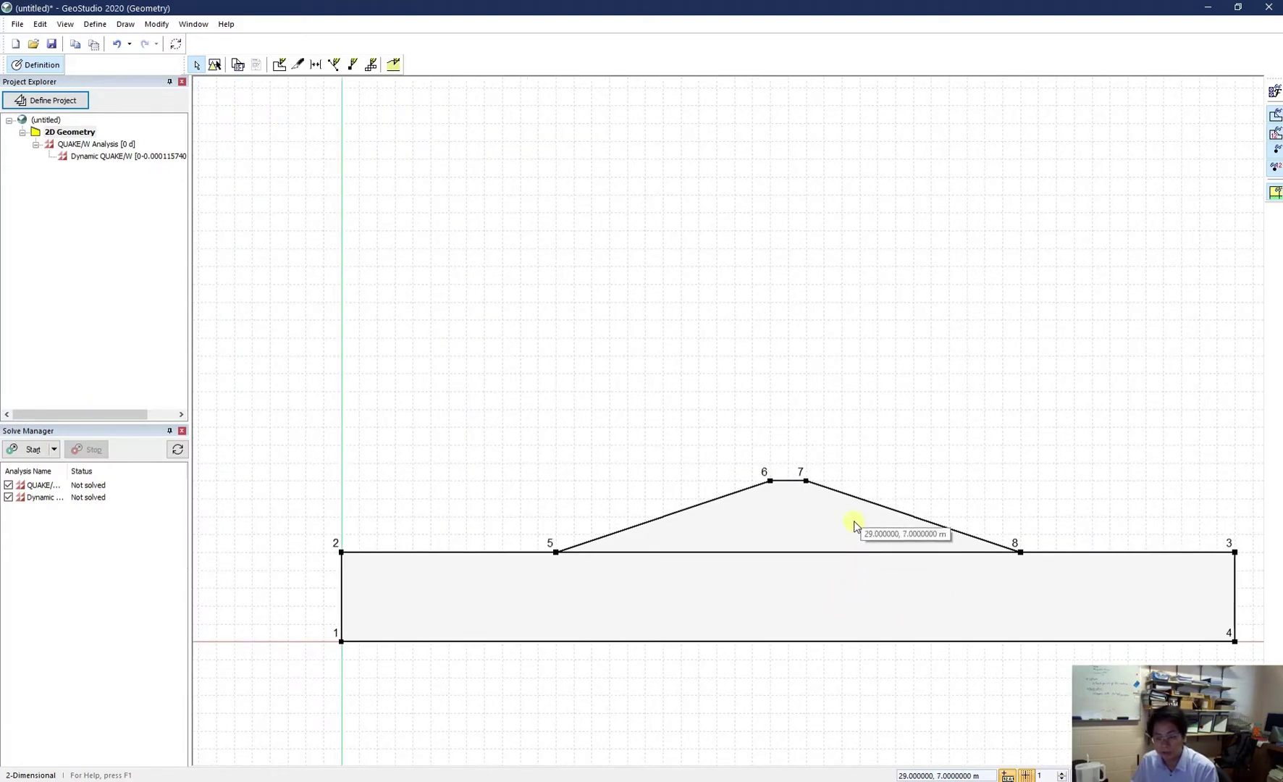
scroll(797, 481, up, 2)
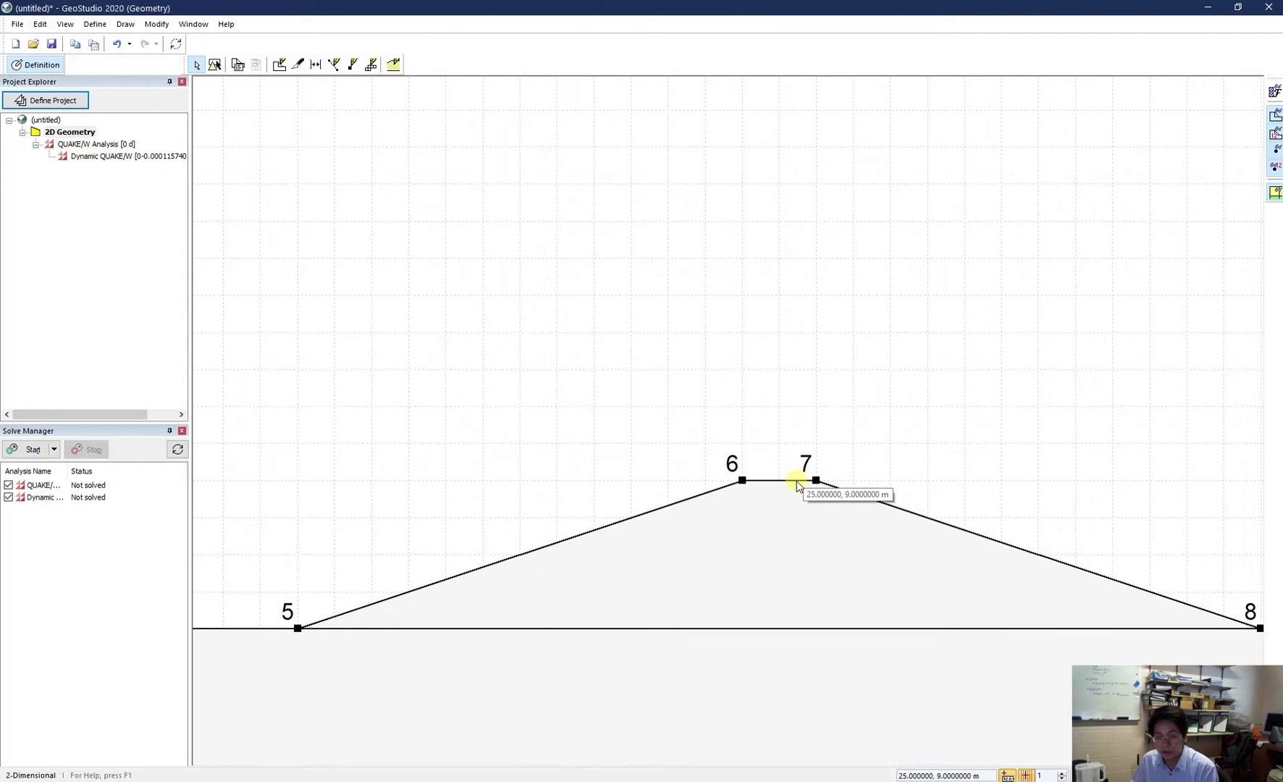
scroll(767, 656, up, 2)
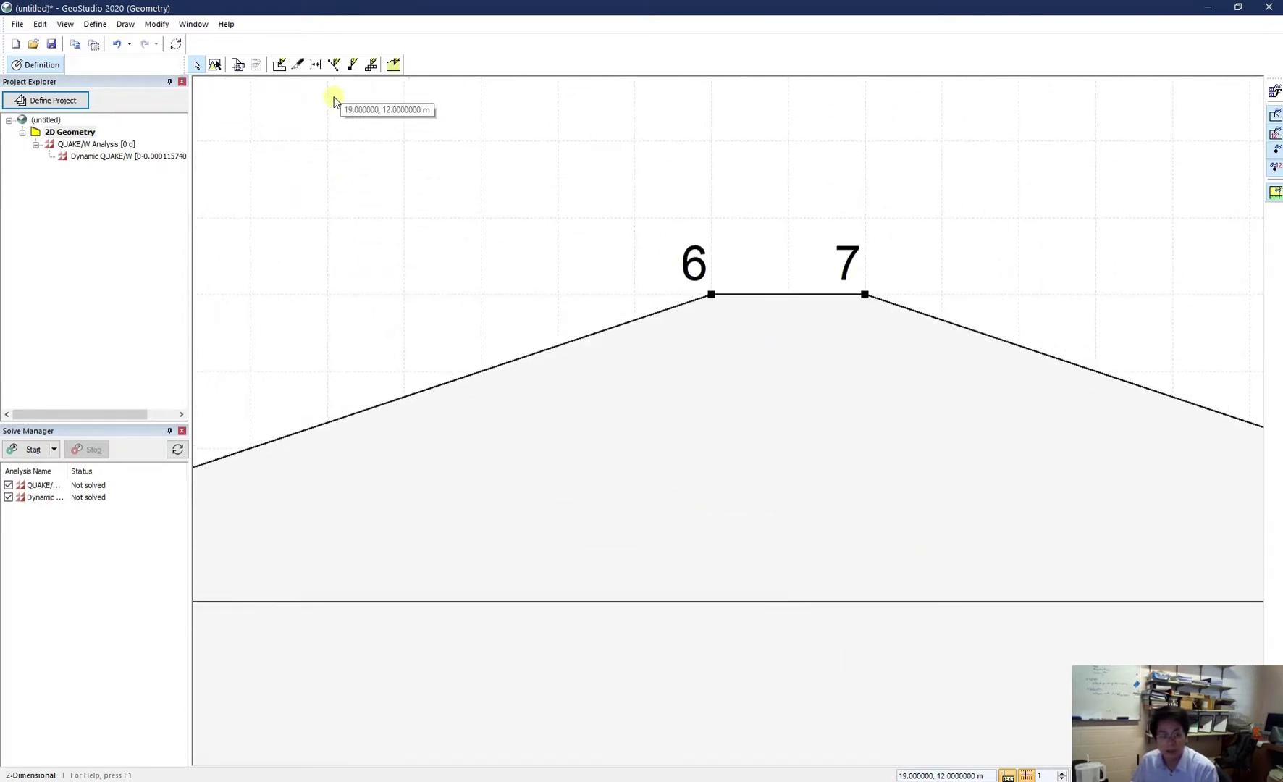
- Draw the core from (24.5,8.5) and (25.5,8.5) down to (26.5,5) and the ground line
click(280, 66)
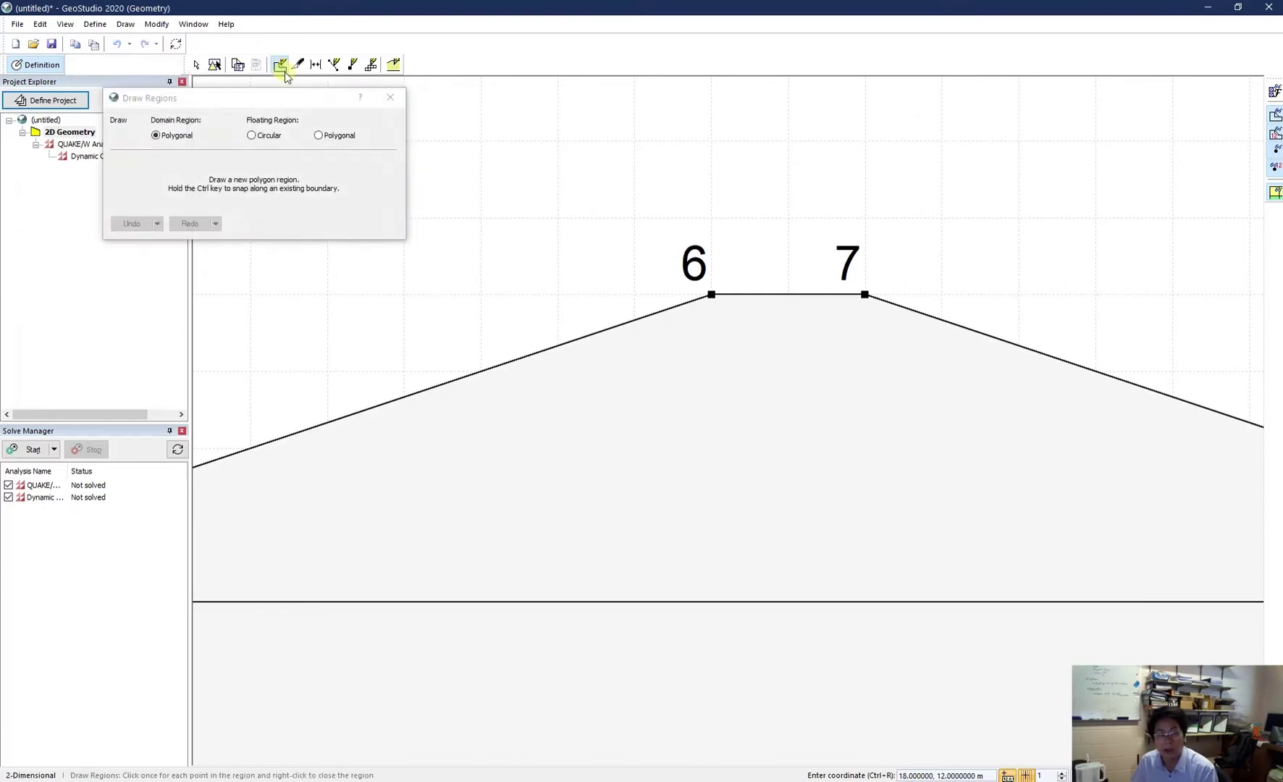
click(390, 97)
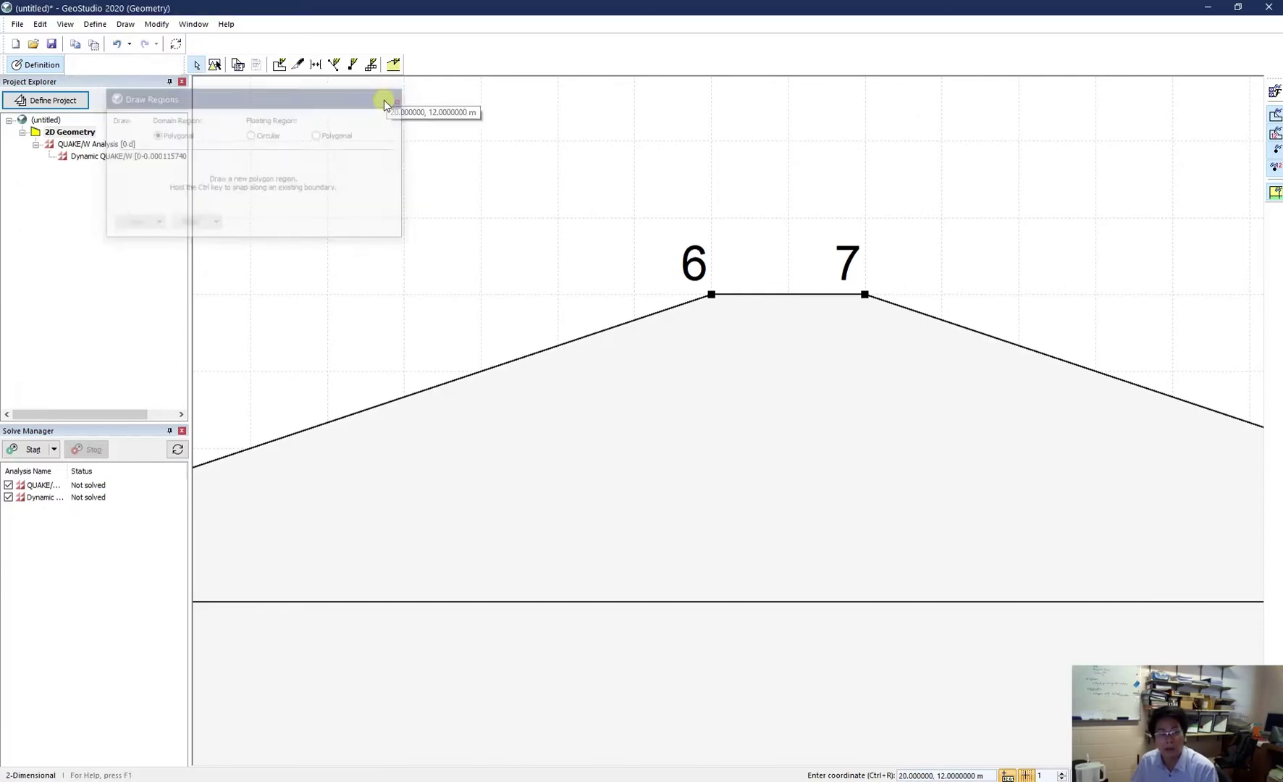
click(287, 71)
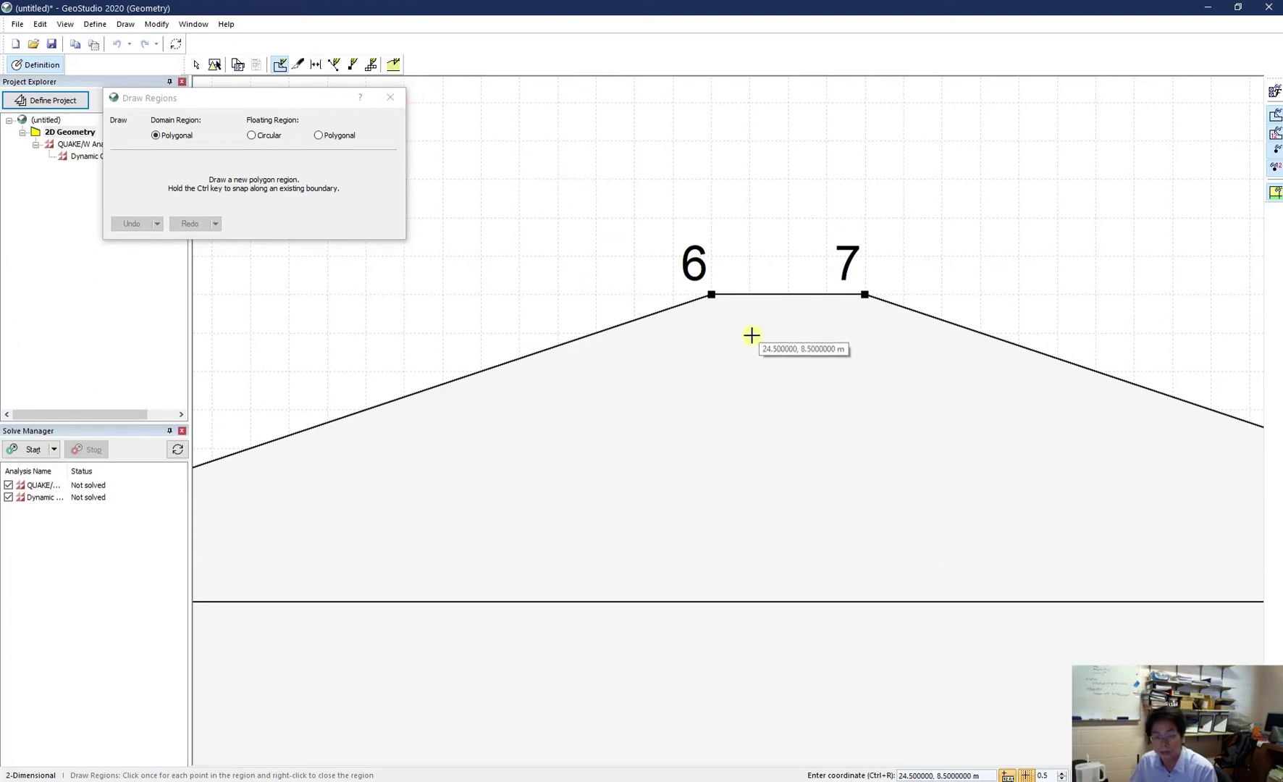
click(750, 331)
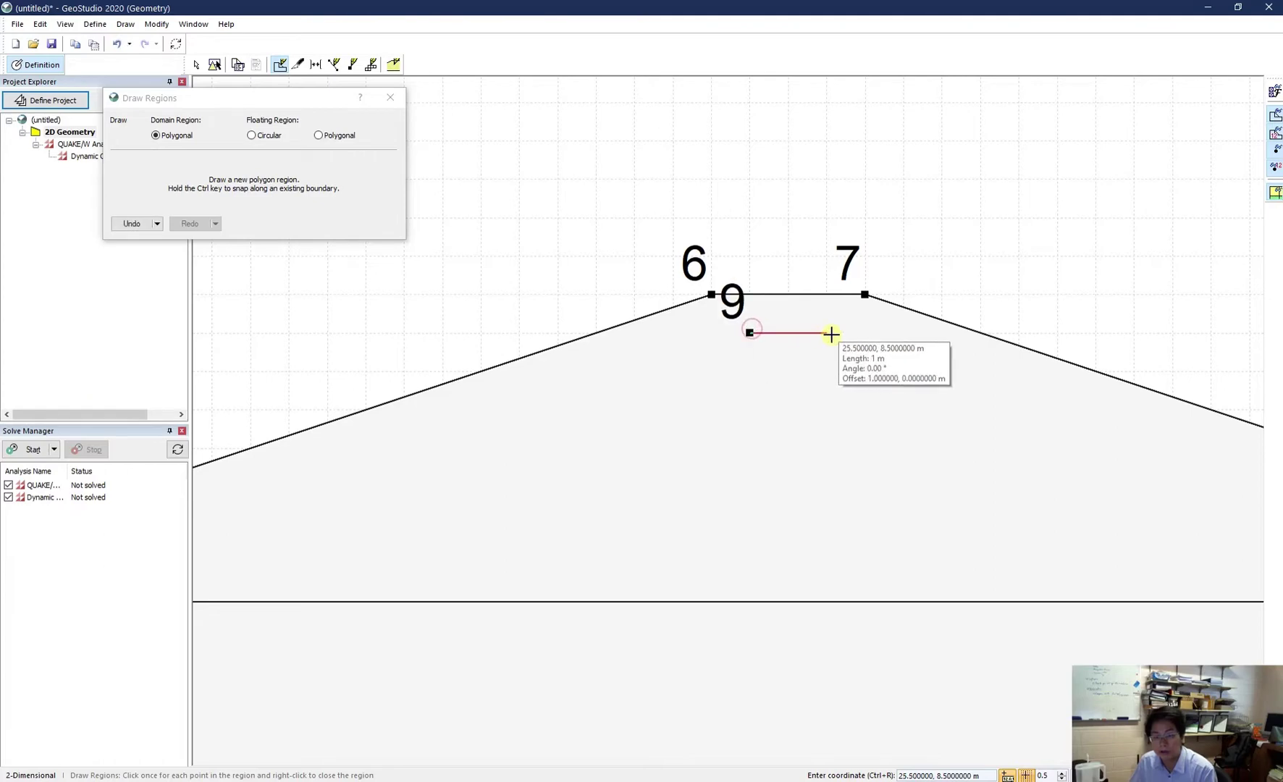
click(827, 333)
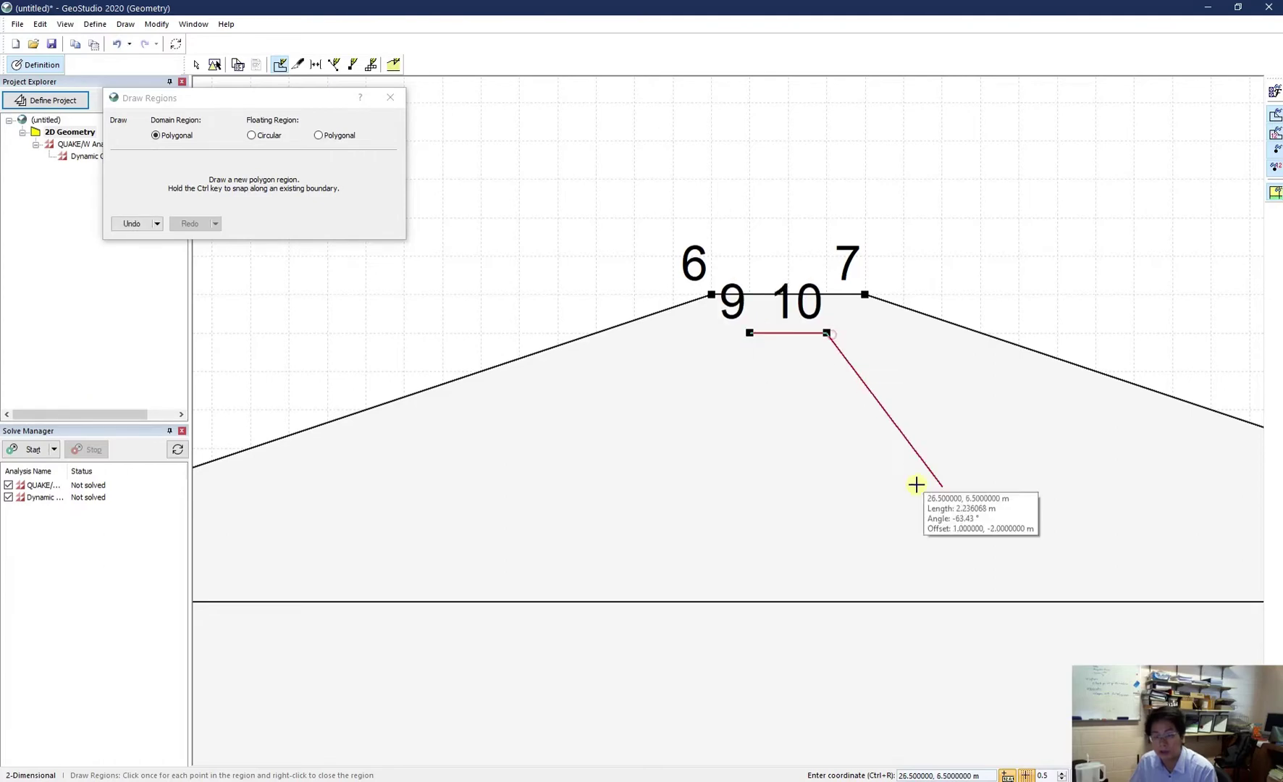
click(900, 595)
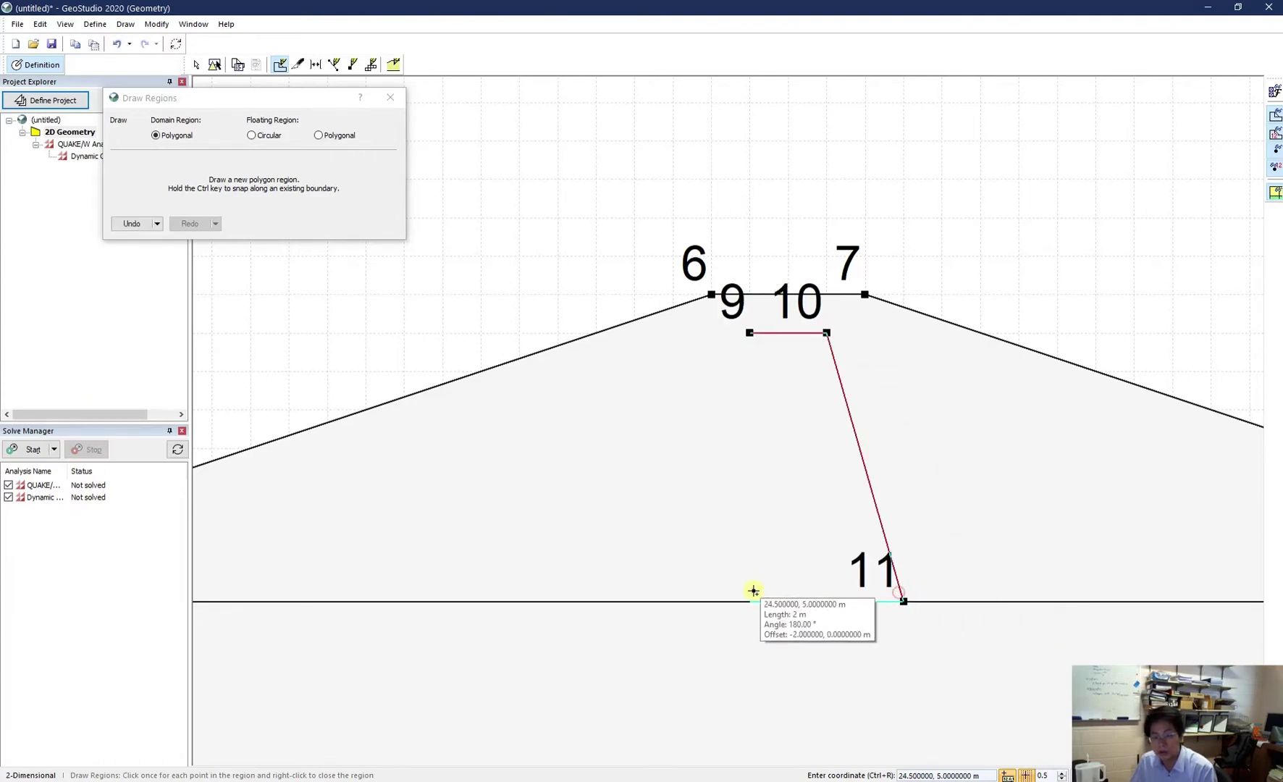
click(695, 597)
click(749, 333)
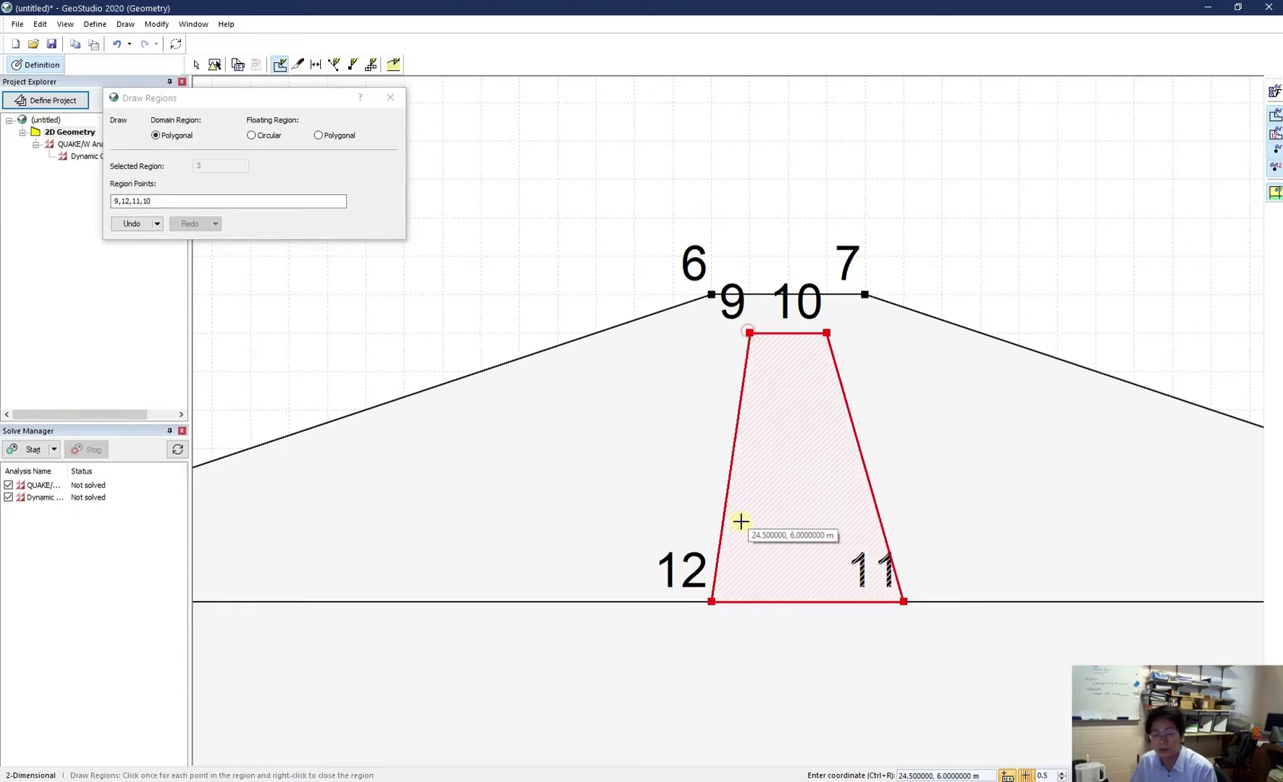
click(387, 108)
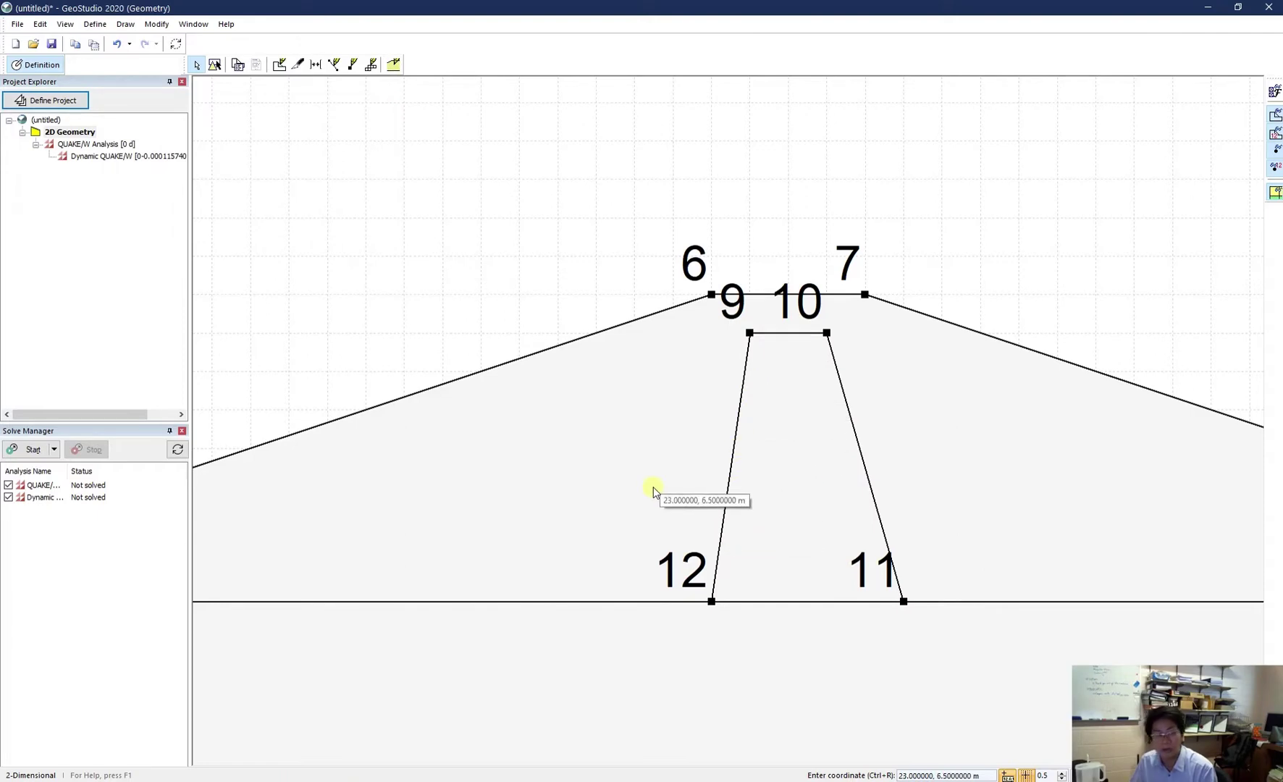
click(215, 65)
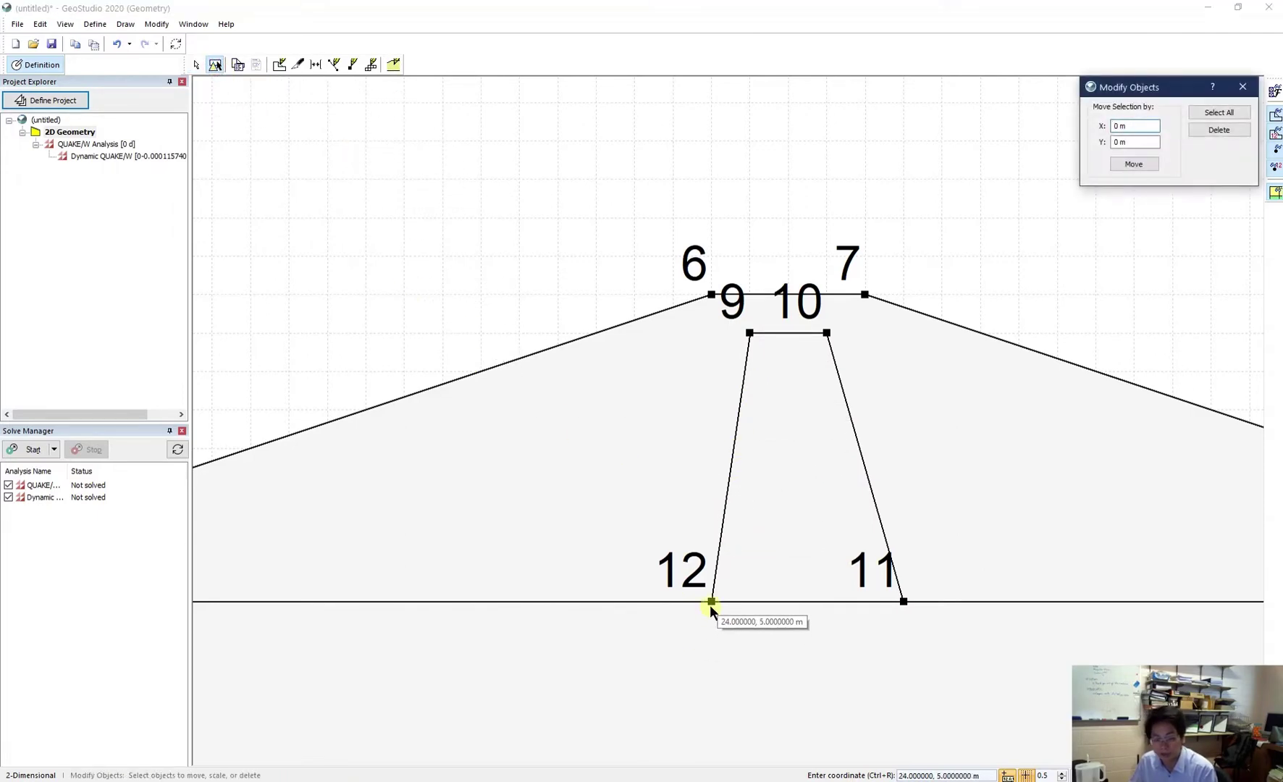
click(711, 603)
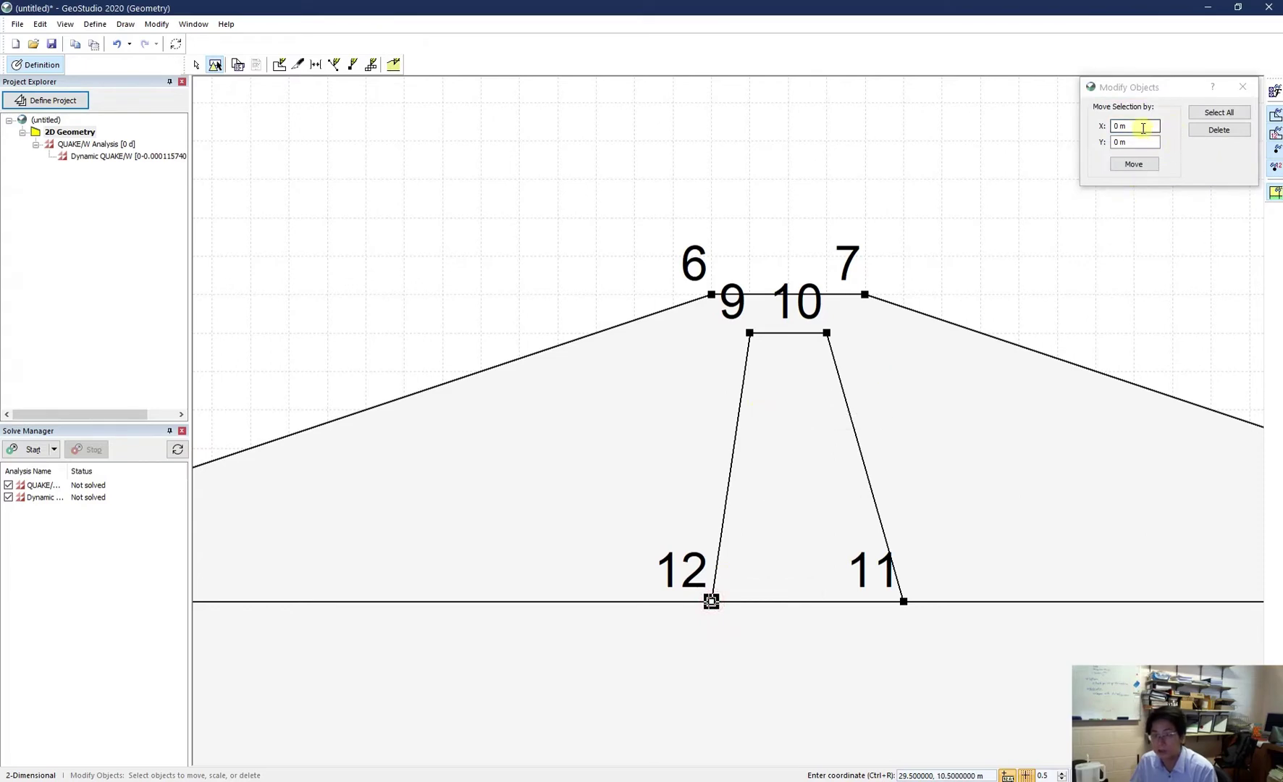
click(1143, 126)
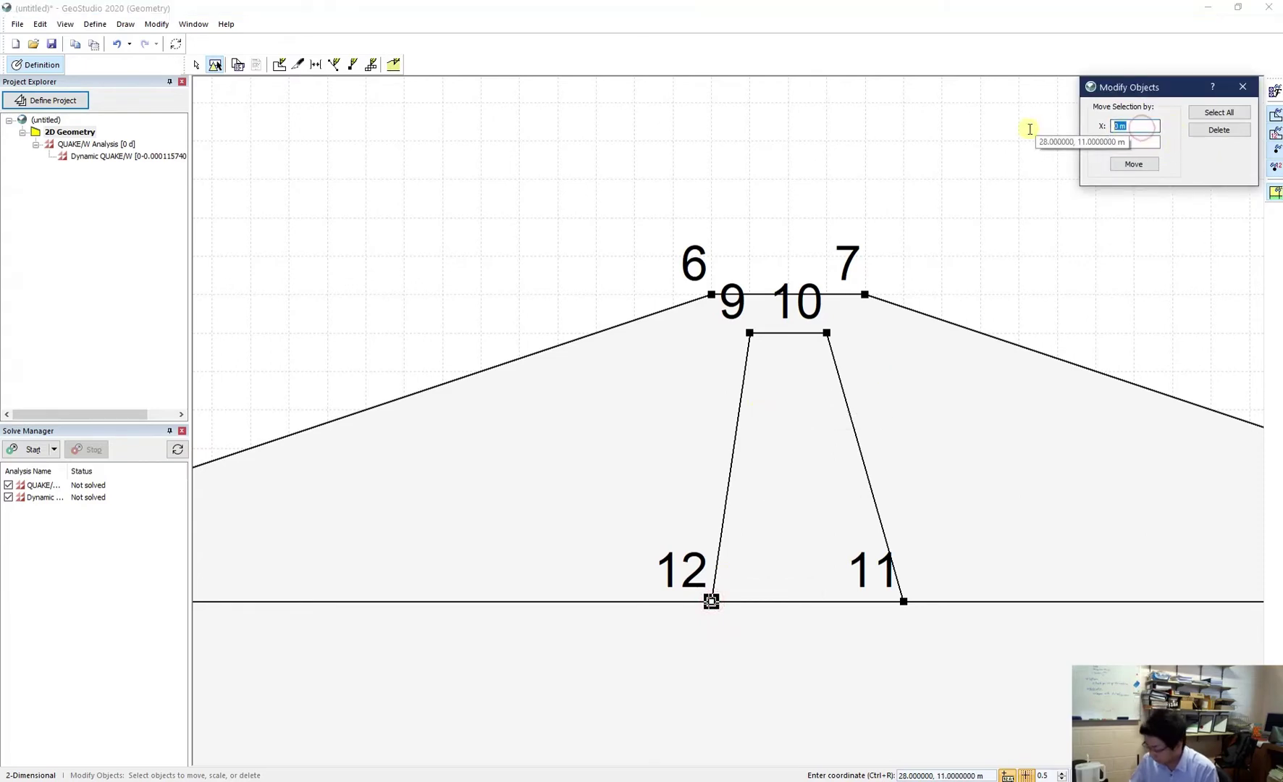
text(-0.5)
key(Return)
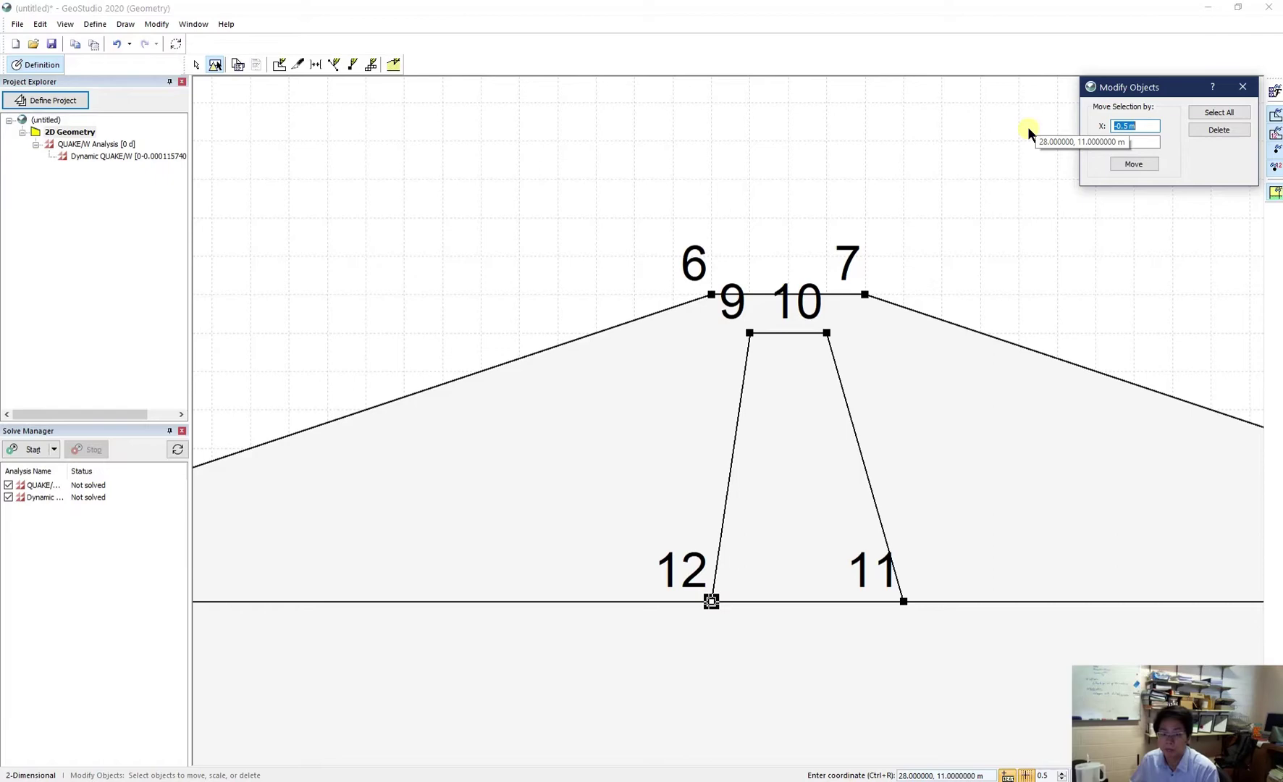
click(1123, 164)
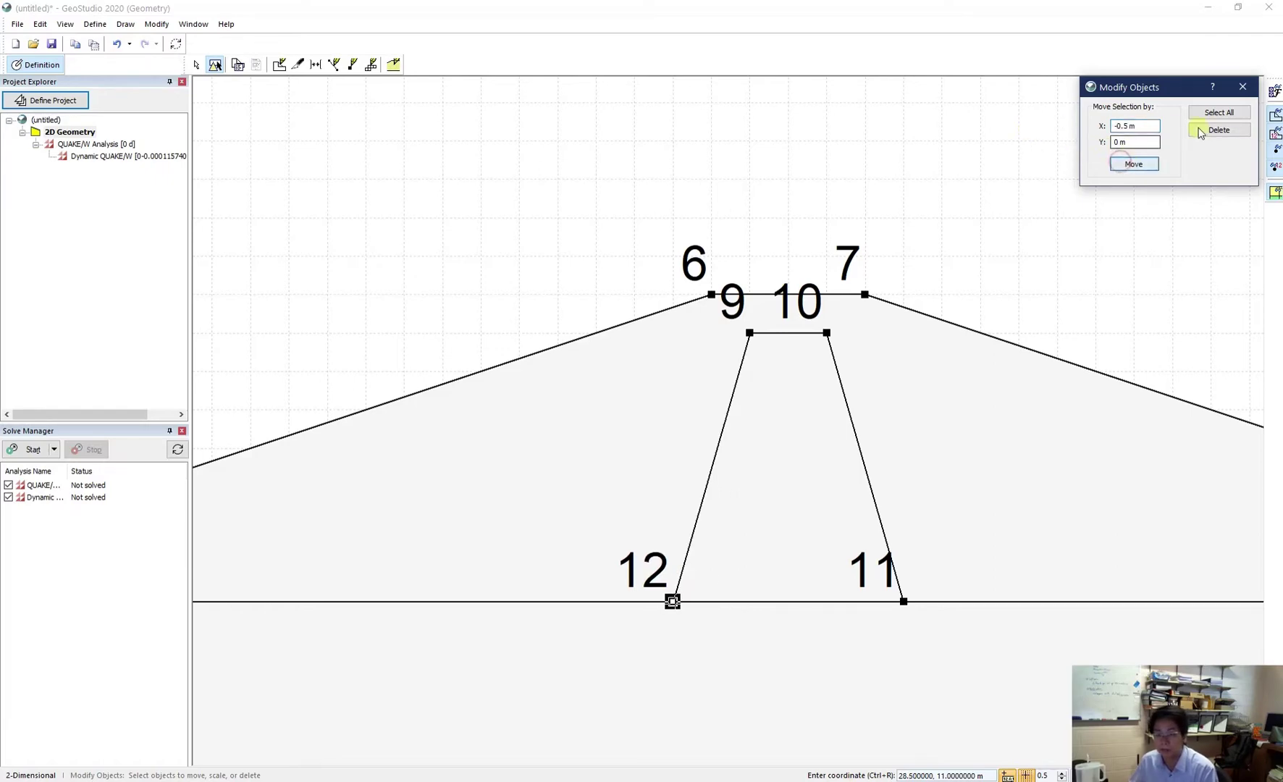
click(1241, 88)
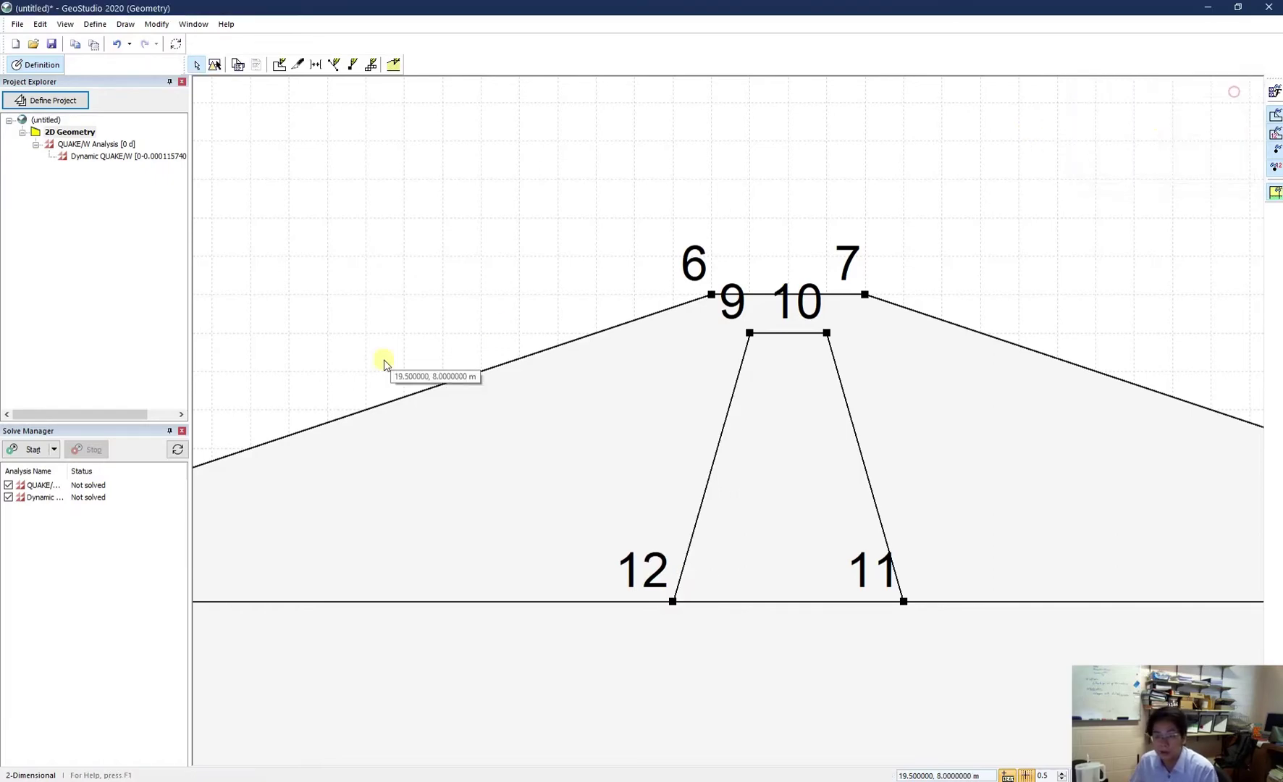
scroll(384, 363, down, 7)
scroll(682, 401, up, 2)
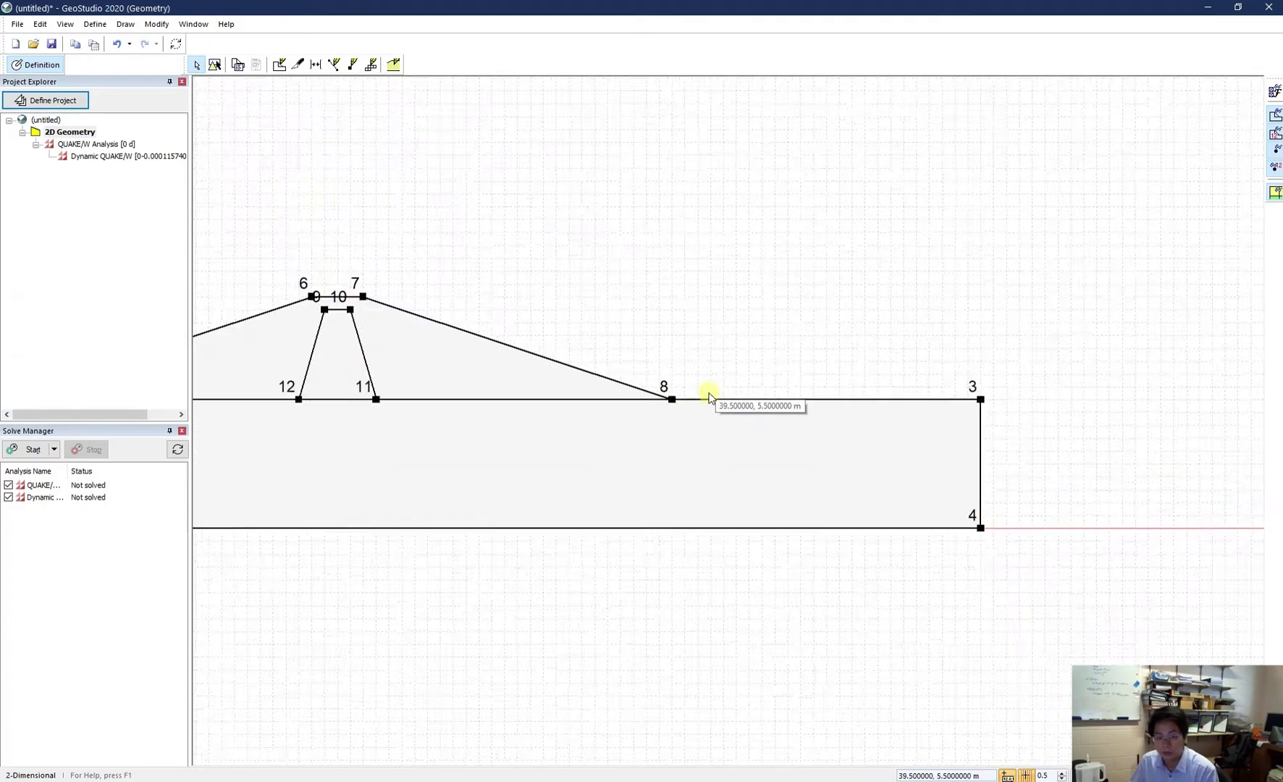
scroll(709, 397, up, 5)
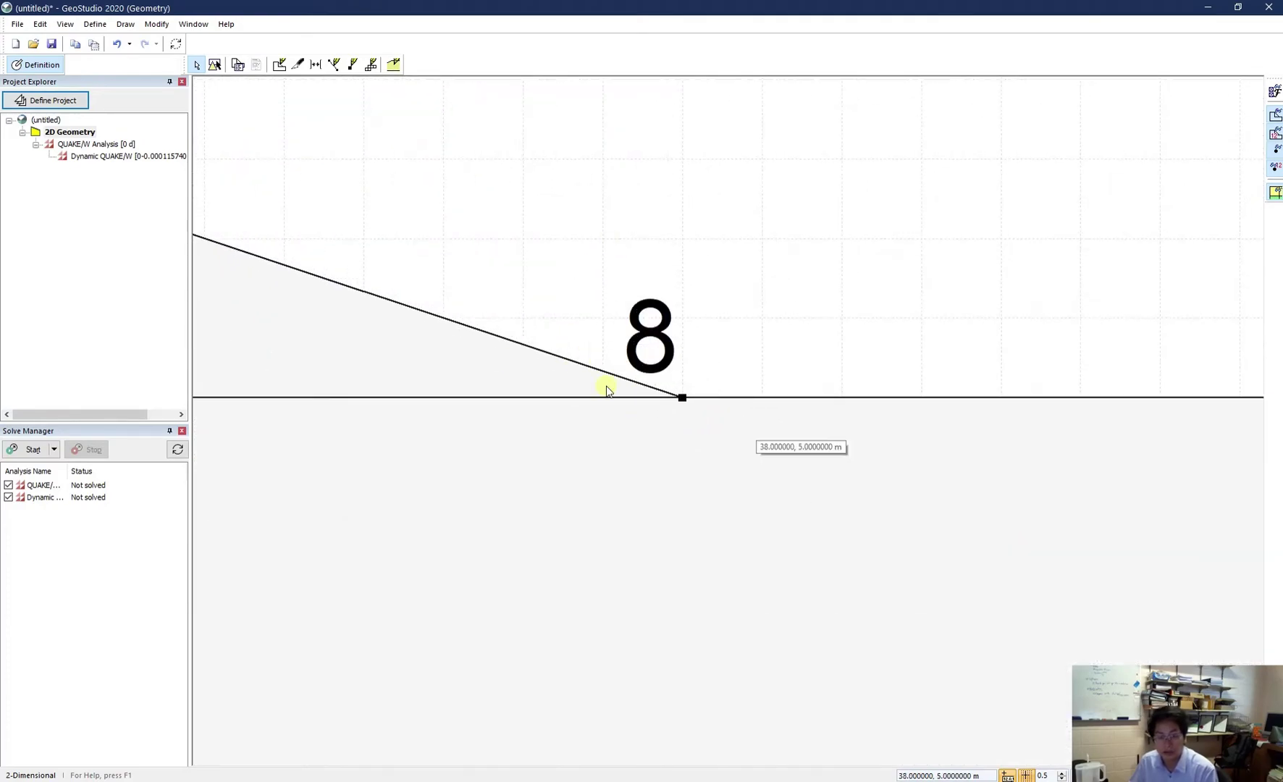
- Outline the toe rectangle through points 13, 8, 14, 15 and 16 beneath the downstream toe
click(282, 68)
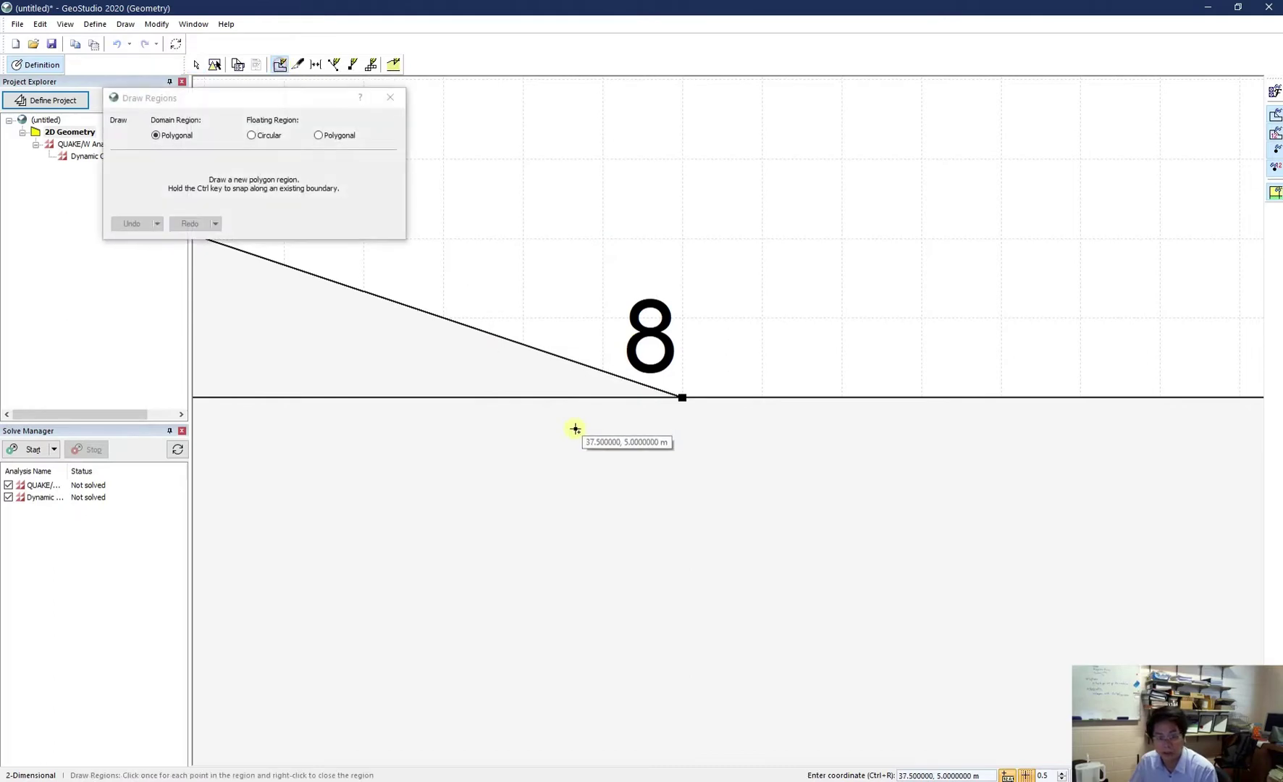
click(533, 399)
click(682, 397)
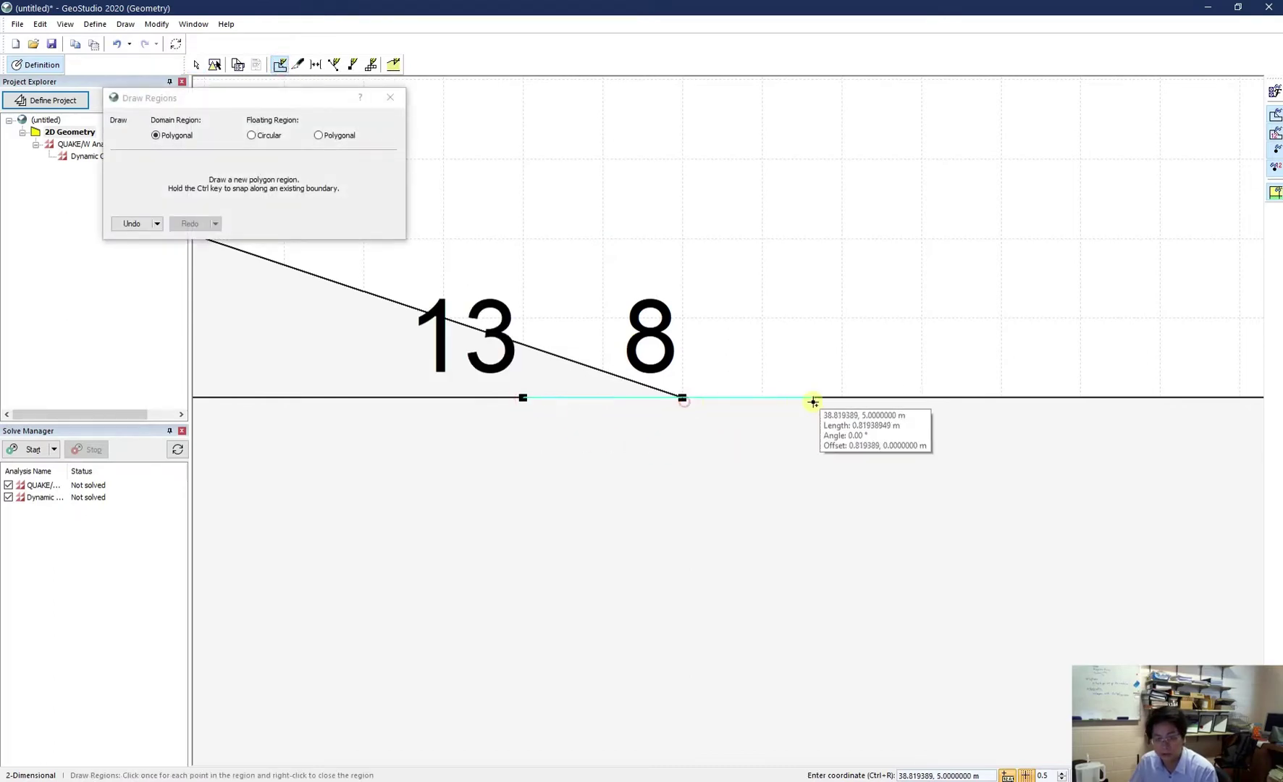
click(841, 397)
click(841, 477)
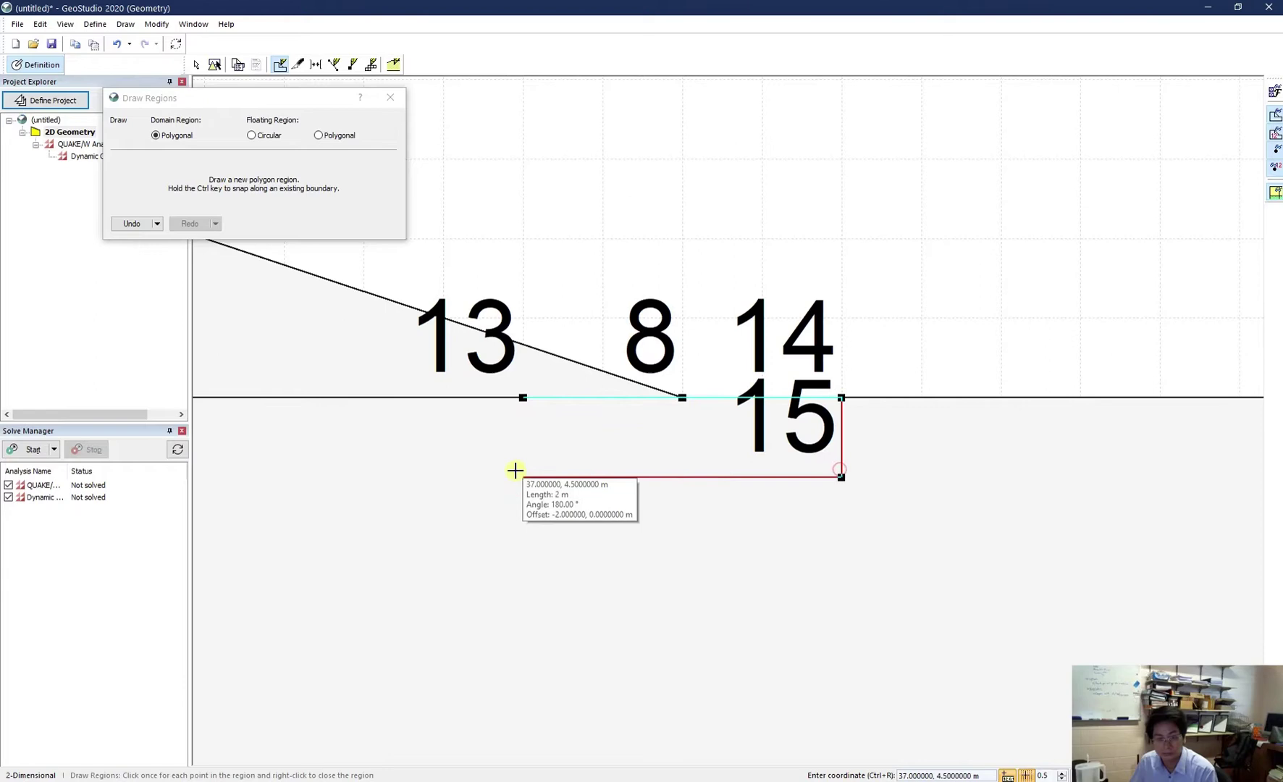
click(523, 477)
right_click(523, 478)
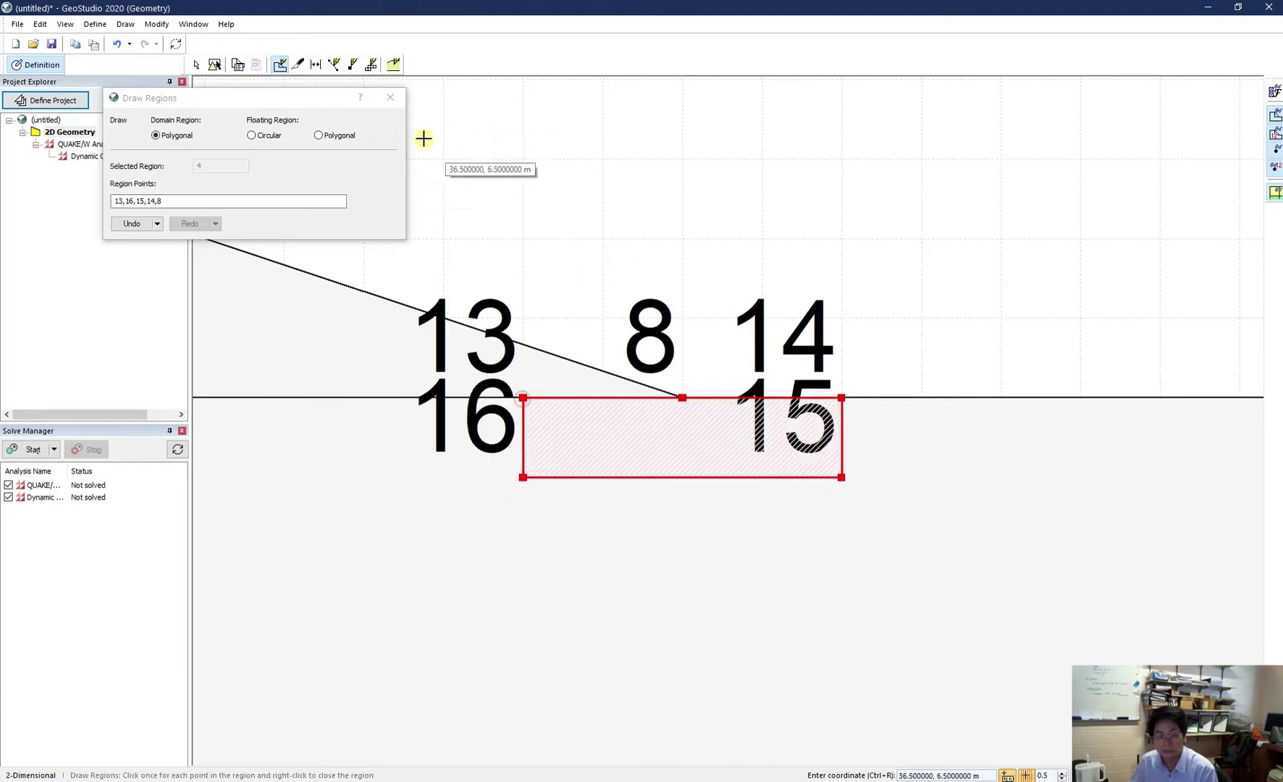
click(399, 104)
scroll(817, 452, down, 6)
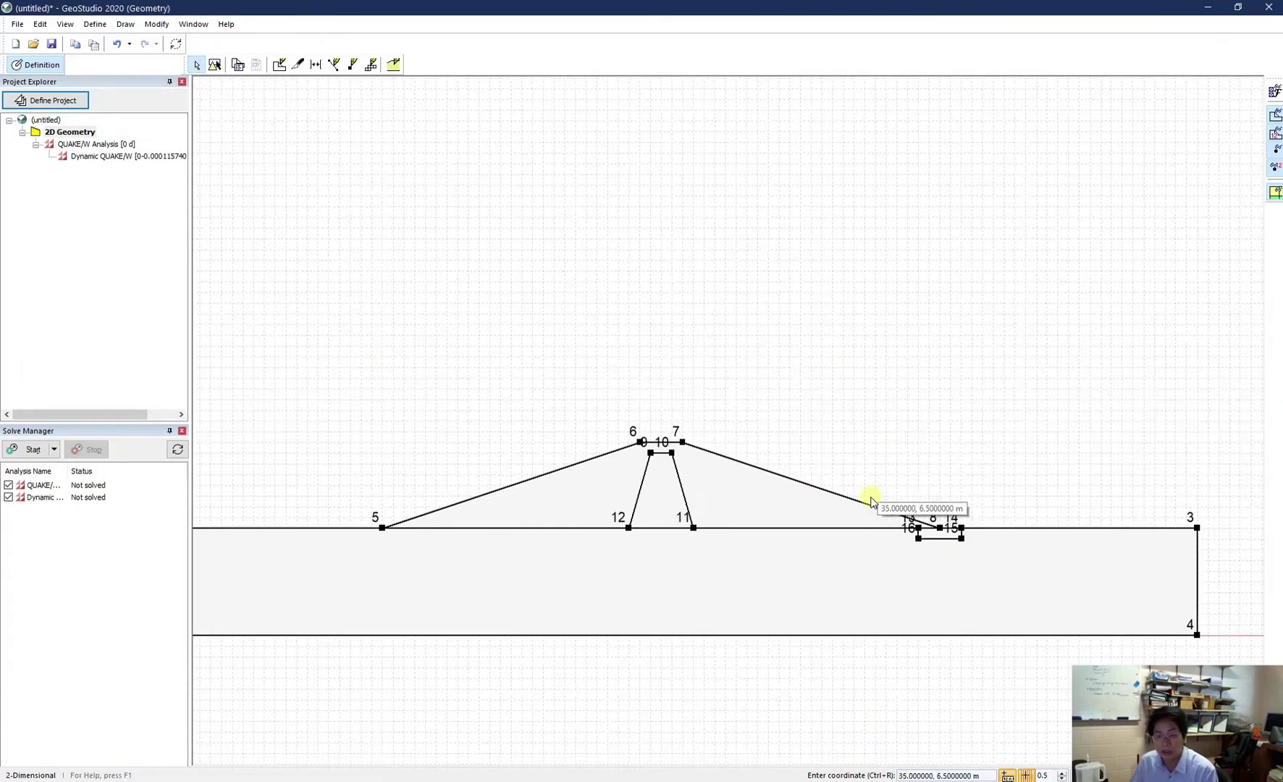
scroll(768, 527, up, 3)
scroll(742, 470, down, 1)
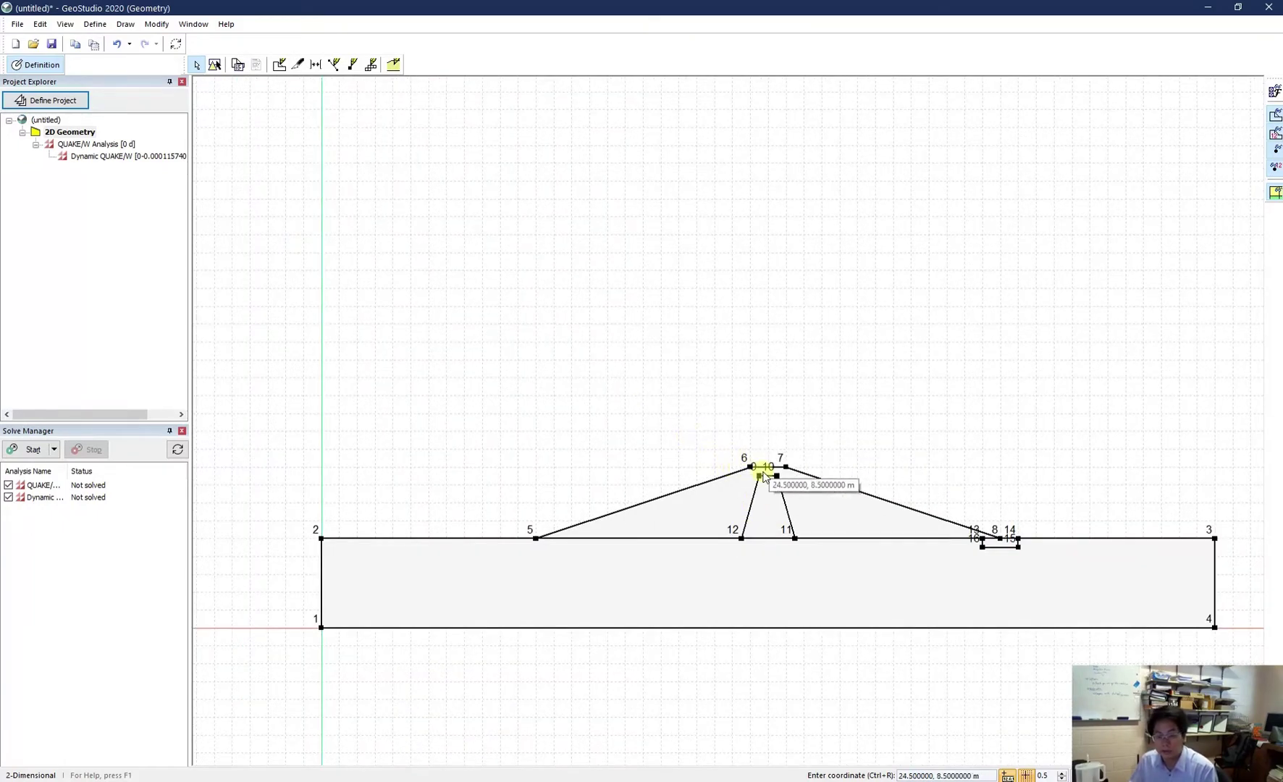
scroll(760, 476, up, 1)
scroll(764, 487, up, 2)
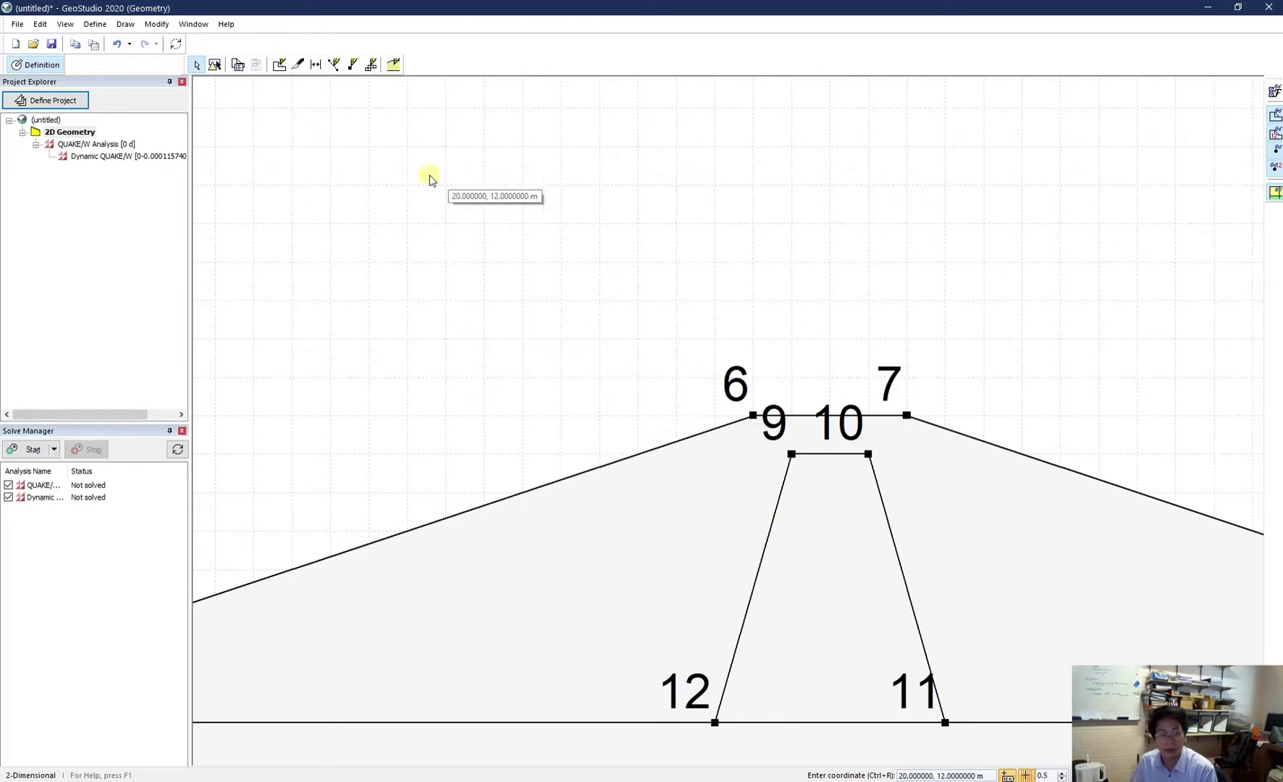
- Place point 17 on the upstream slope, and points 18 and 19 on core lines 9–12 and 10–11
click(353, 65)
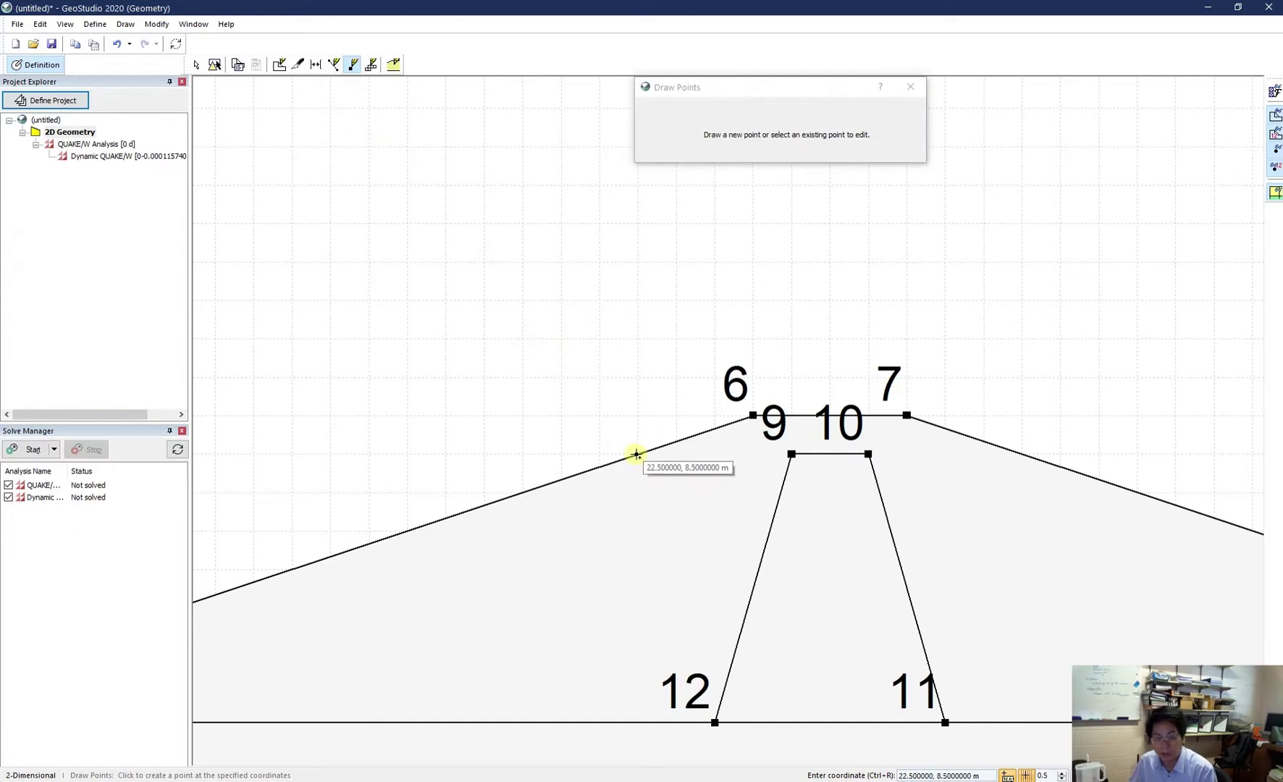
click(639, 454)
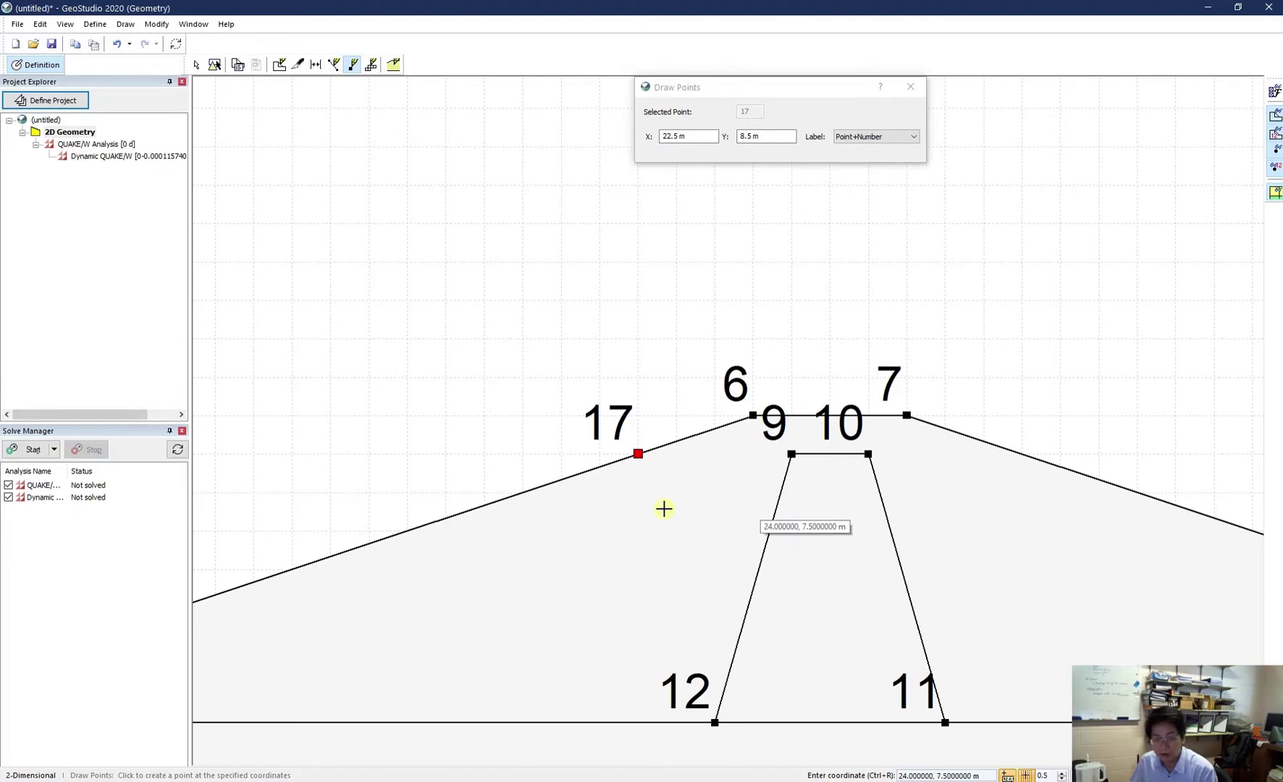
click(775, 510)
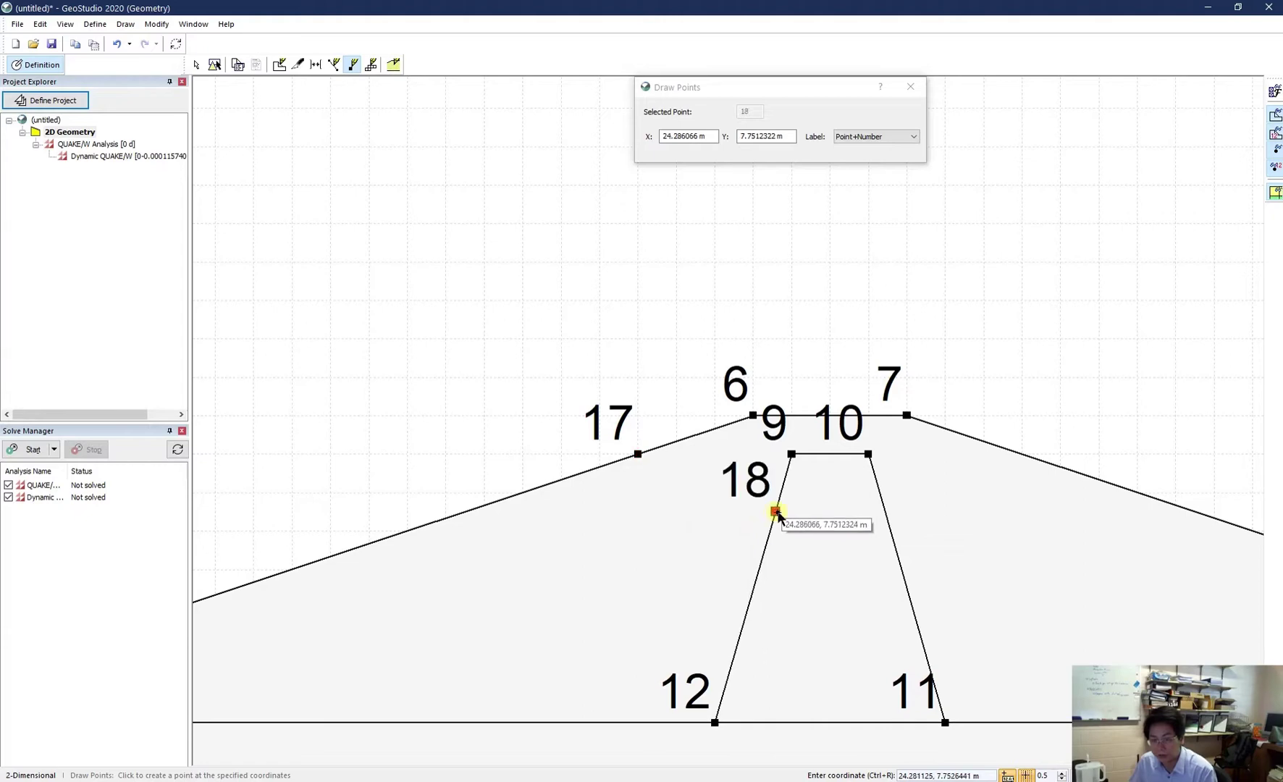
click(932, 680)
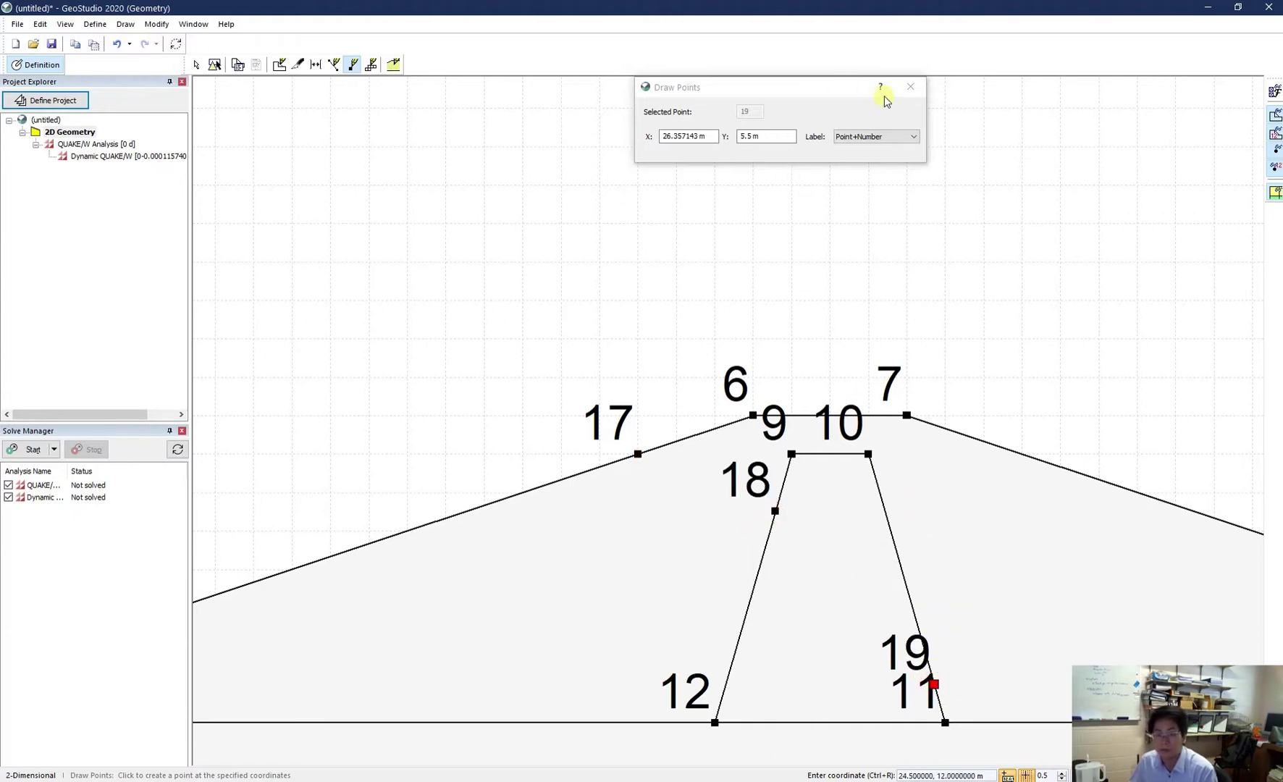
click(911, 89)
scroll(528, 438, up, 3)
scroll(527, 435, down, 6)
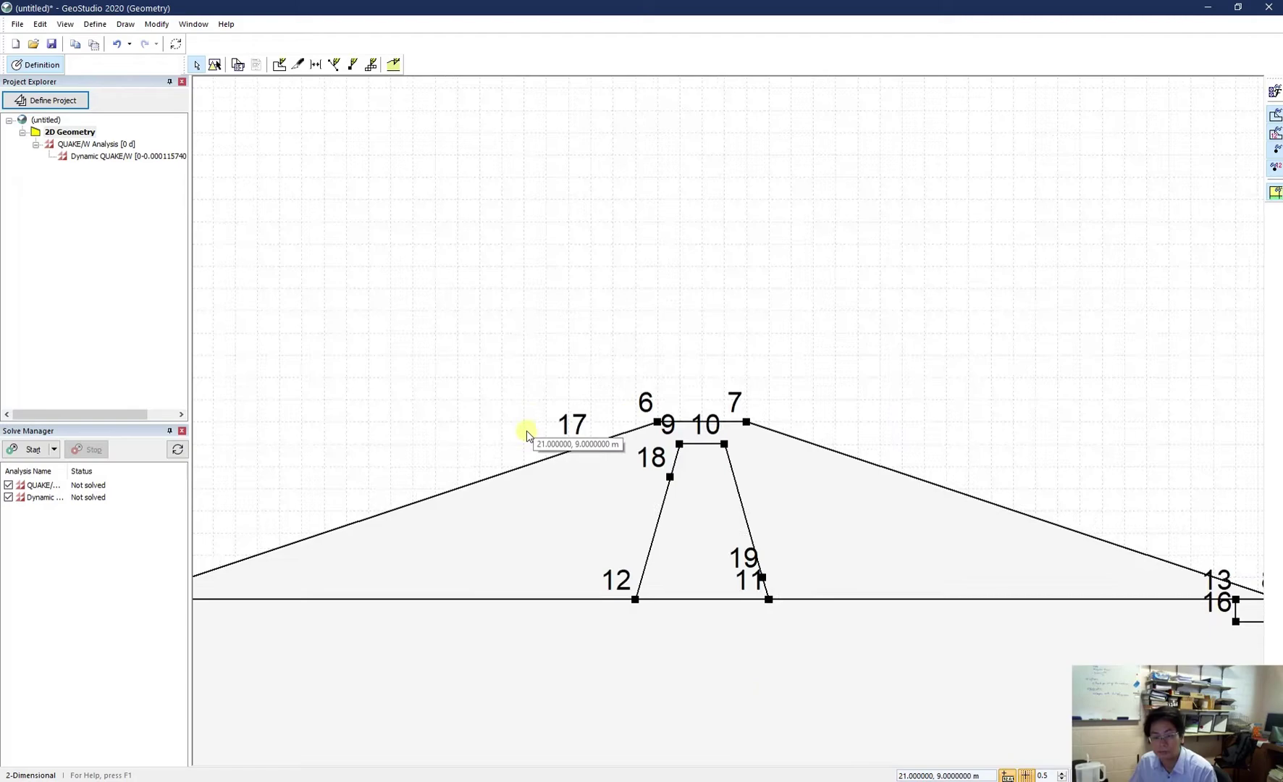
scroll(825, 471, up, 1)
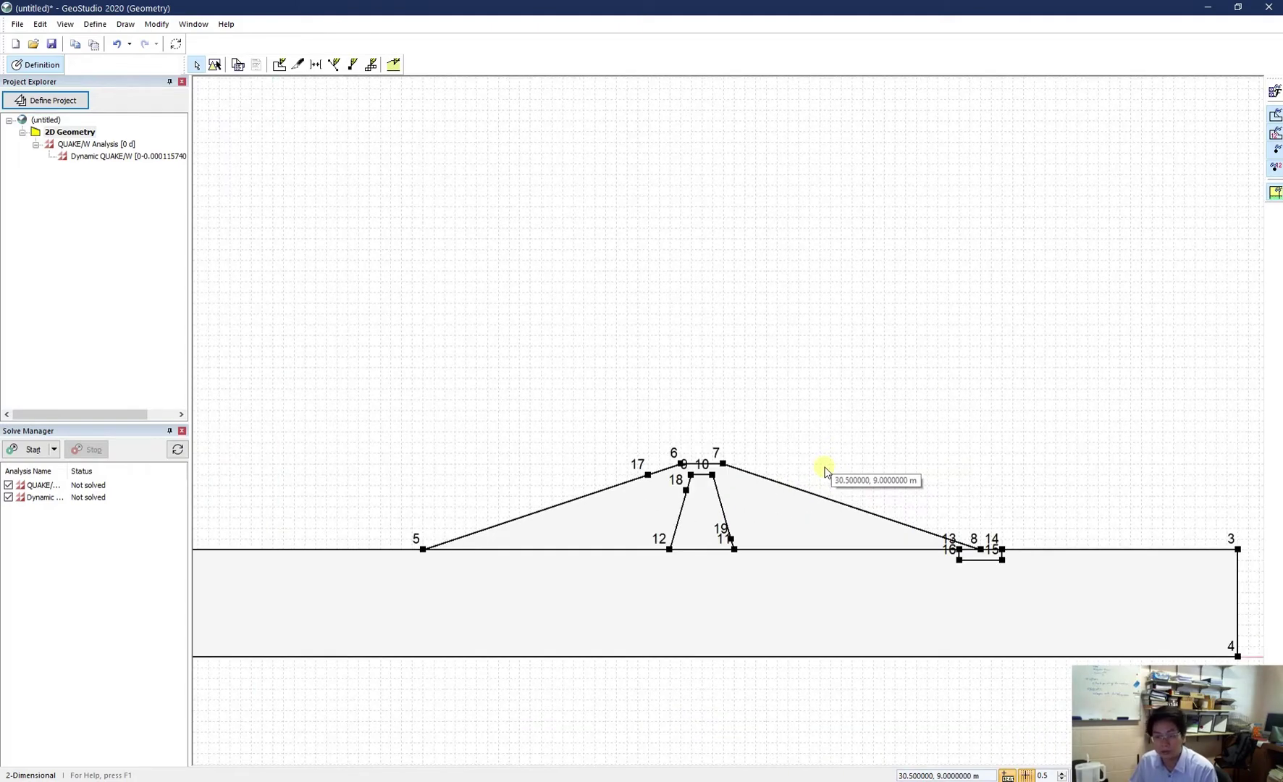
scroll(825, 470, down, 1)
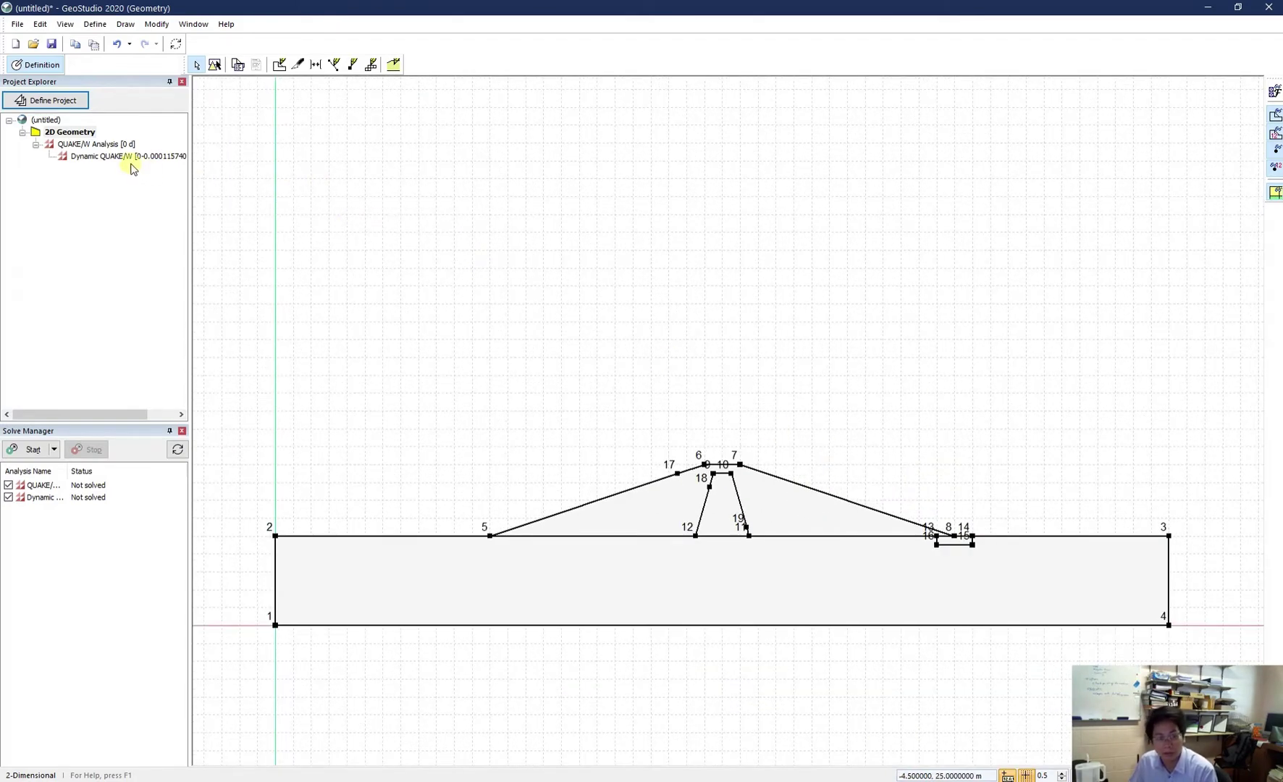
- Add a Linear Elastic material 'Sand': 18 kN/m³, Poisson's 0.33, damping 0.1, Gmax 5100
click(91, 146)
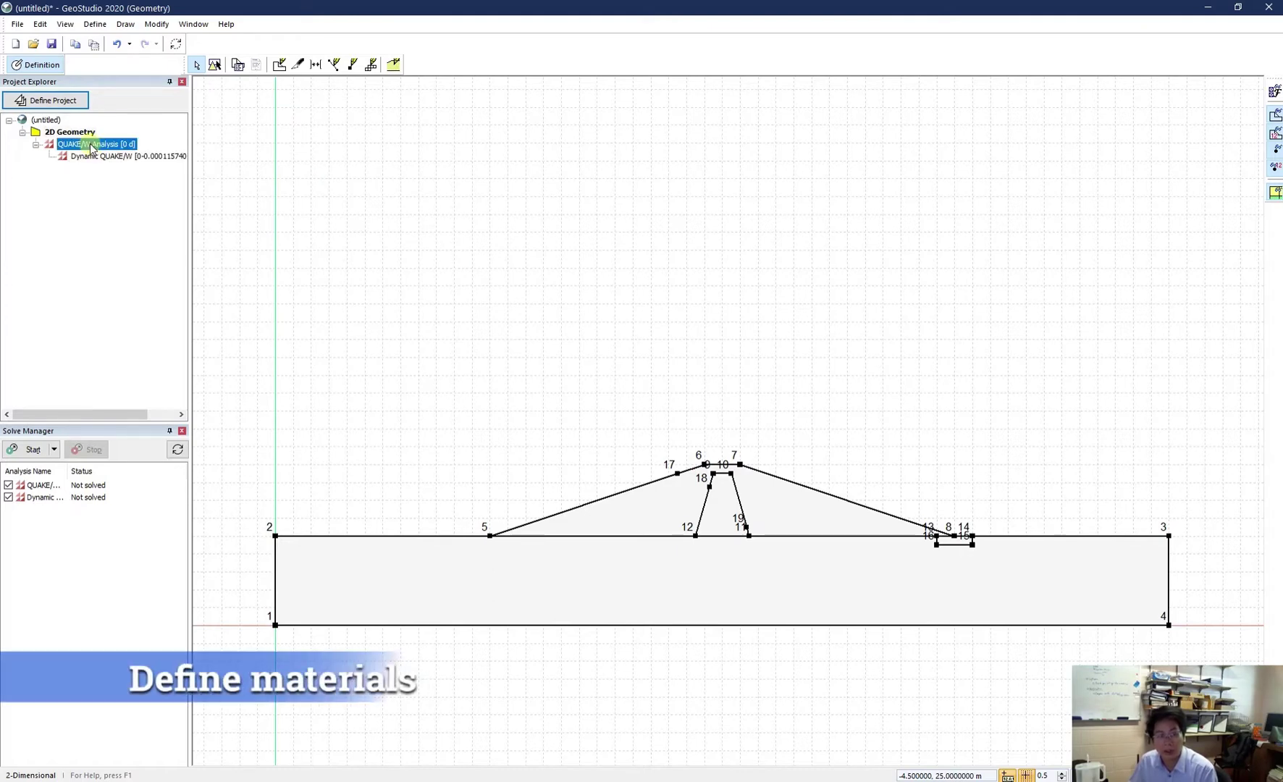
click(93, 24)
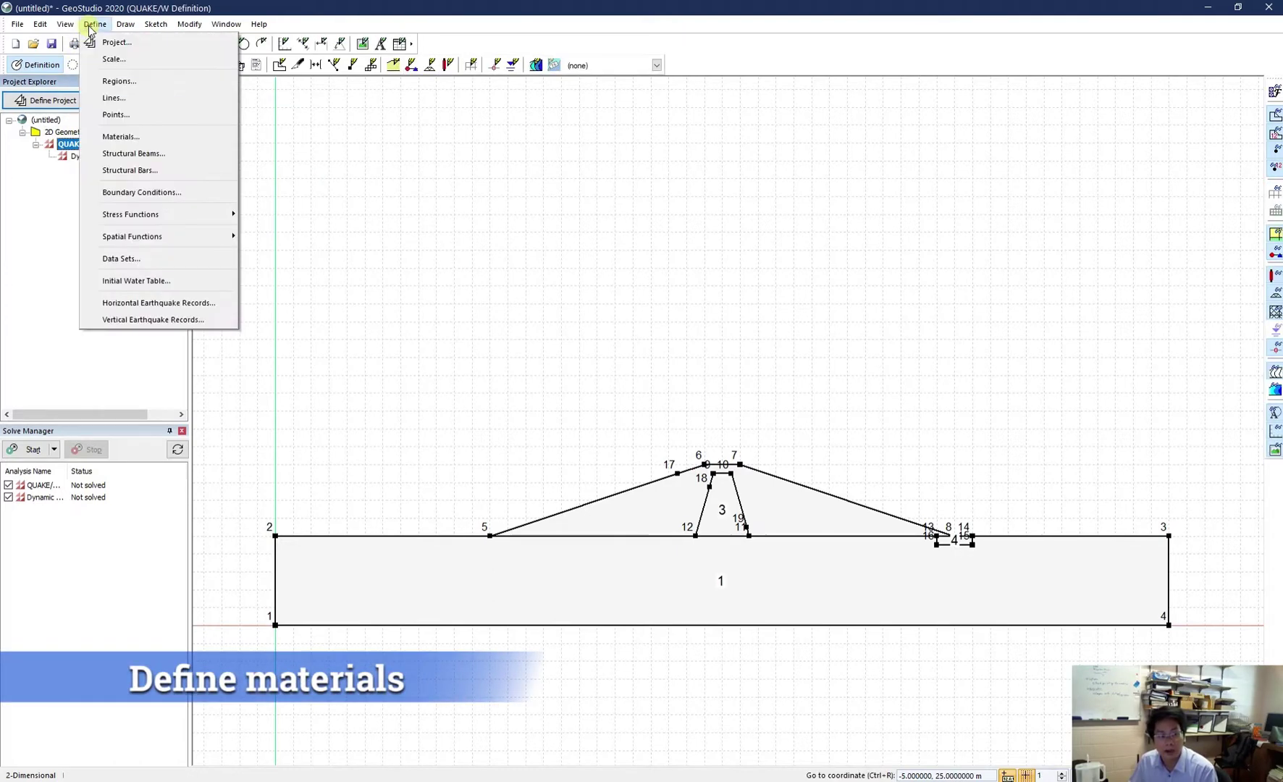
click(101, 137)
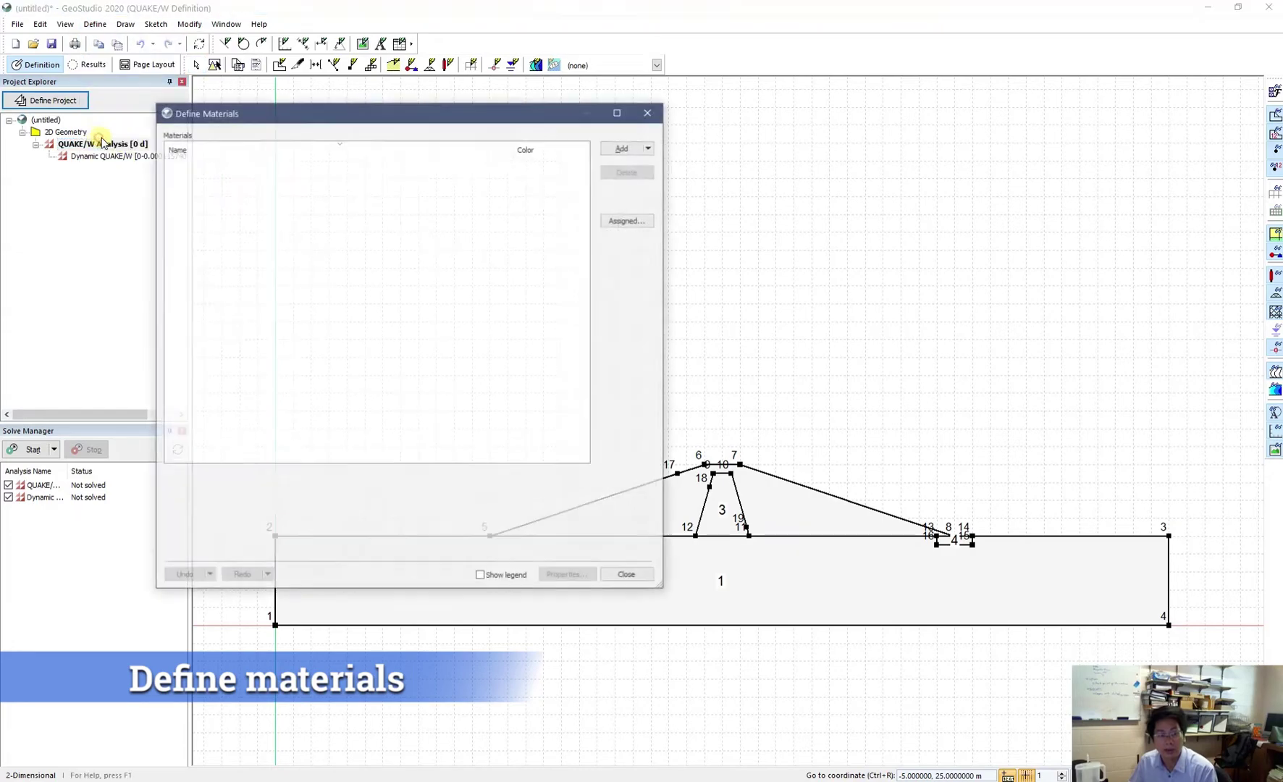
click(625, 148)
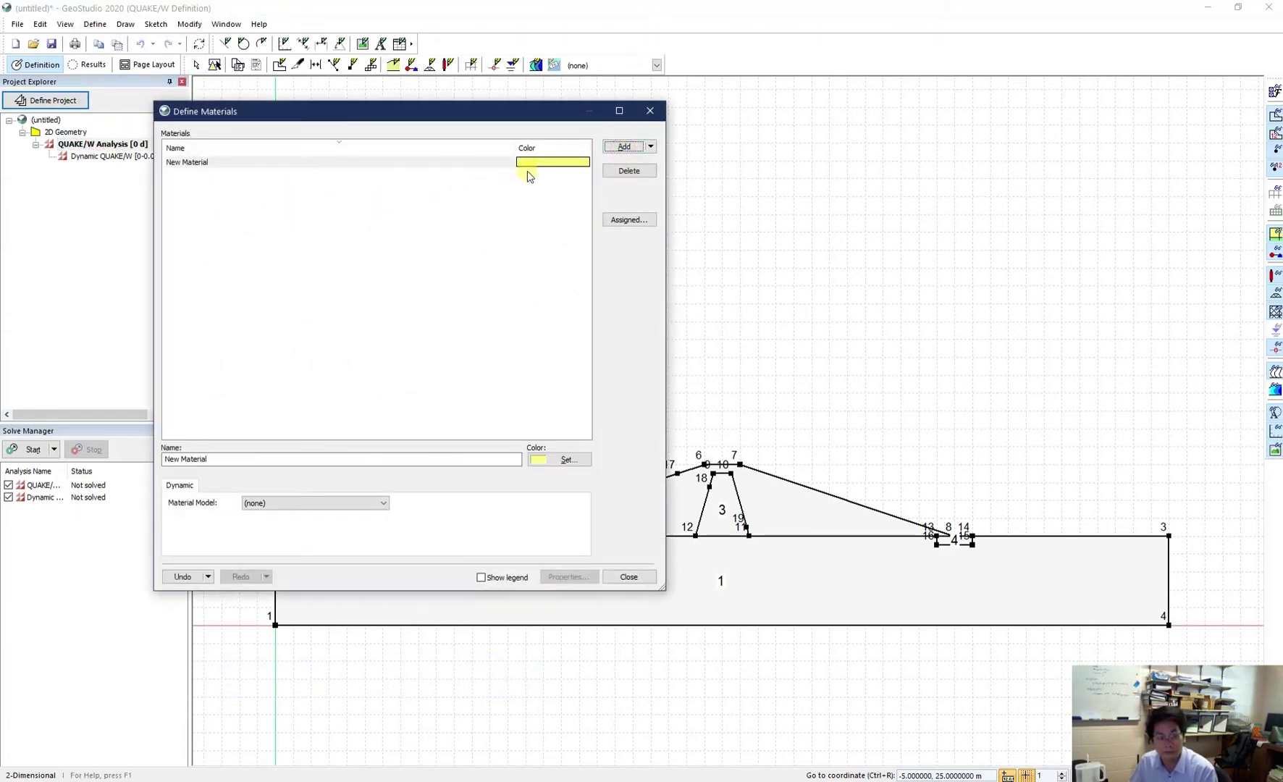
triple_click(255, 459)
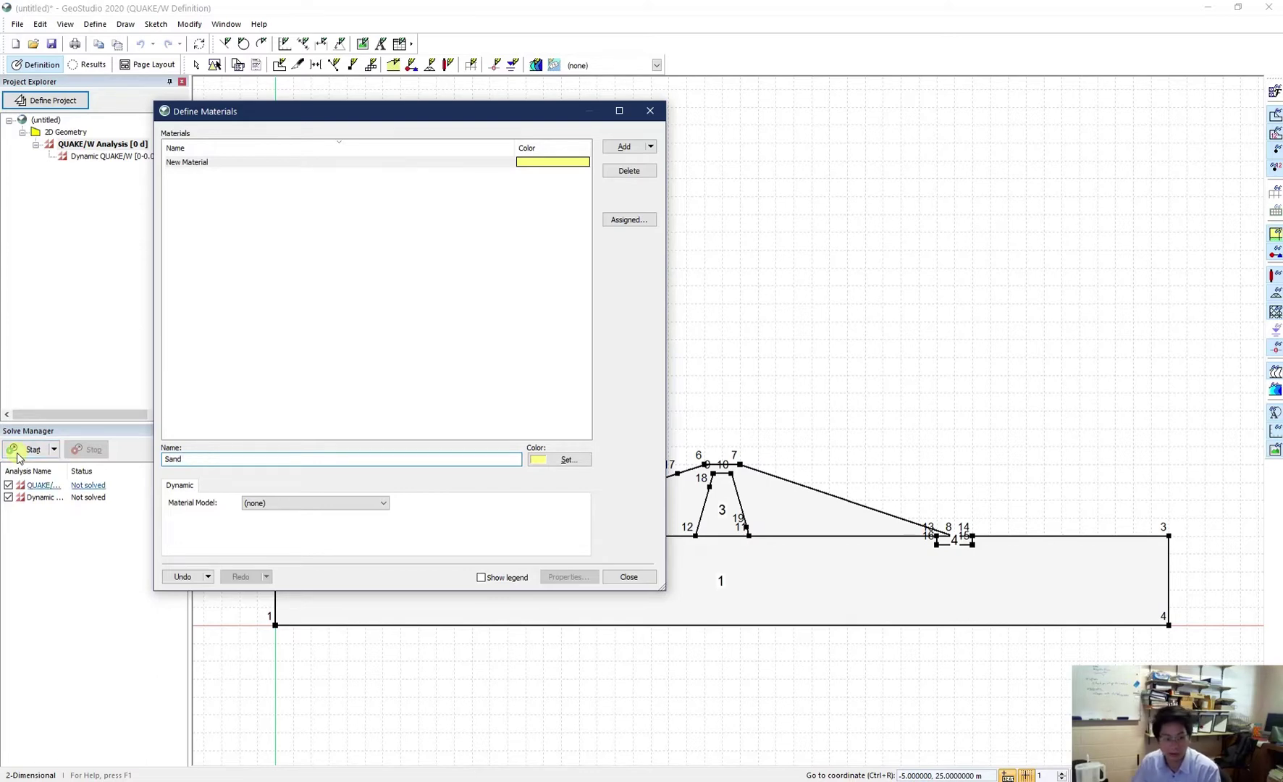
click(267, 505)
click(270, 524)
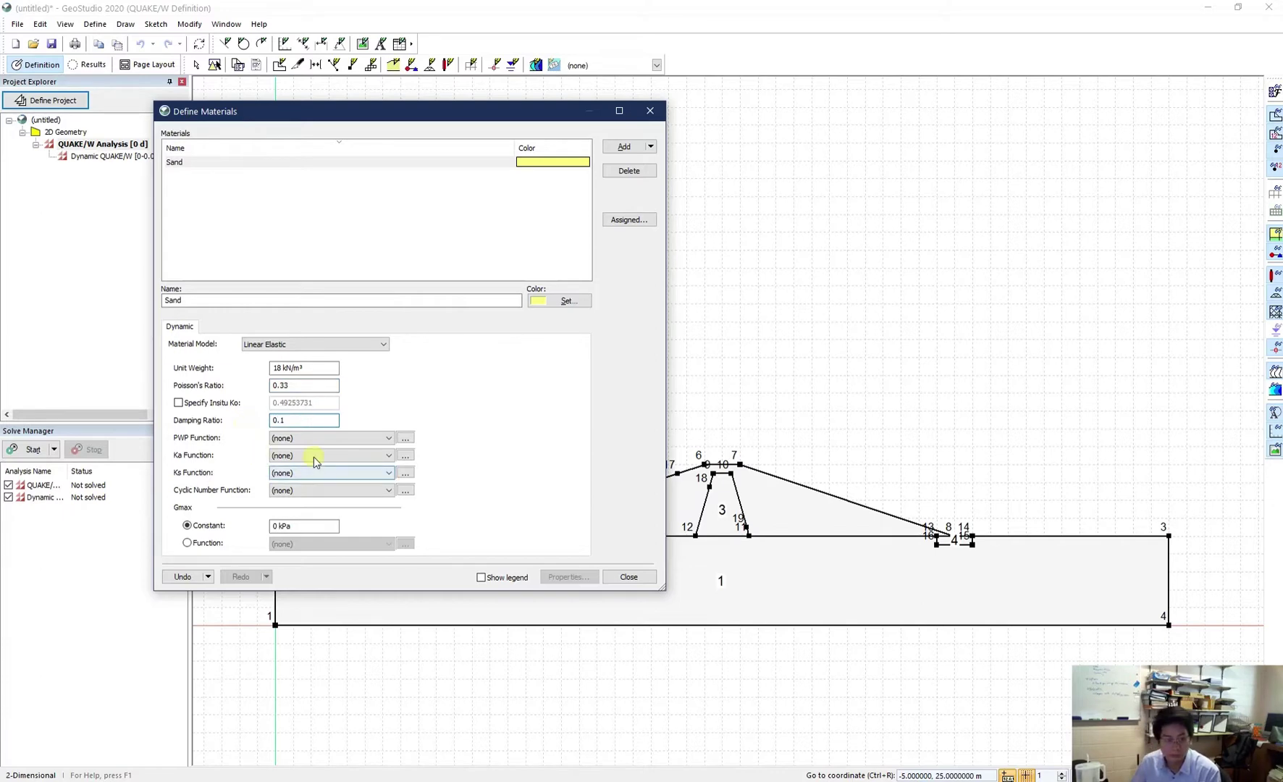
click(309, 529)
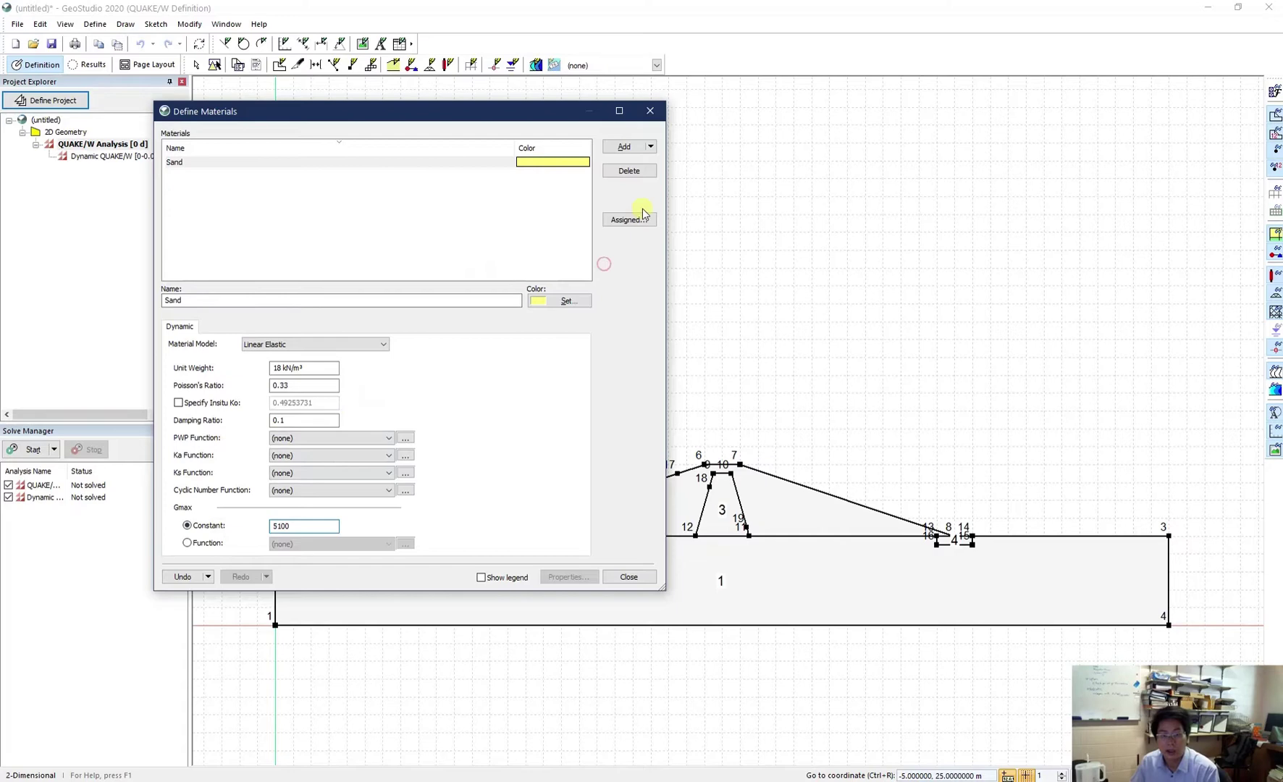
- Clone Sand as 'Foundation': unit weight 16 kN/m³, Poisson's 0.25, damping 0.2, Gmax 7200
click(651, 147)
click(678, 171)
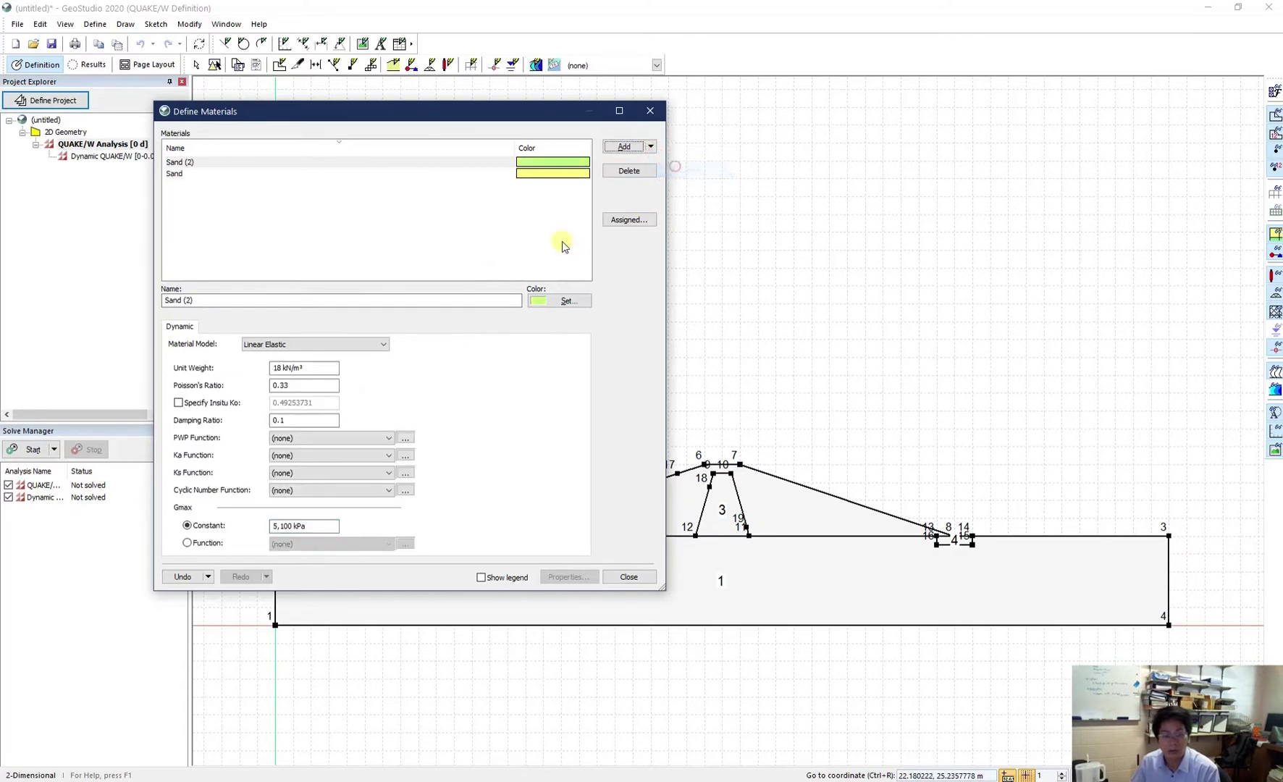
double_click(266, 303)
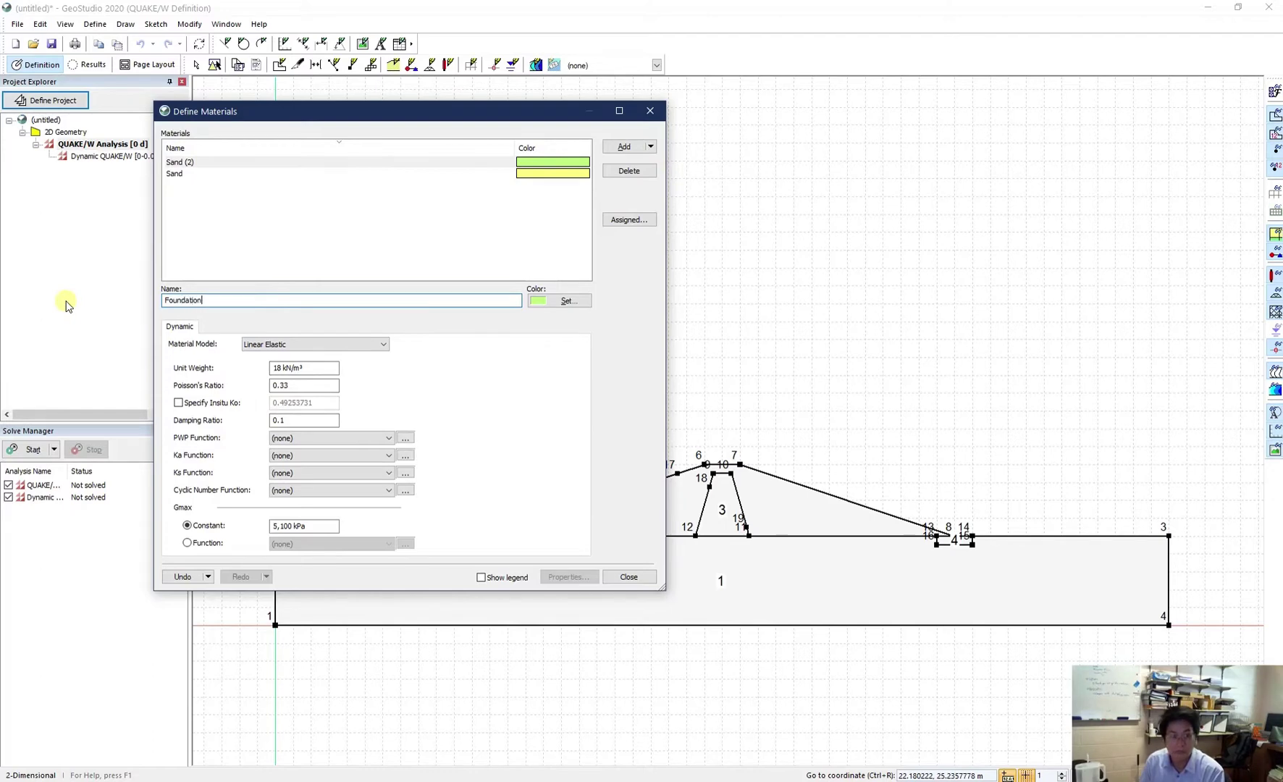
click(304, 369)
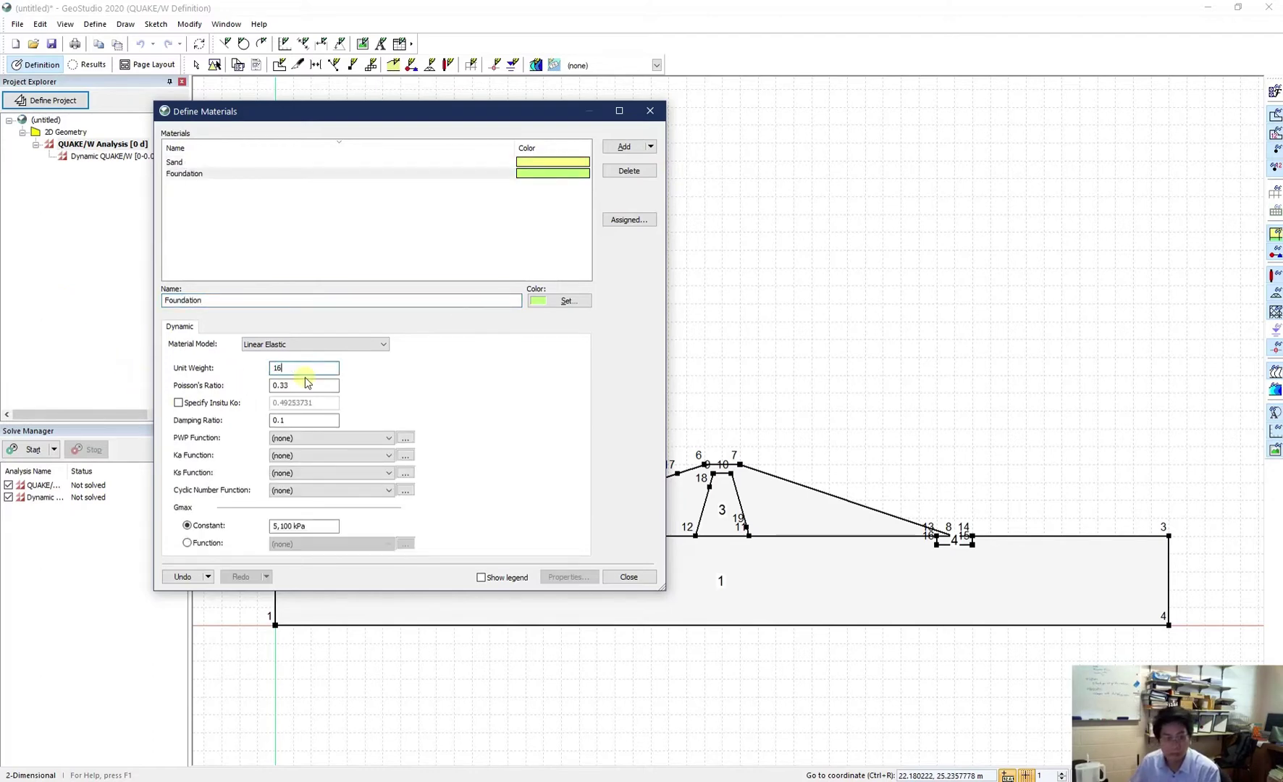
click(306, 383)
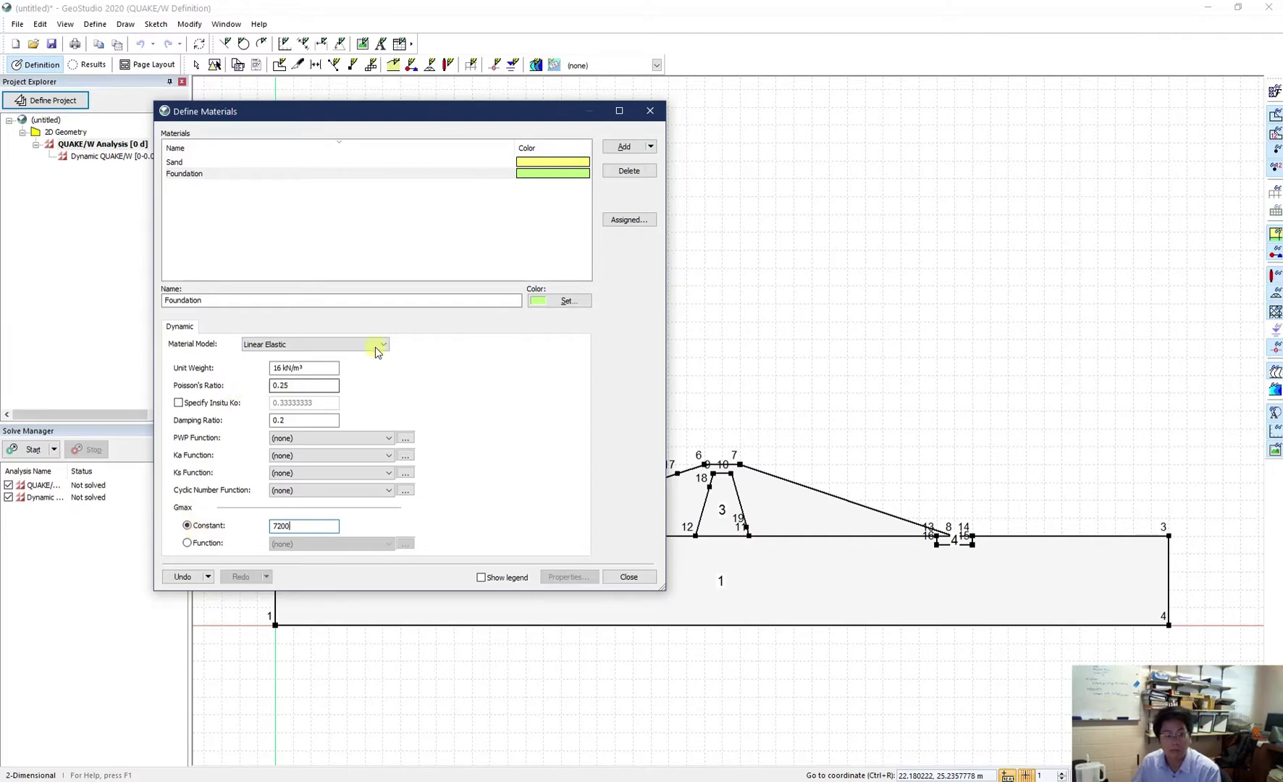
click(650, 147)
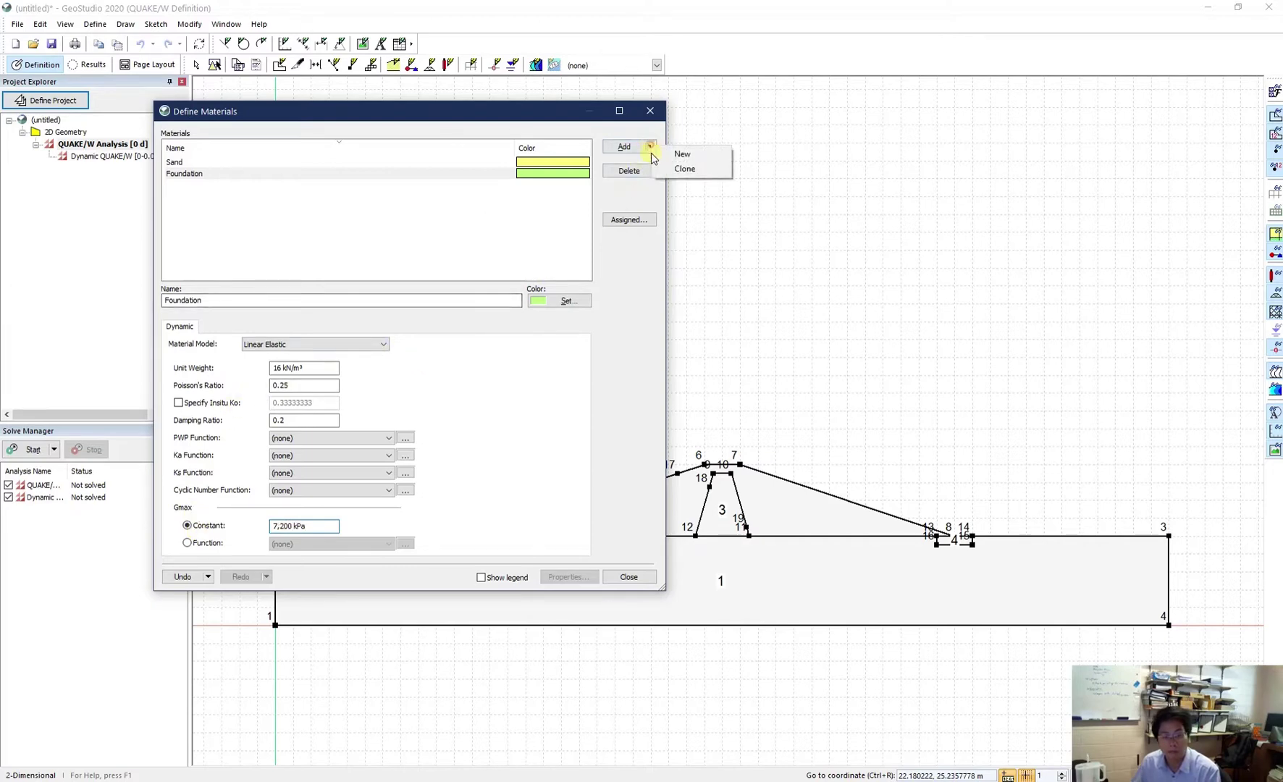
- Copy Foundation as 'Gravel' with Poisson's ratio 0.3, damping ratio 0.05 and Gmax 4,400 kPa
click(684, 167)
drag(261, 299, 57, 281)
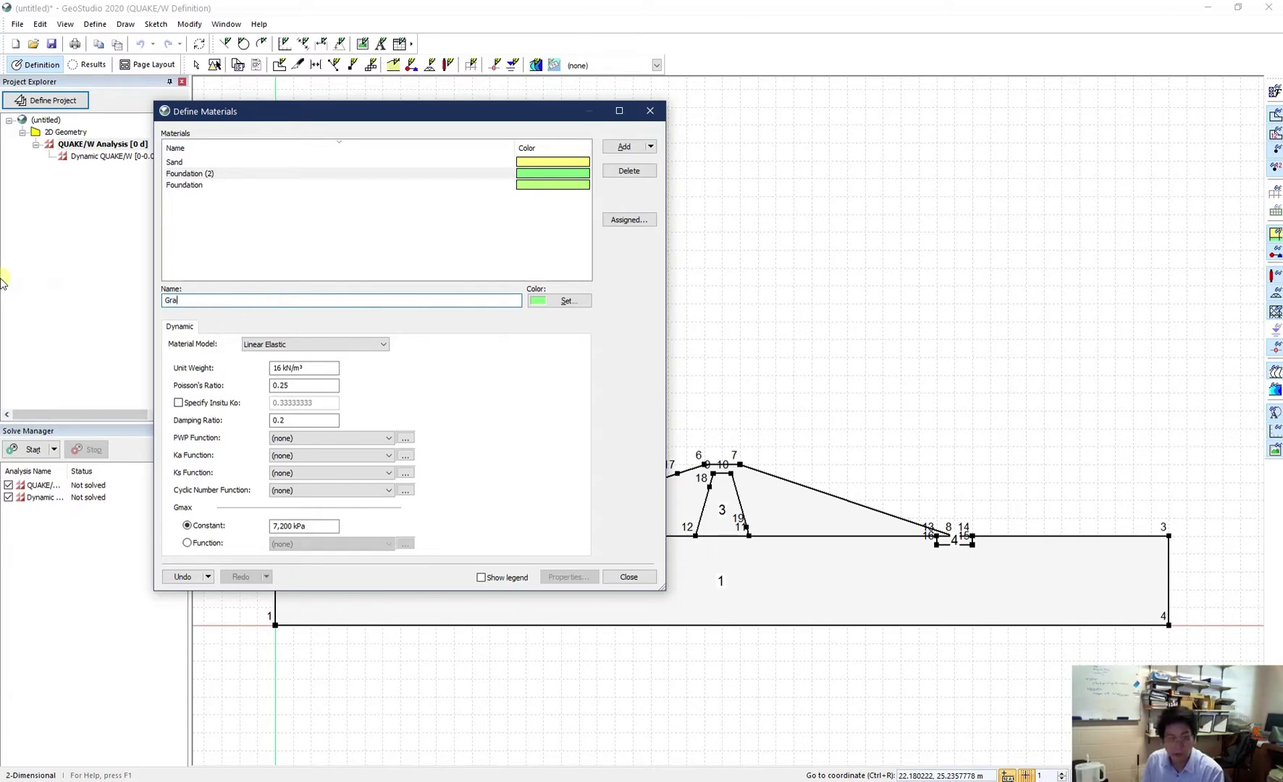
click(309, 369)
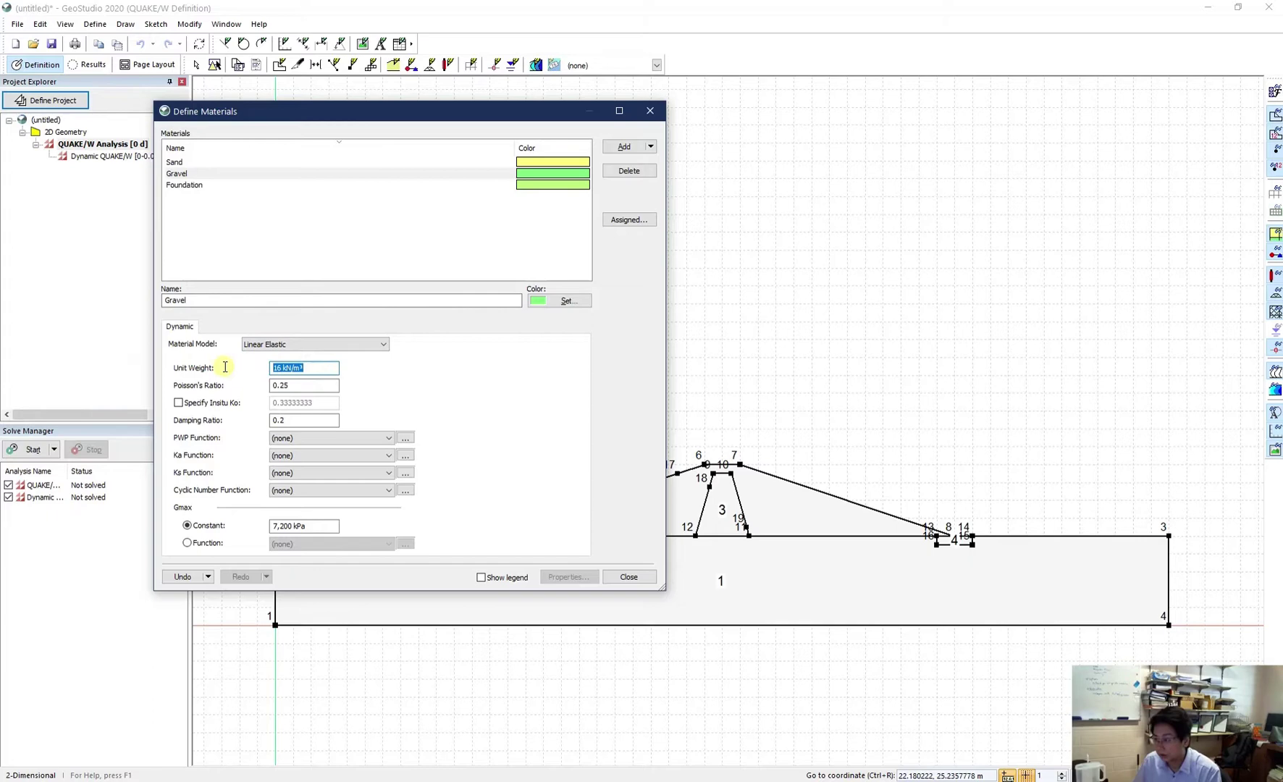
key(Tab)
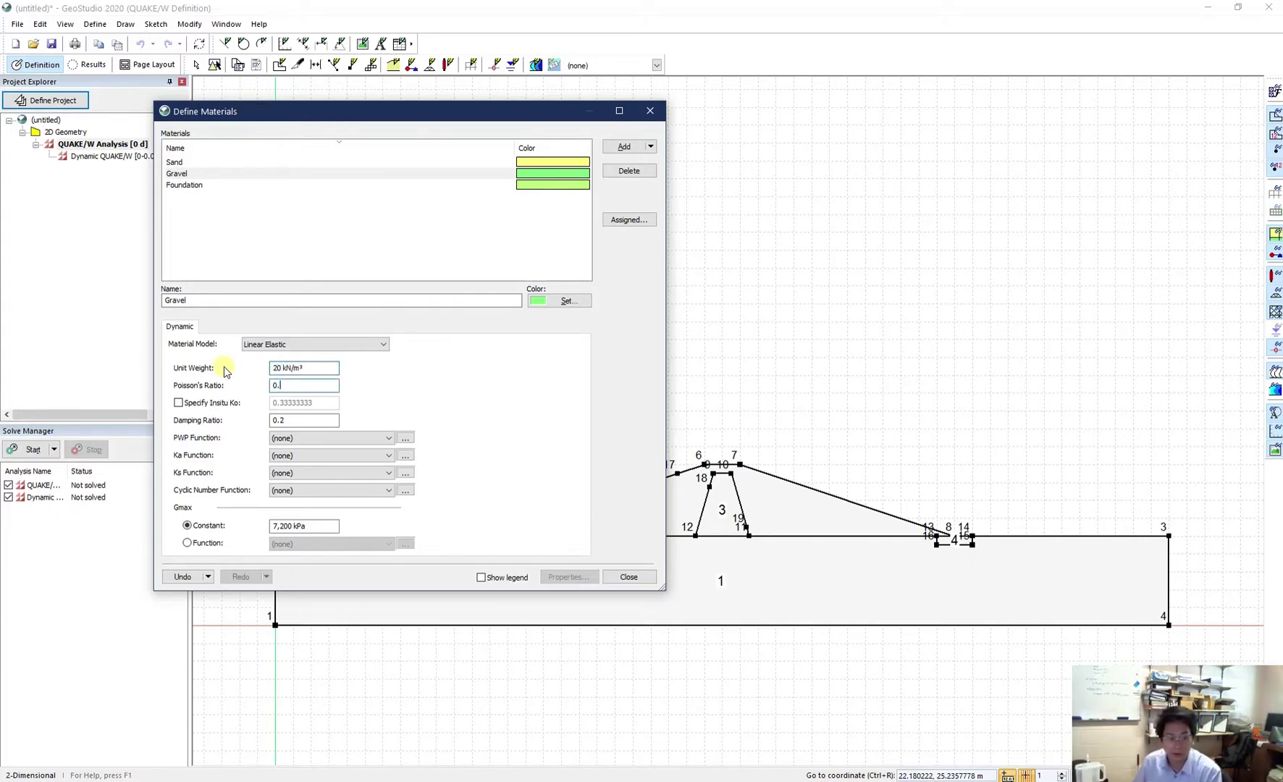
key(Tab)
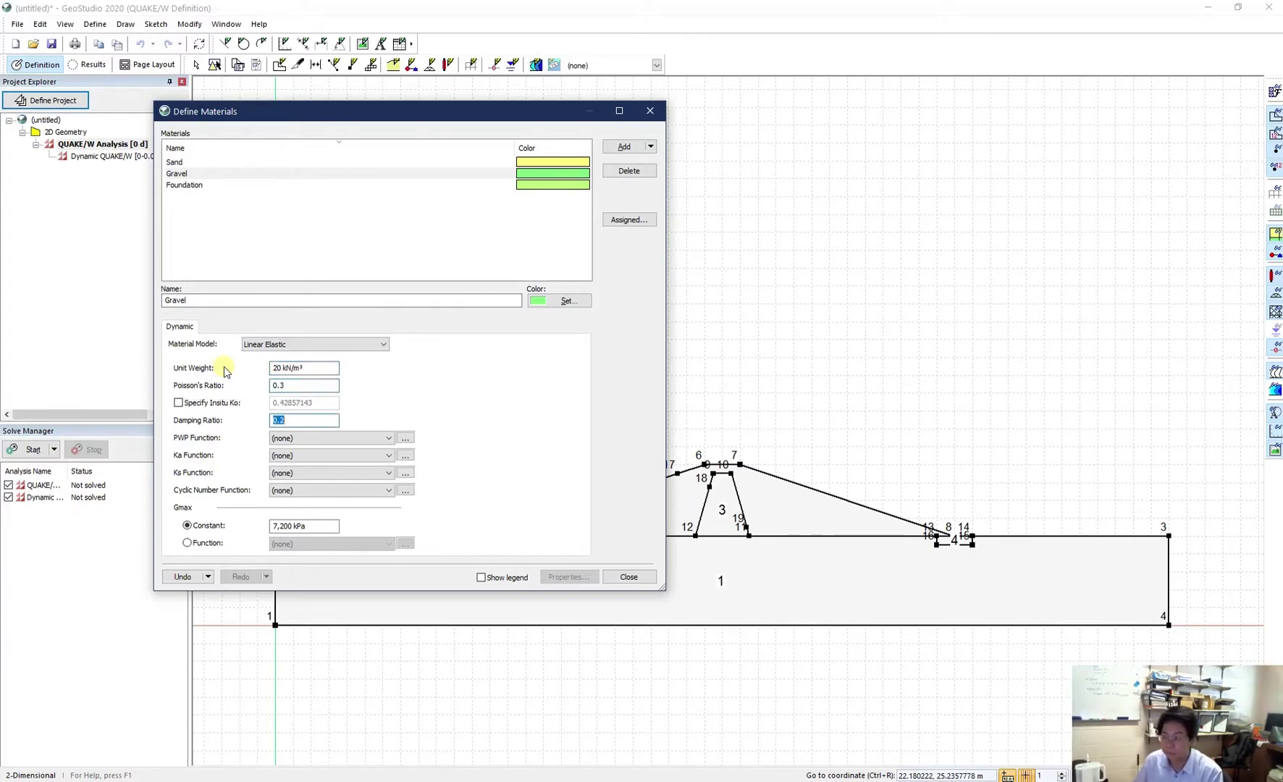
text(0.0)
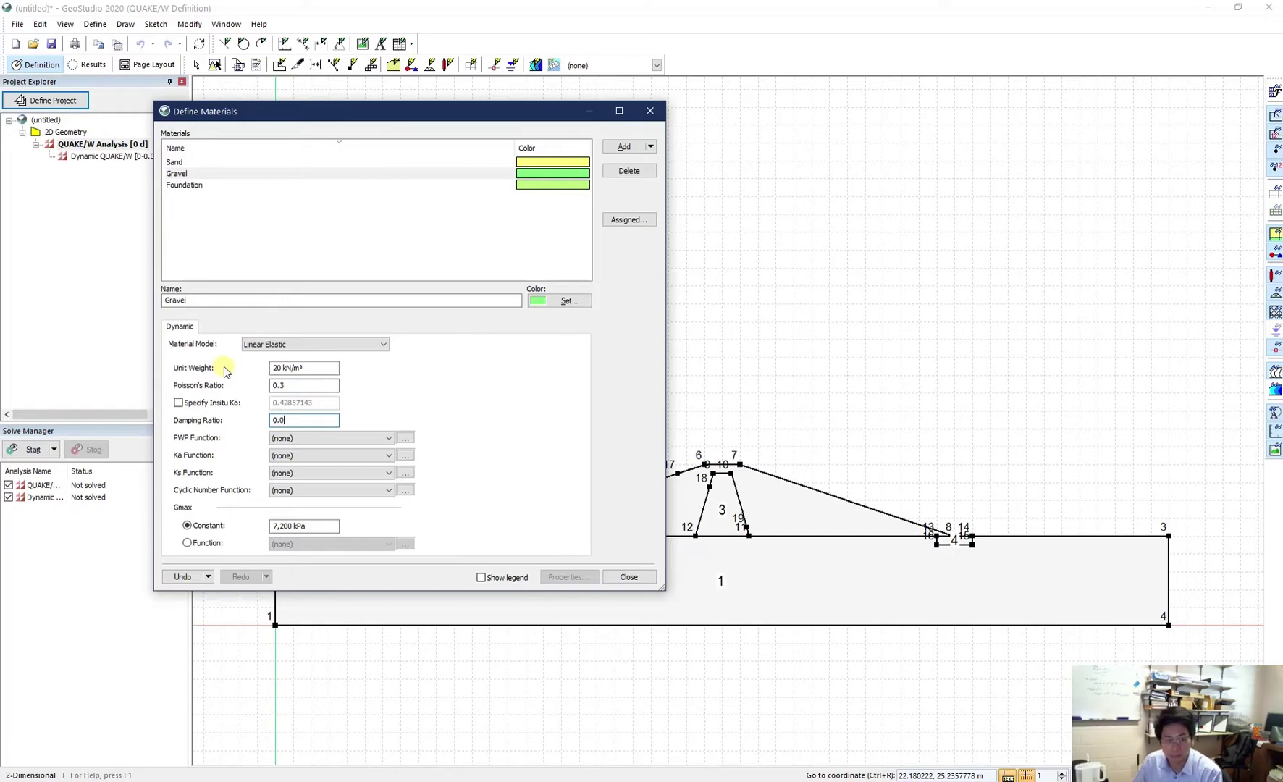
text(5)
key(Tab)
key(Tab)
key(Tab)
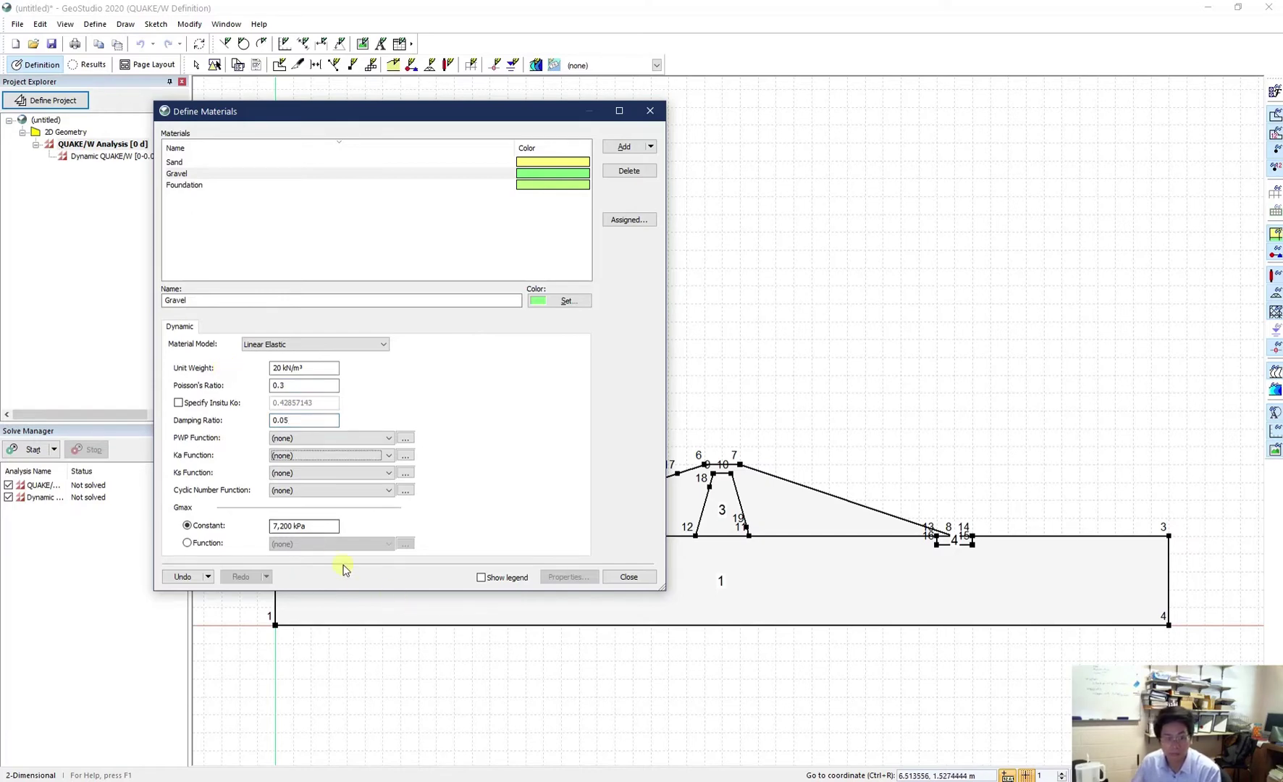
click(303, 525)
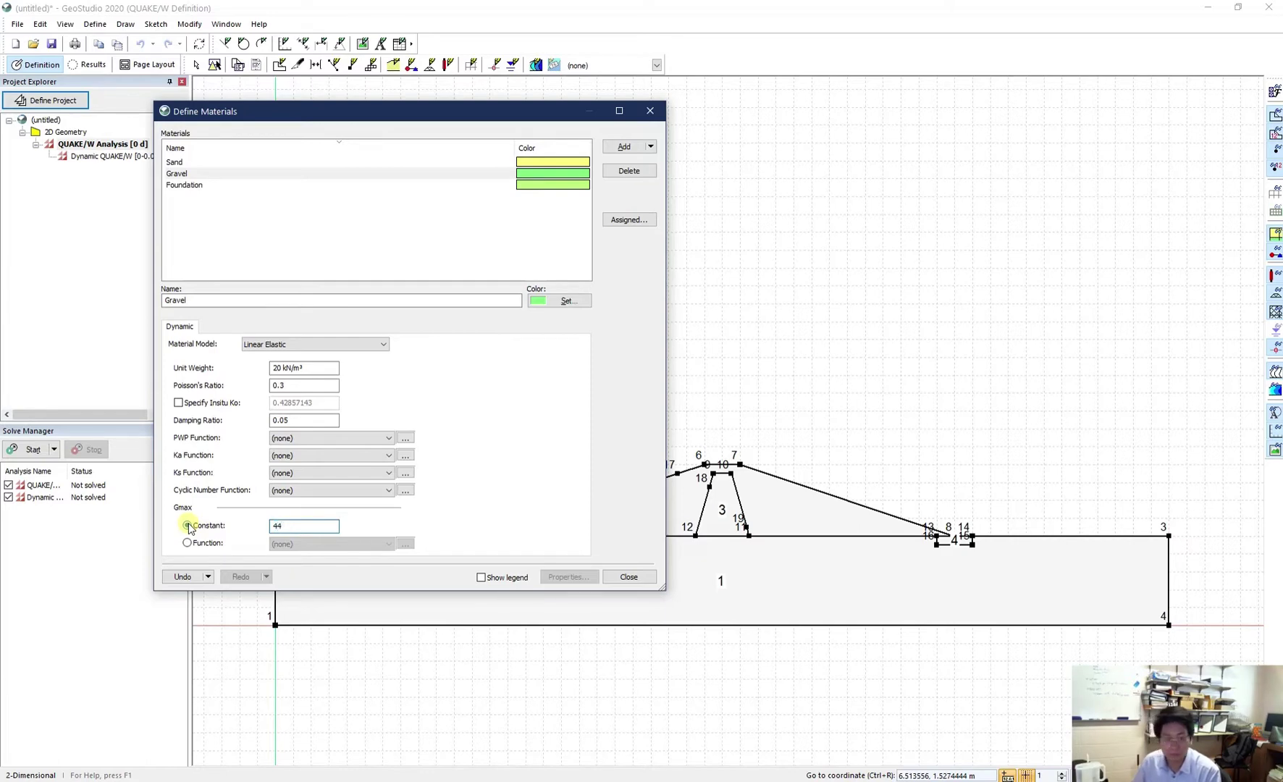
click(651, 147)
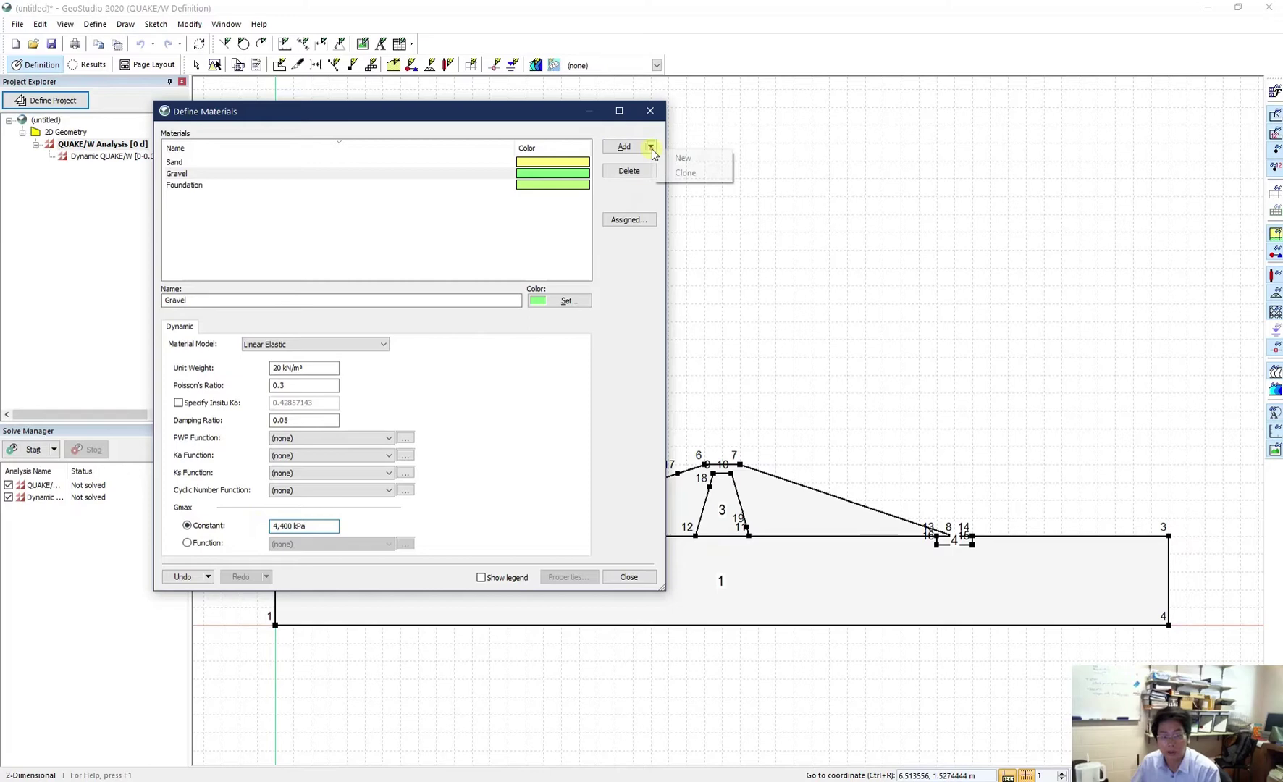
- Clone Gravel as 'Clay' with unit weight 16, Poisson's ratio 0.22, damping 0.25, Gmax 8,900 kPa
click(664, 171)
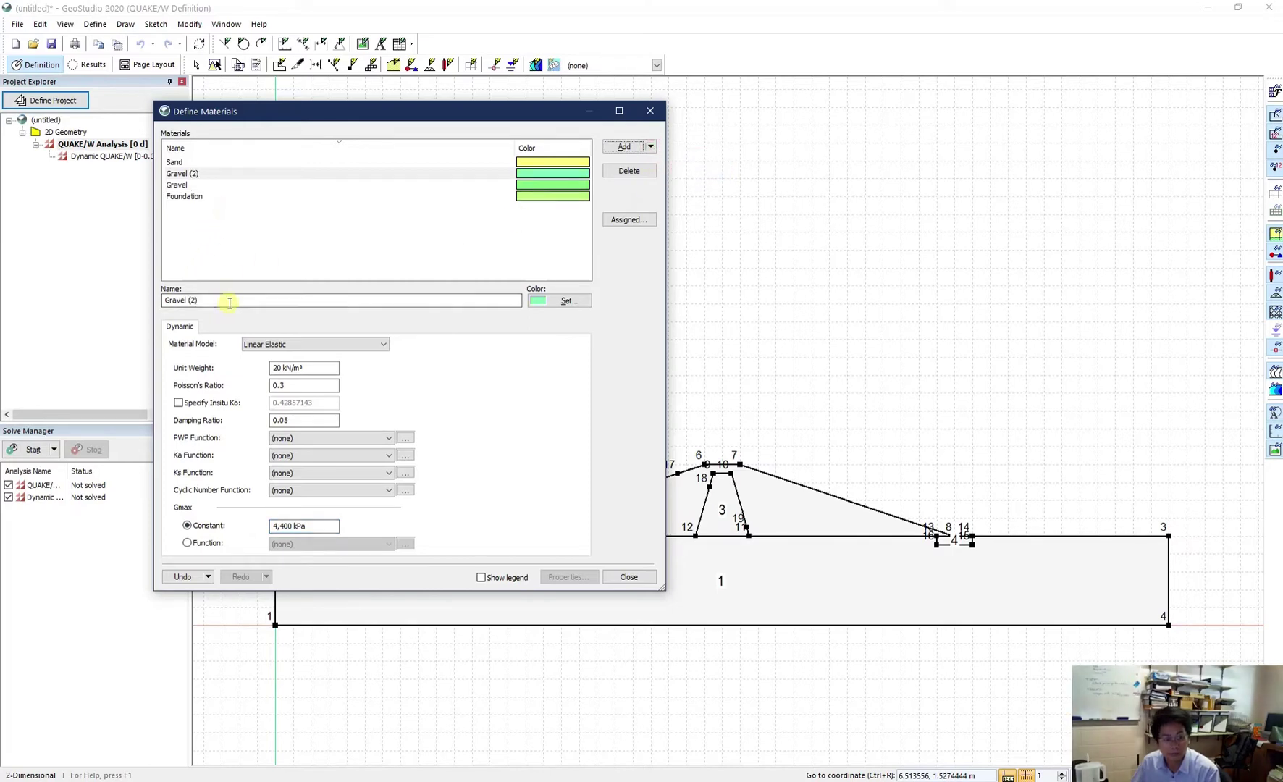
drag(229, 301, 100, 301)
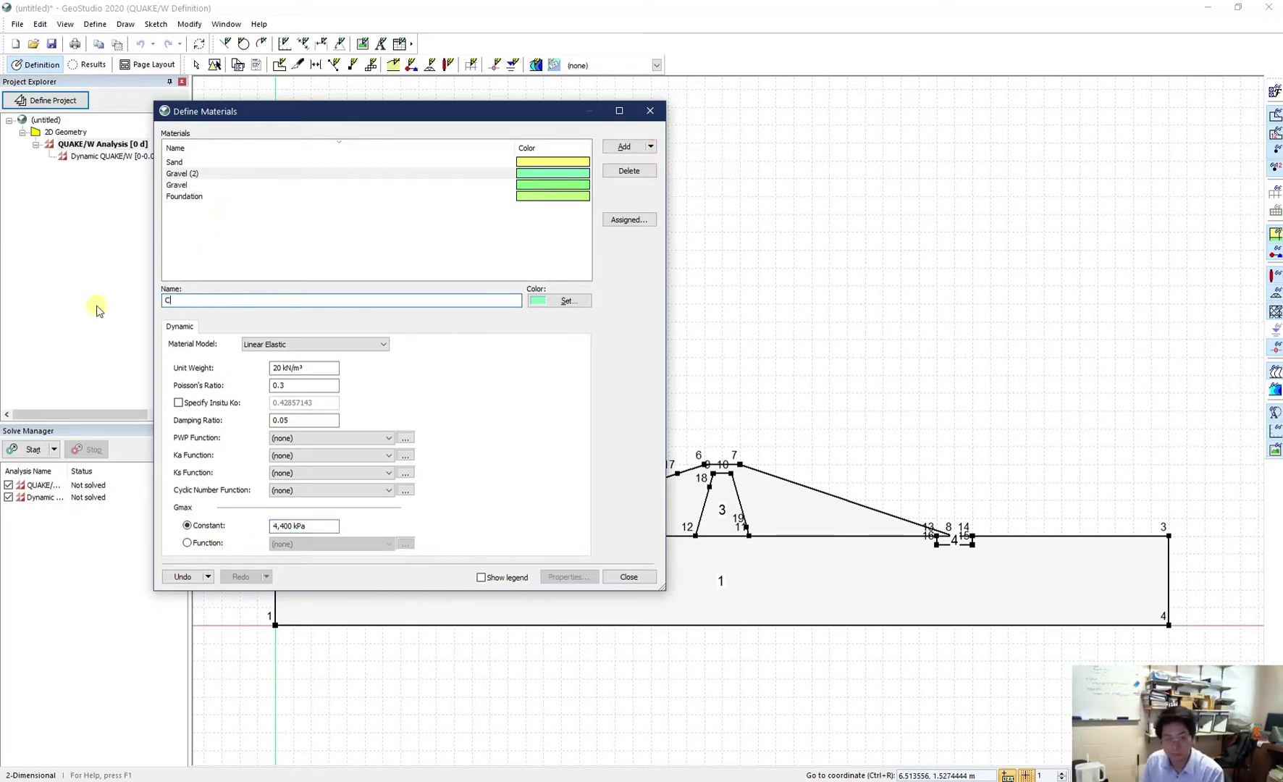
click(305, 368)
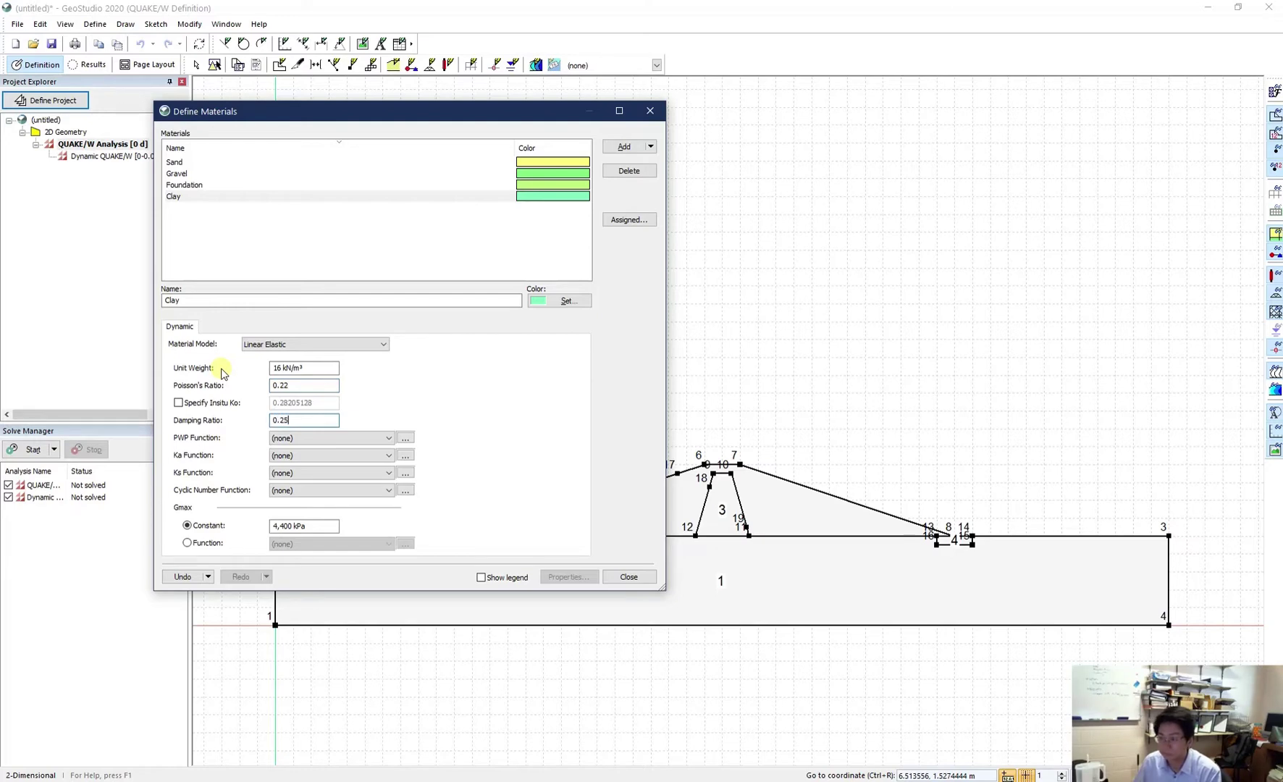
click(323, 529)
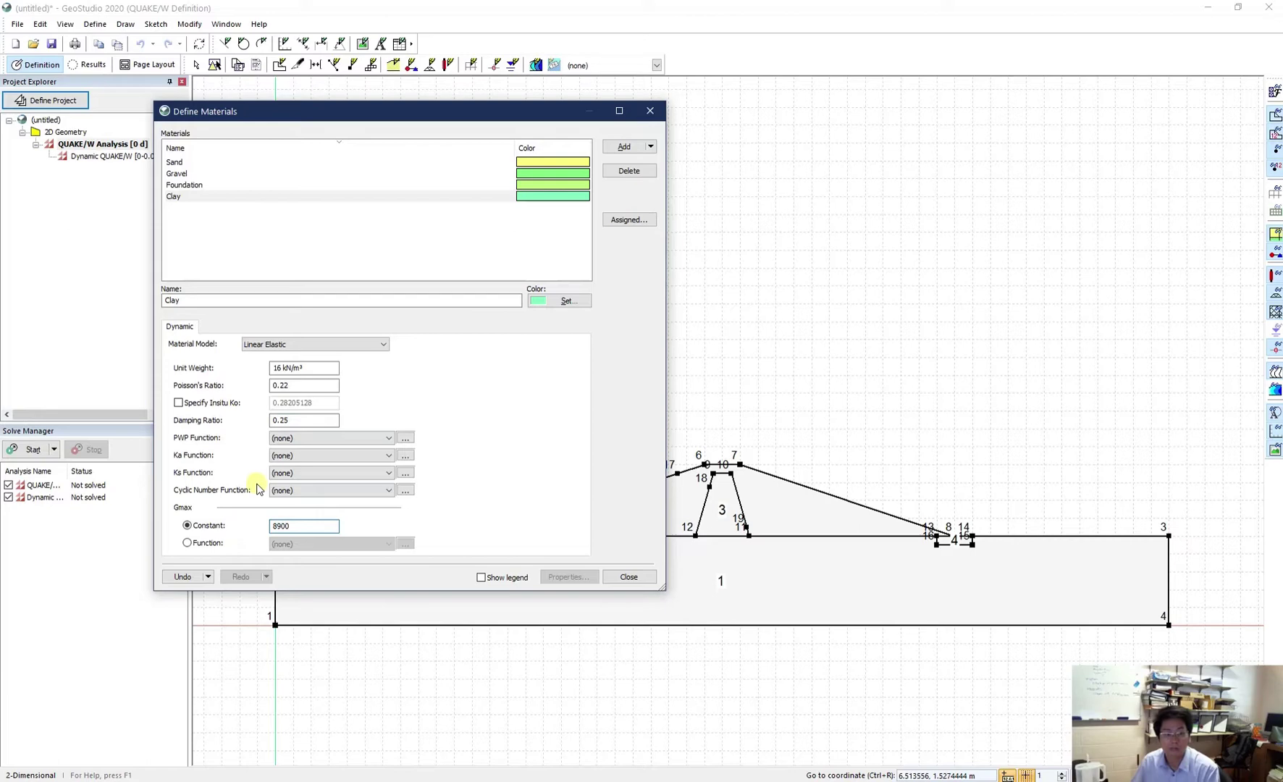
click(323, 420)
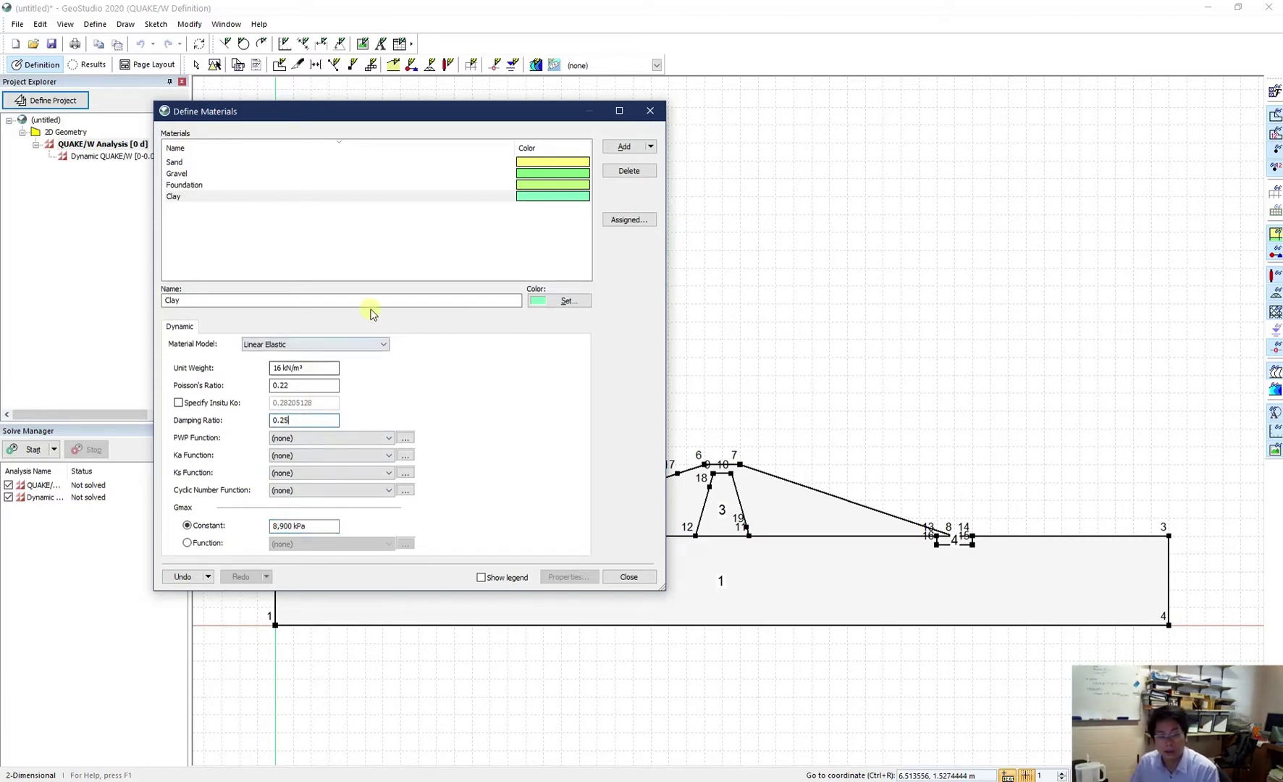
click(176, 163)
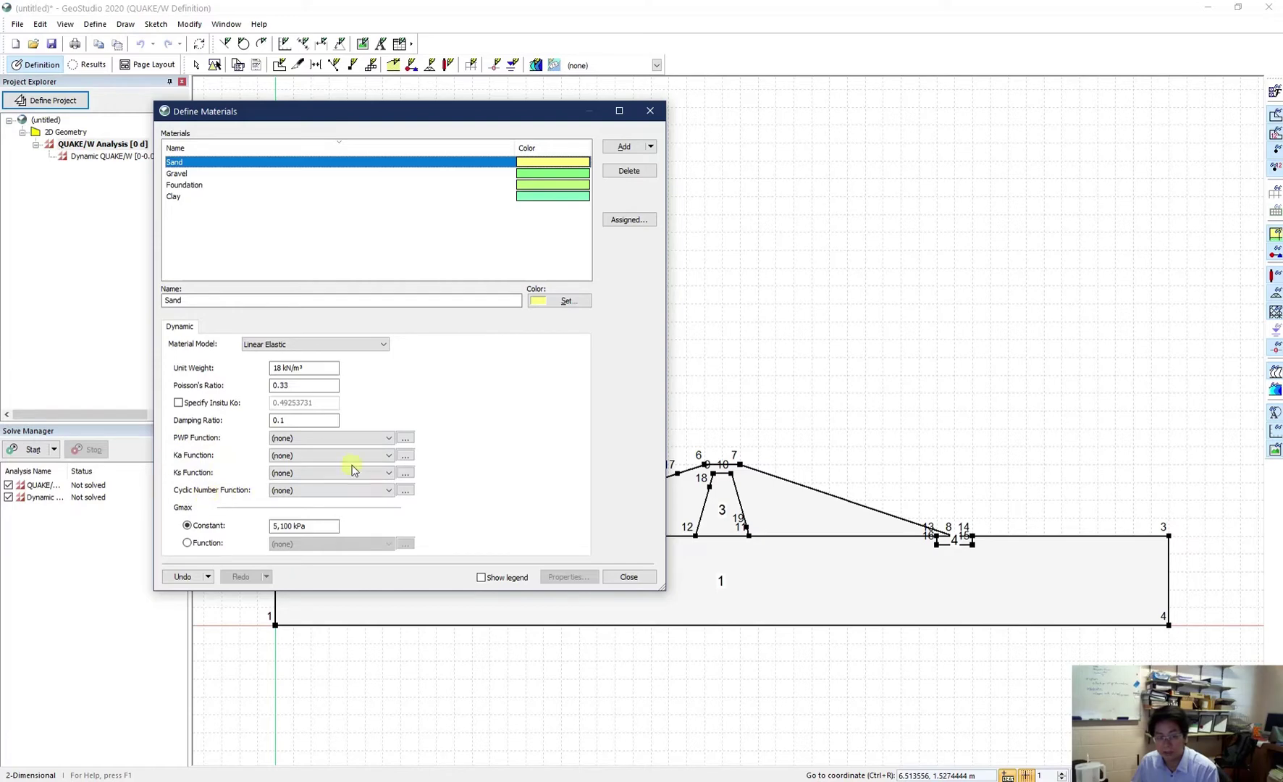
- Add a spline data point pore-water pressure function named 'PWP' and estimate its curve
click(405, 438)
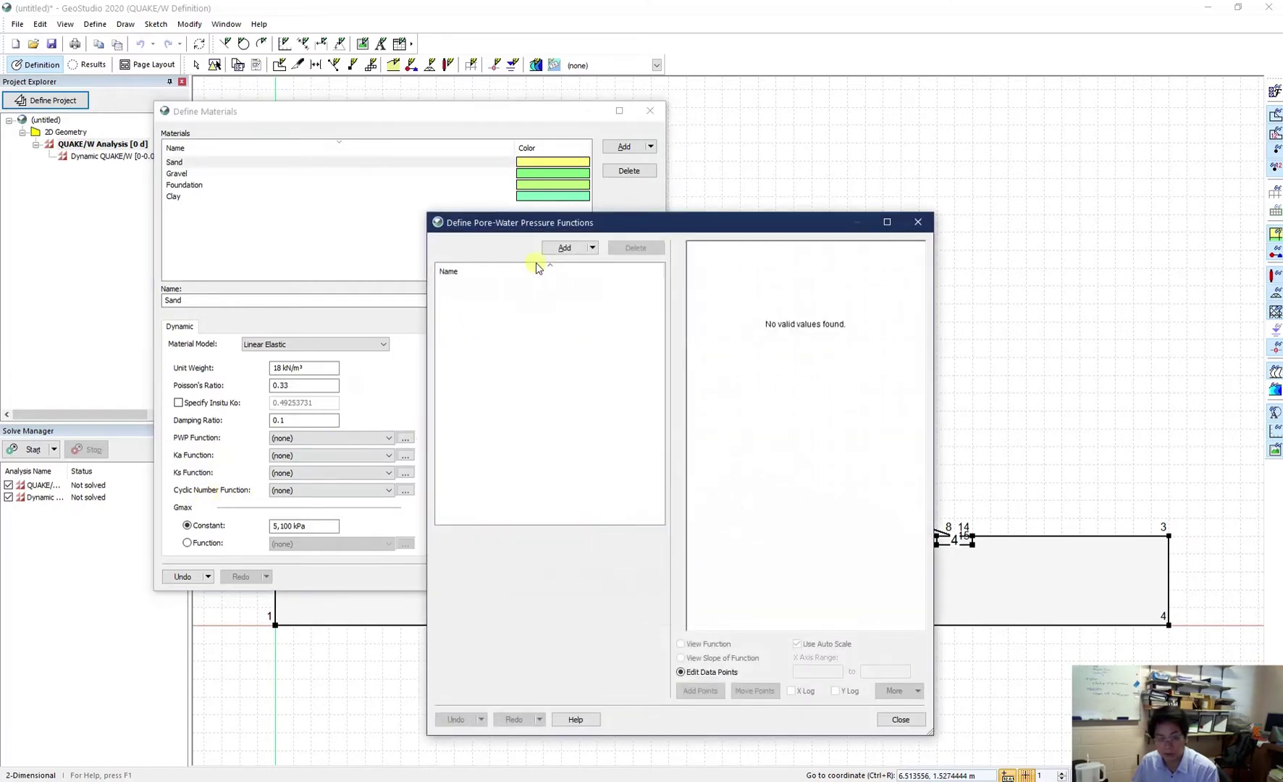
click(562, 248)
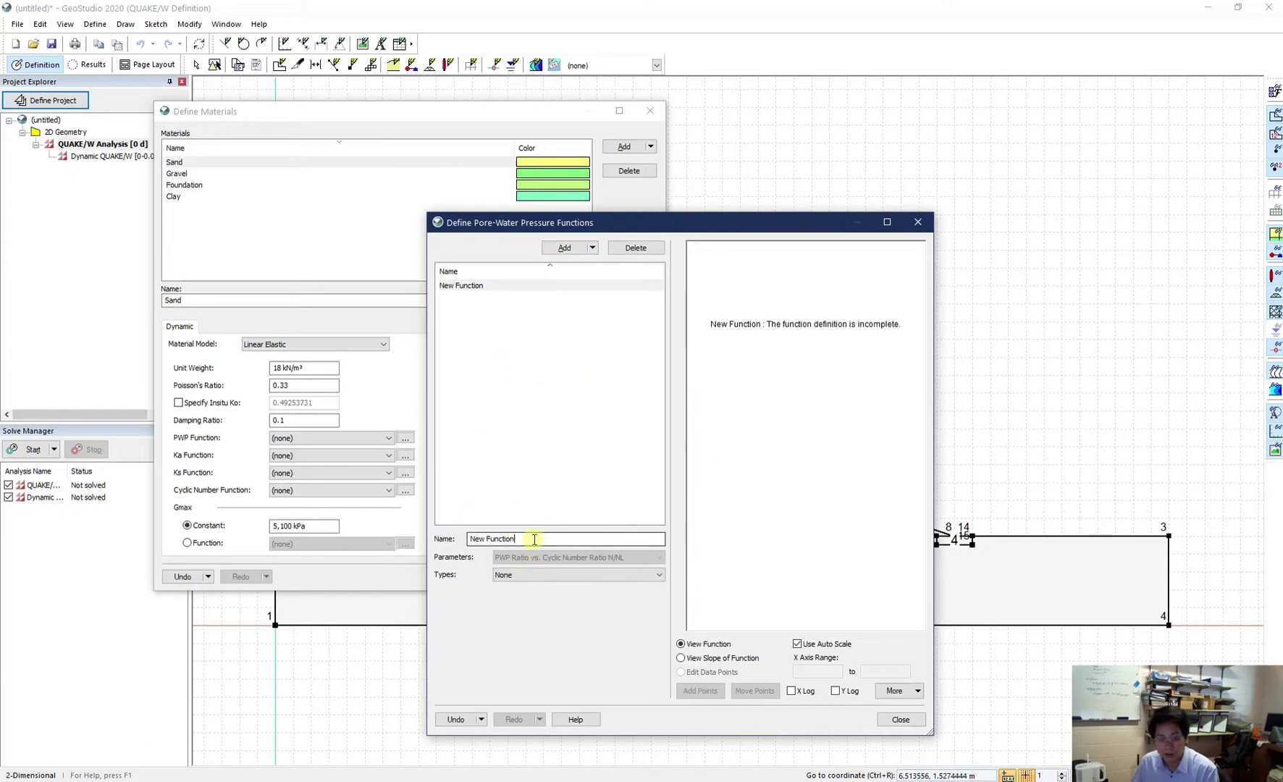
drag(533, 538, 372, 528)
text(PWP)
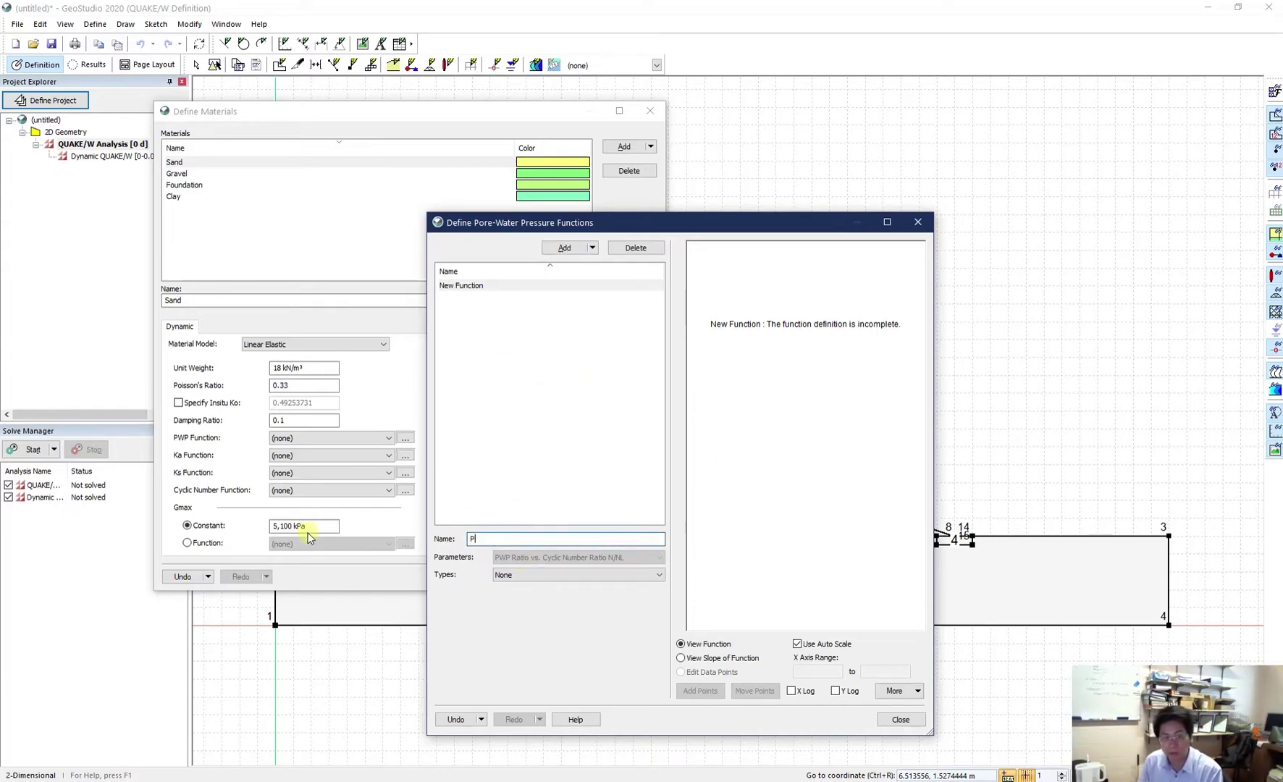
click(543, 578)
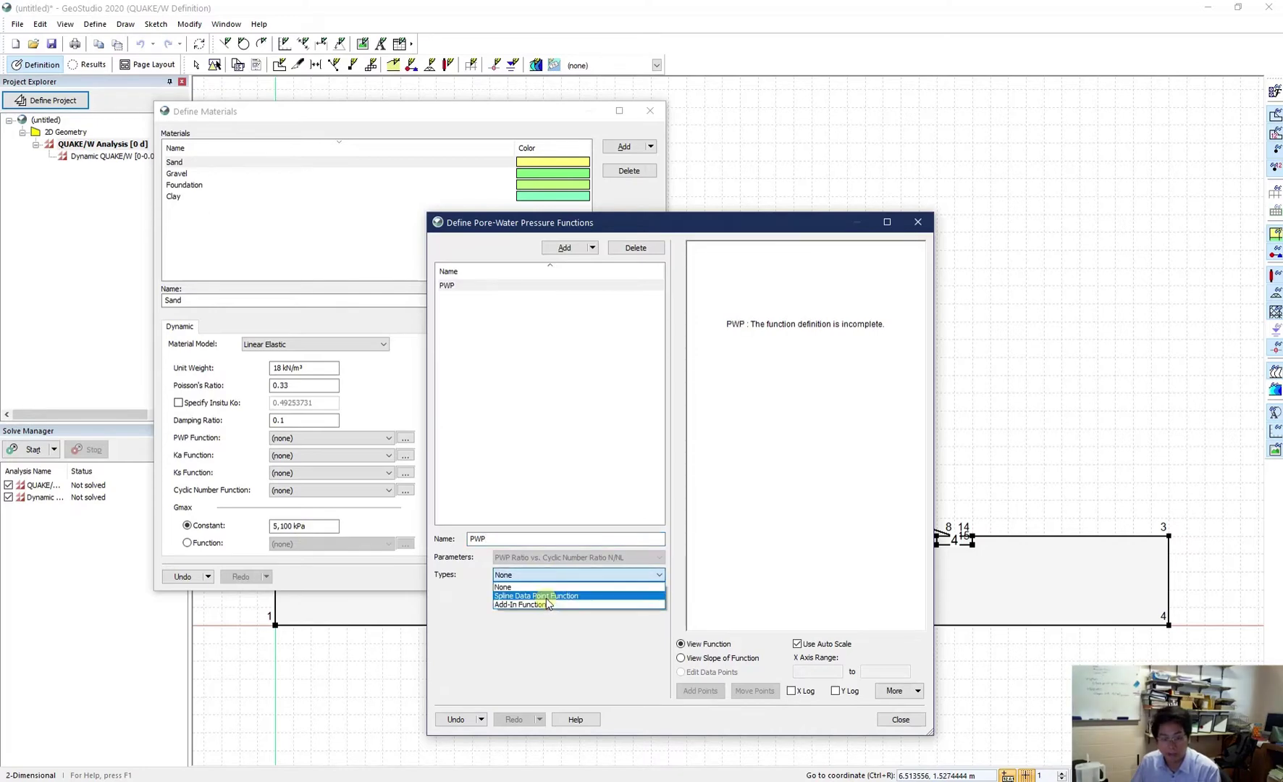
click(546, 599)
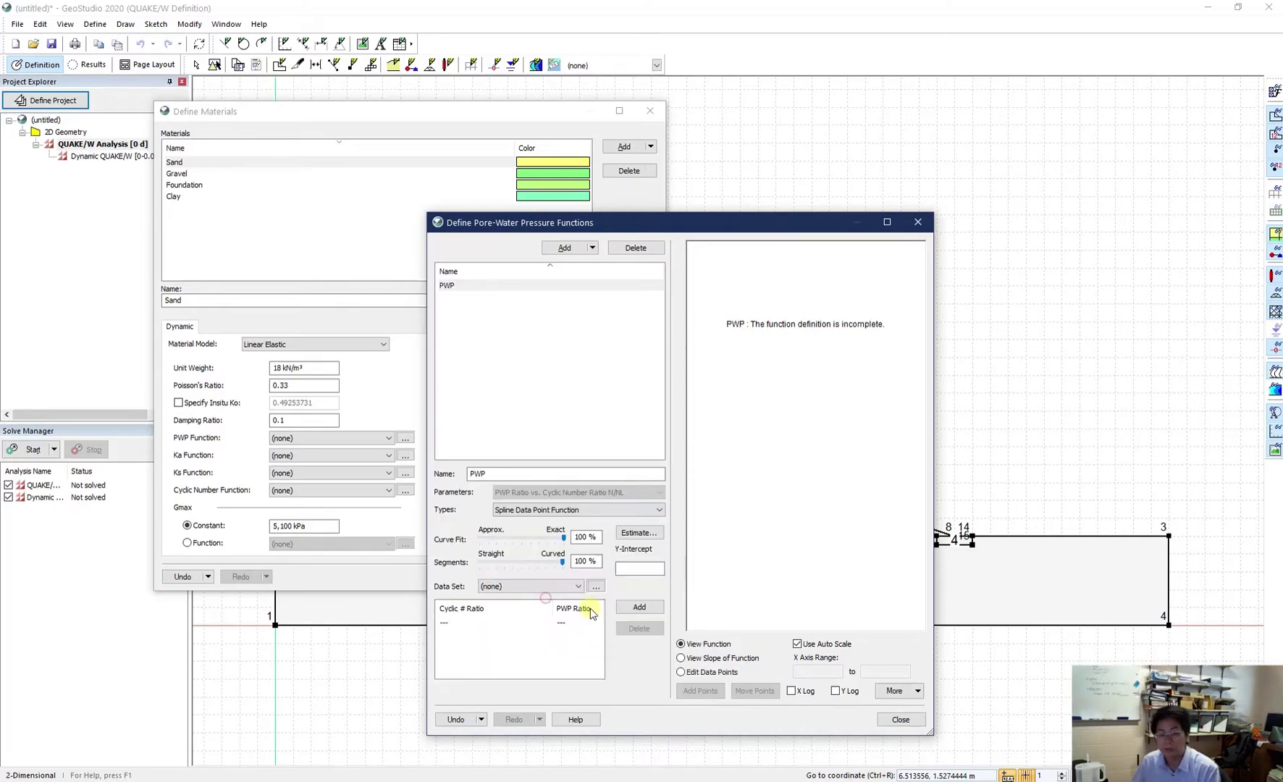
click(637, 536)
click(545, 640)
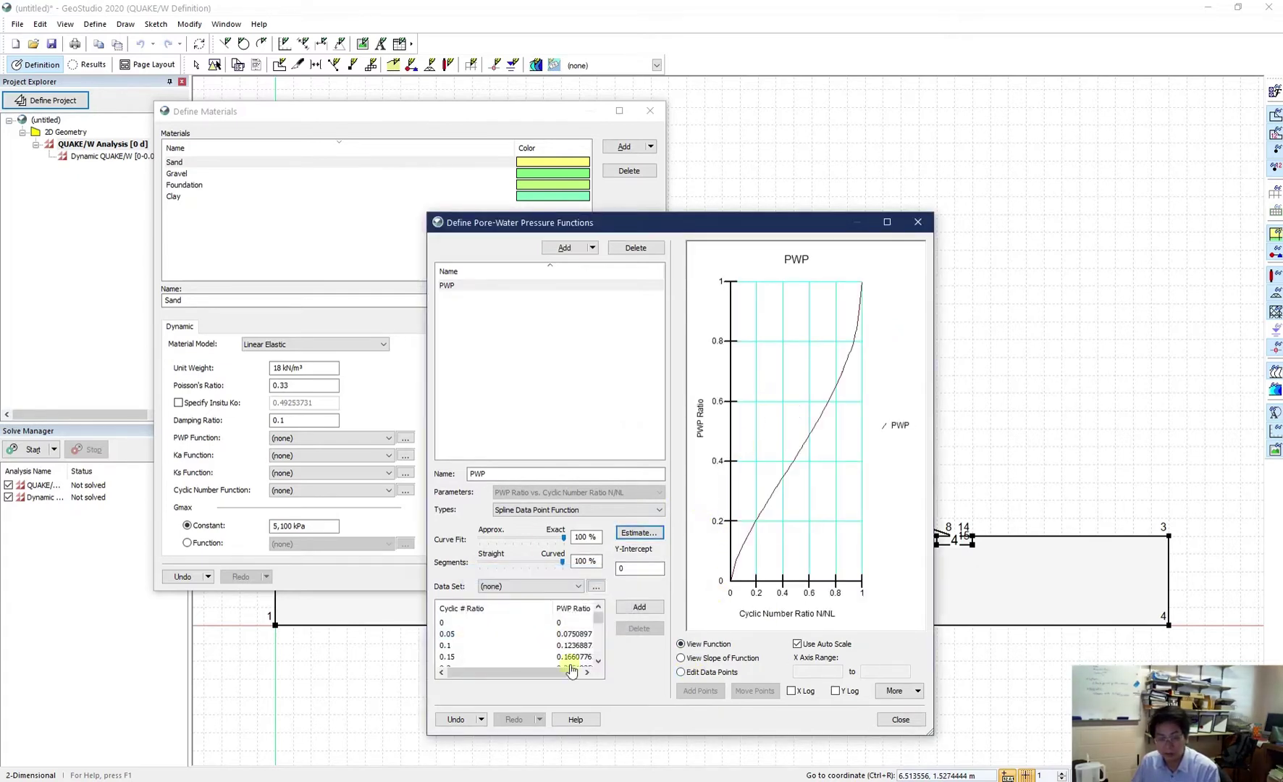
- Review the PWP curve's data points and assign PWP as Sand's PWP function
click(474, 657)
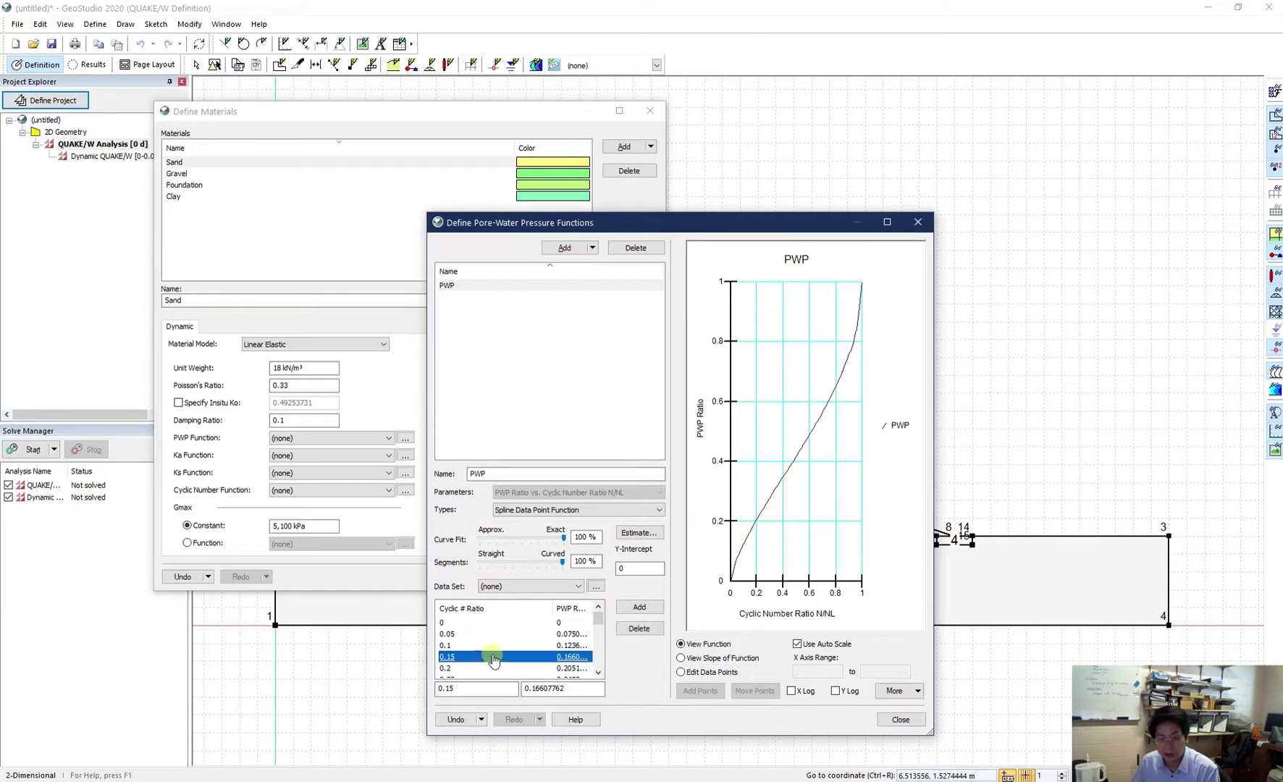
click(681, 672)
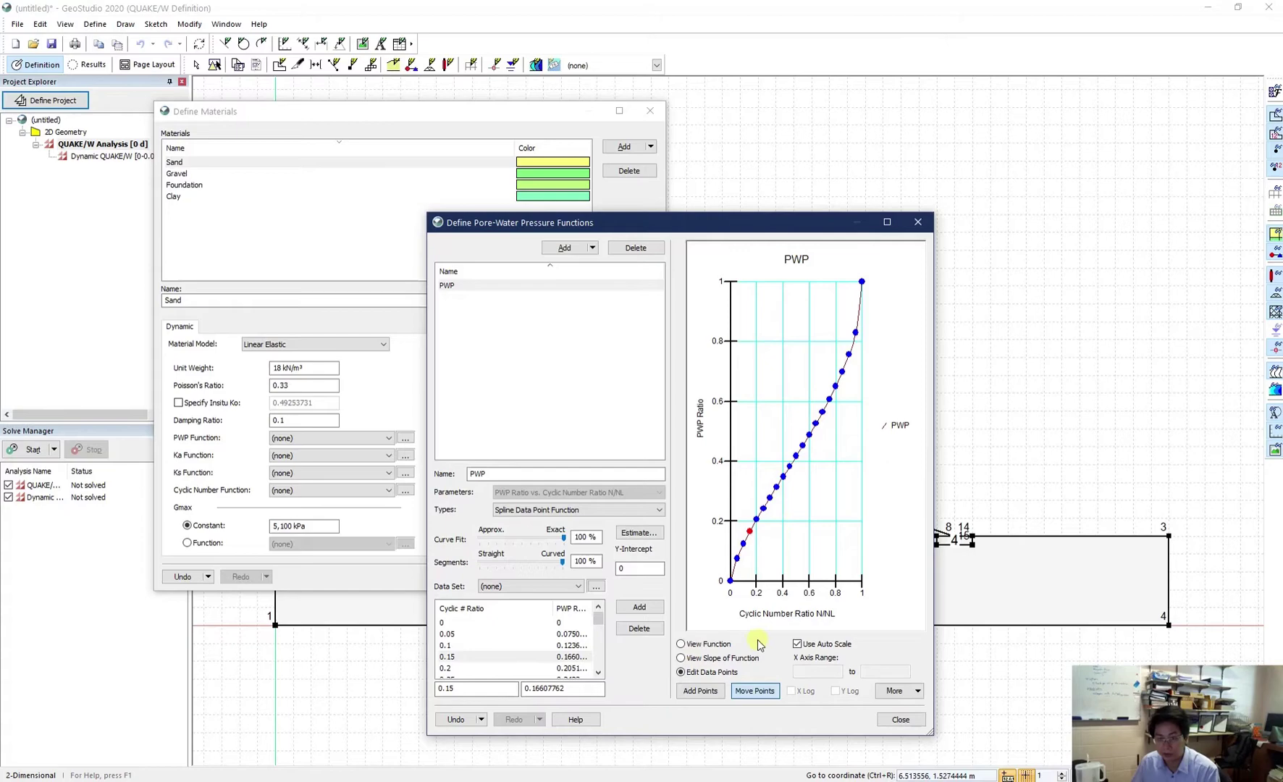
click(900, 720)
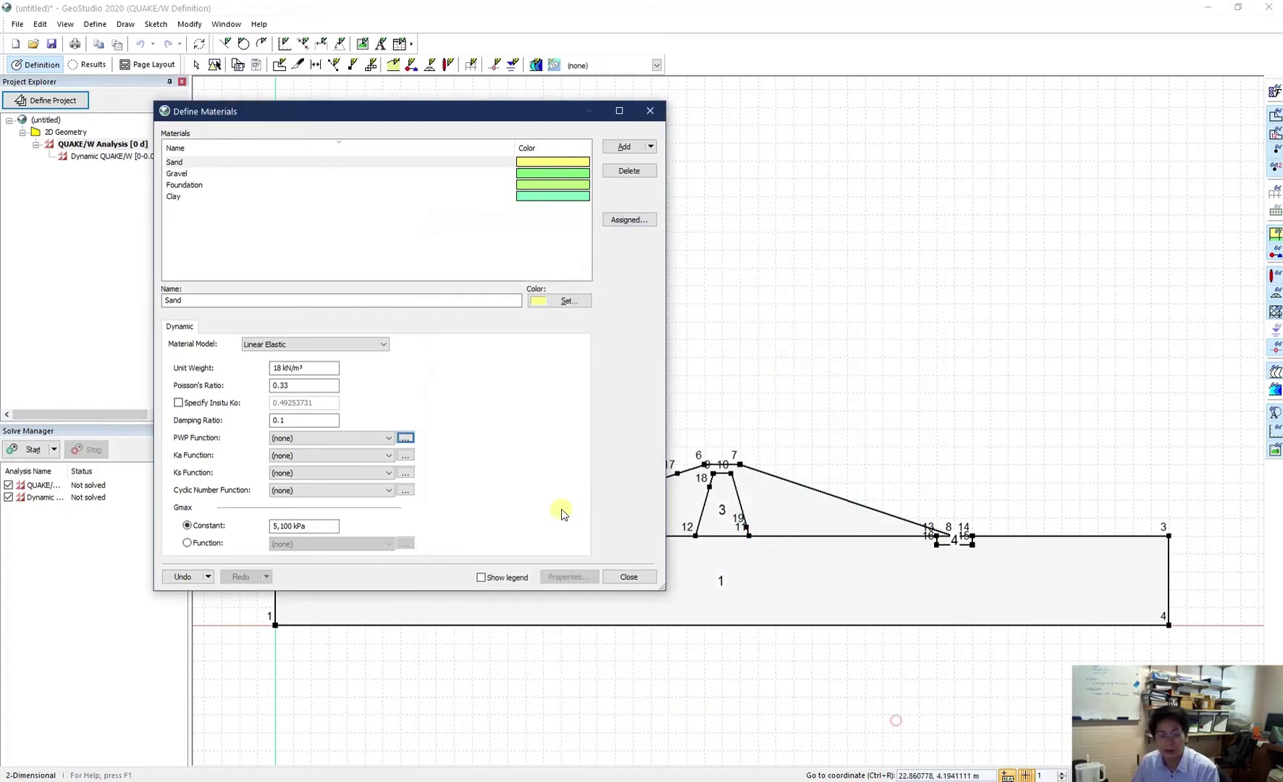
click(354, 438)
click(319, 455)
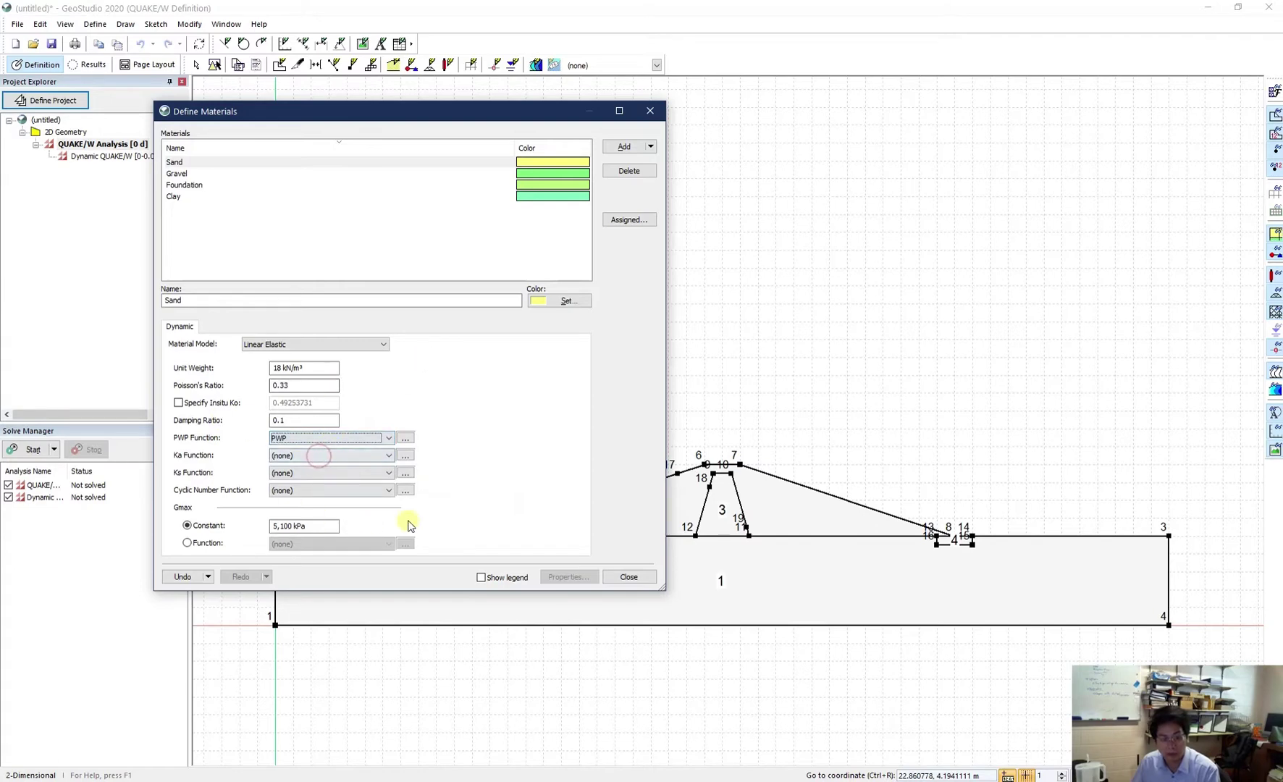
- Add a log-scale spline cyclic number function named 'Medium Sand'
click(407, 491)
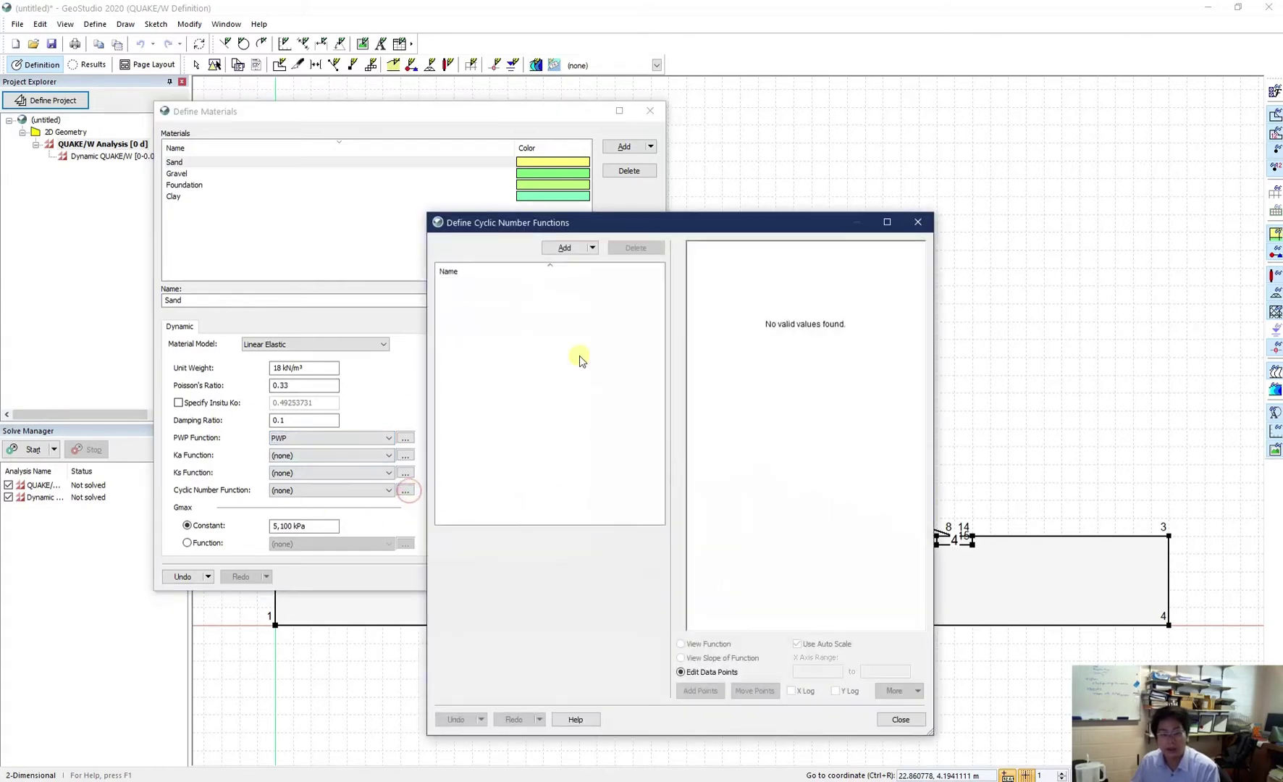
click(564, 248)
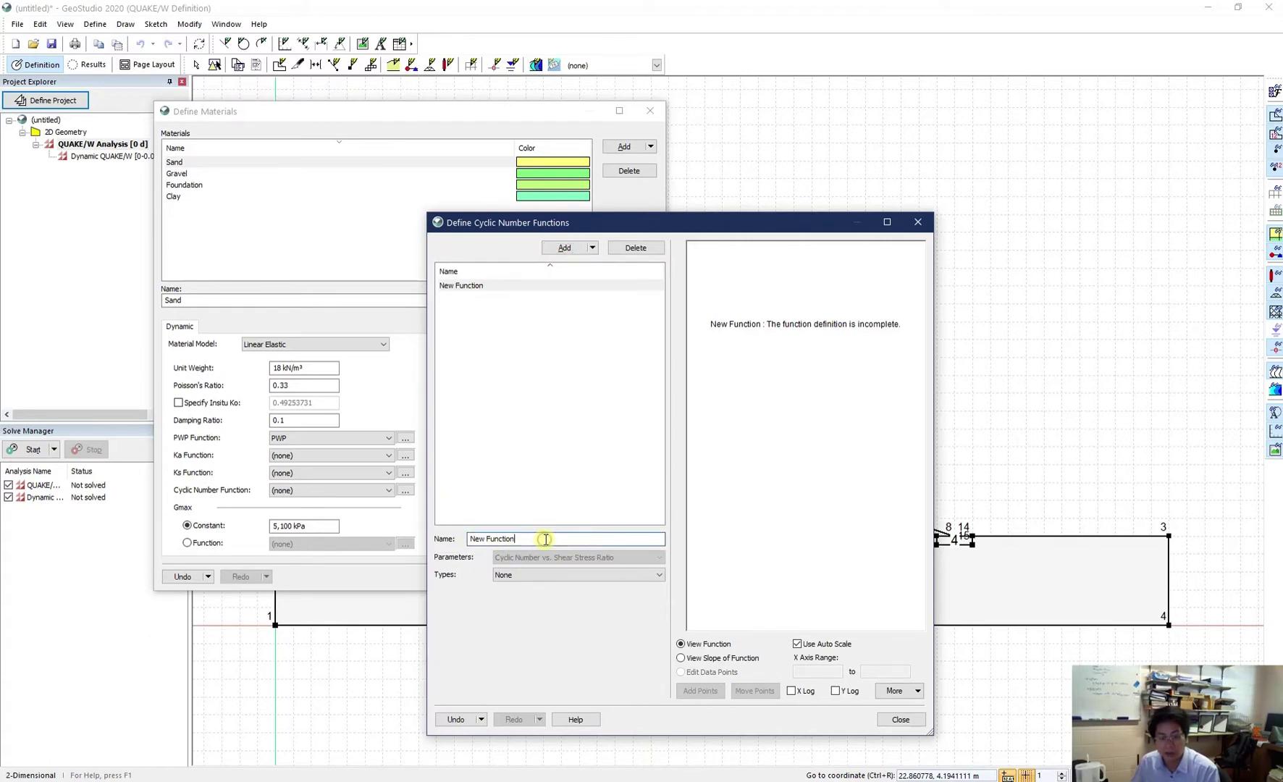
click(503, 286)
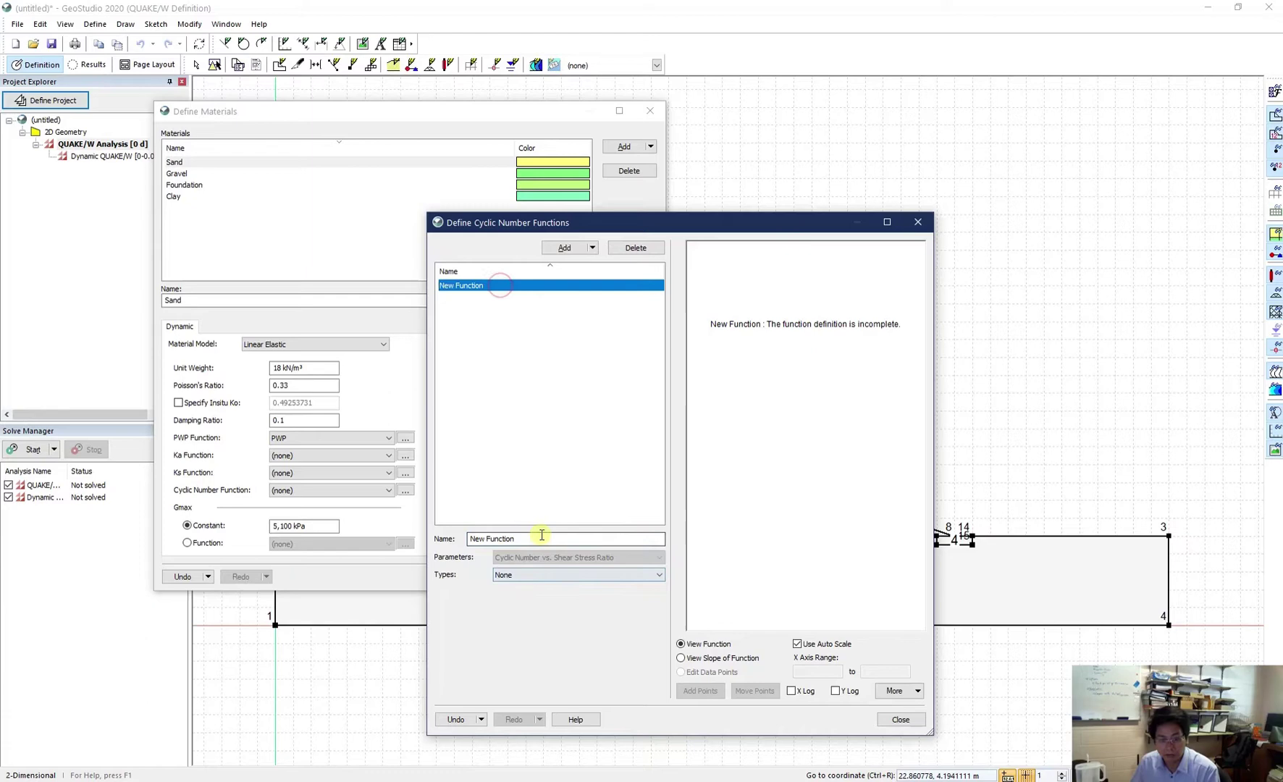
triple_click(541, 537)
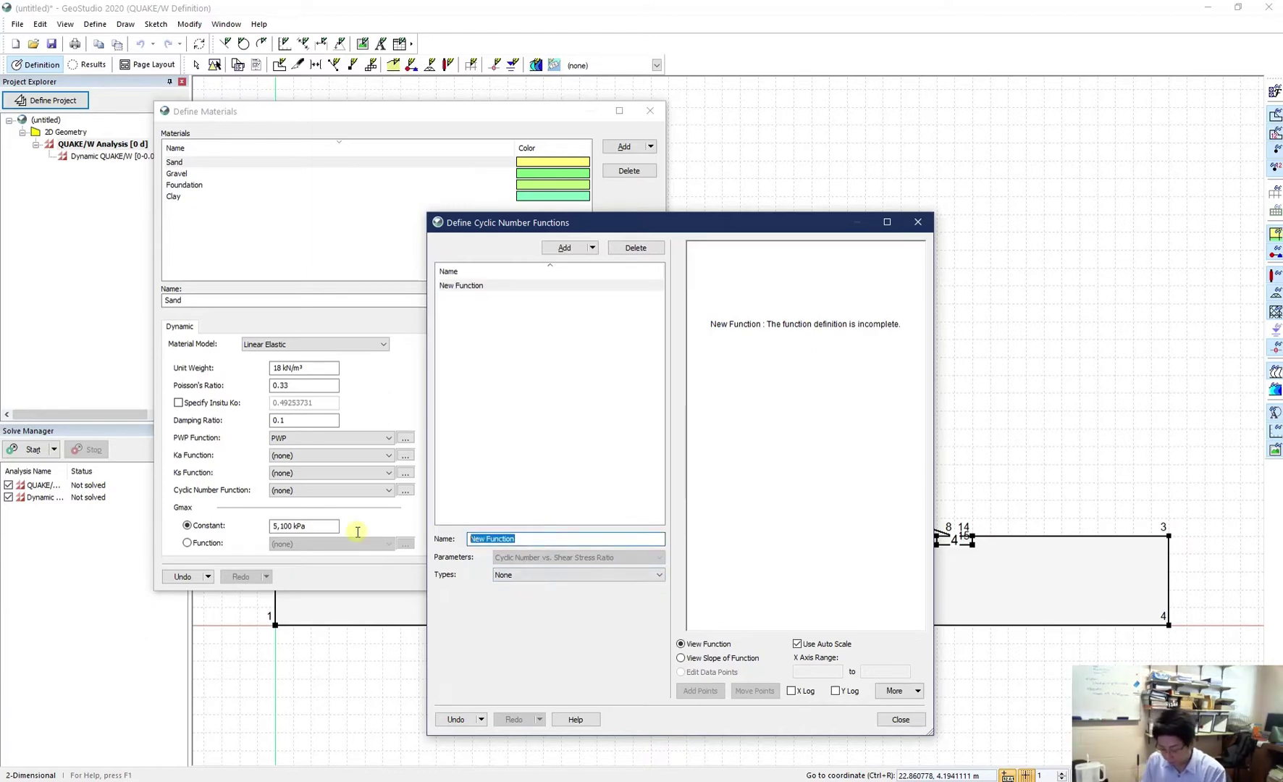
text(Me)
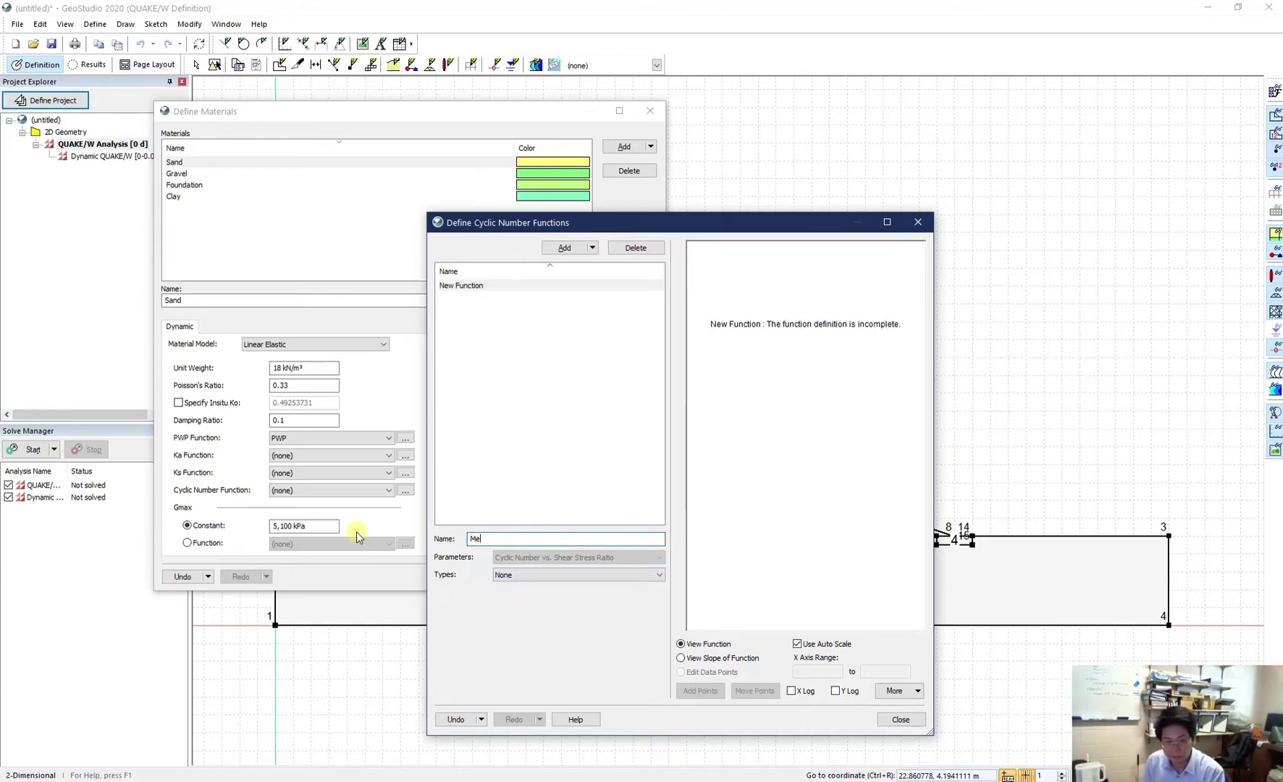
text(dium Sand)
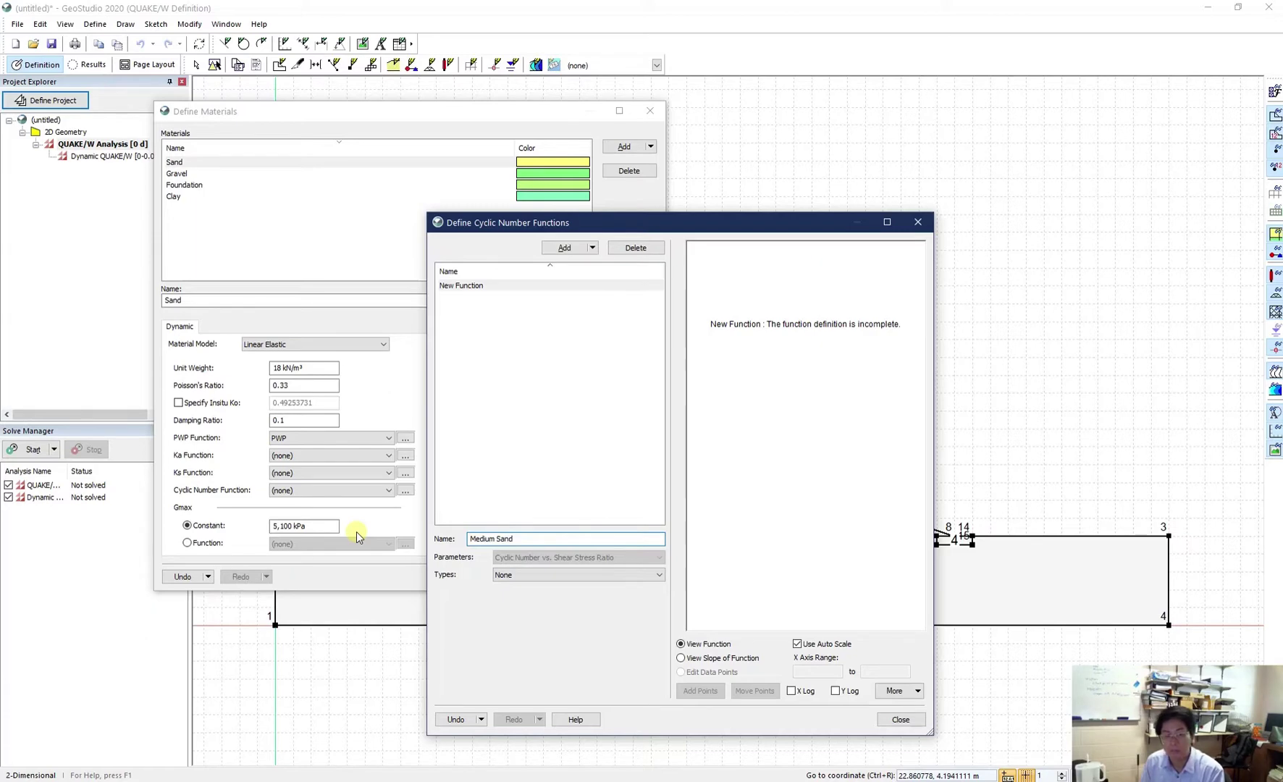
click(514, 575)
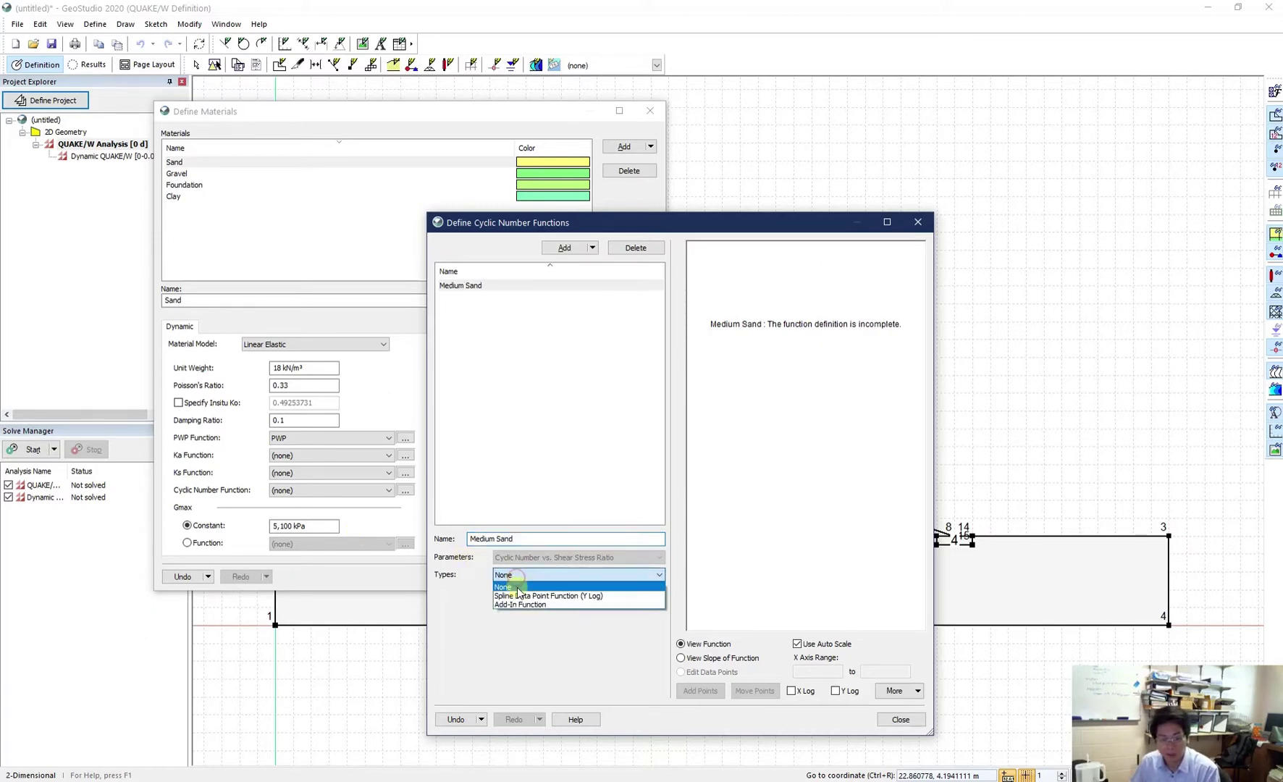
click(520, 595)
- Estimate the Medium Sand curve from the Medium Loose Sand sample and assign it to Sand
click(638, 533)
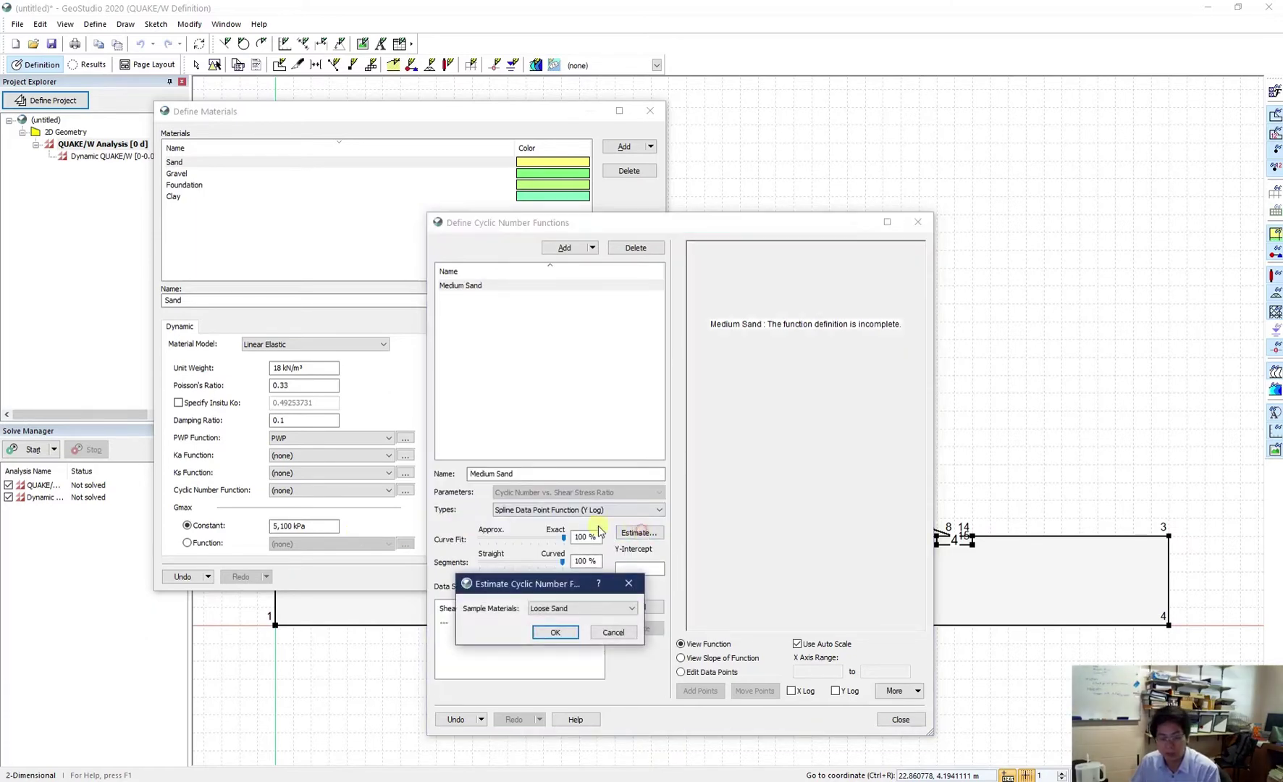
click(544, 608)
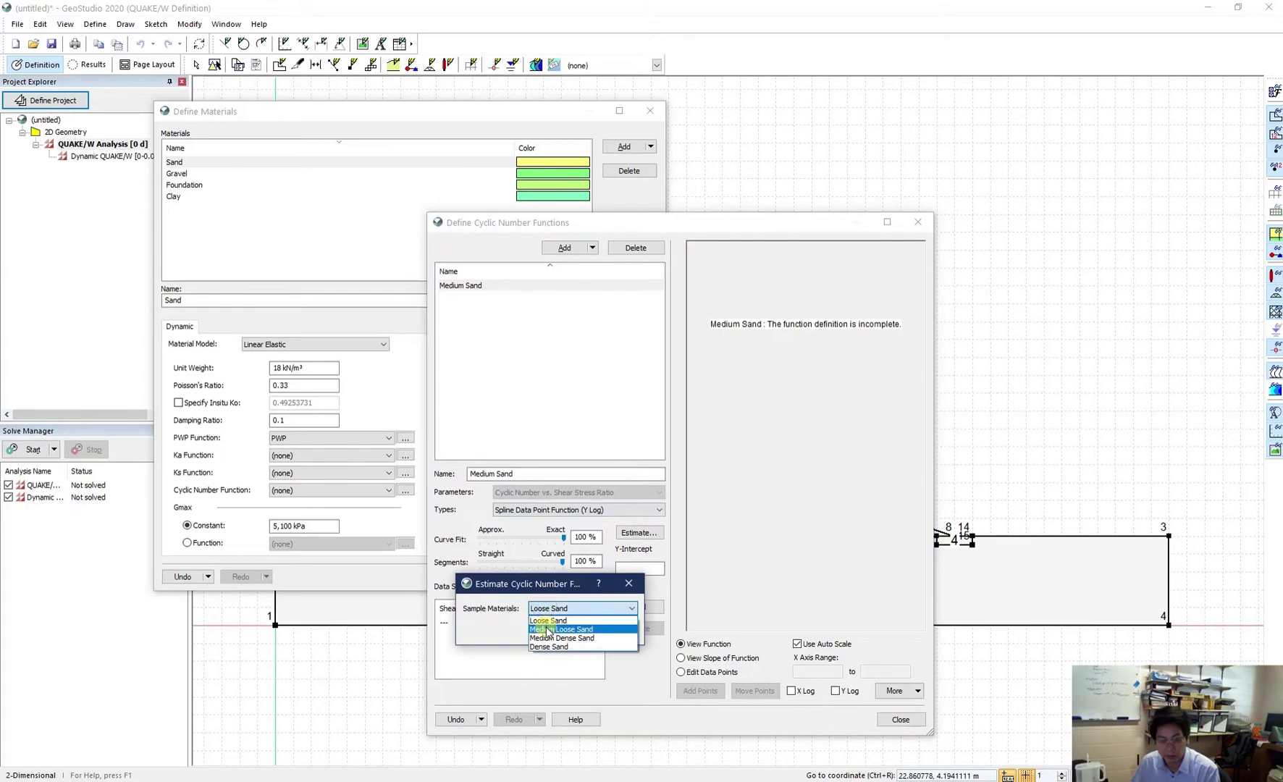
click(549, 629)
click(560, 630)
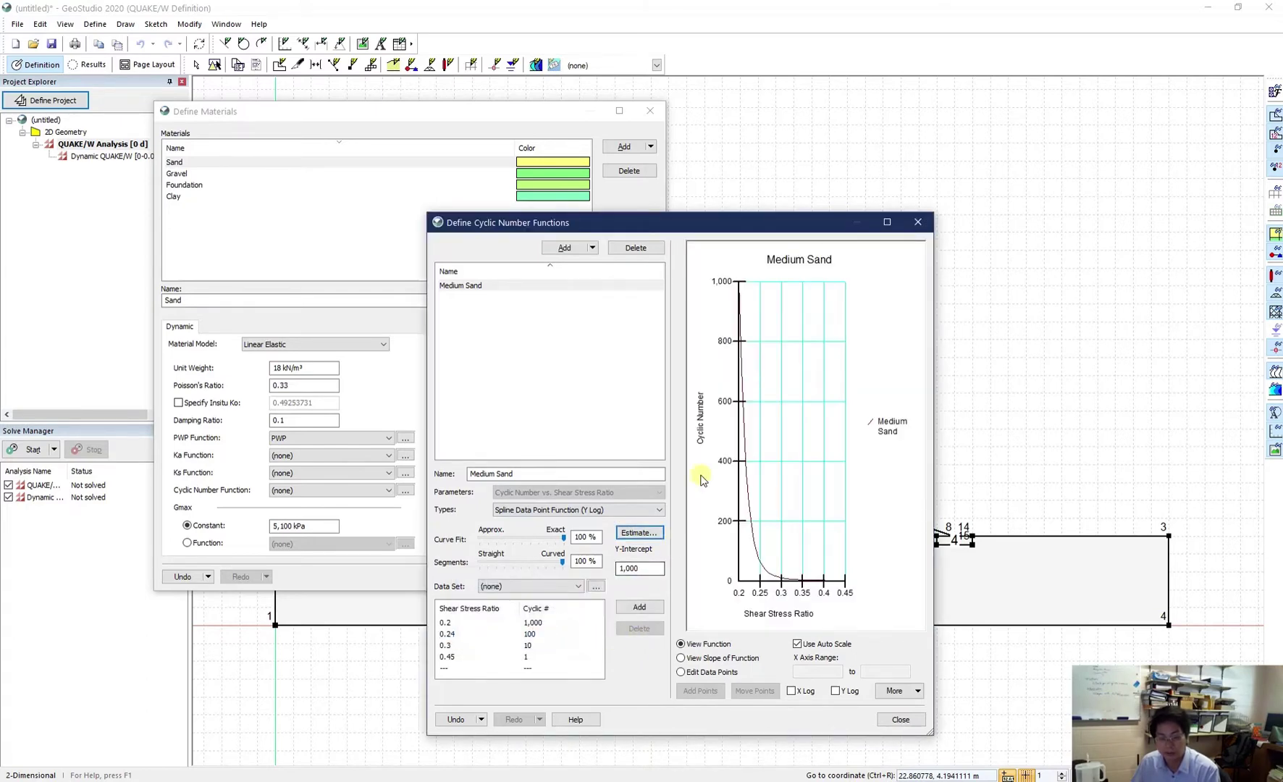
click(701, 672)
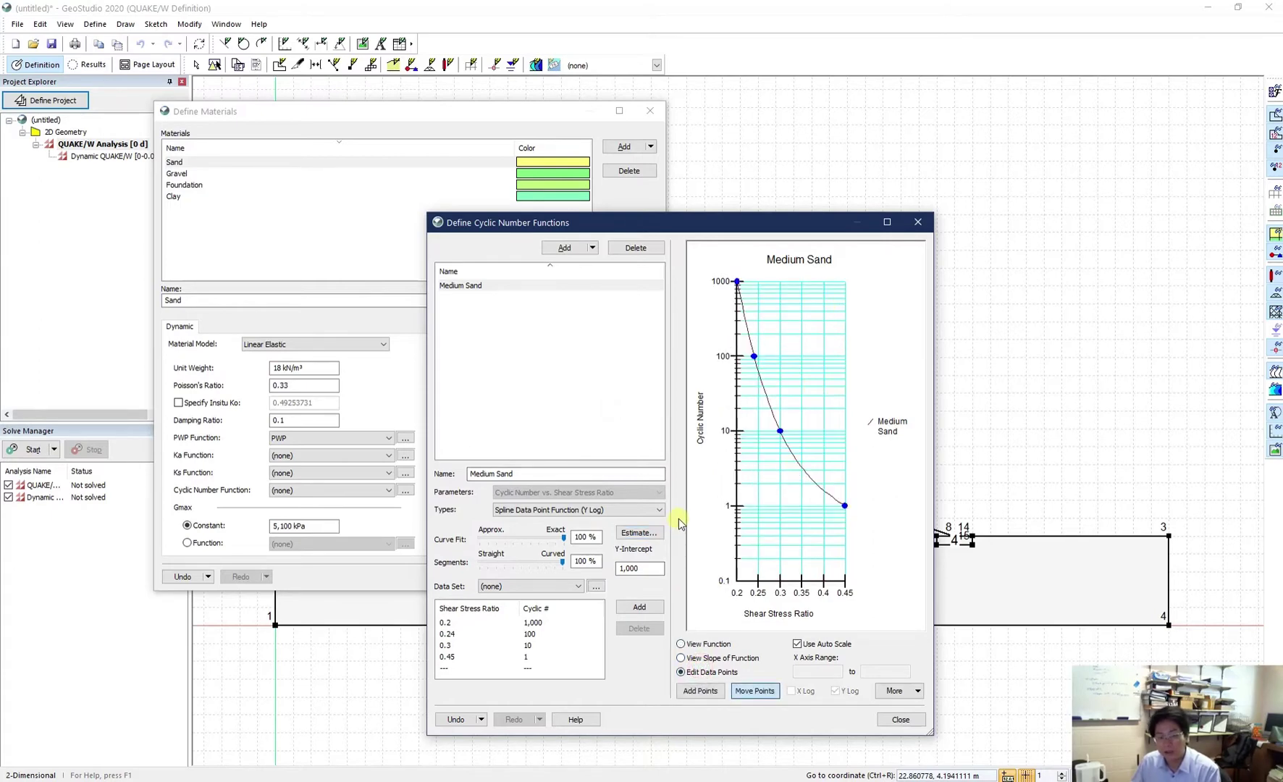
click(901, 719)
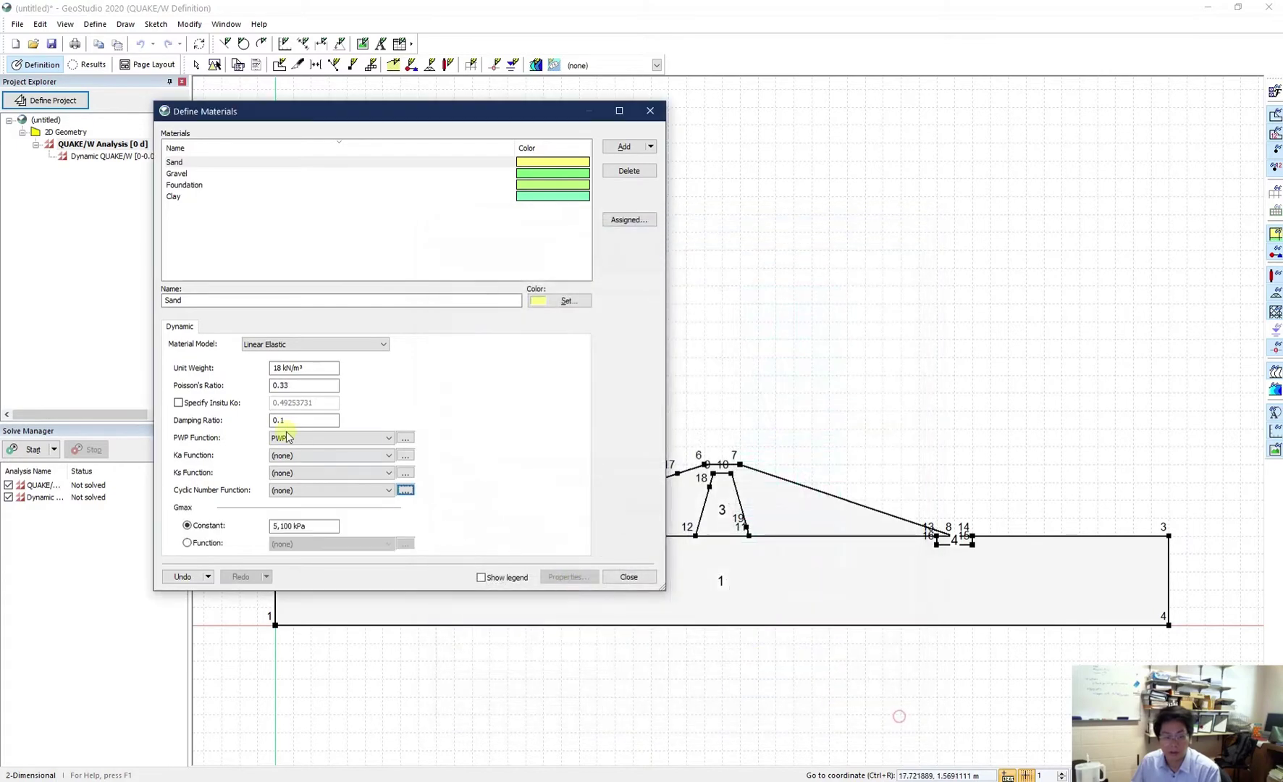
click(312, 492)
click(313, 512)
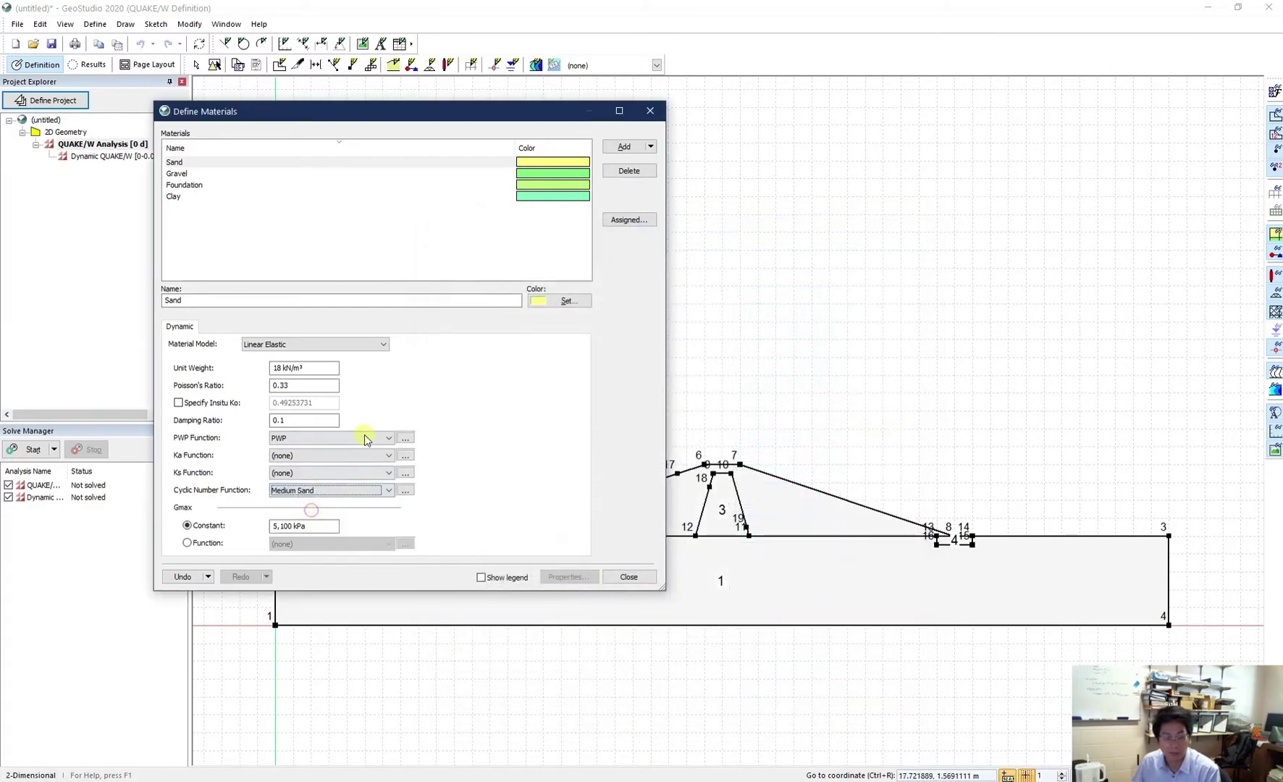
- Recolour the Clay material dark red
click(355, 302)
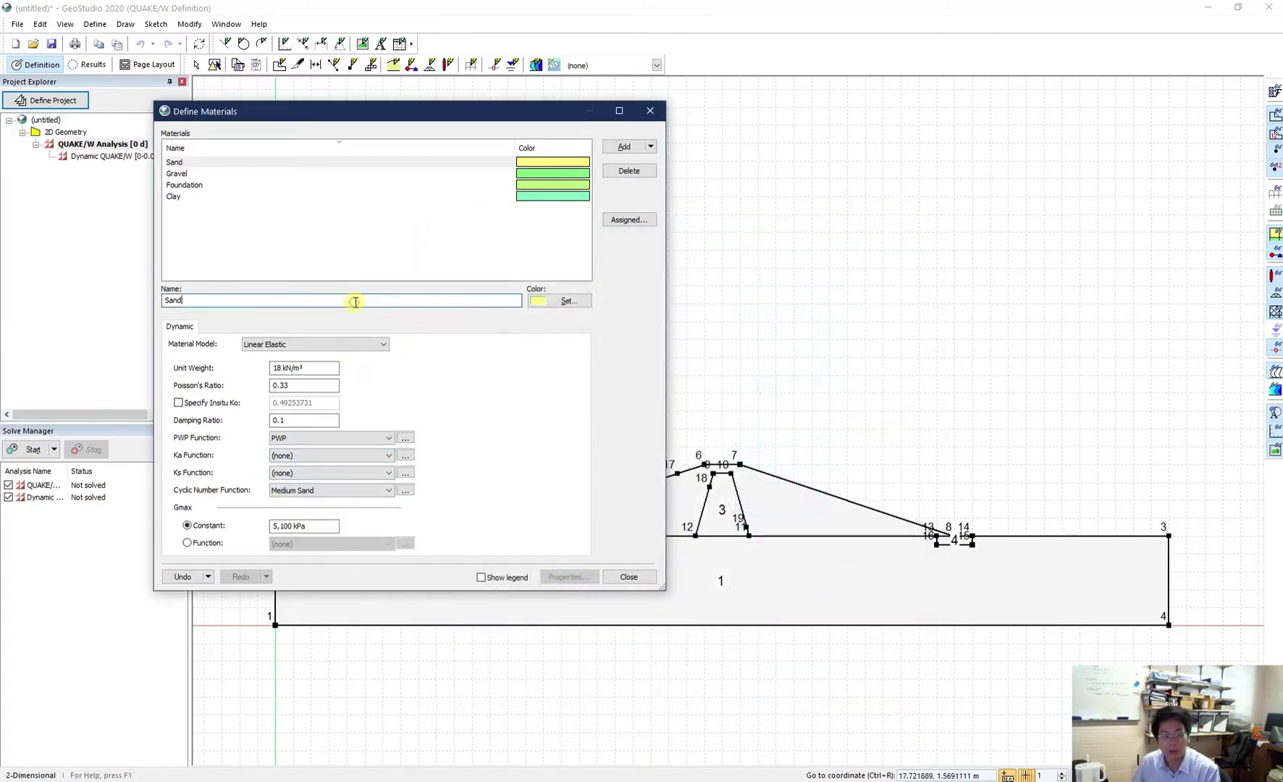
click(174, 199)
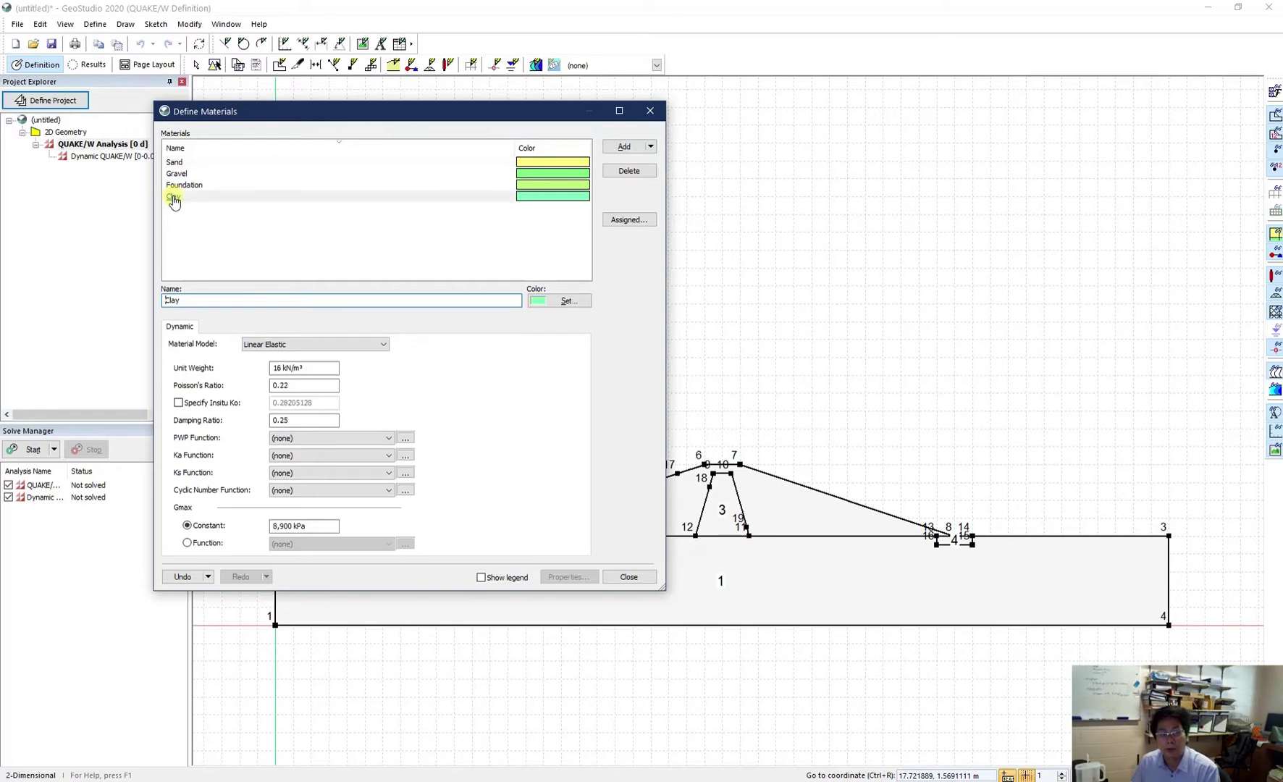
click(542, 308)
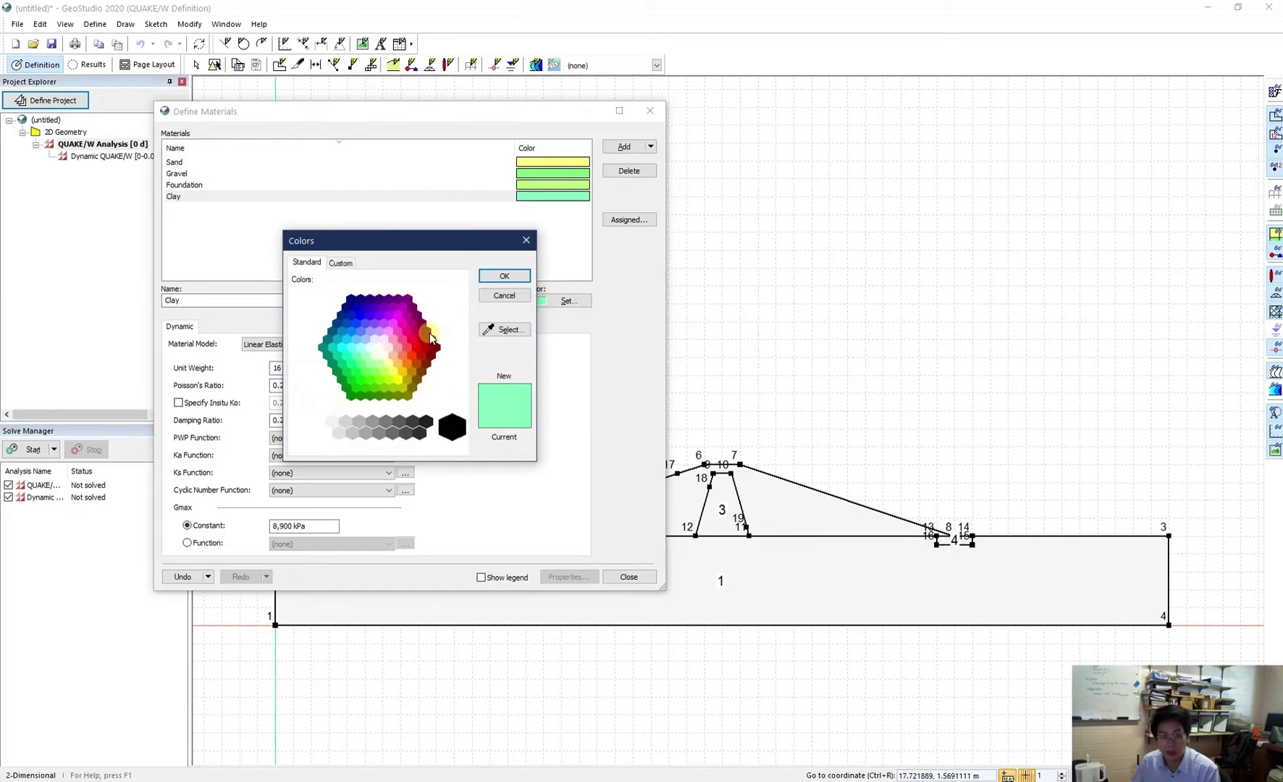
click(429, 333)
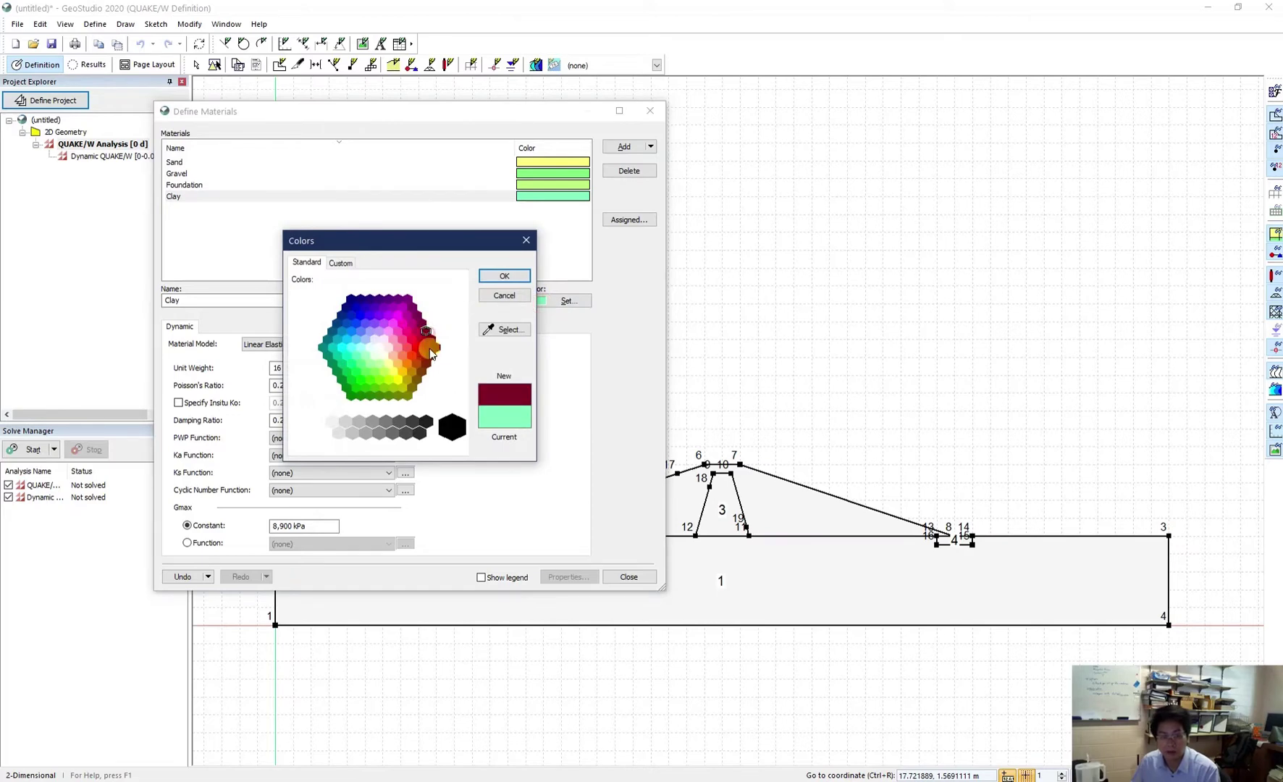
click(505, 275)
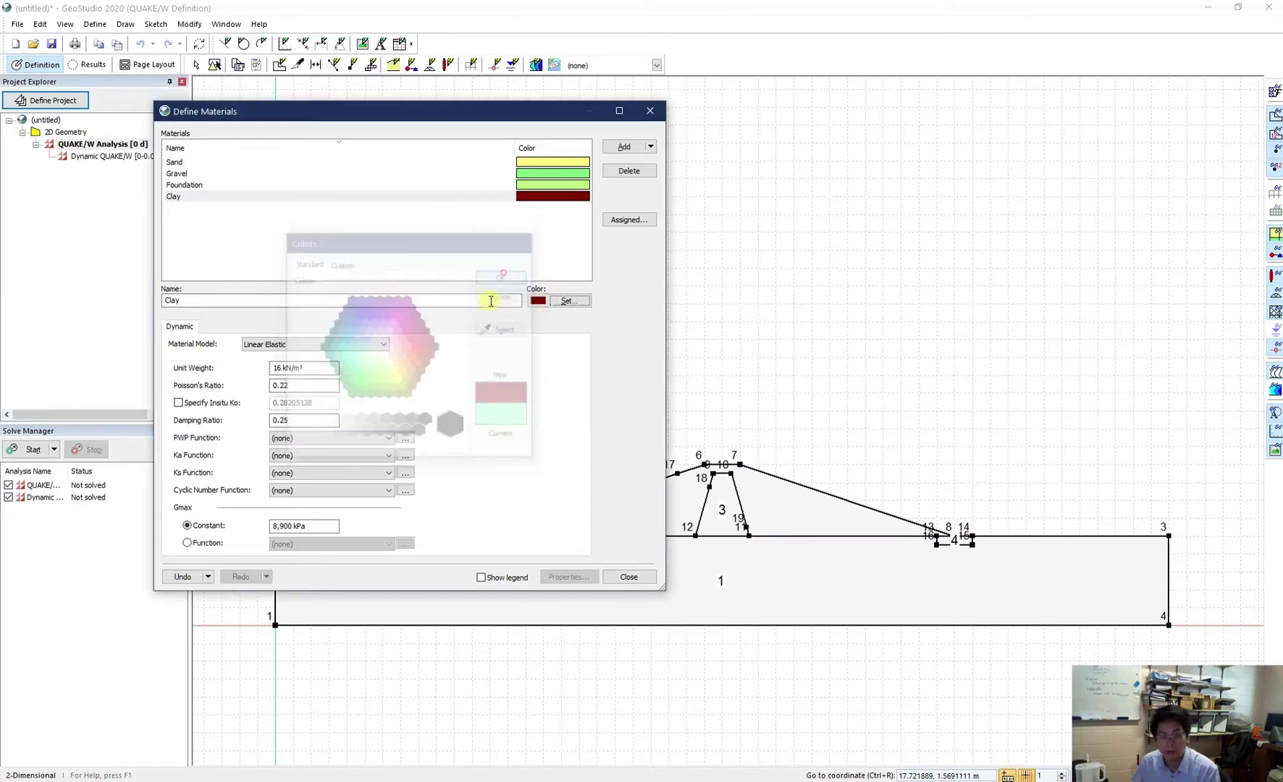
- Recolour the Foundation material crimson
click(194, 185)
click(540, 301)
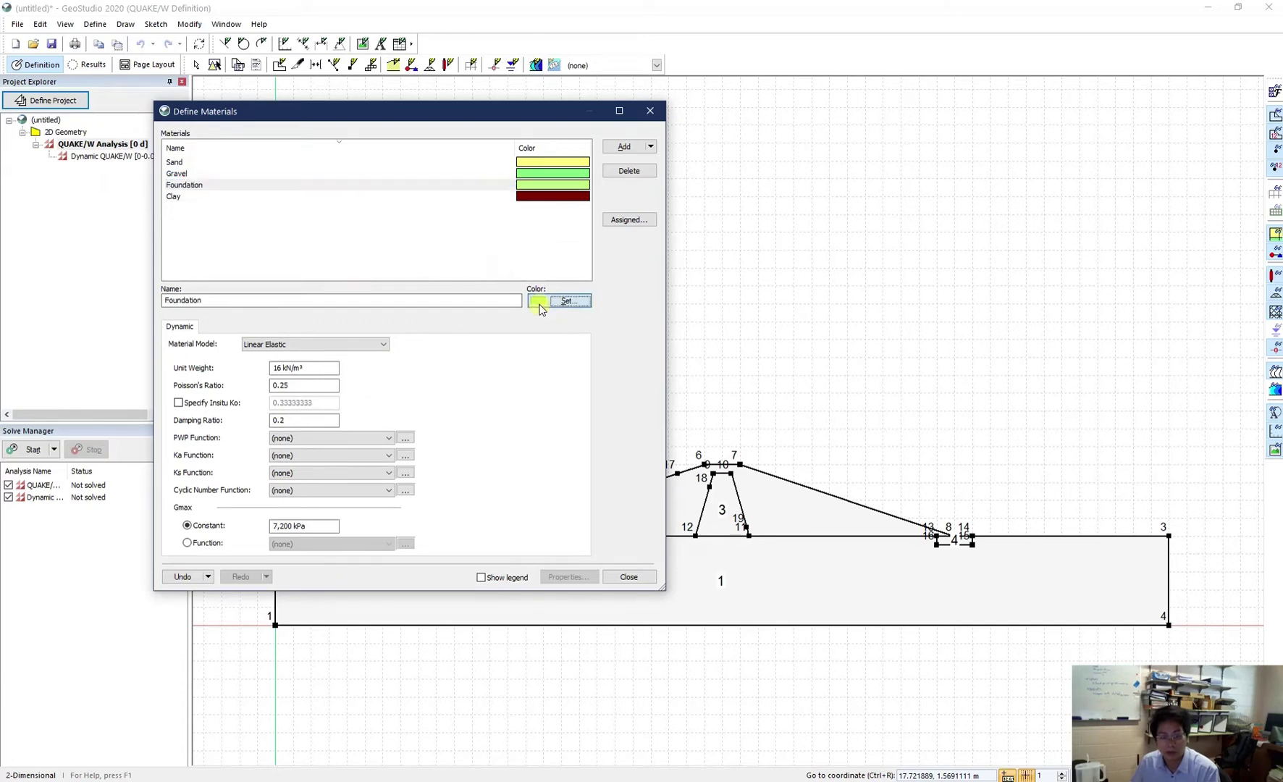
click(414, 331)
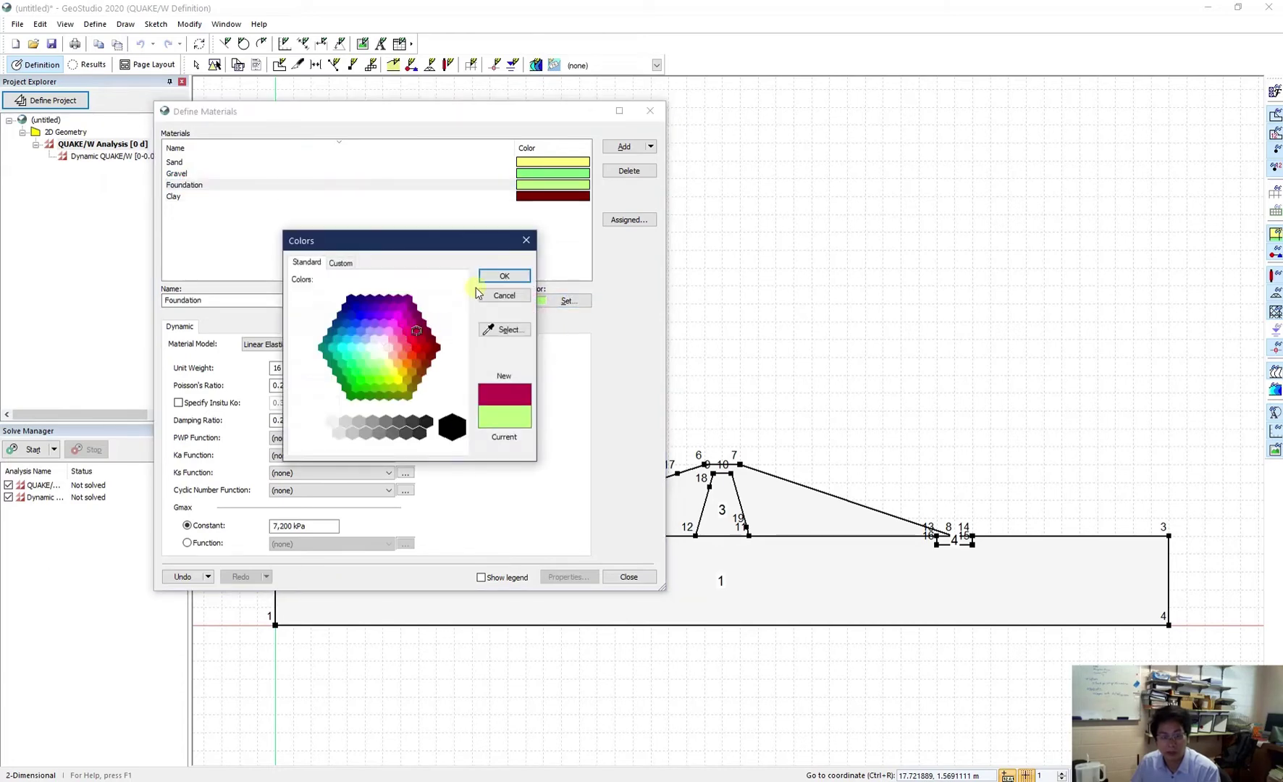
click(487, 276)
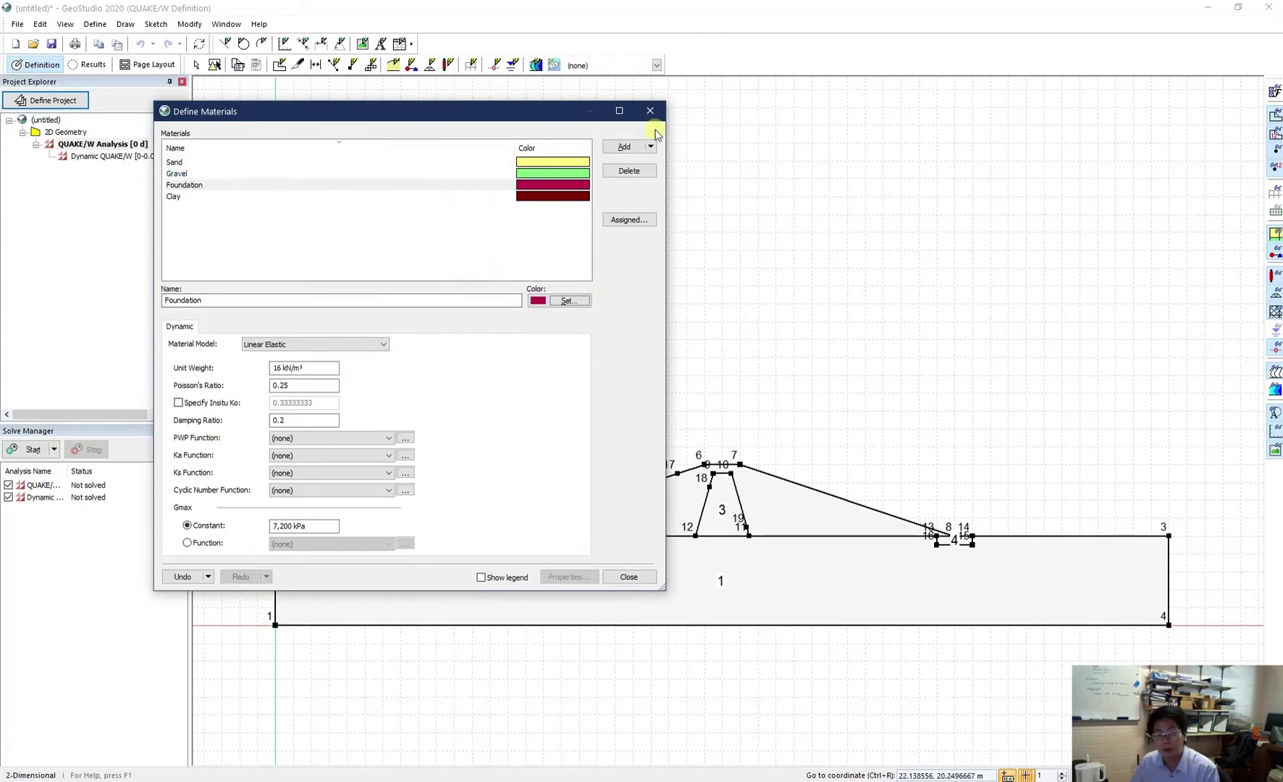
- In the QUAKE/W analysis, assign Clay to region 3, Foundation to 1, Gravel to 4, Sand to the shells
click(621, 578)
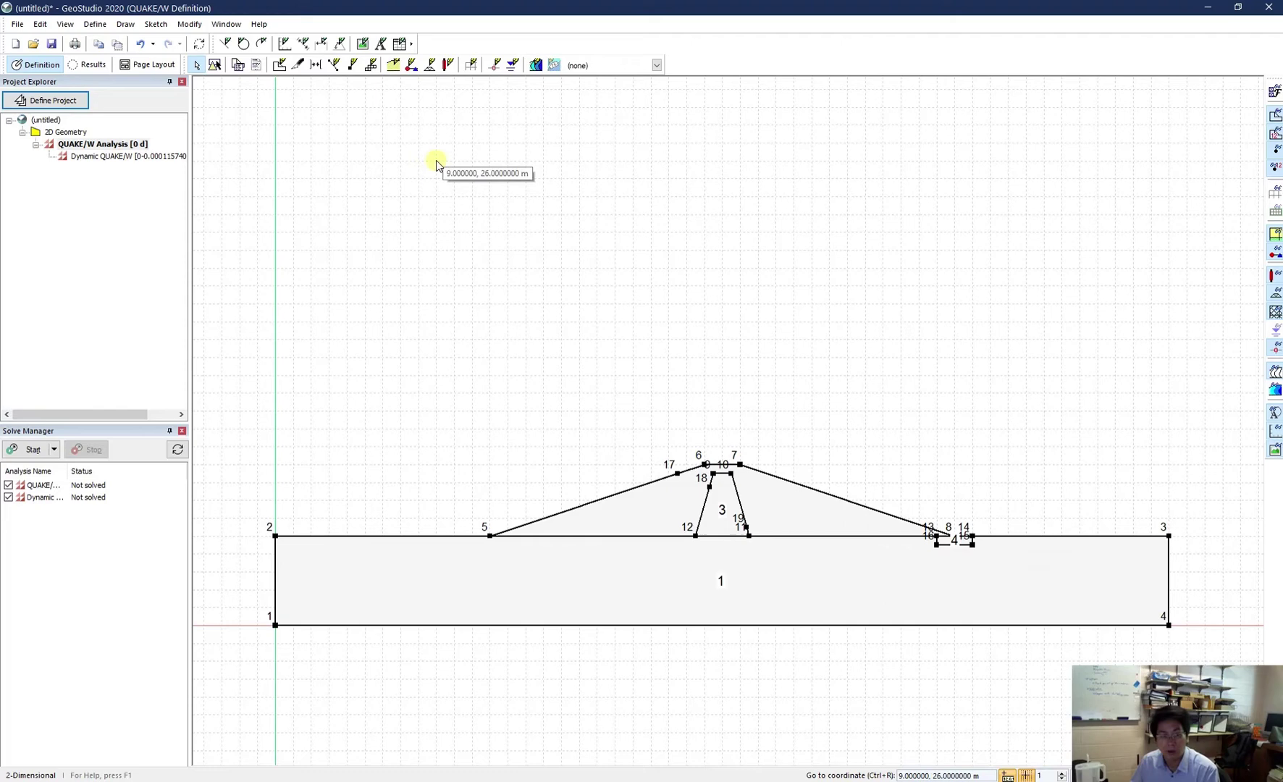
click(393, 67)
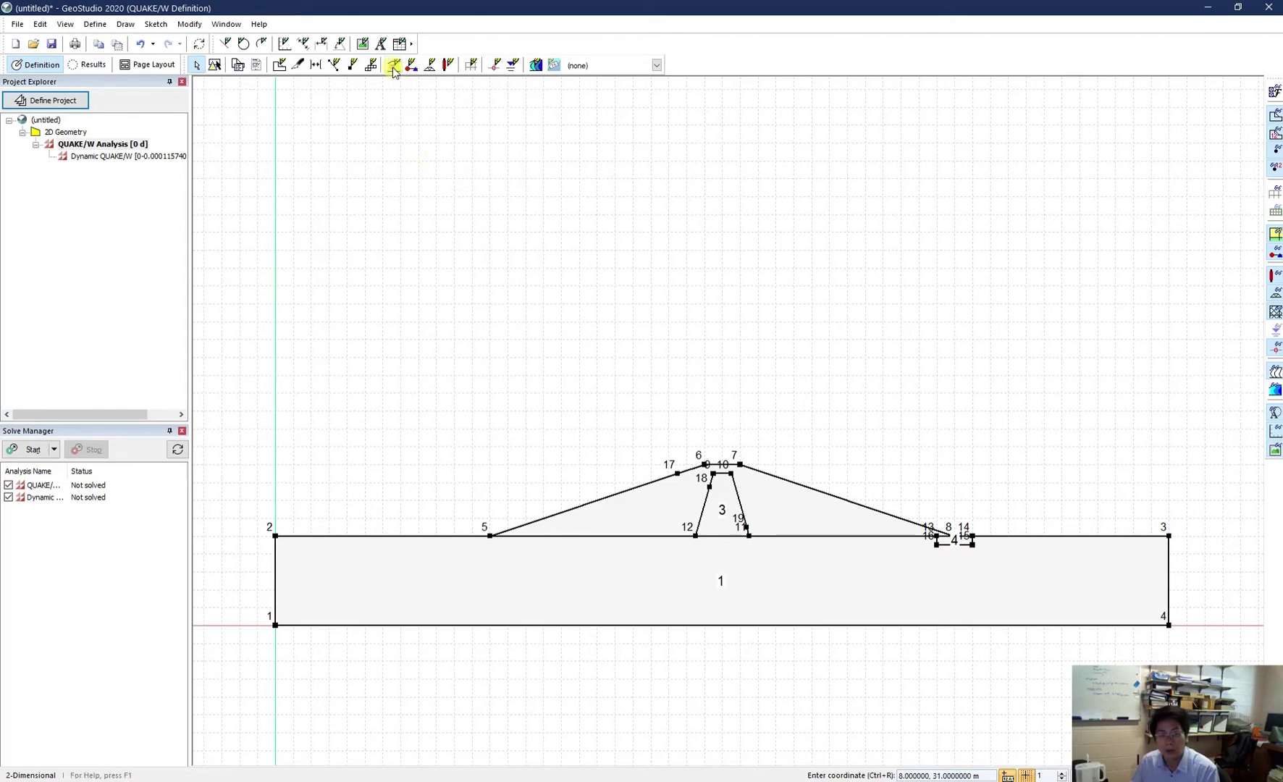
click(726, 520)
click(775, 153)
click(774, 172)
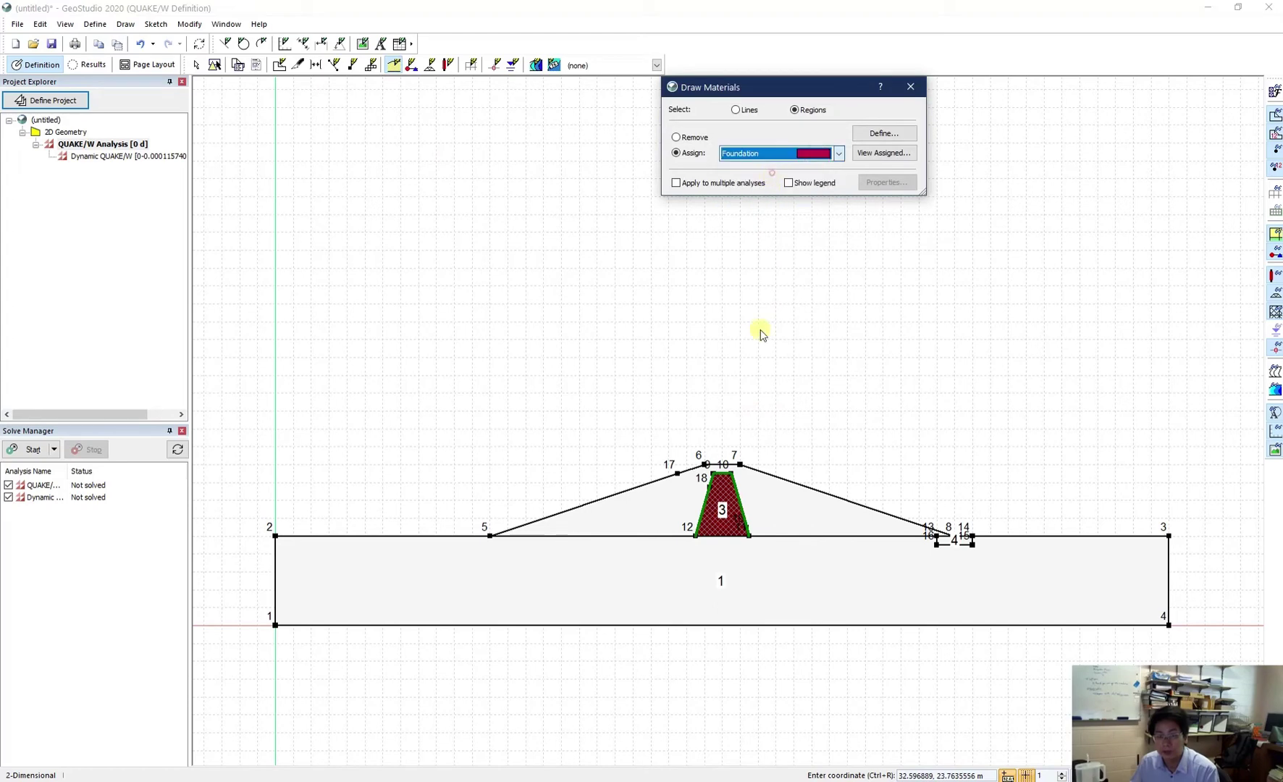
click(745, 572)
click(768, 154)
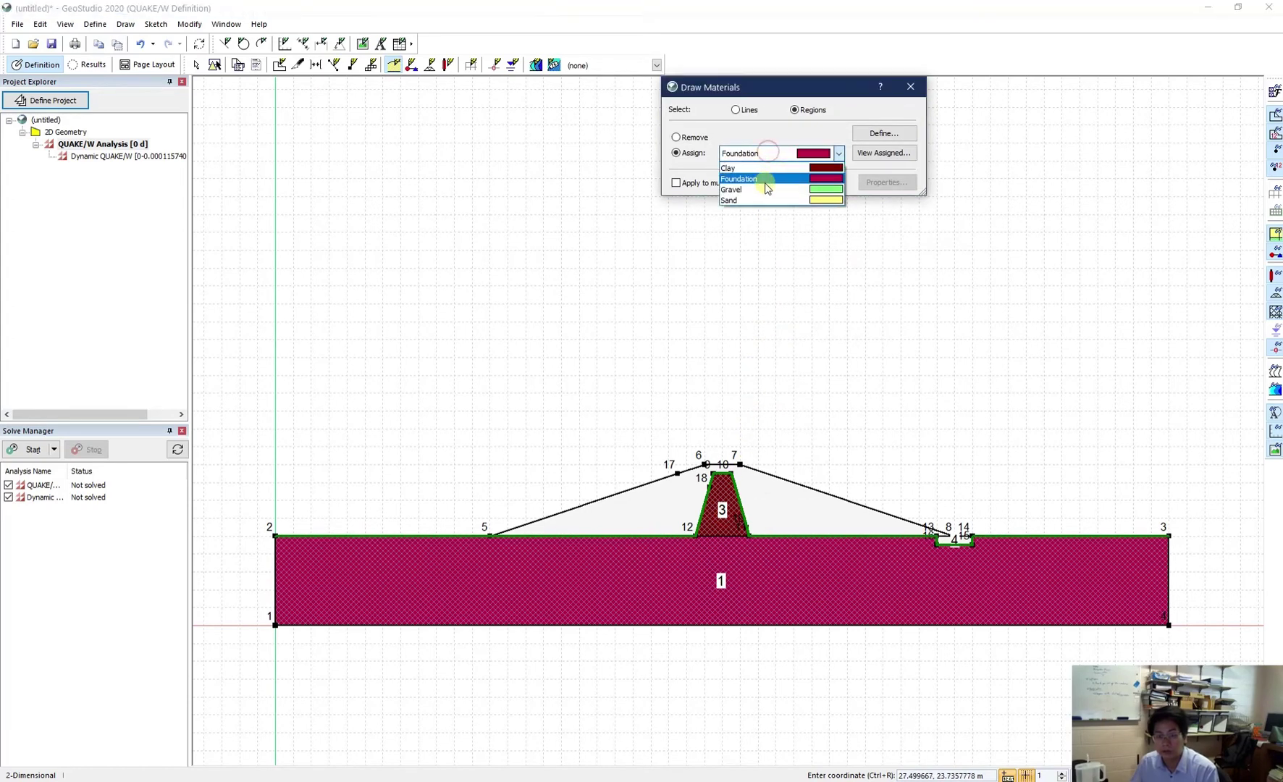
click(768, 189)
click(944, 540)
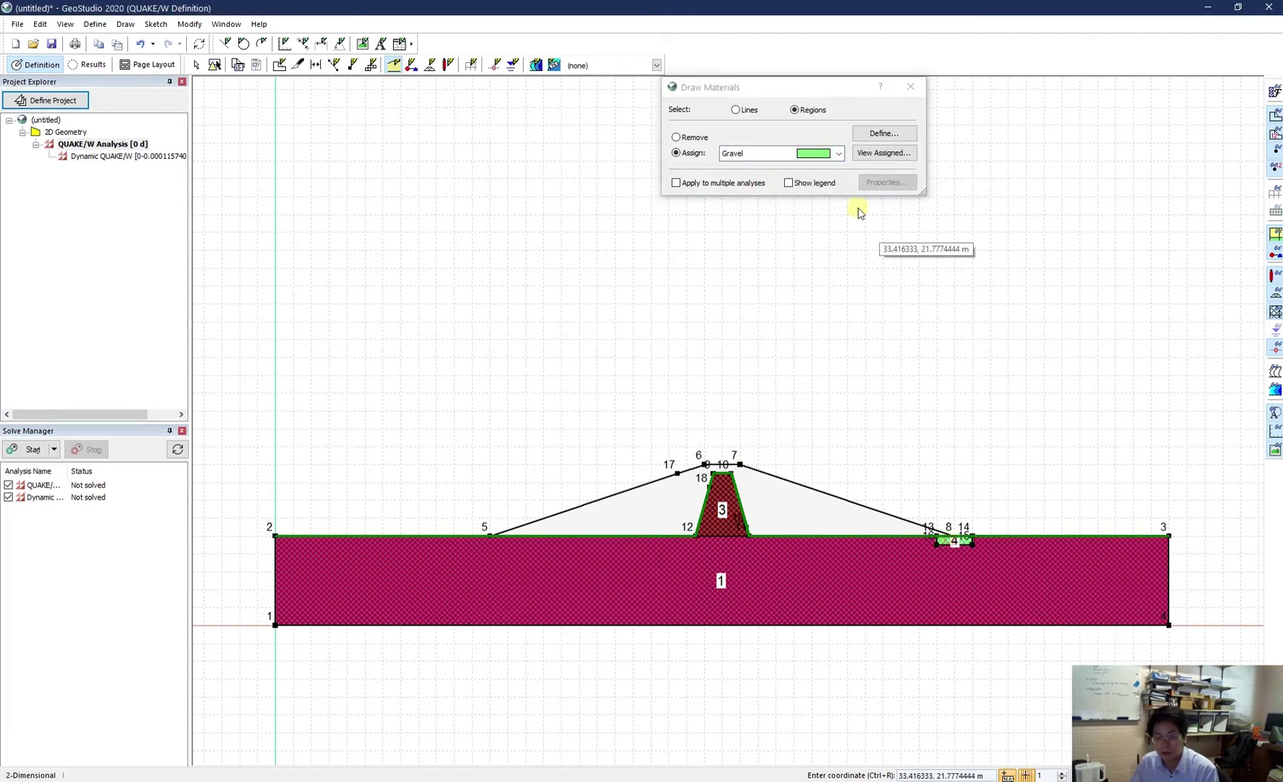
click(769, 153)
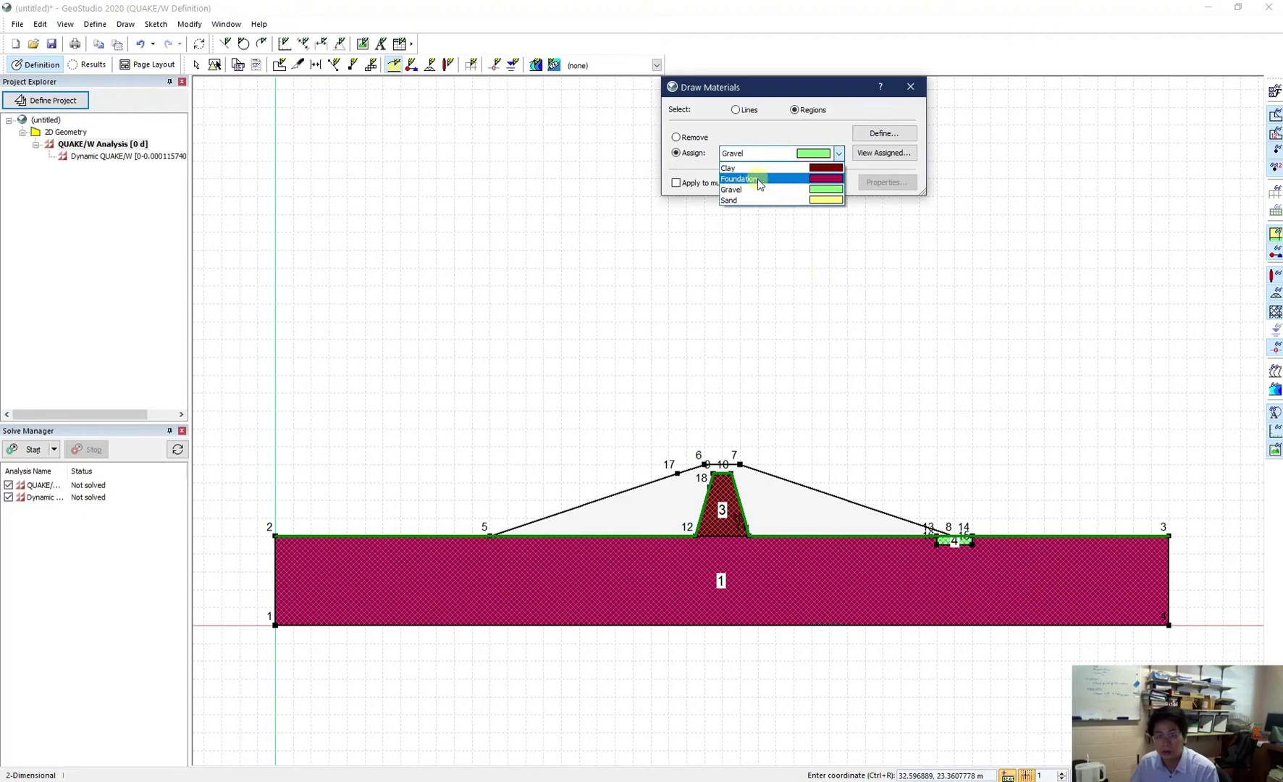
click(761, 200)
click(790, 495)
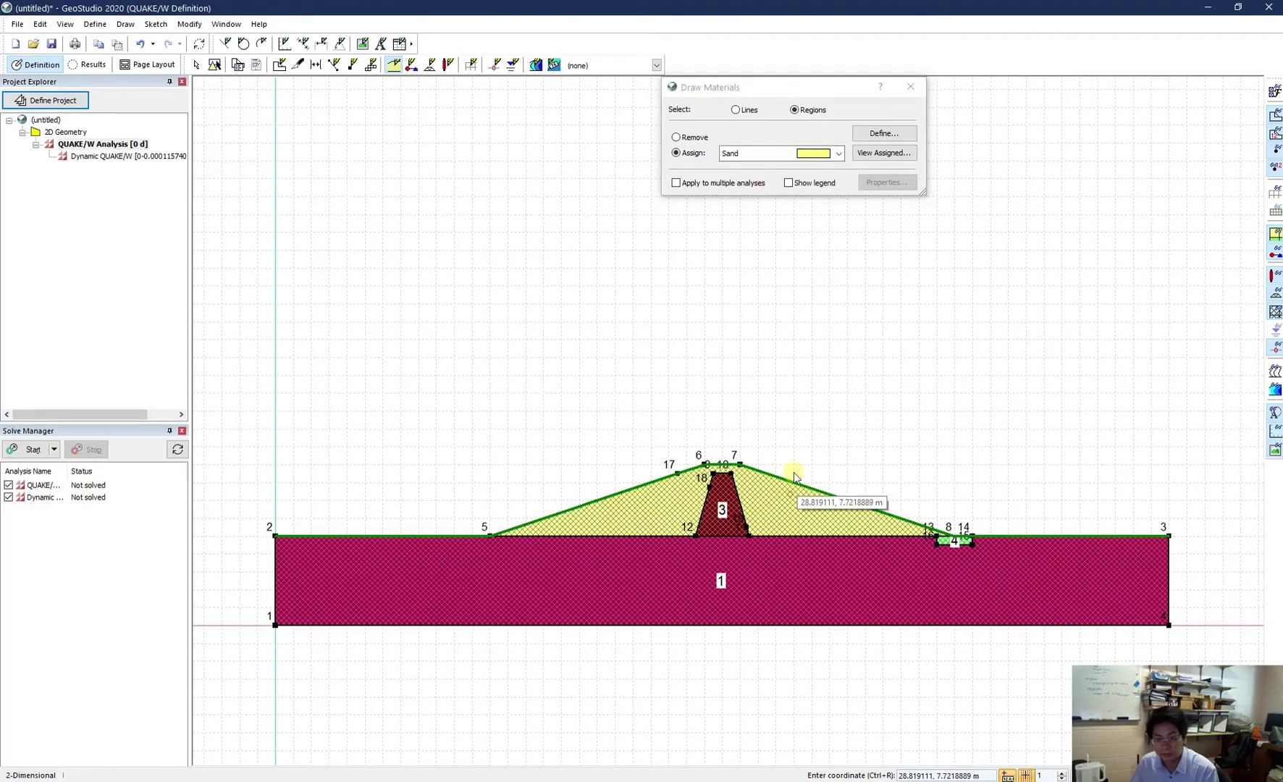
click(922, 88)
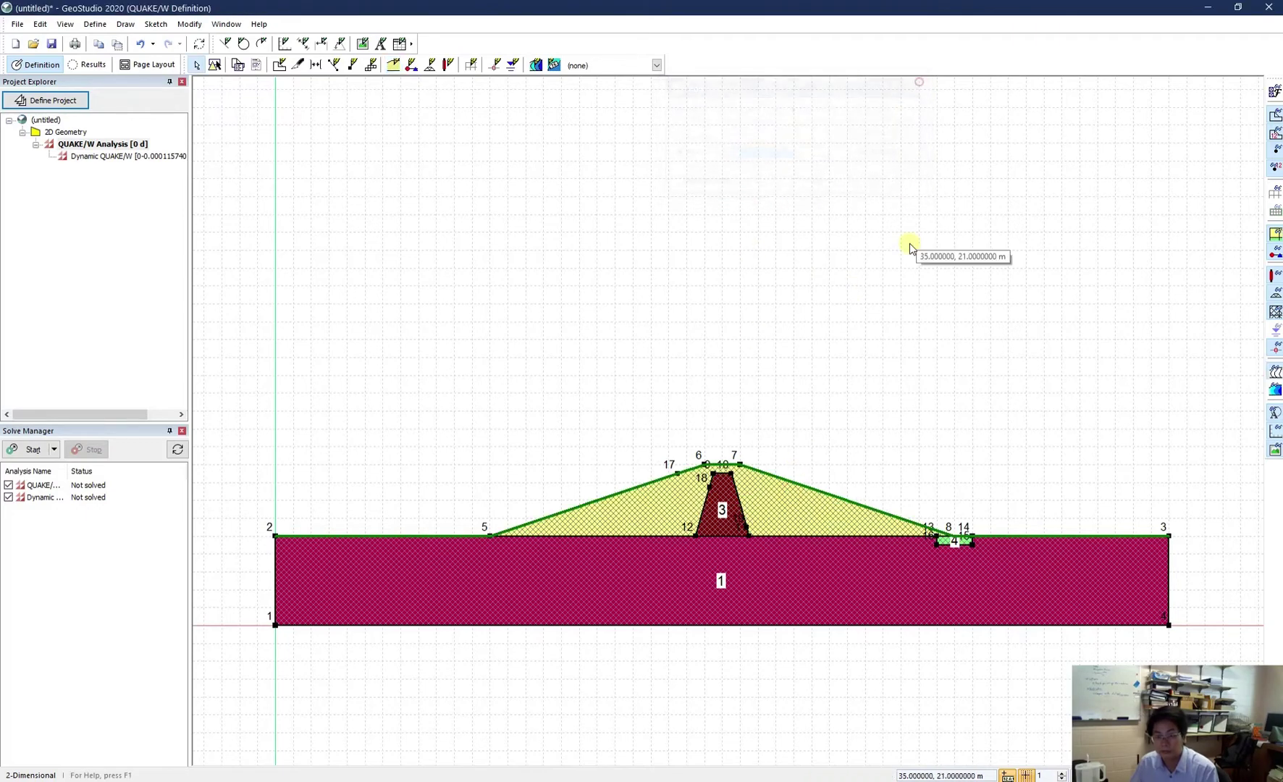
- Repeat the same Clay, Foundation, Gravel and Sand region assignments in the Dynamic QUAKE/W analysis
click(98, 157)
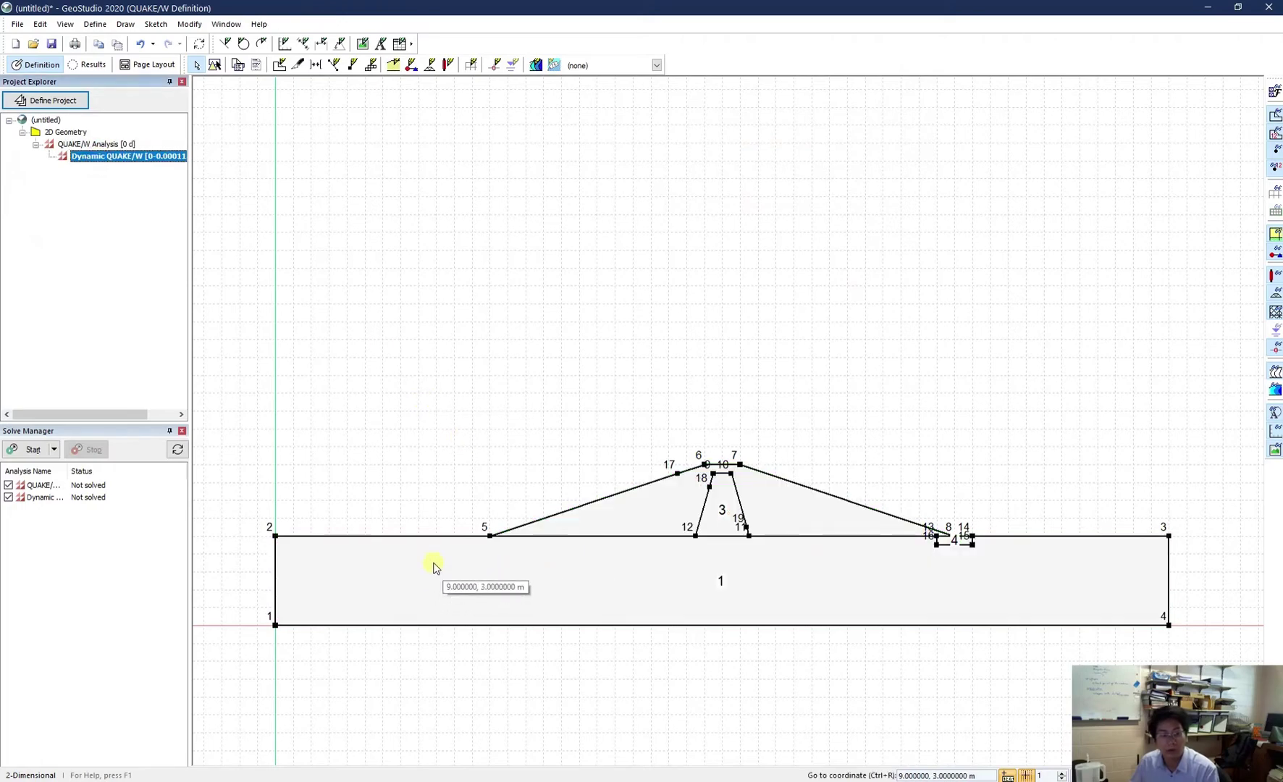
click(393, 65)
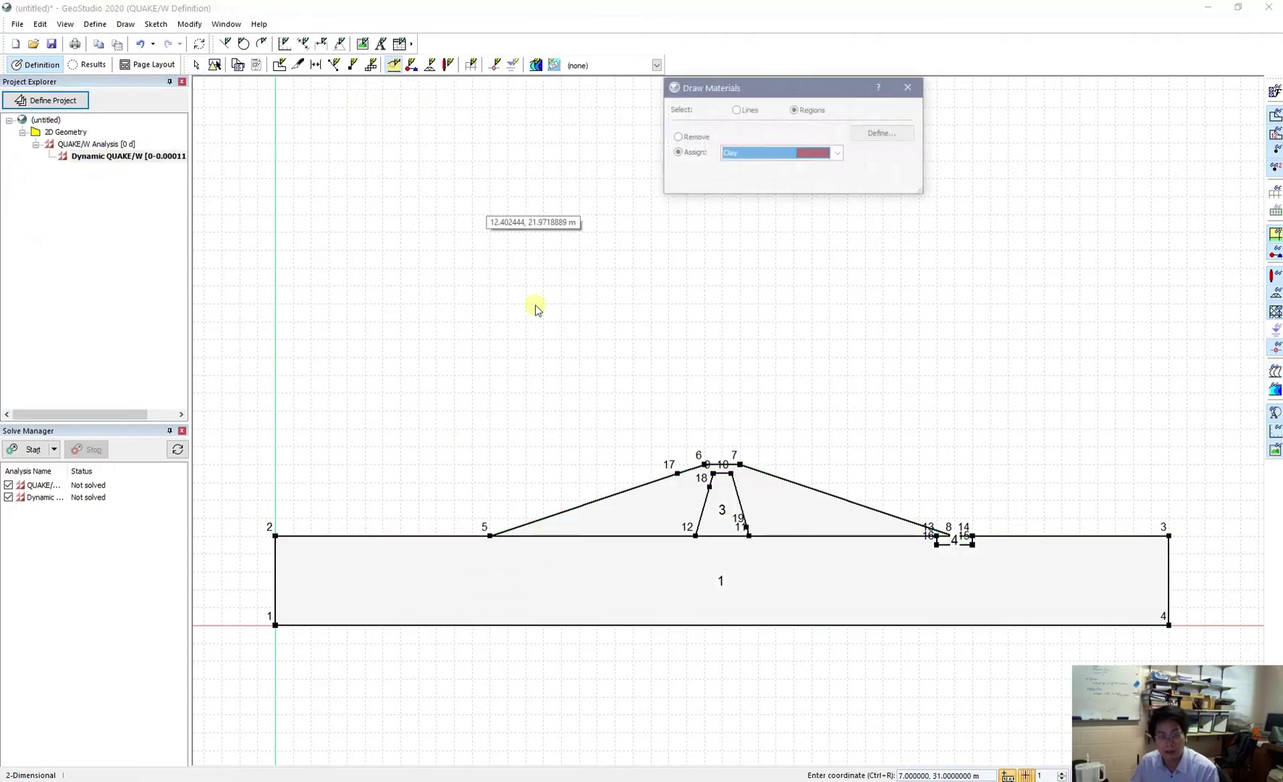
click(718, 520)
click(730, 155)
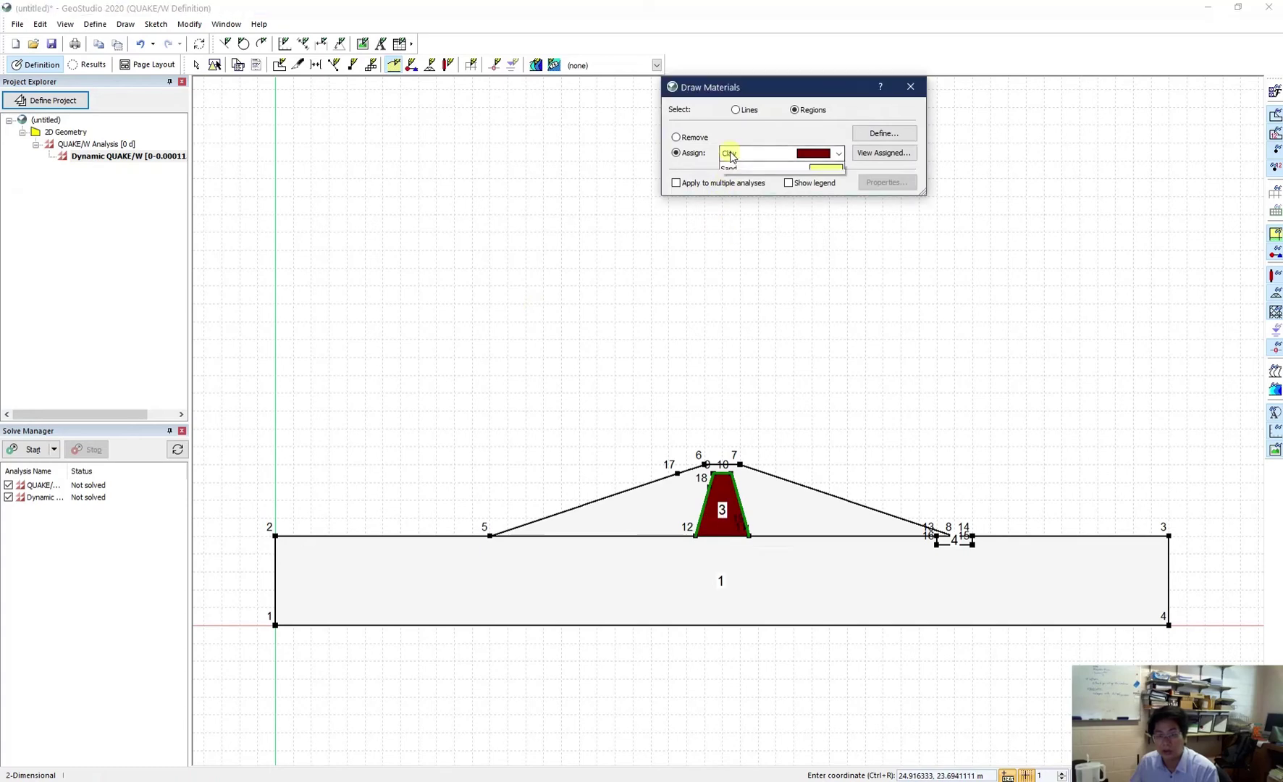
click(753, 186)
click(797, 572)
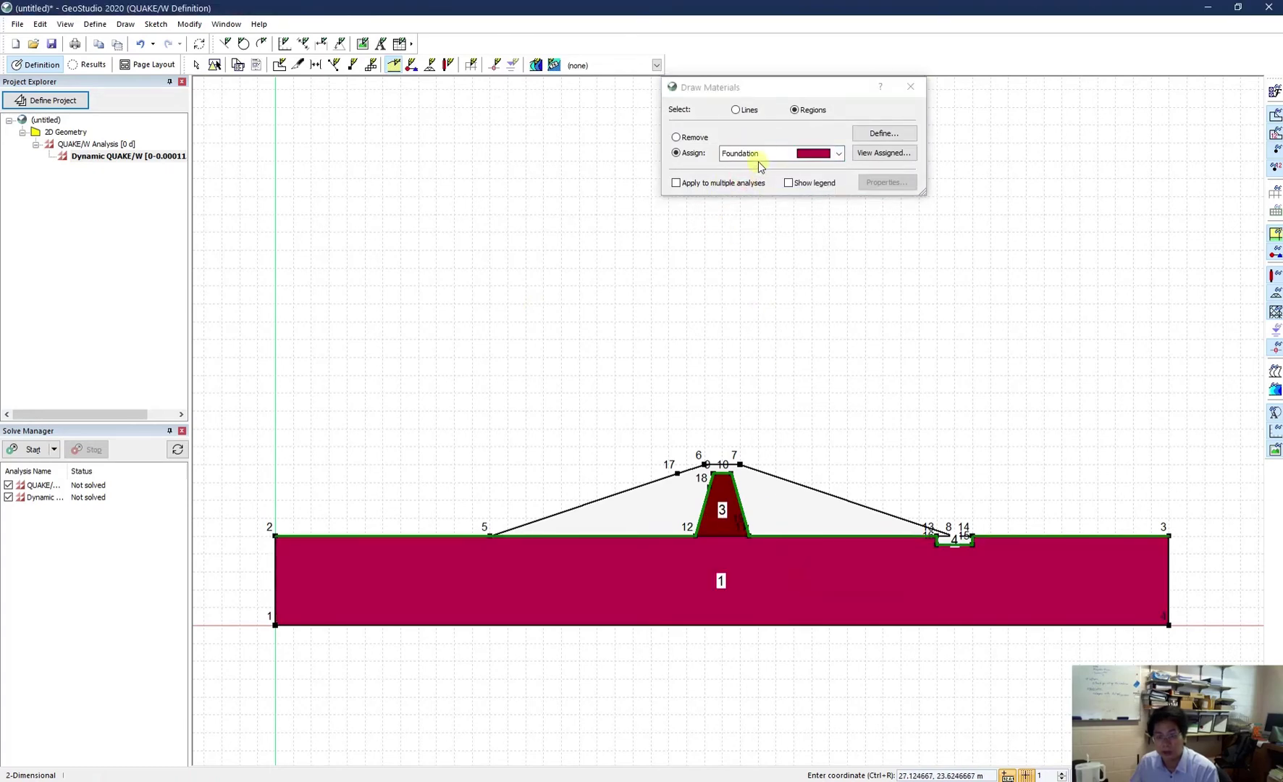
click(759, 162)
click(753, 192)
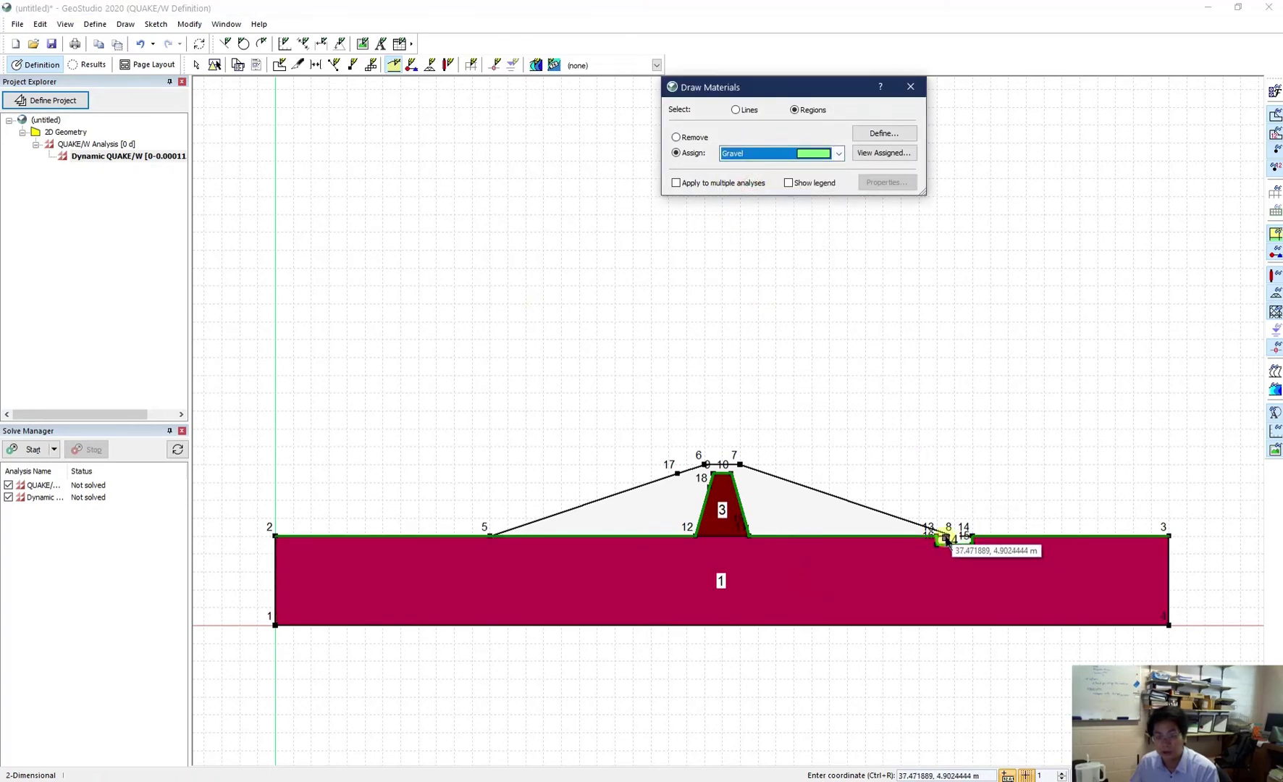
click(945, 539)
click(768, 152)
click(754, 198)
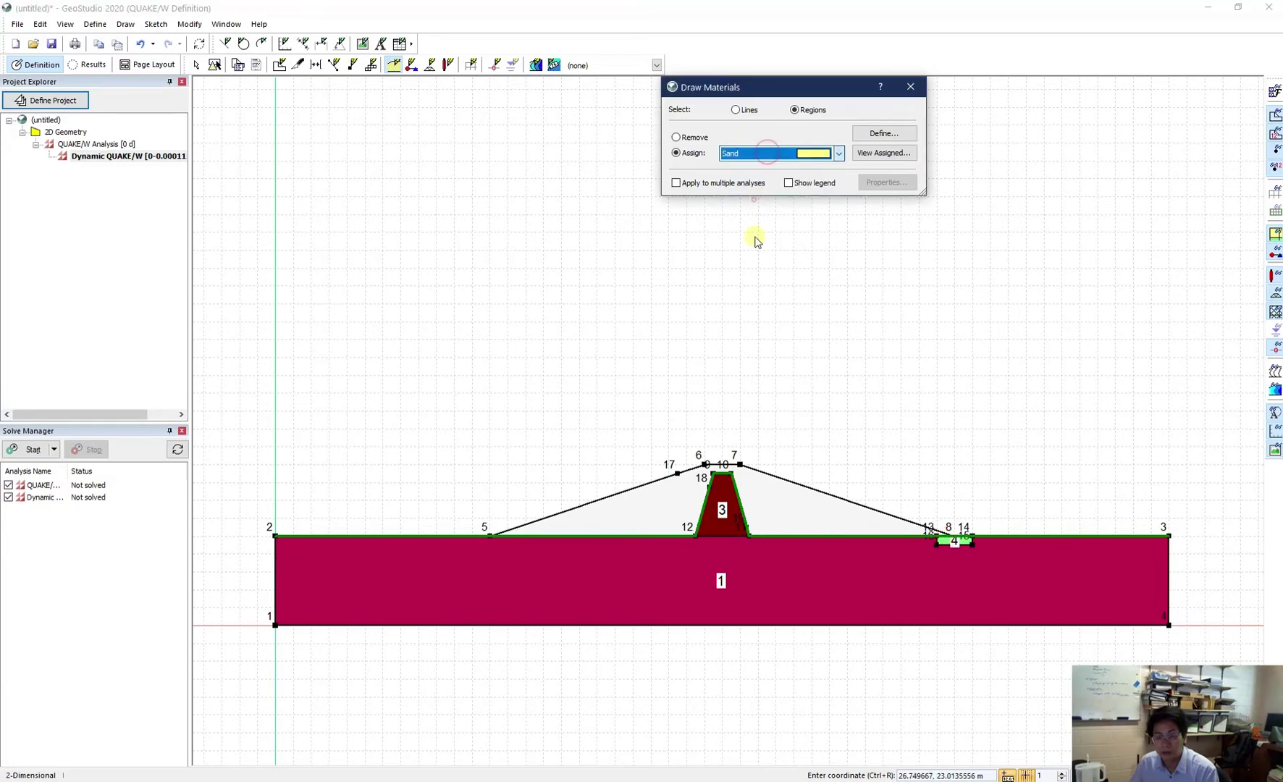
click(760, 487)
click(910, 86)
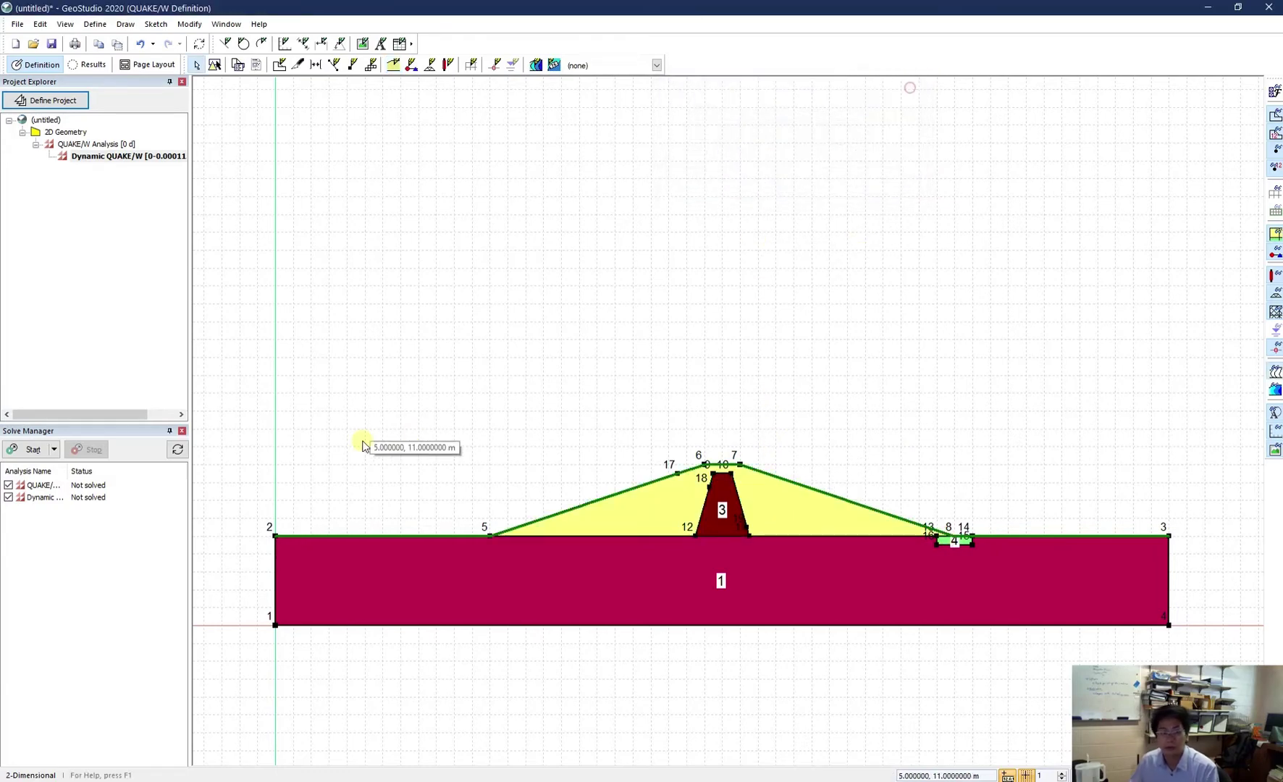
- In the QUAKE/W Analysis, add a blue Hydrostatic Pressure stress/strain condition at constant elevation 8.5
click(105, 144)
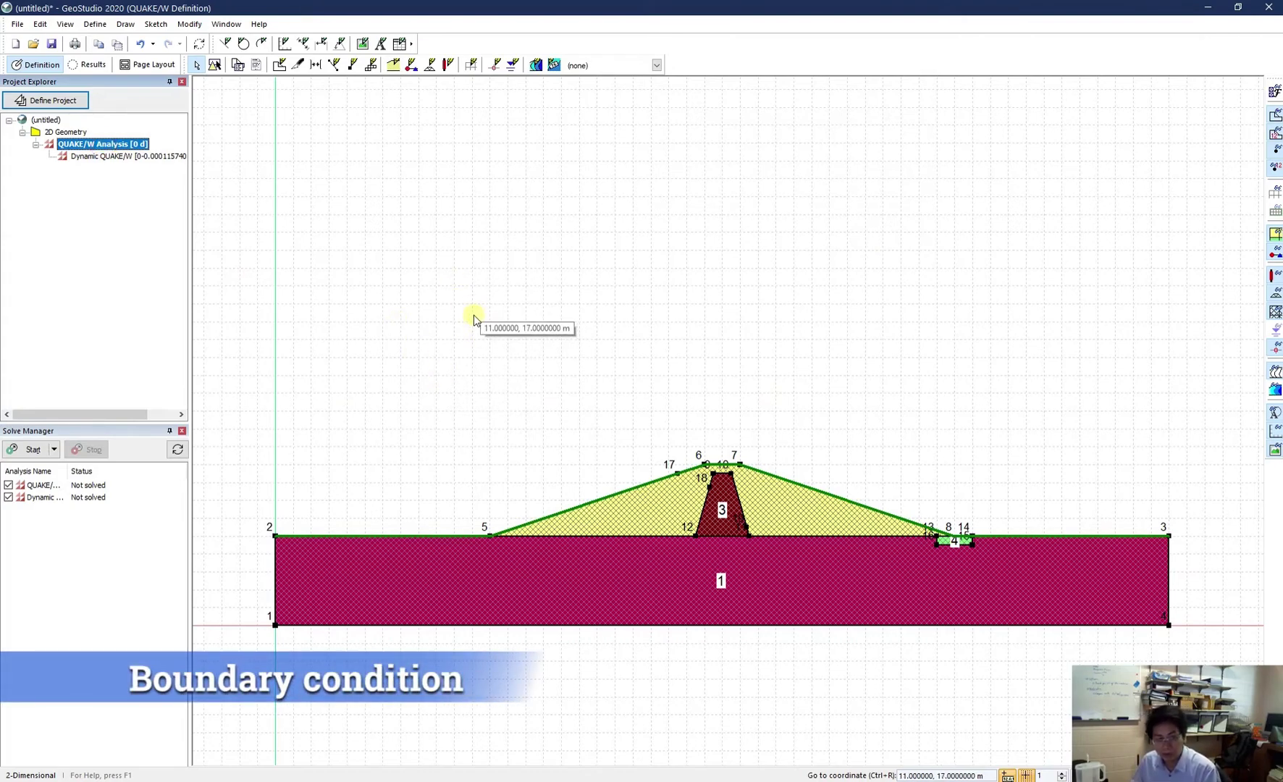
click(98, 26)
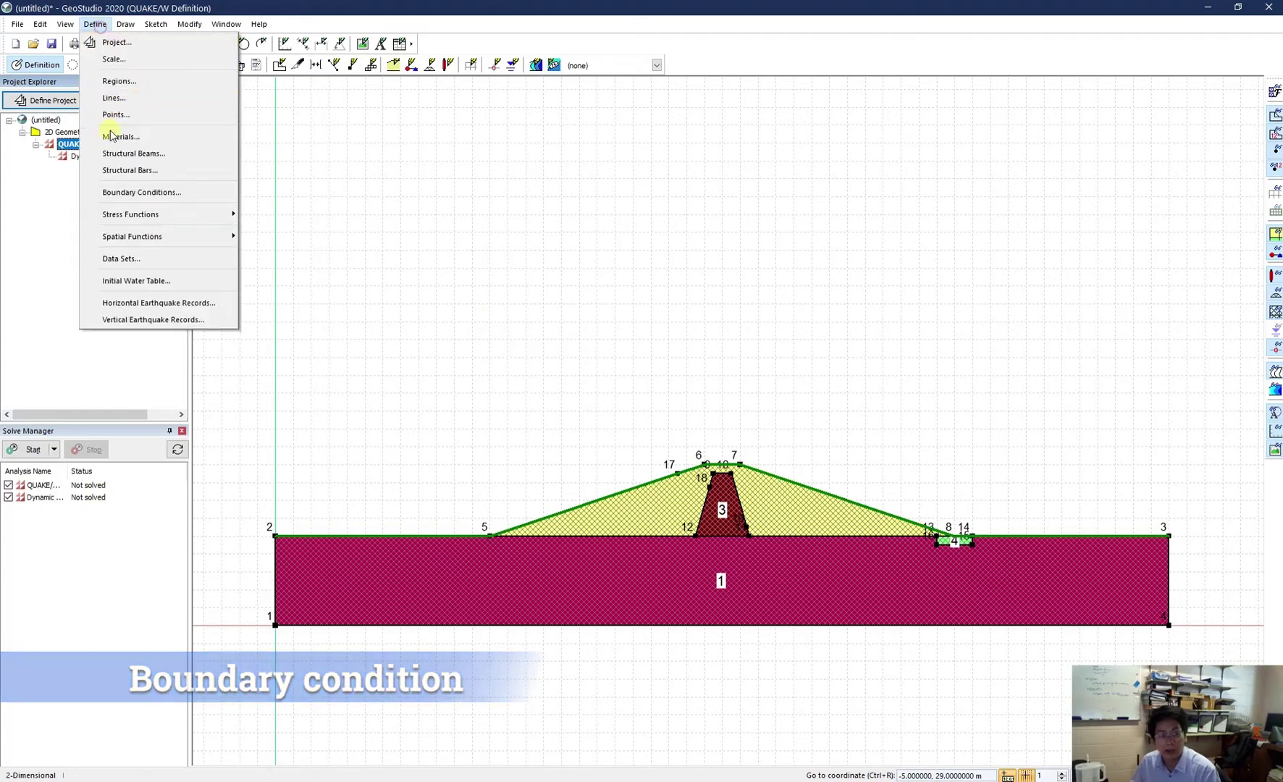
click(115, 194)
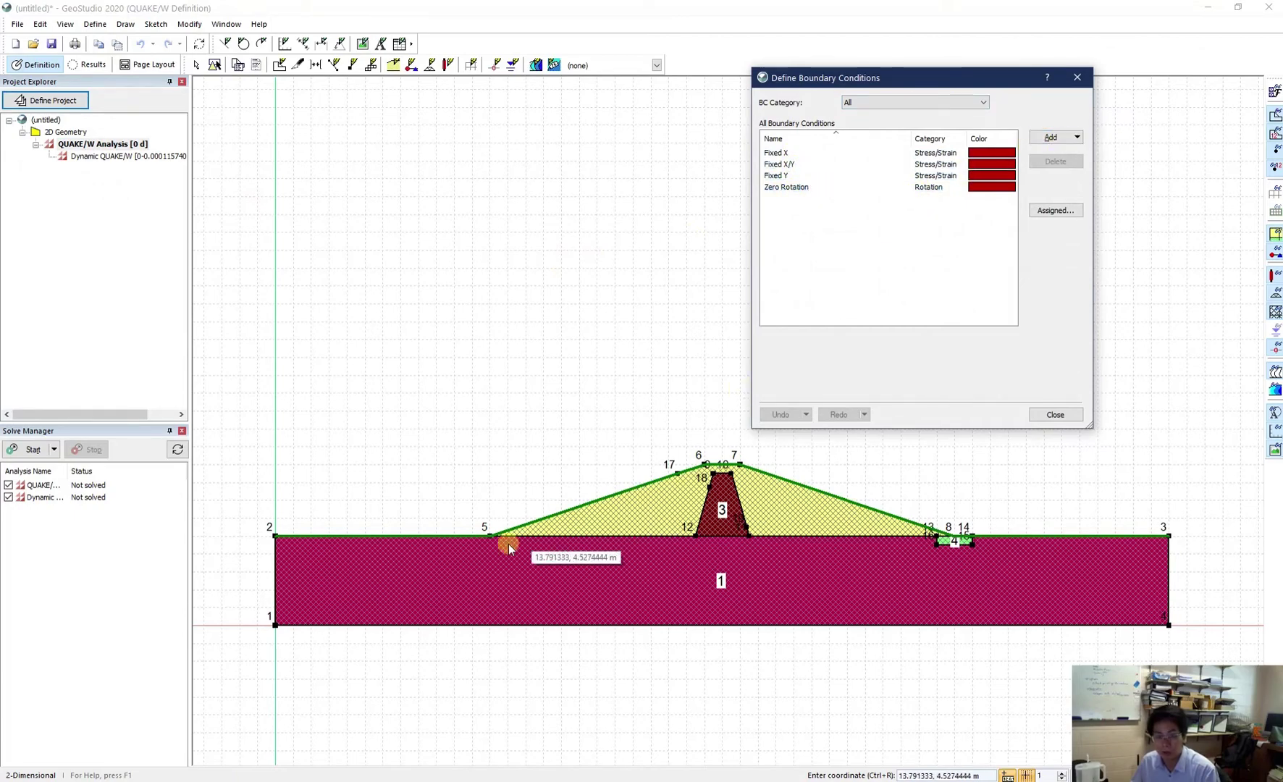
click(1079, 138)
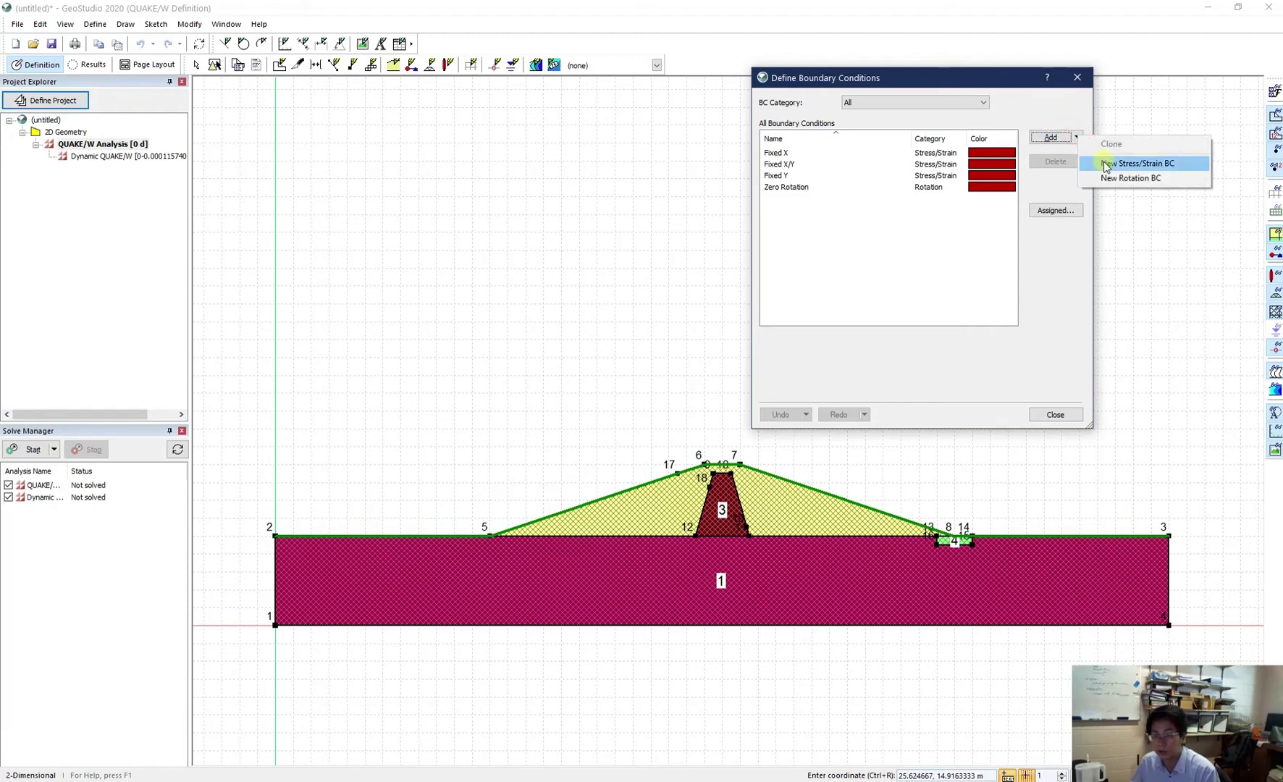
click(1106, 164)
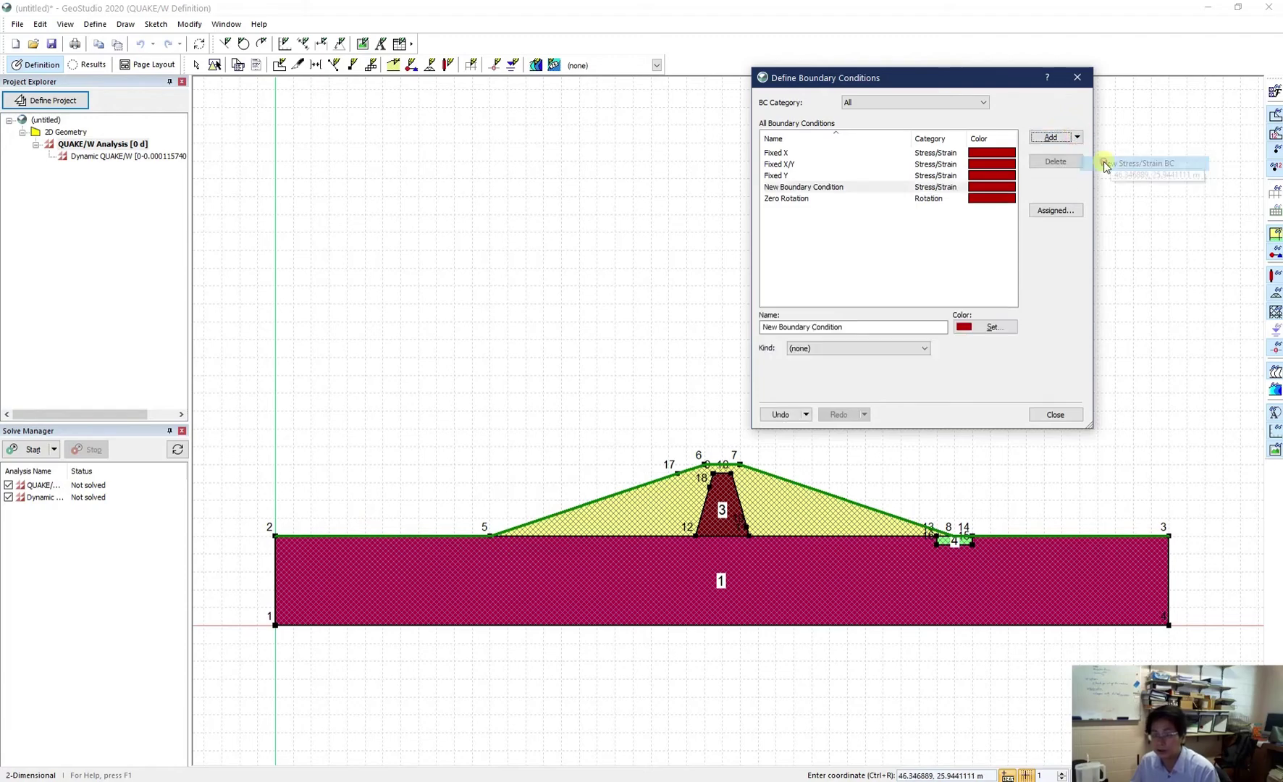
click(825, 349)
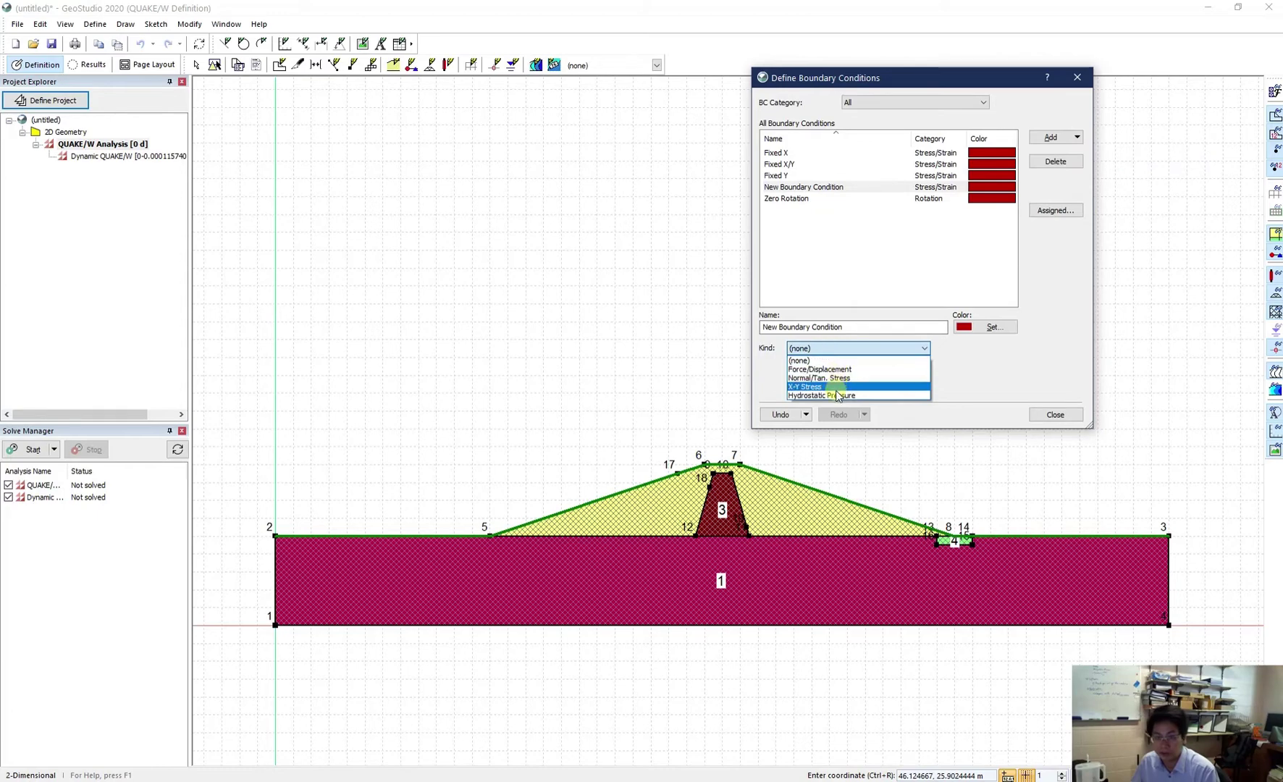
click(836, 396)
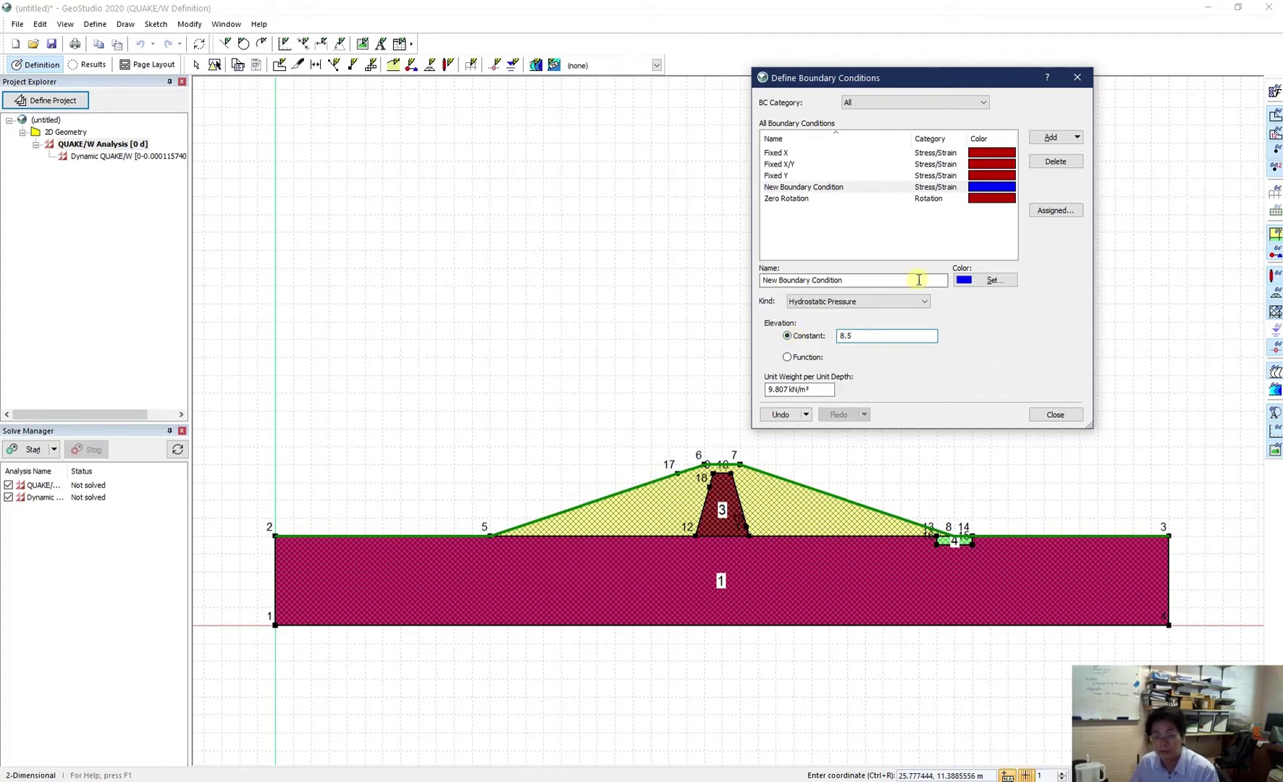
click(1065, 418)
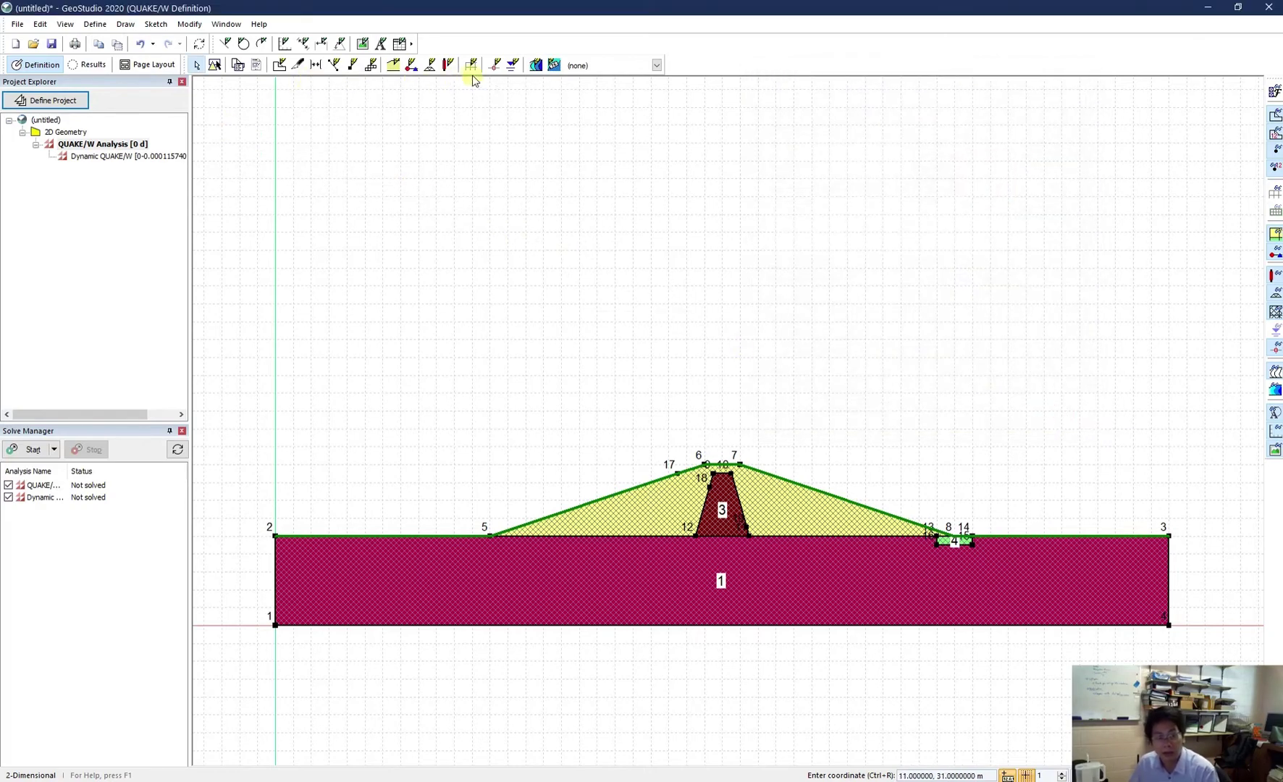
- Fix the foundation's left and right edges in X and its base in X/Y
click(412, 66)
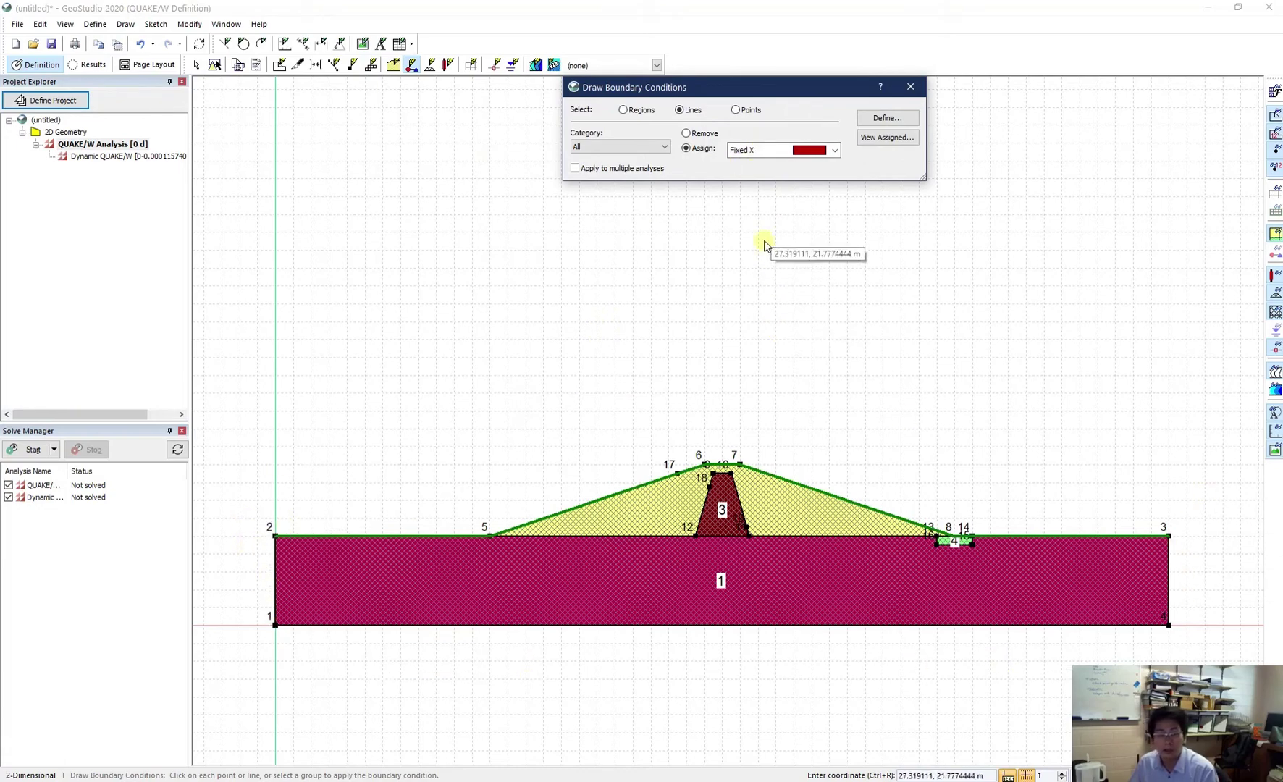
click(757, 152)
click(756, 151)
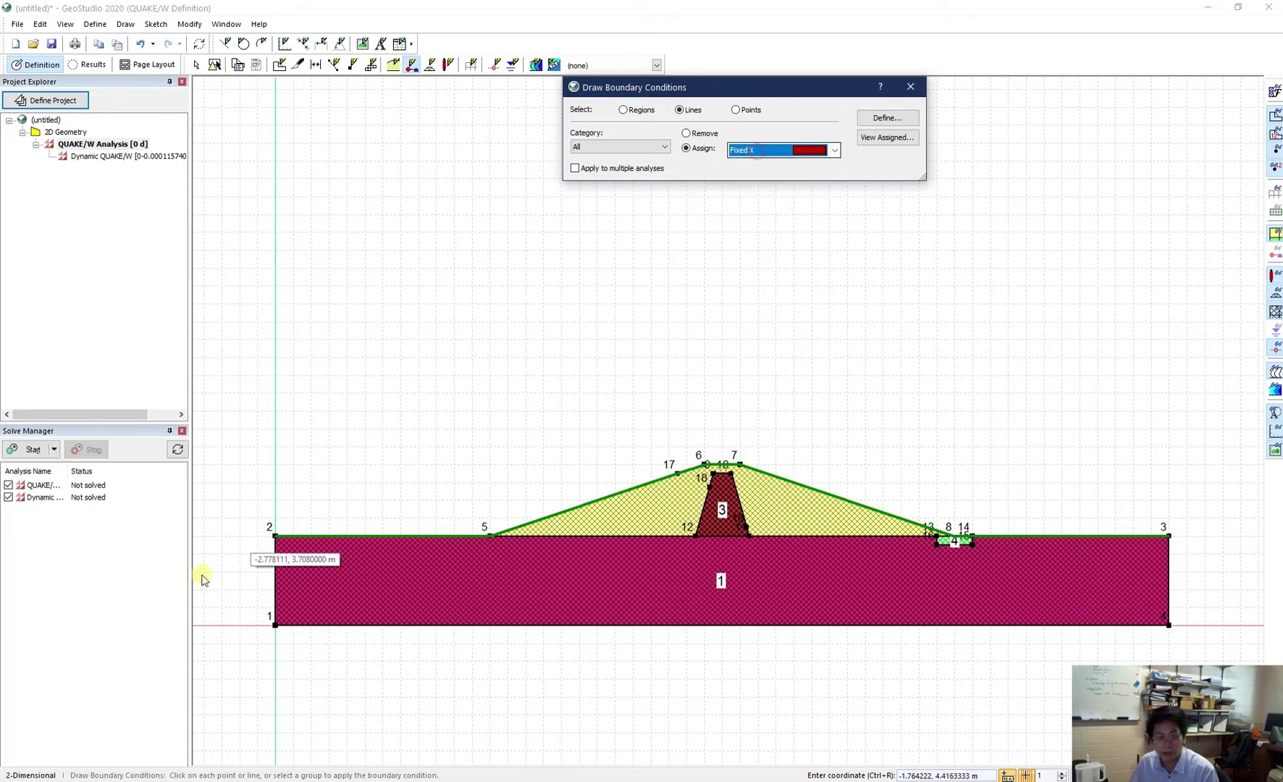
click(271, 566)
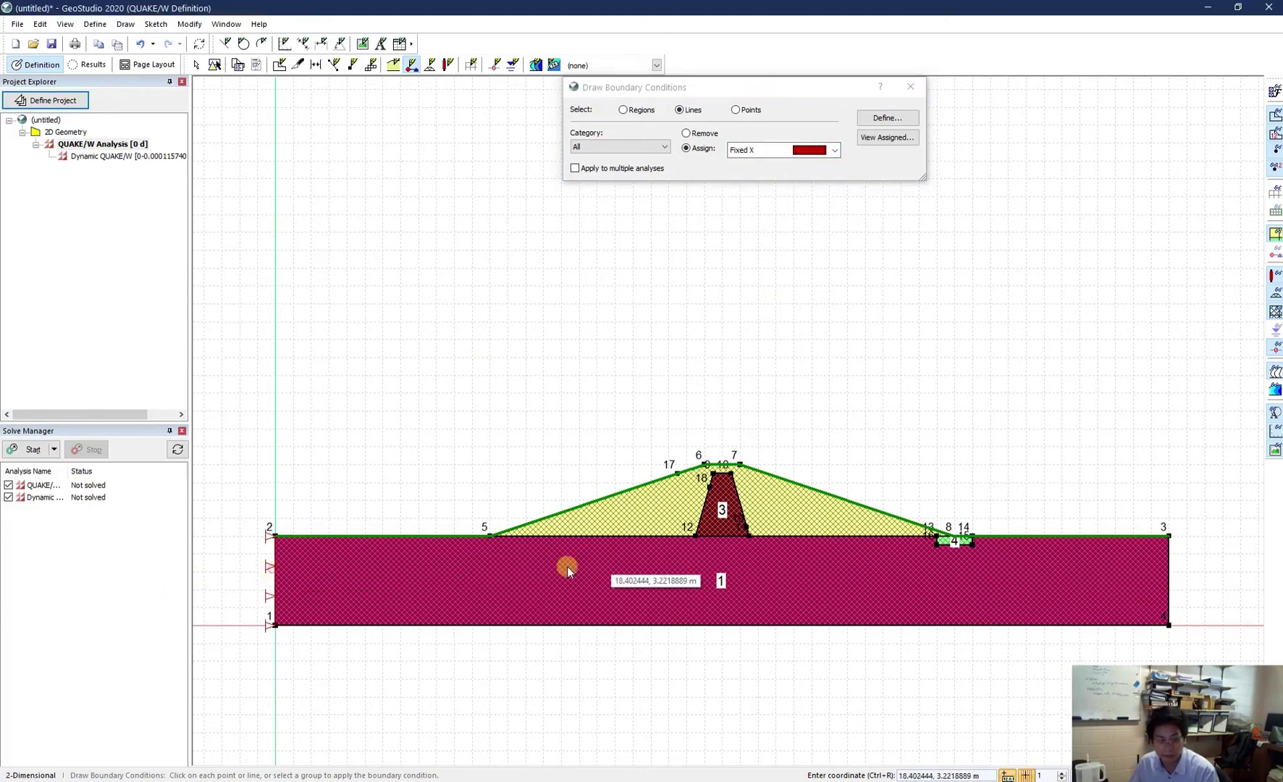
click(1173, 591)
click(734, 155)
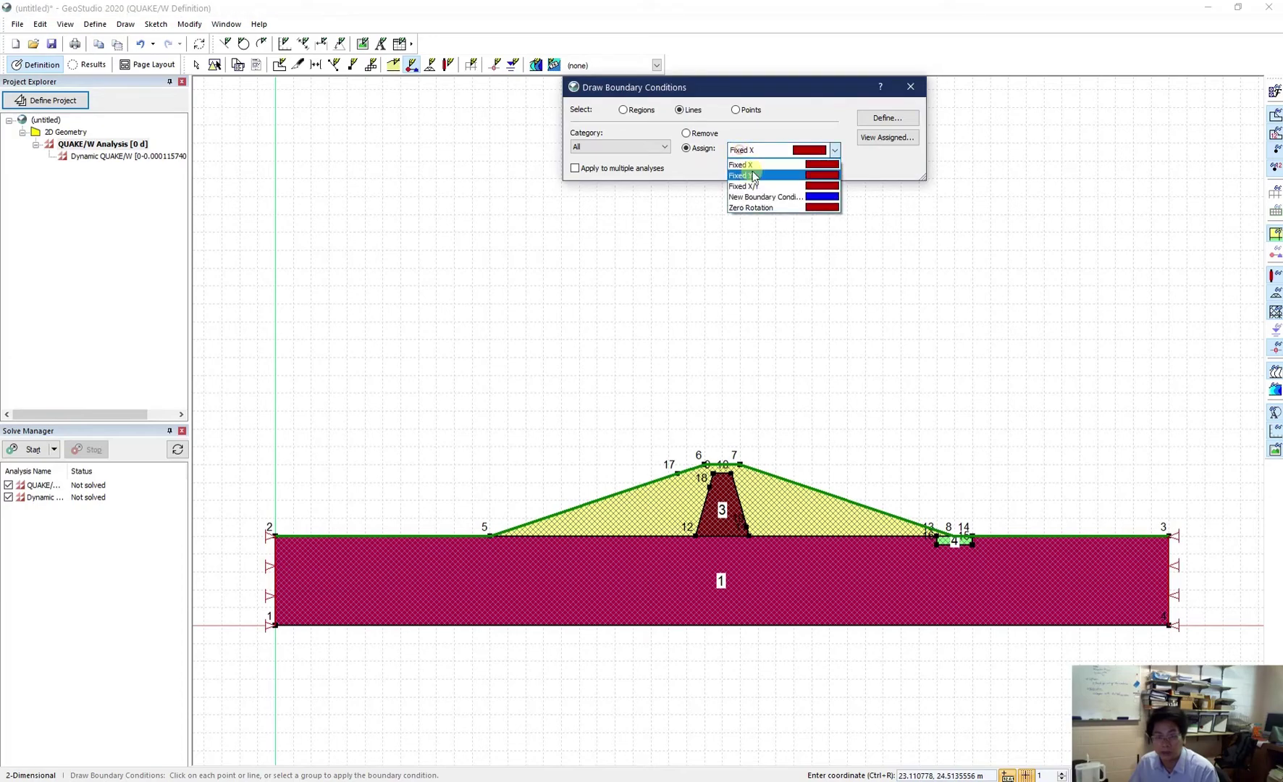
click(754, 187)
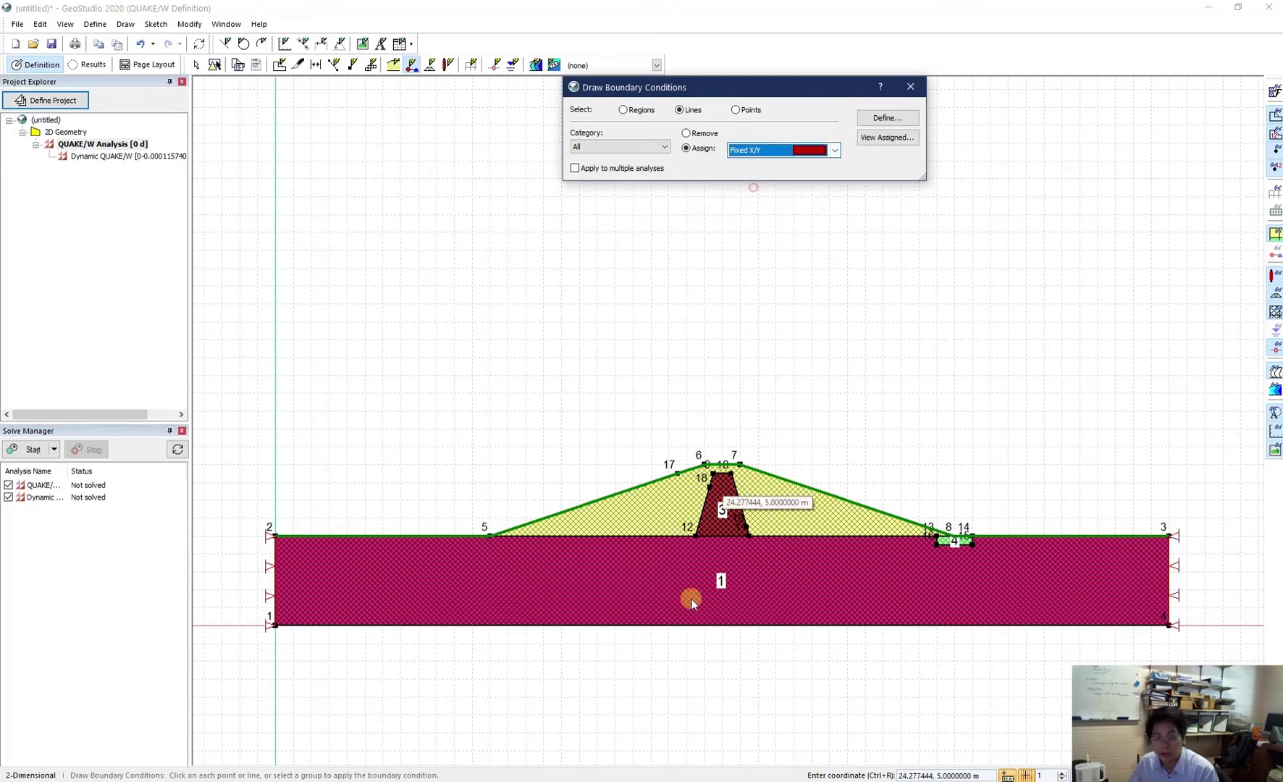
click(650, 625)
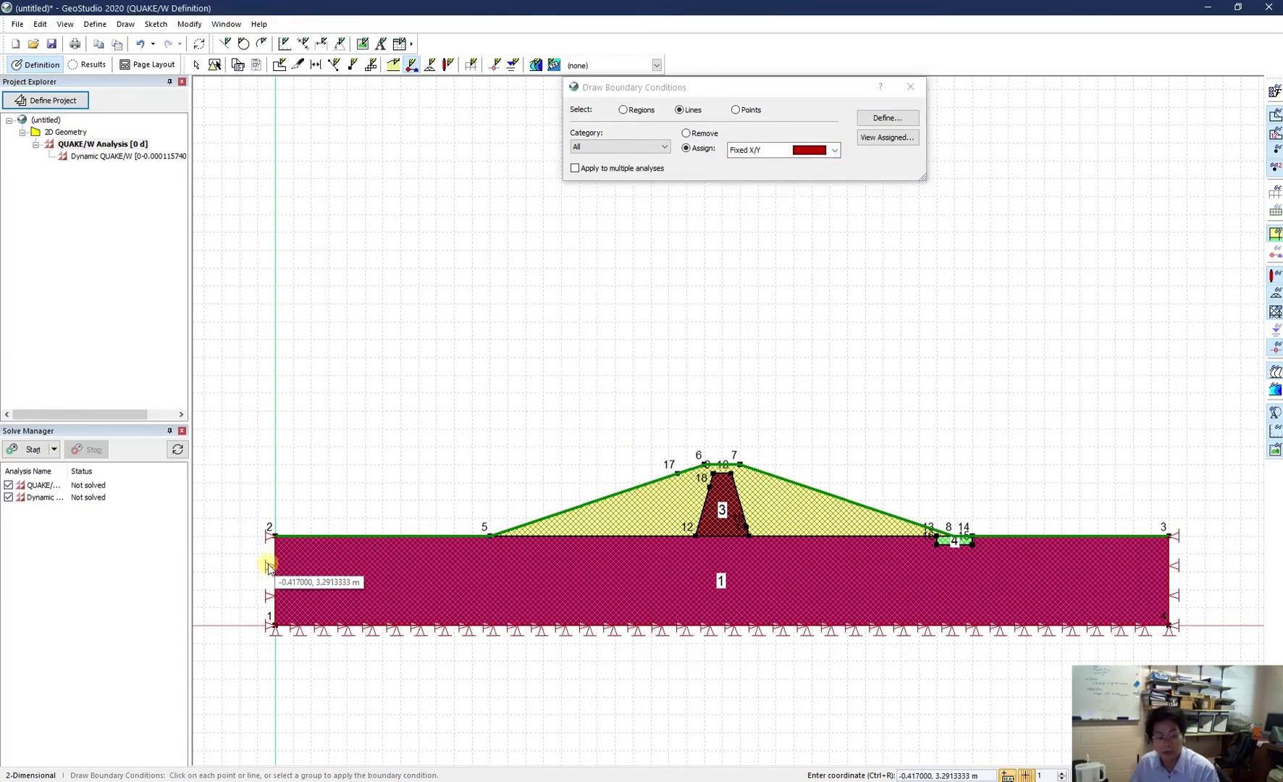
- Apply the hydrostatic pressure condition along lines 2–5 and 5–17 upstream
click(775, 151)
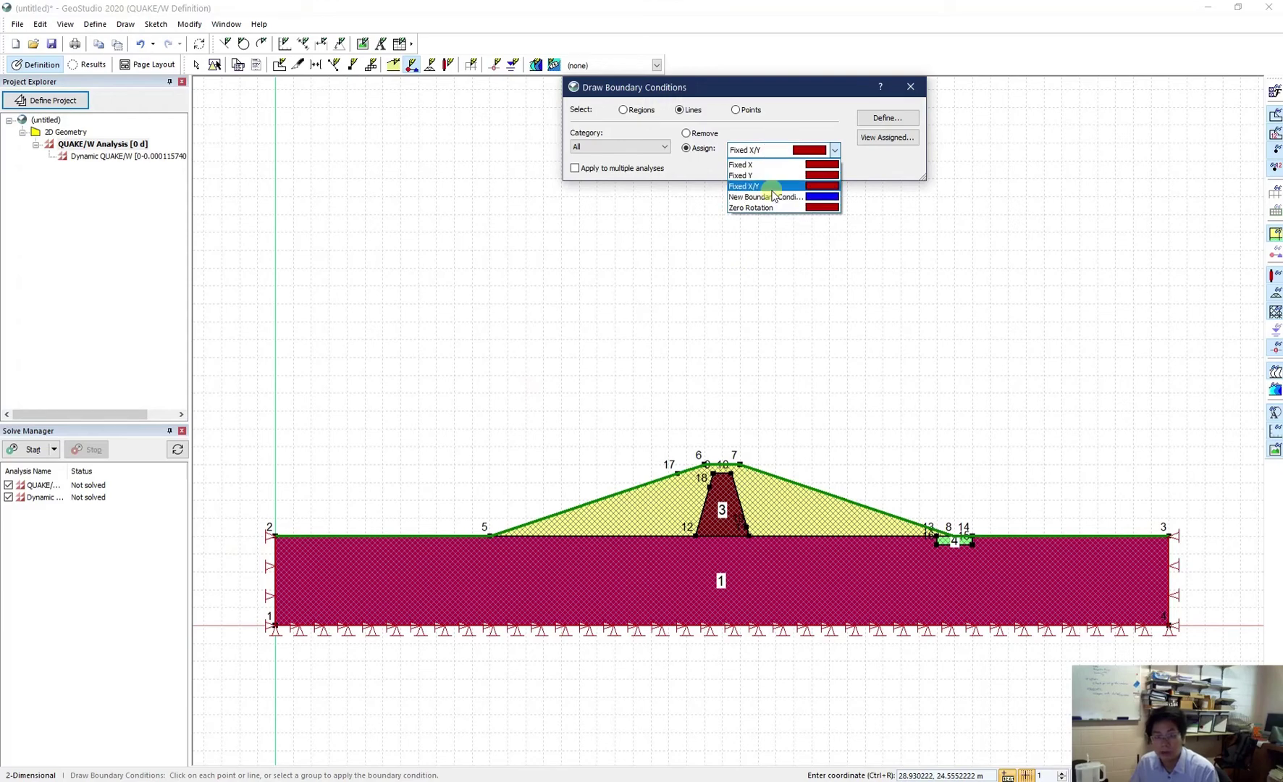
click(772, 196)
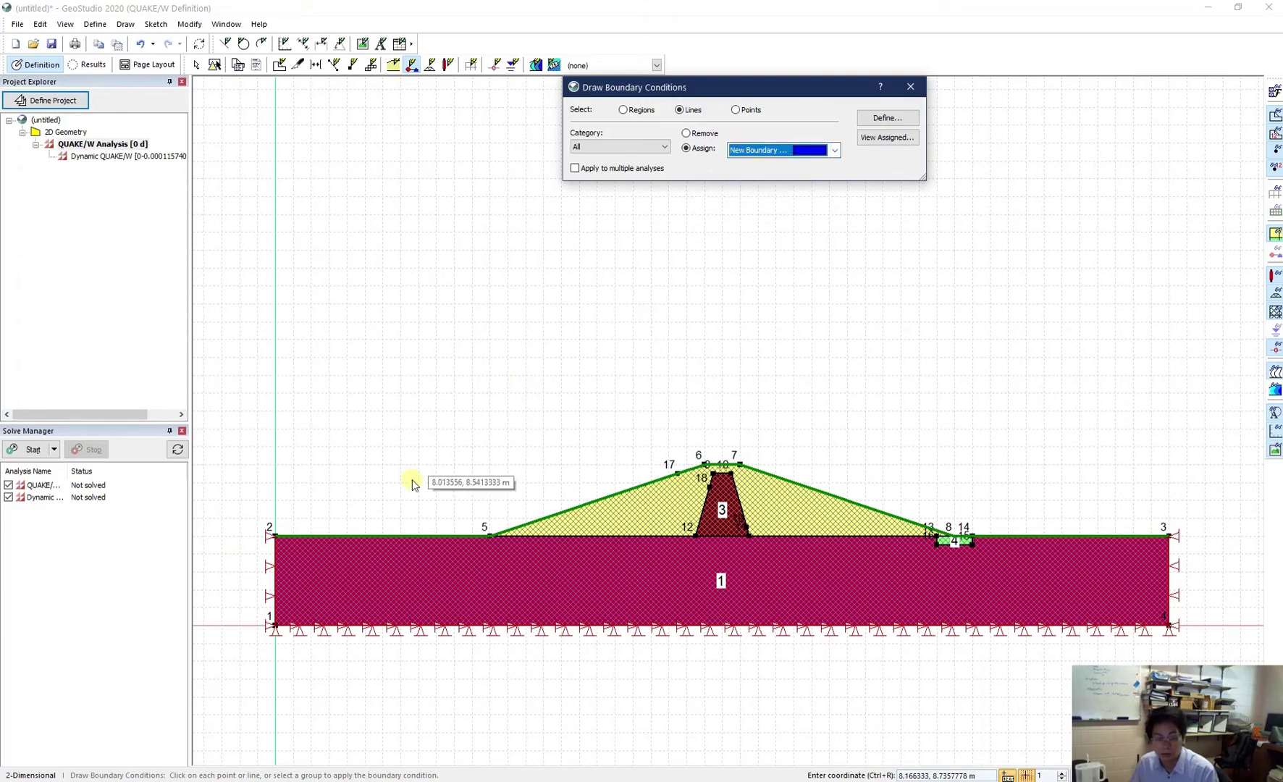
click(368, 534)
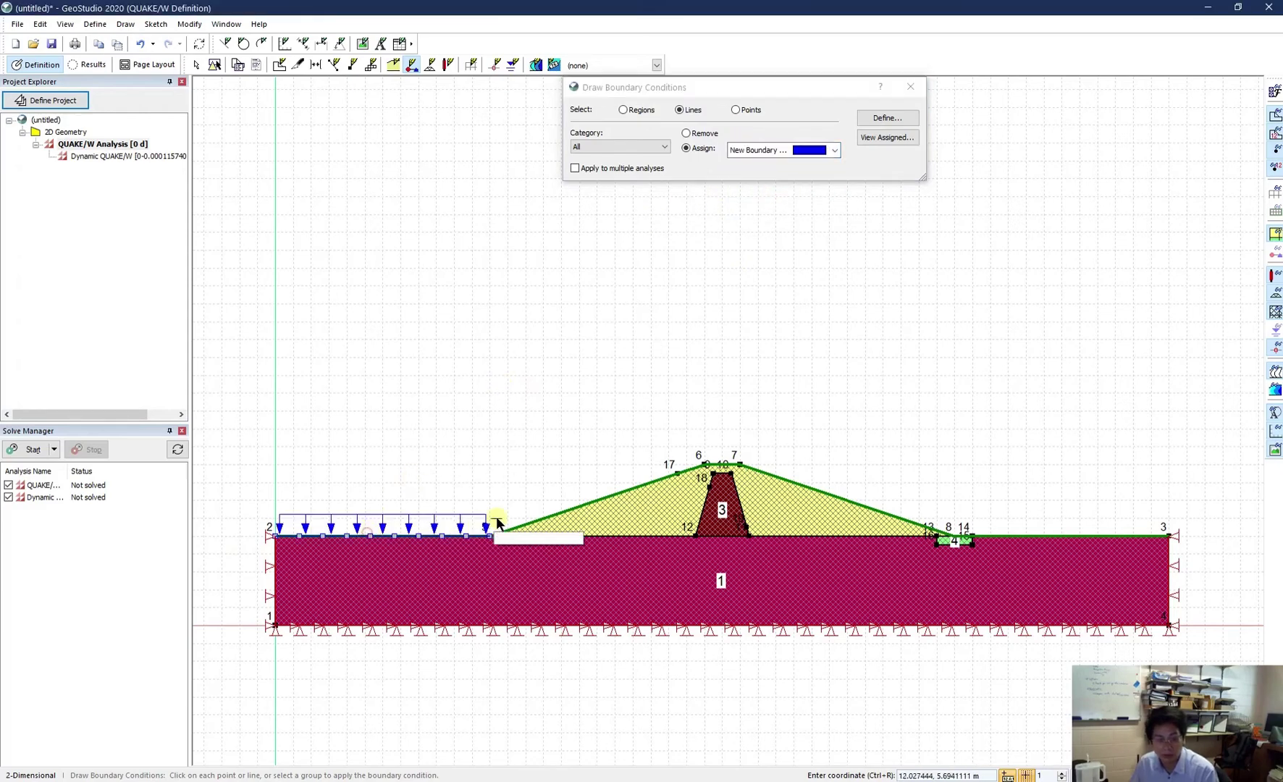
click(535, 519)
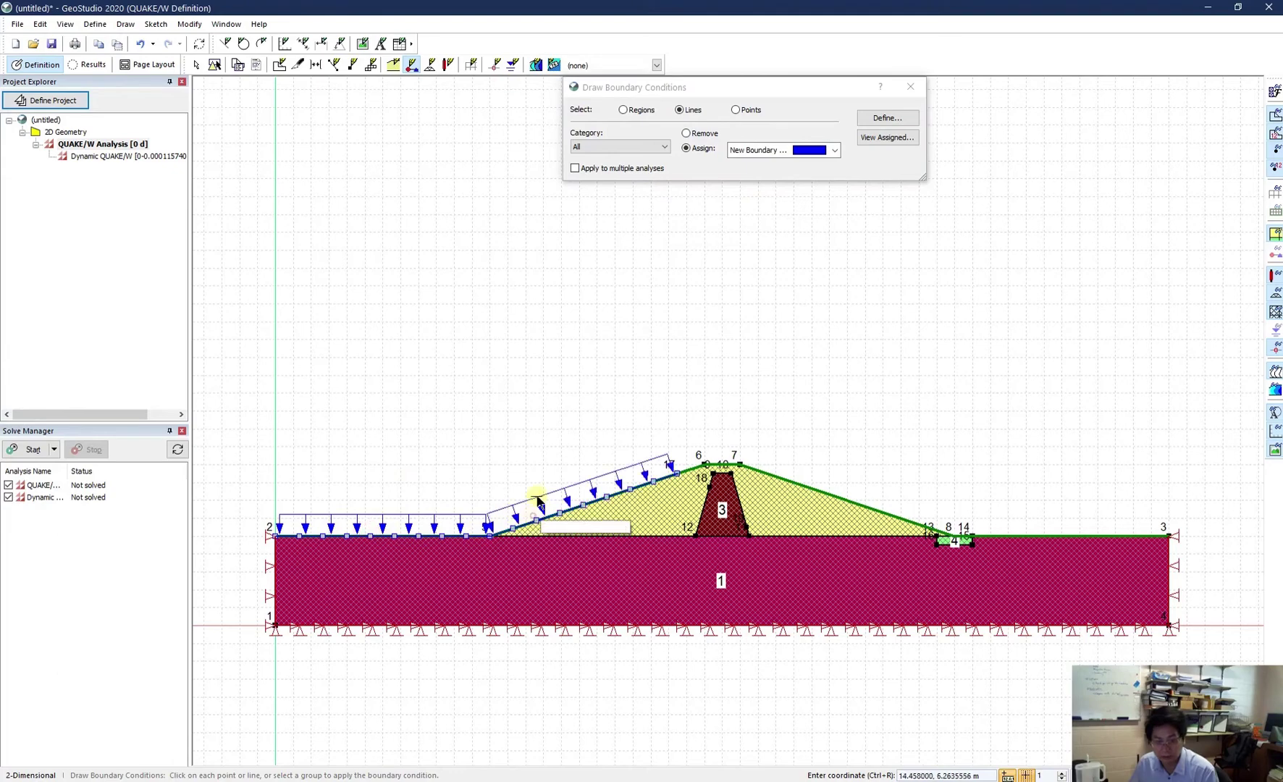
- In the Dynamic QUAKE/W analysis, fix the foundation's left and right edges in Y
click(922, 89)
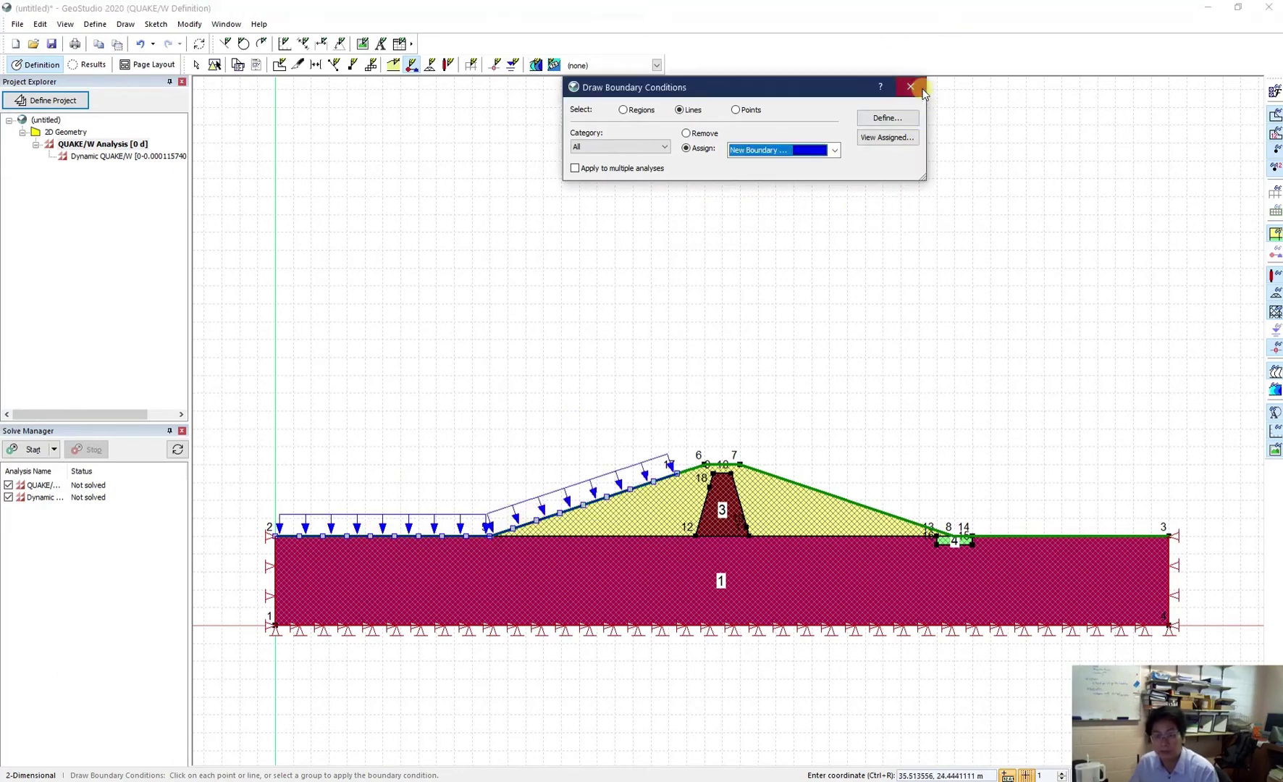
click(87, 157)
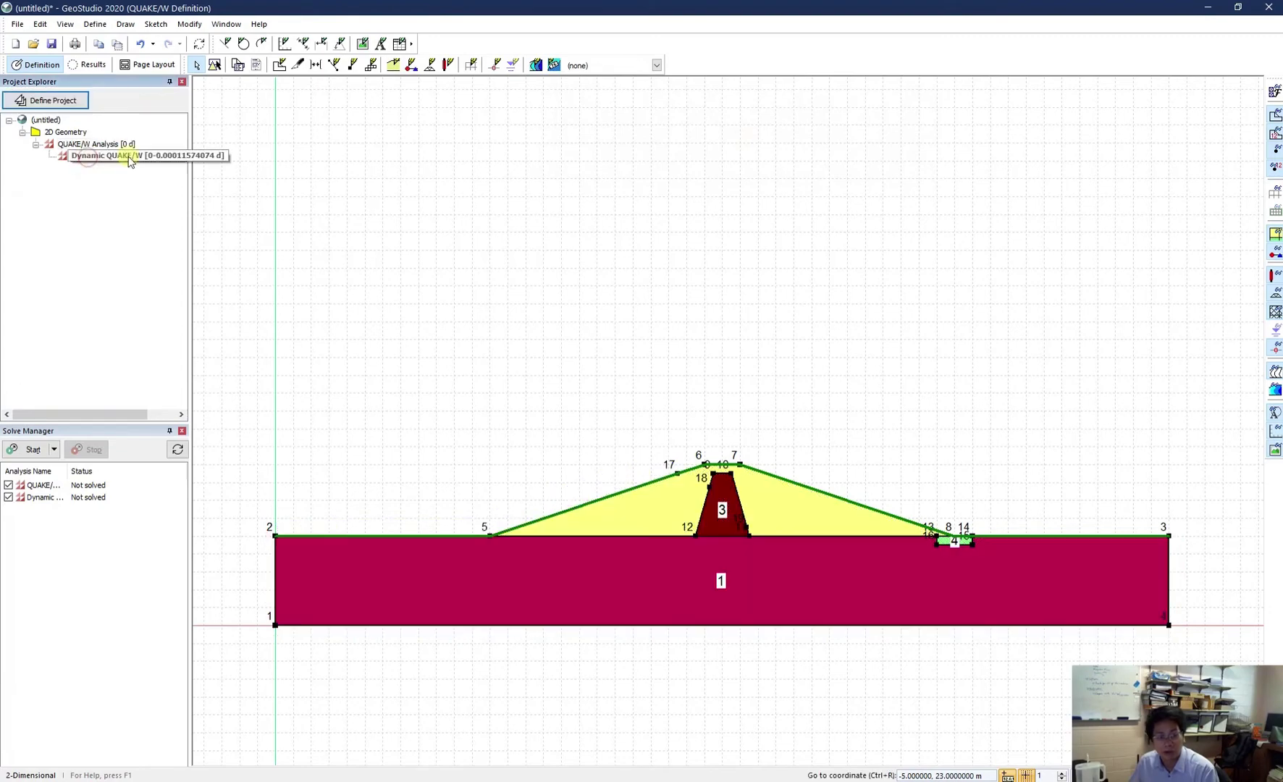
click(411, 66)
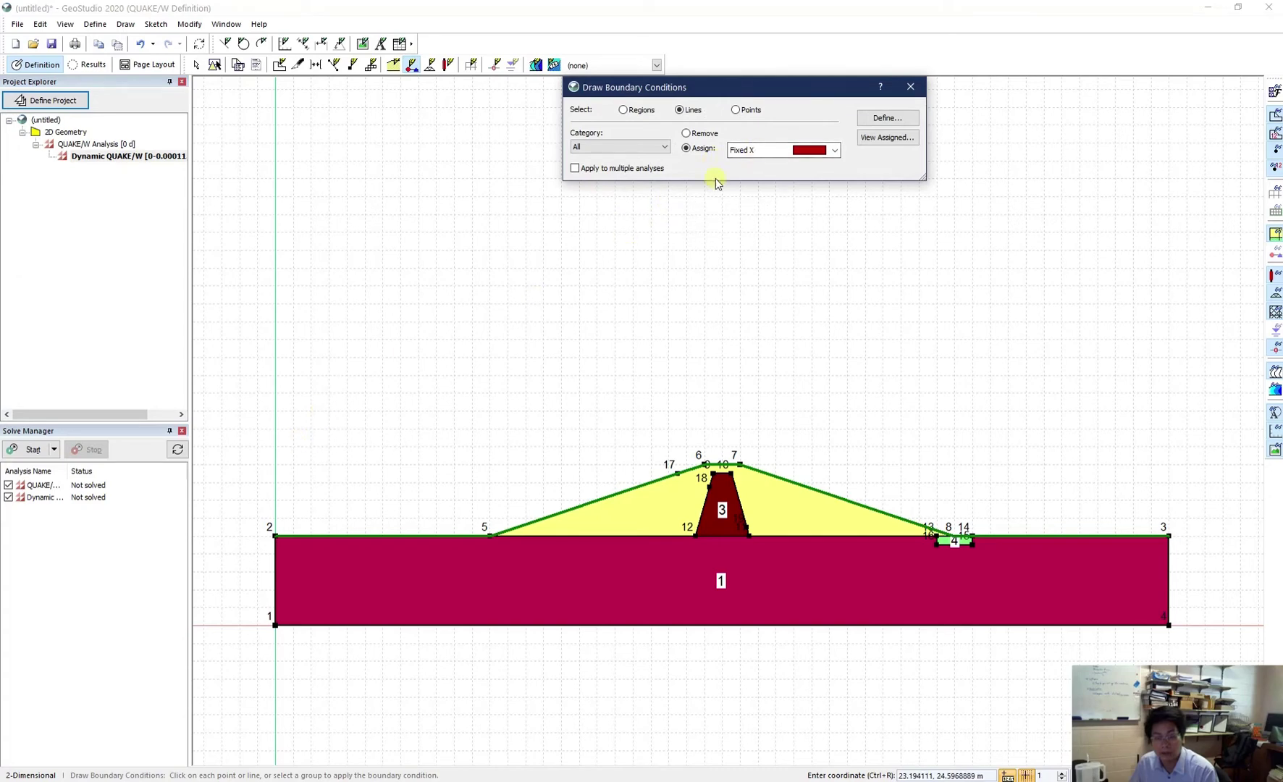
click(751, 152)
click(751, 176)
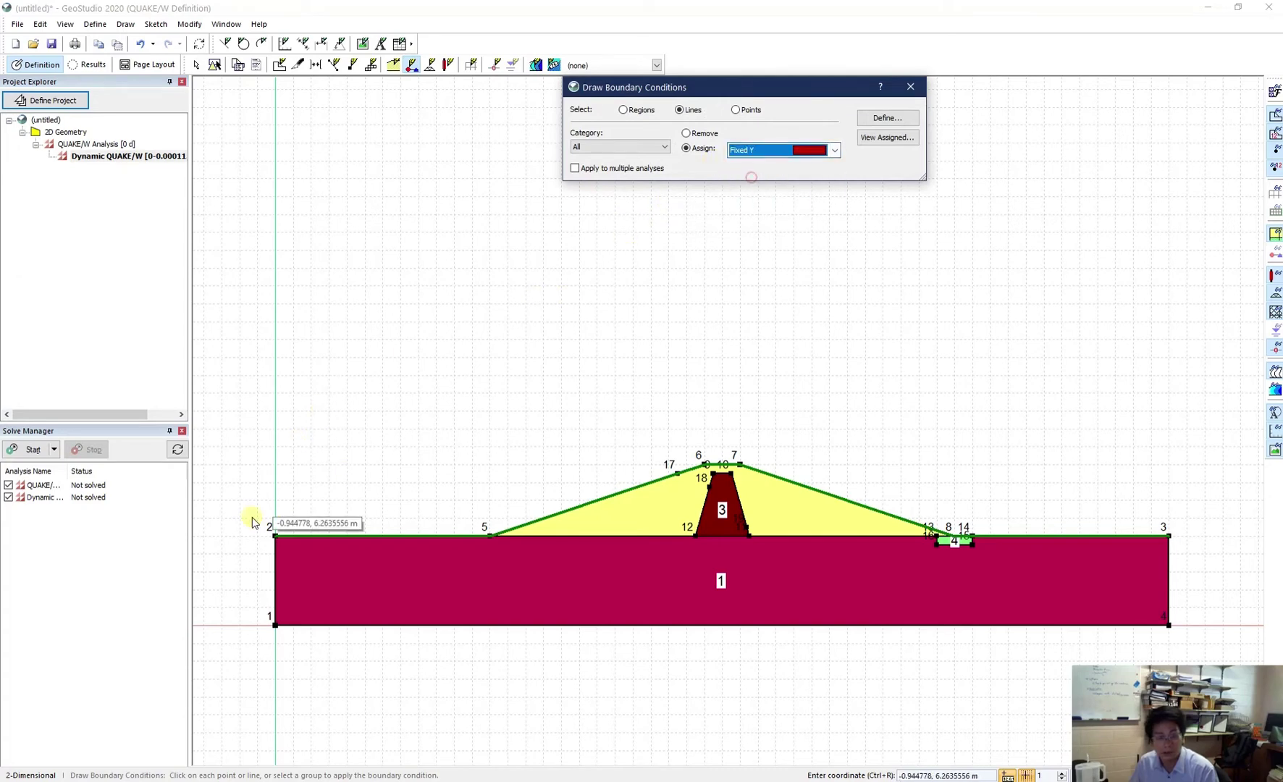
click(275, 564)
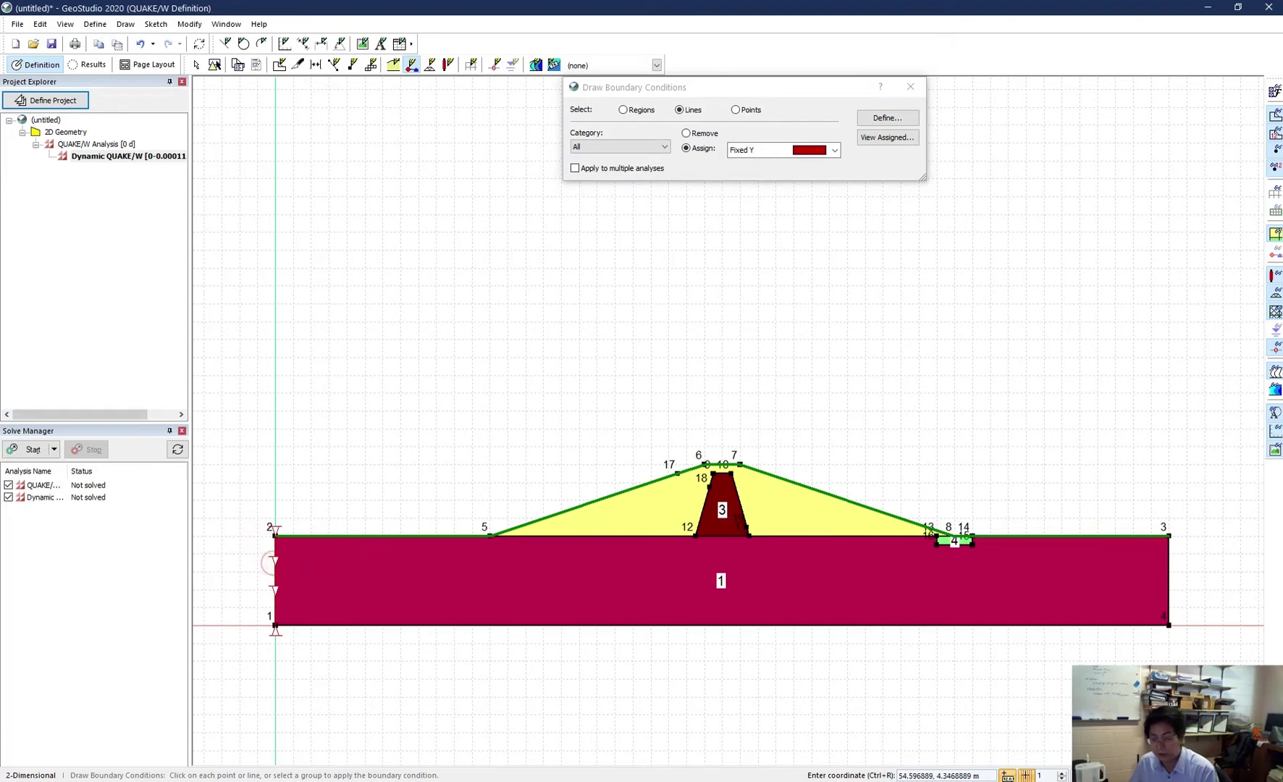
click(1172, 572)
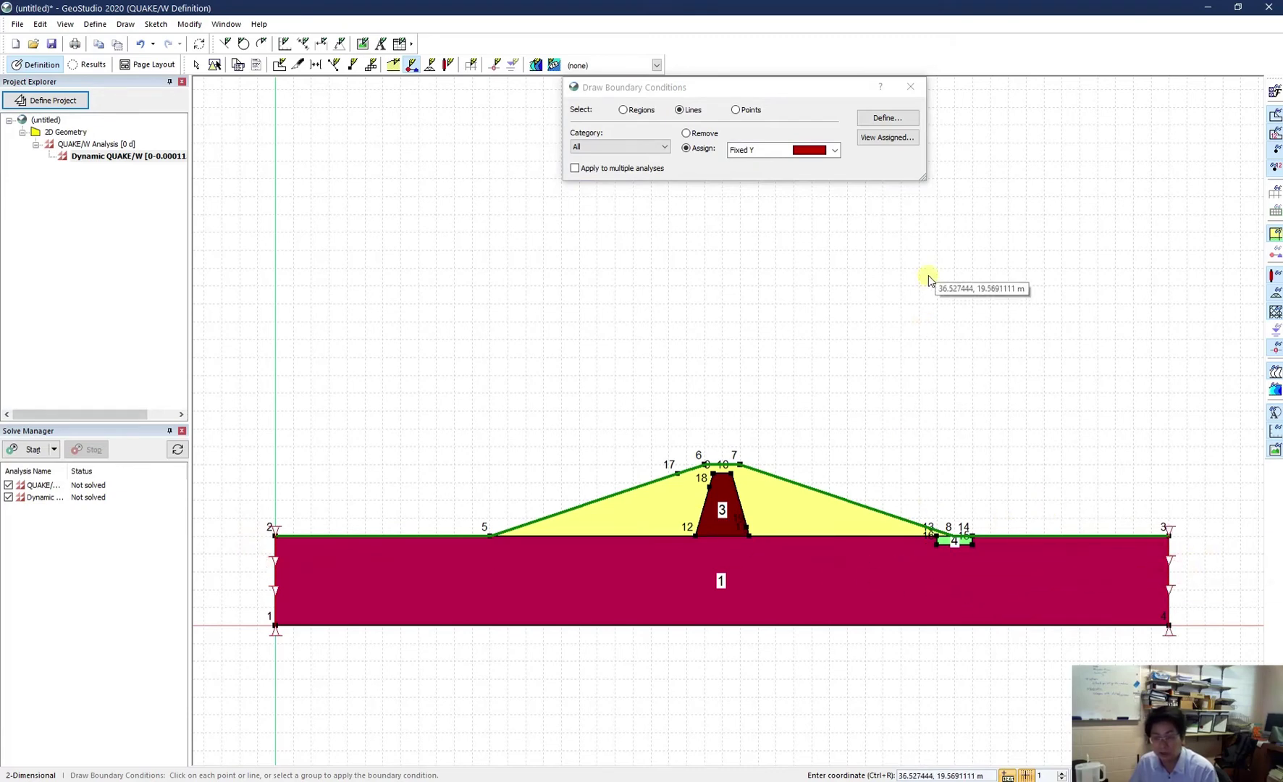
- Fix the dynamic analysis foundation base in both X and Y
click(781, 151)
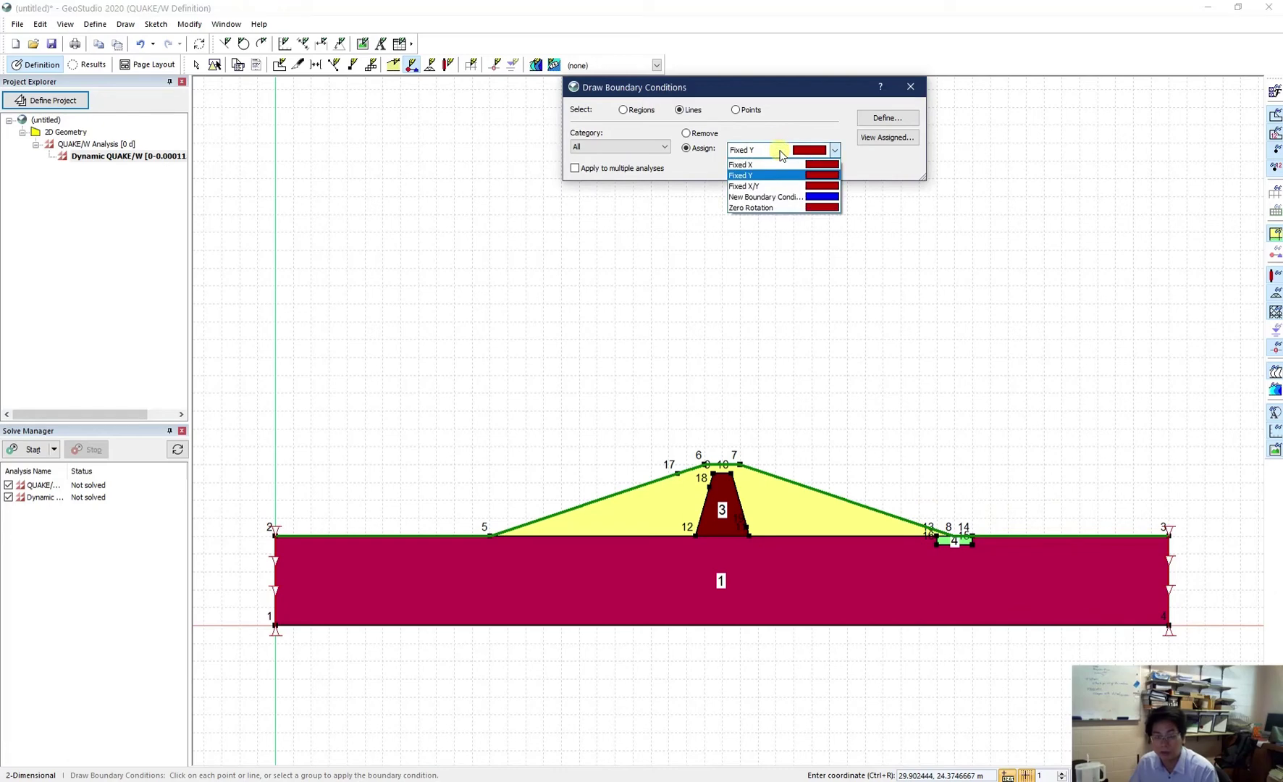
click(761, 186)
click(761, 623)
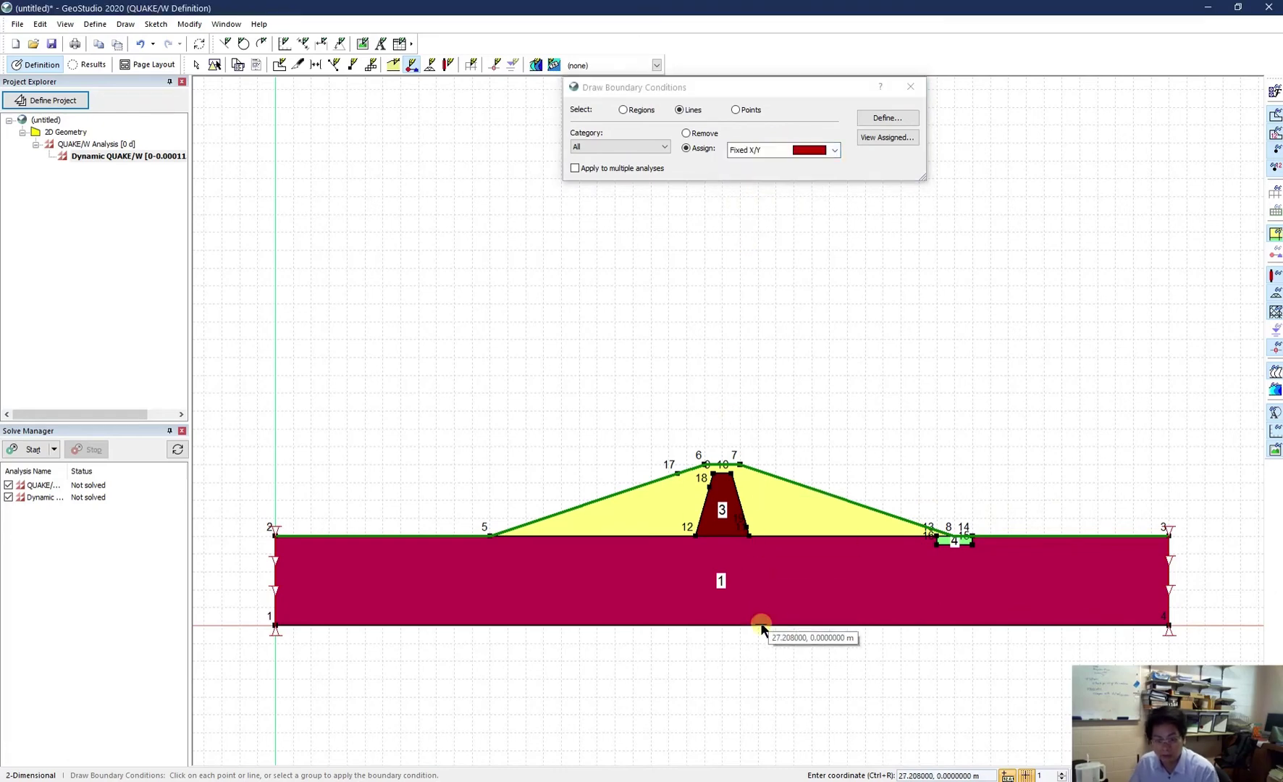
click(766, 151)
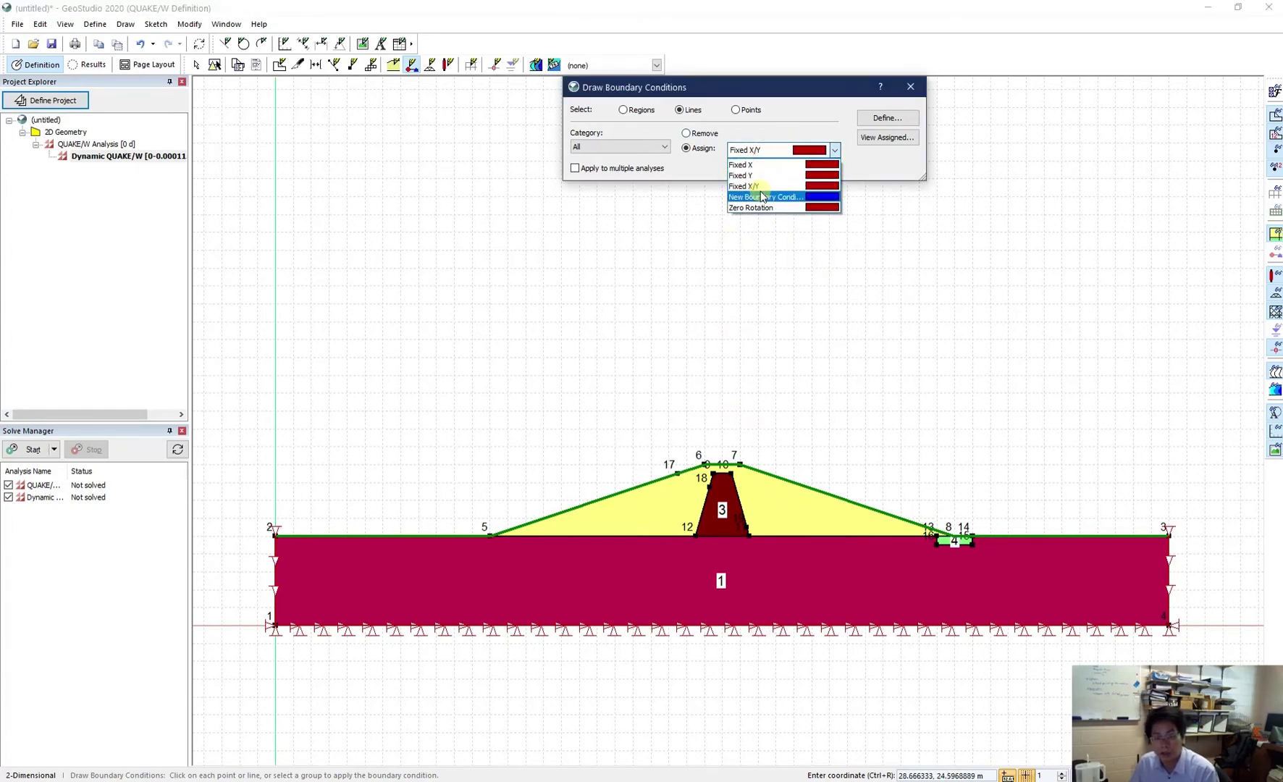
click(805, 125)
click(911, 81)
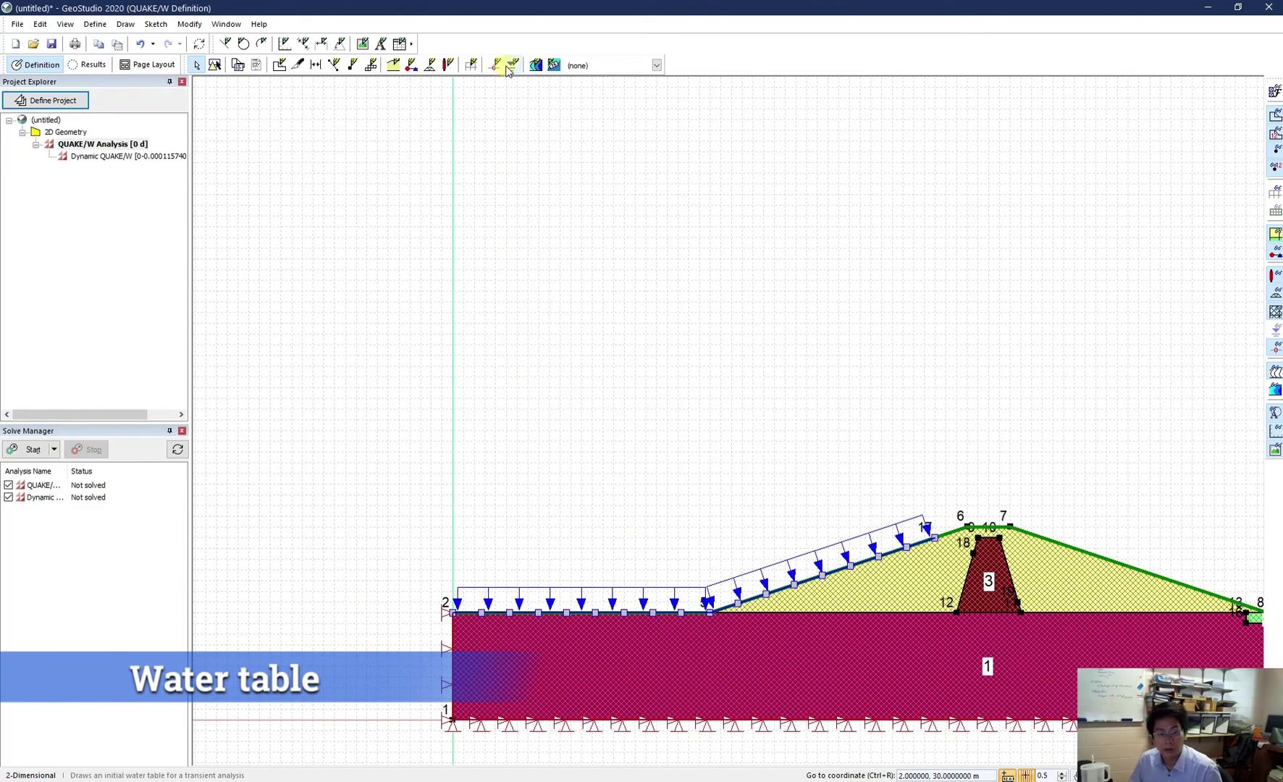
- Start the water table with 5 m maximum negative head, from elevation 8.5 across to (24, 8)
click(512, 67)
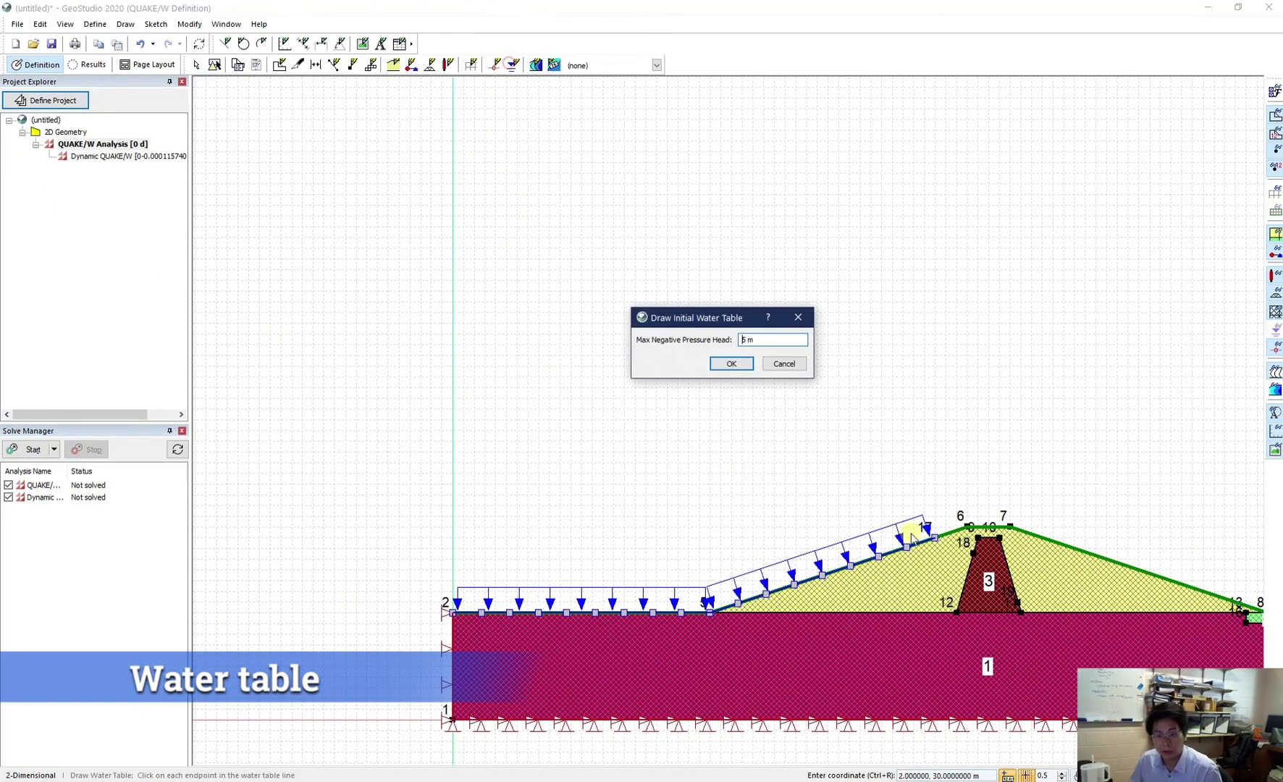
click(732, 363)
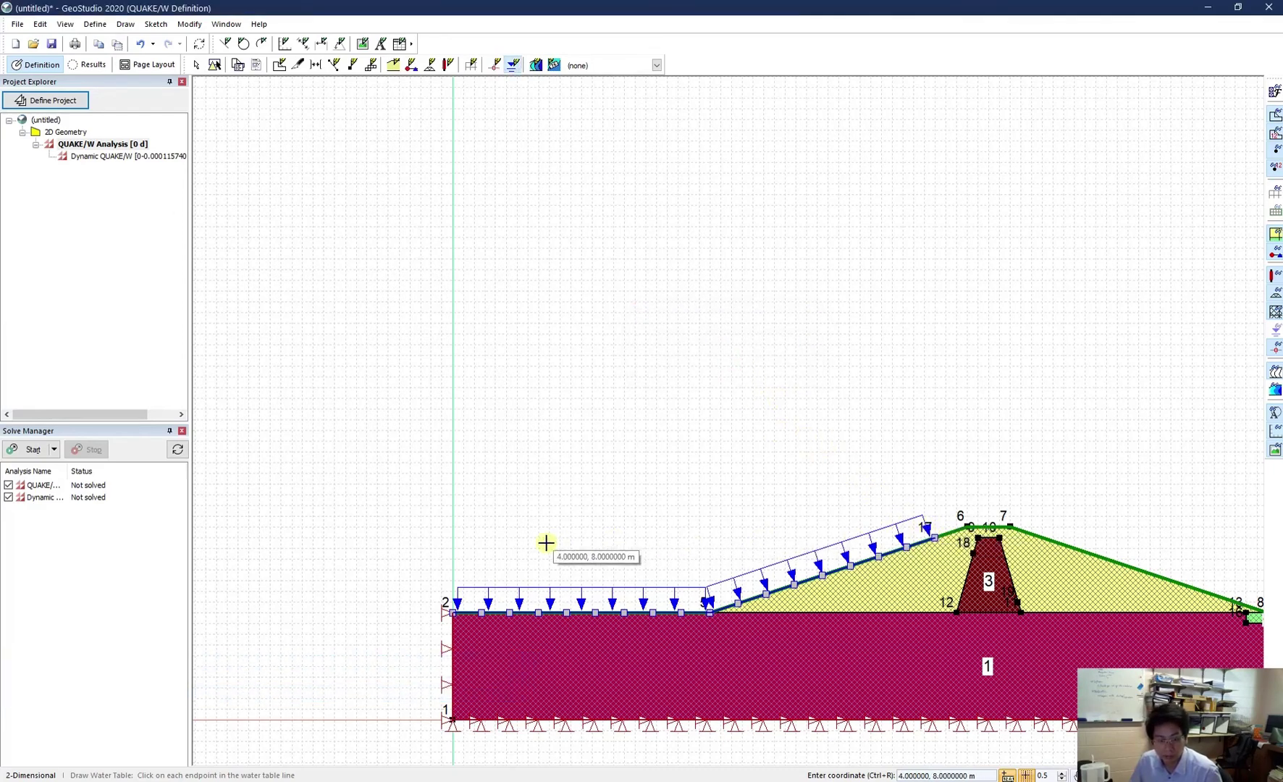
click(450, 538)
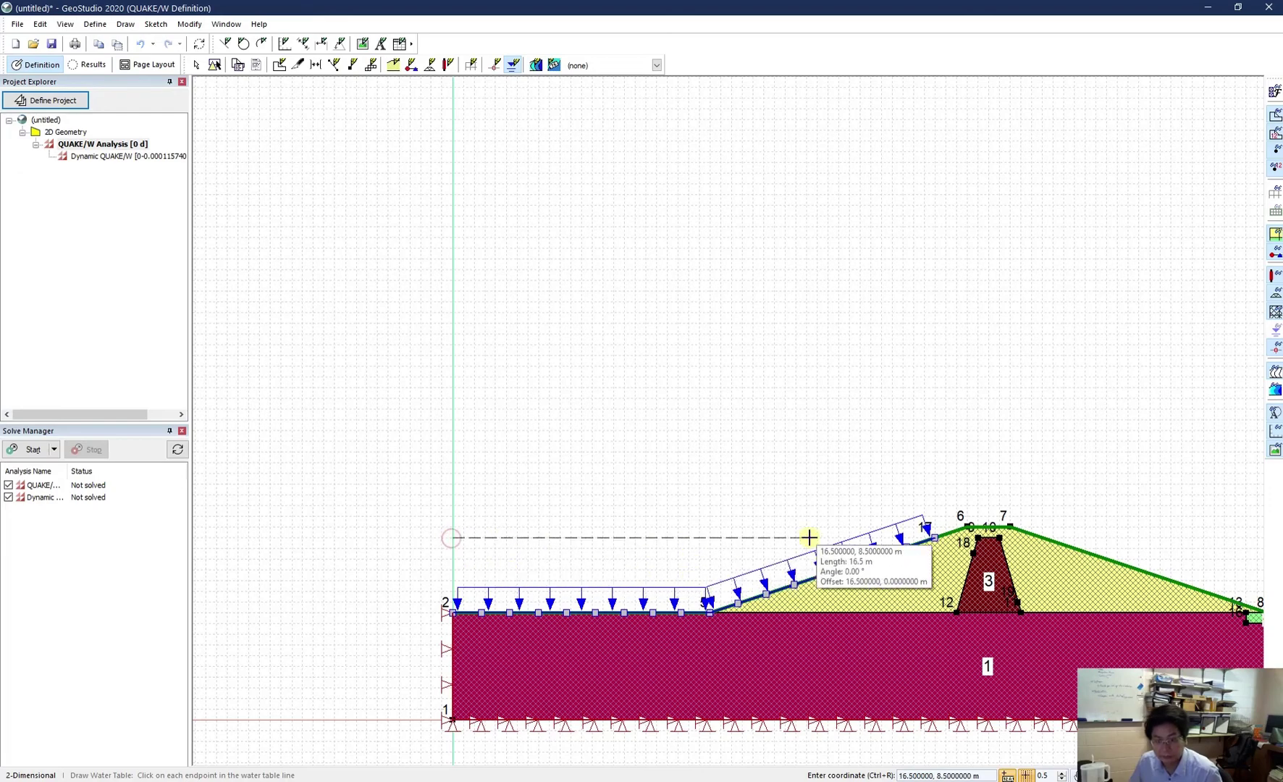
click(934, 538)
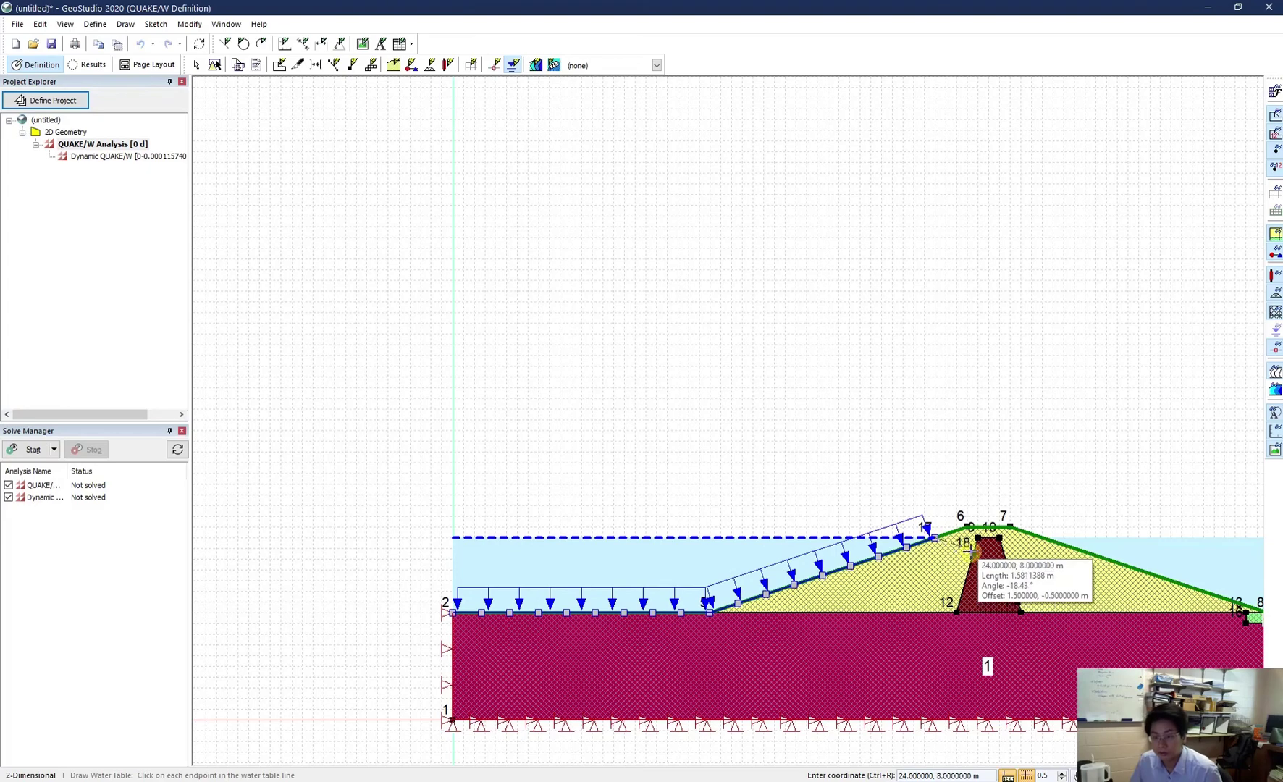
click(967, 551)
click(1020, 603)
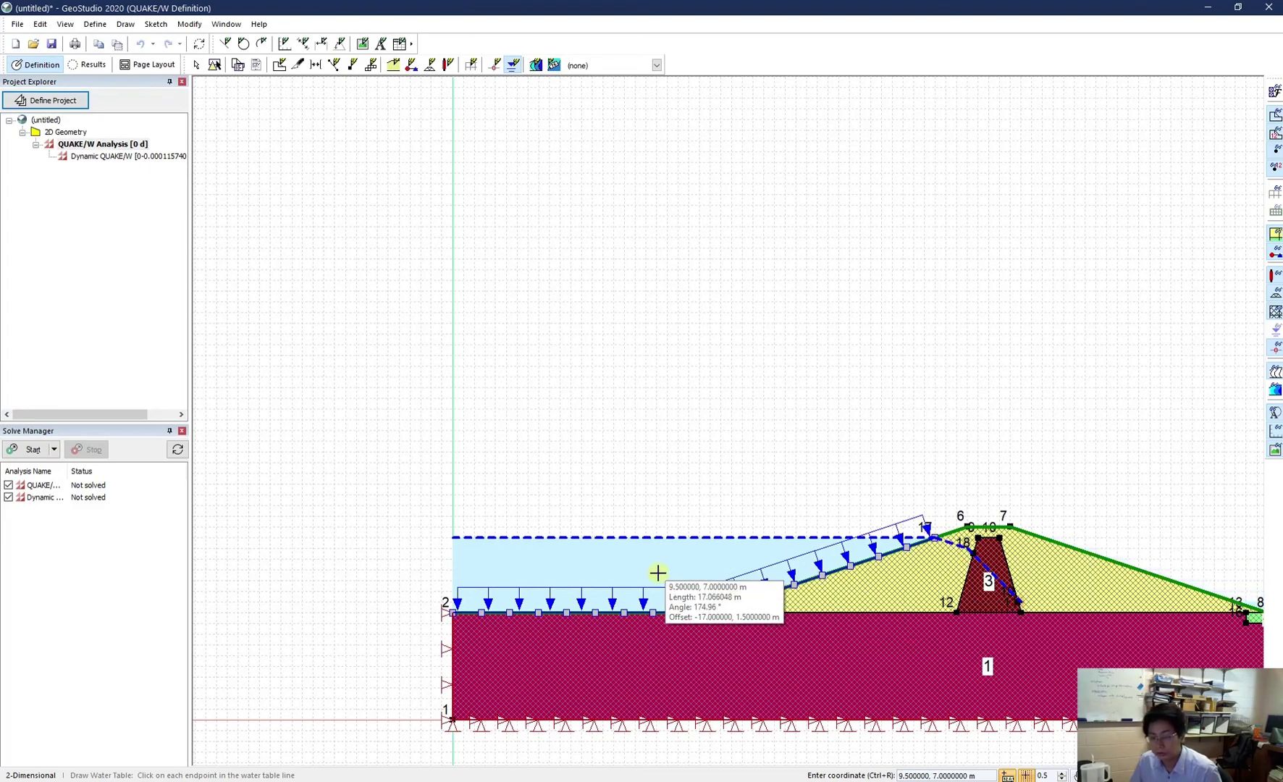
- Continue the water table through the drain near (37, 5) to point 3 and finish the line
scroll(658, 573, up, 2)
scroll(645, 573, down, 6)
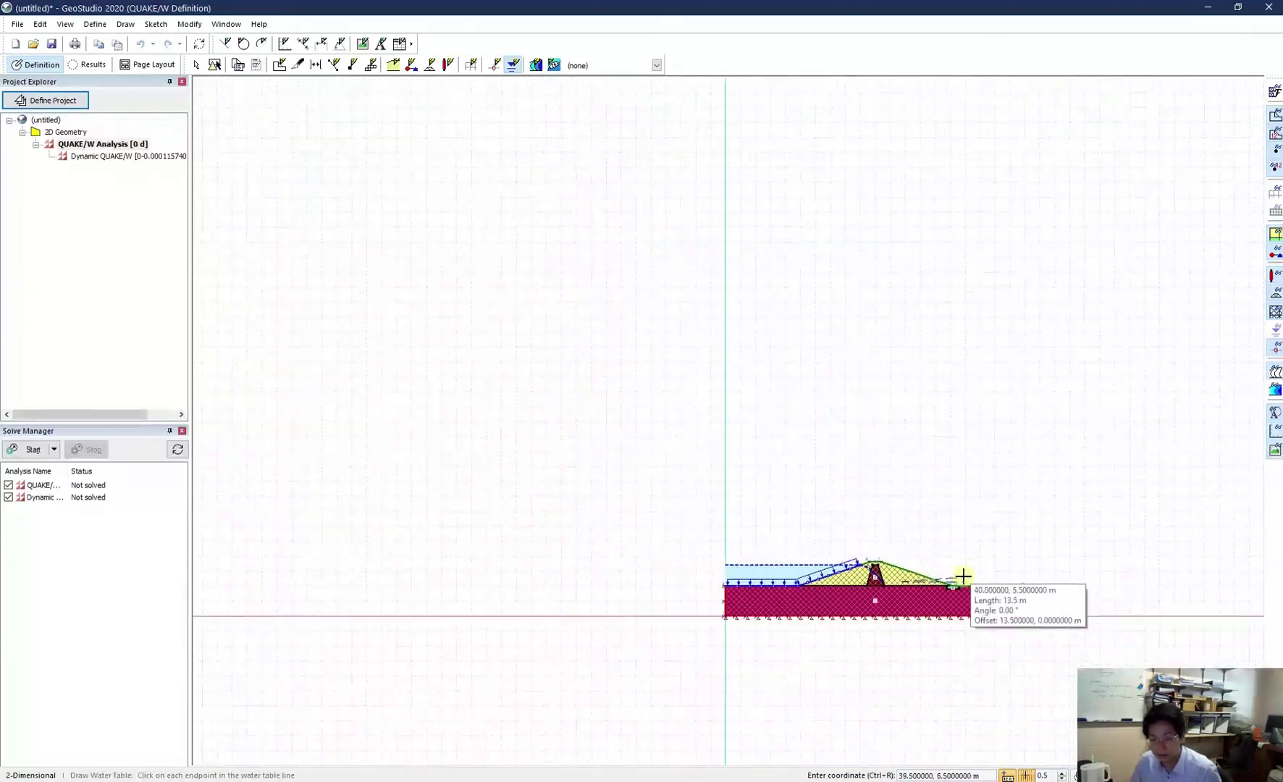
scroll(942, 577, down, 1)
scroll(954, 573, up, 5)
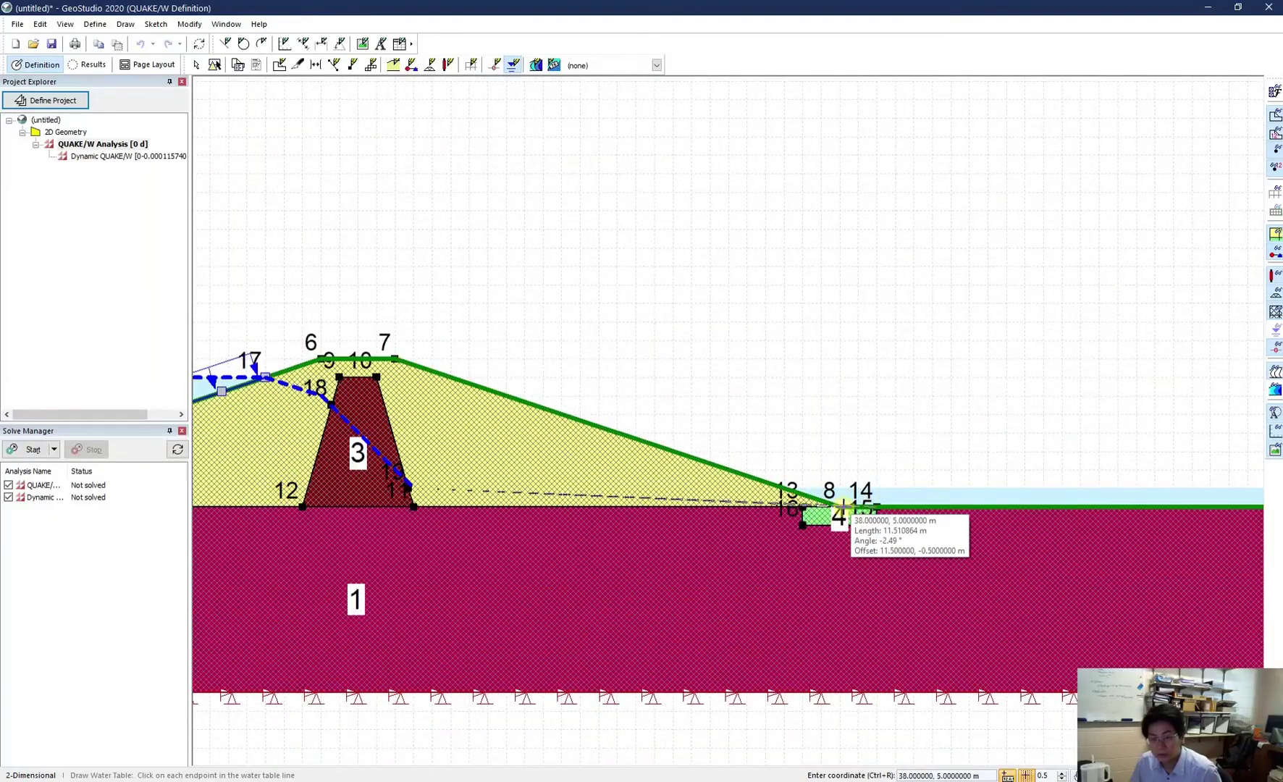
click(806, 507)
scroll(826, 520, up, 2)
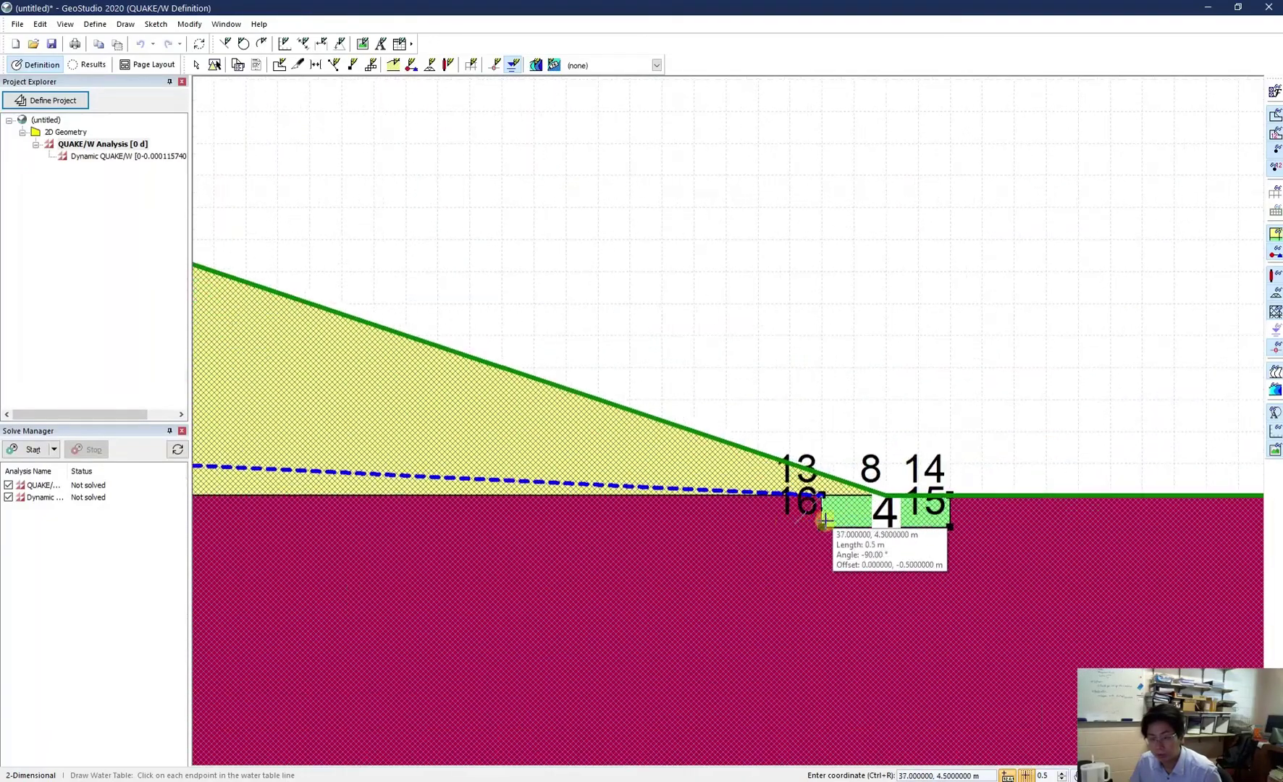
scroll(796, 515, down, 8)
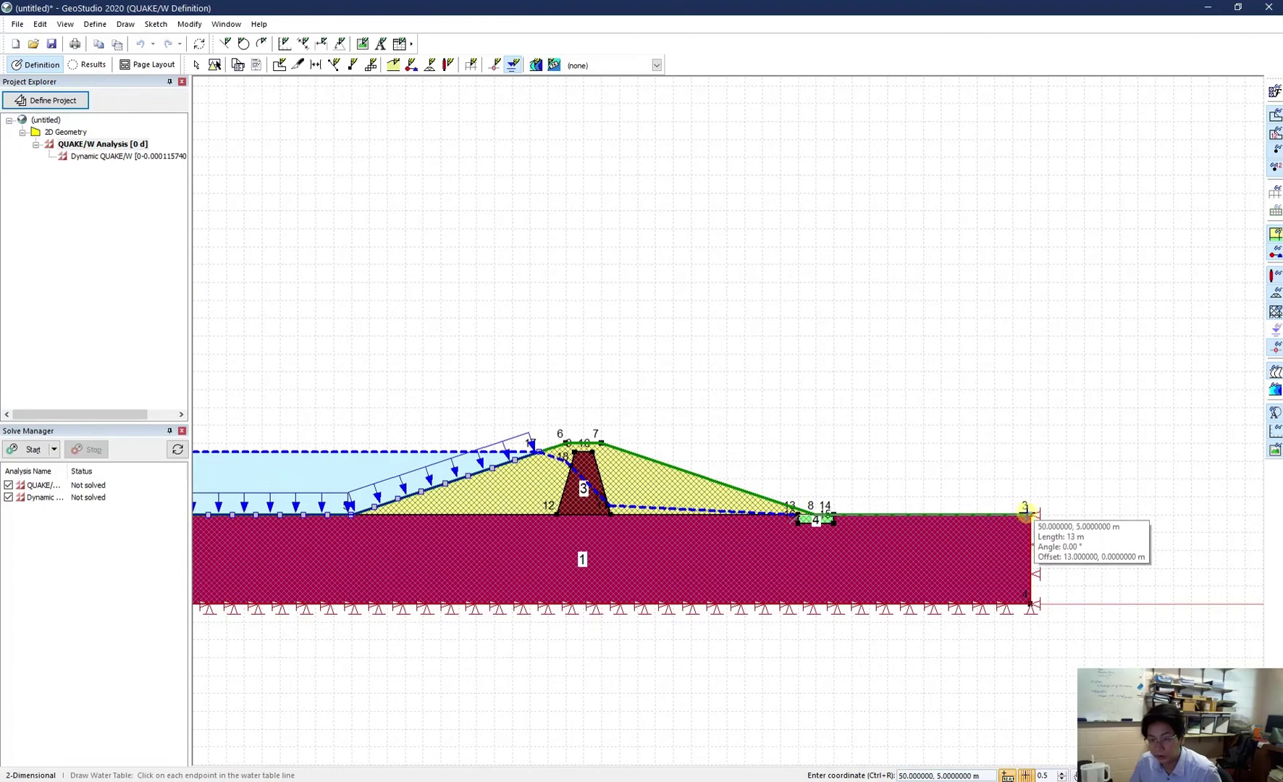
click(1024, 512)
right_click(1025, 456)
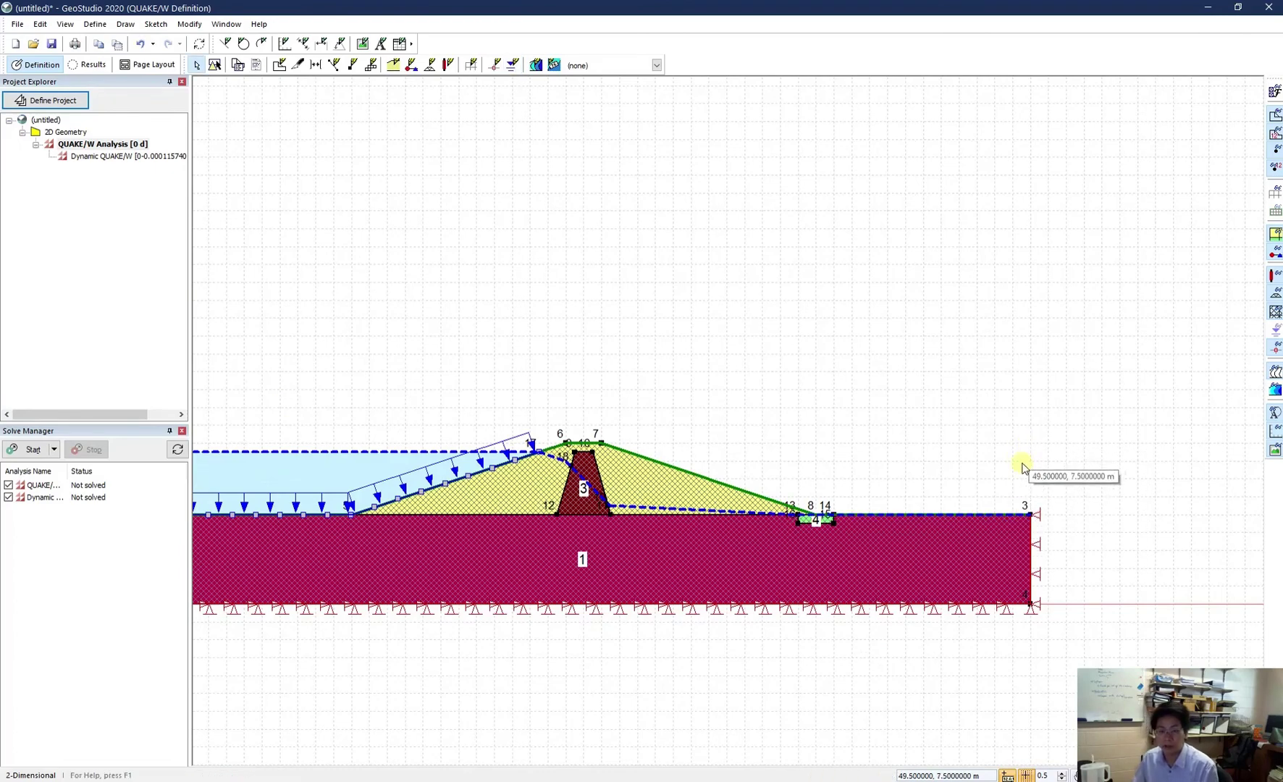
scroll(960, 547, down, 2)
scroll(880, 525, up, 1)
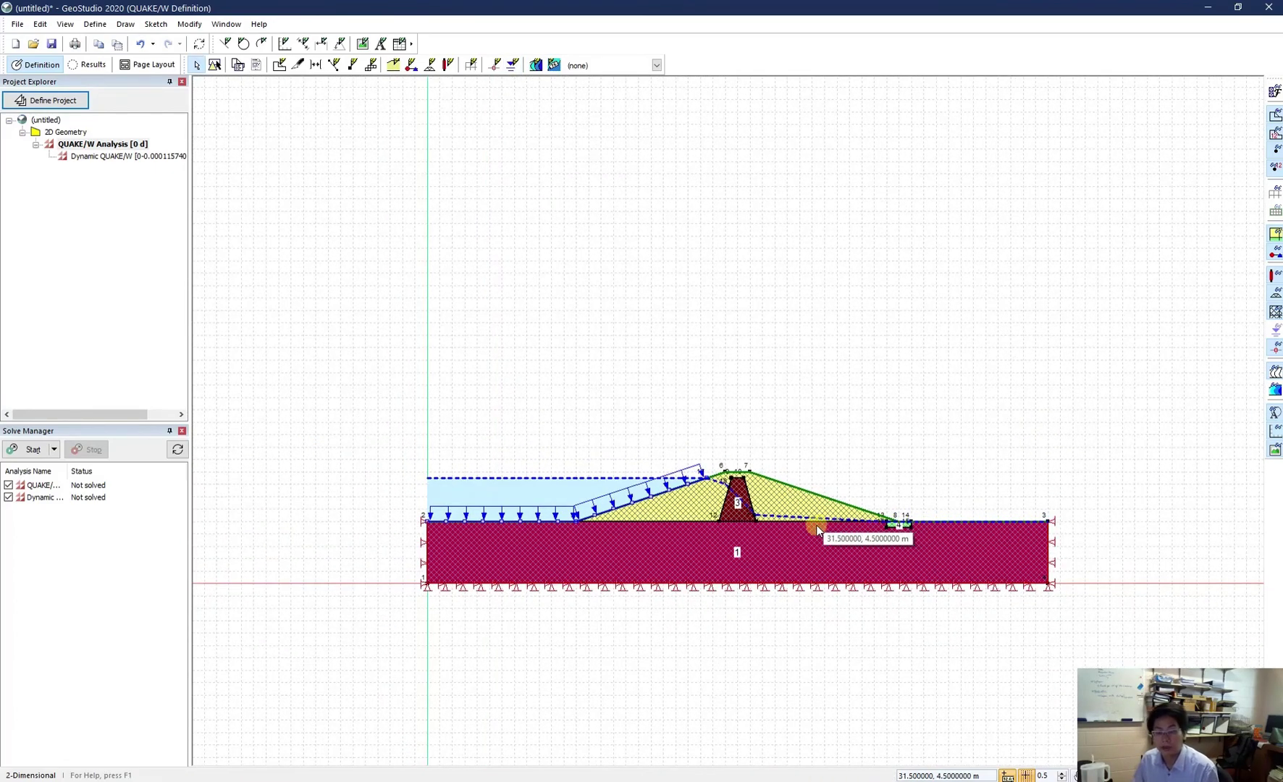
scroll(758, 512, up, 2)
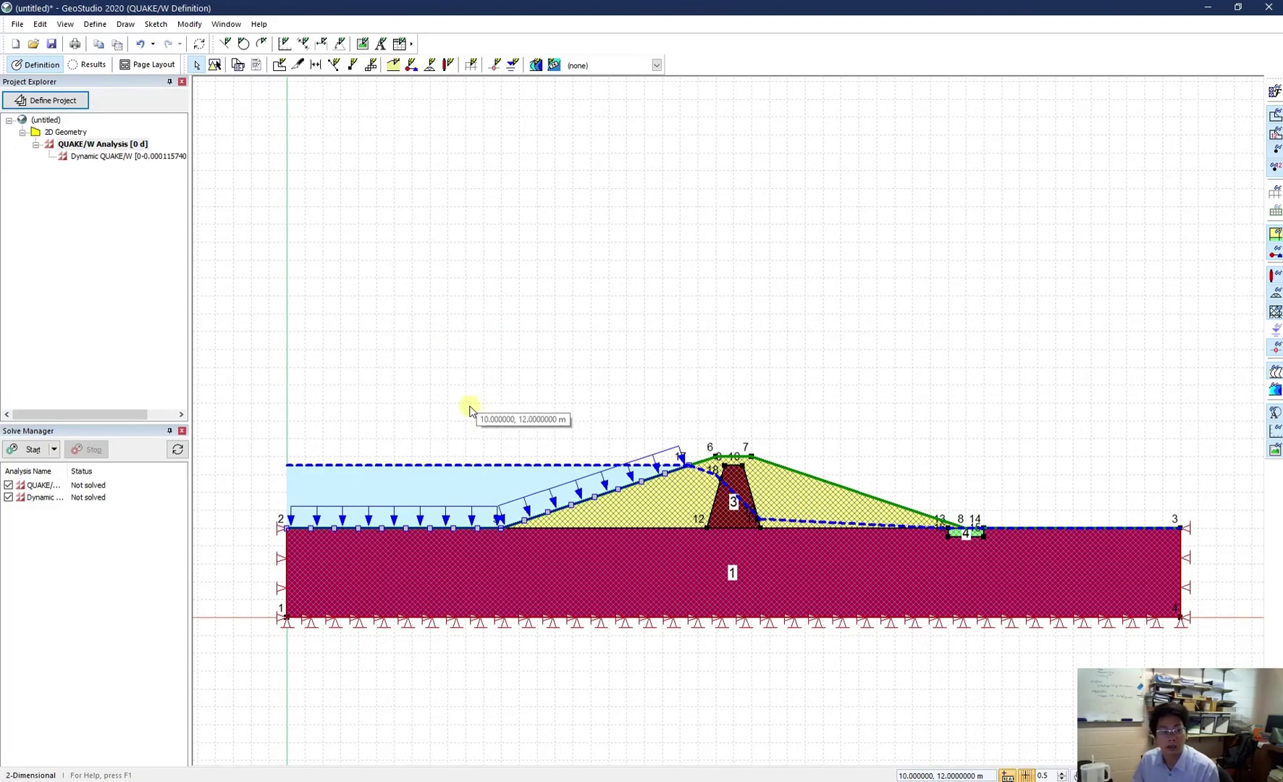
- Start solving both analyses and save the project as test.gsz, replacing the existing file
click(20, 451)
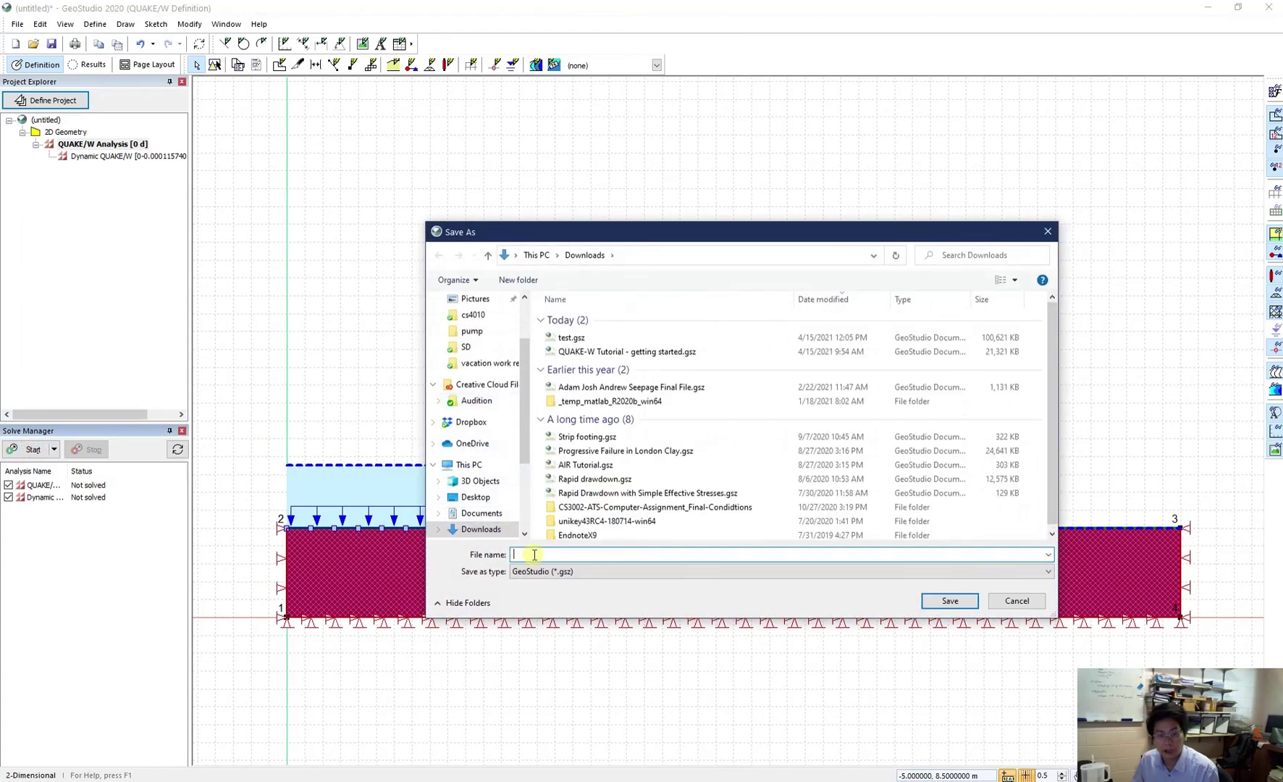
click(570, 339)
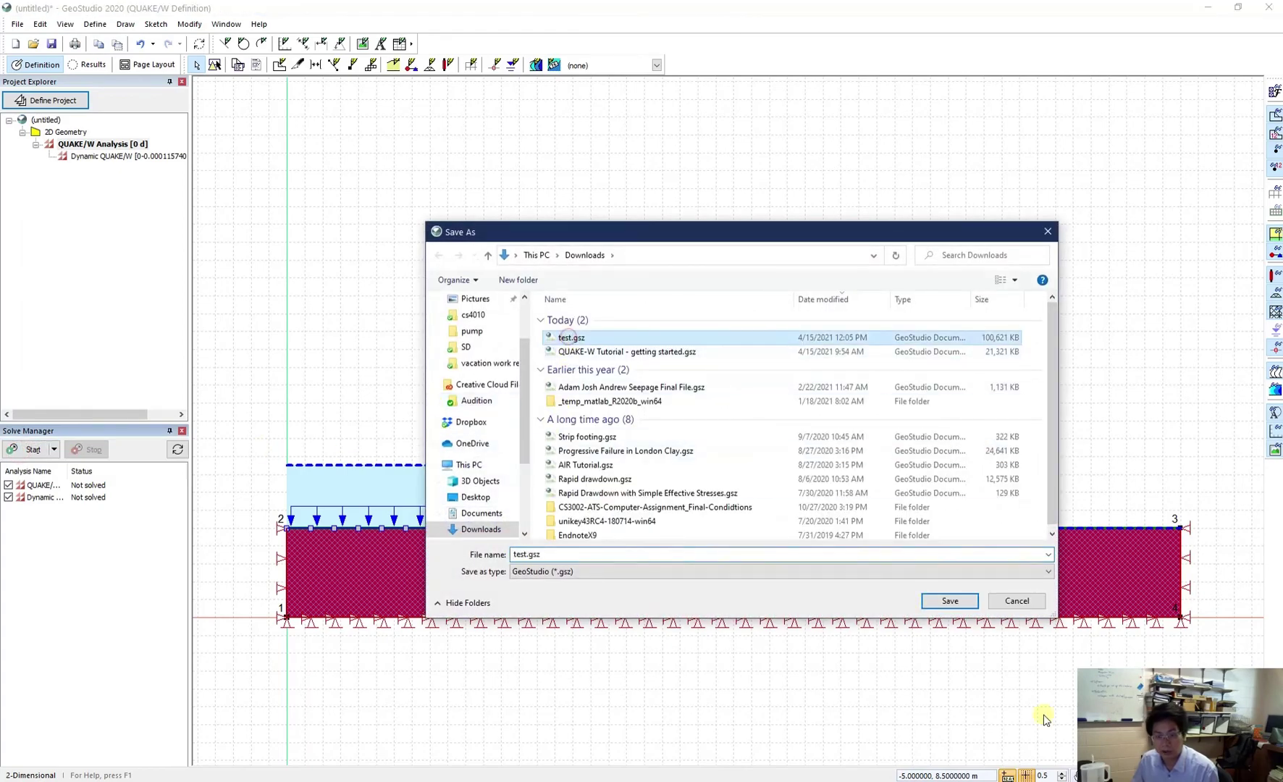
click(950, 602)
click(675, 400)
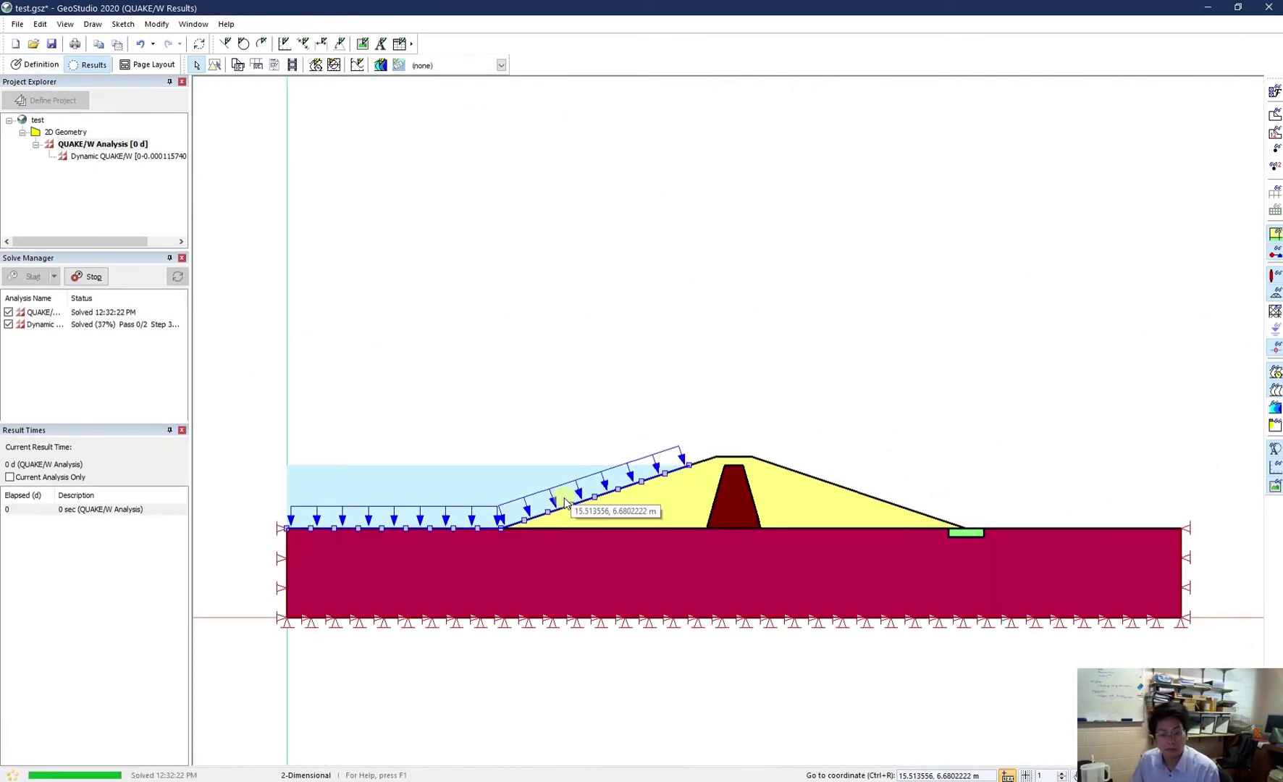
- Show the Dynamic QUAKE/W deformed mesh from 5.8 sec onward through later time steps
click(78, 156)
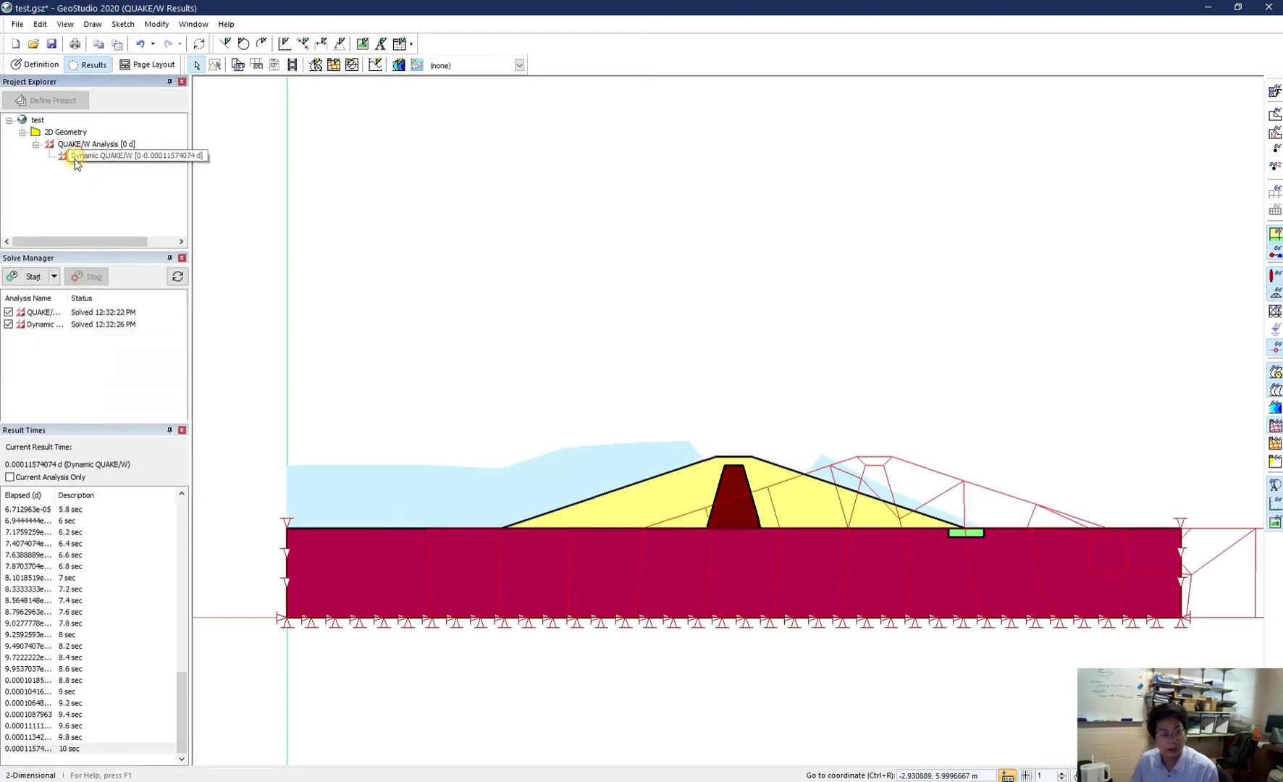
click(71, 511)
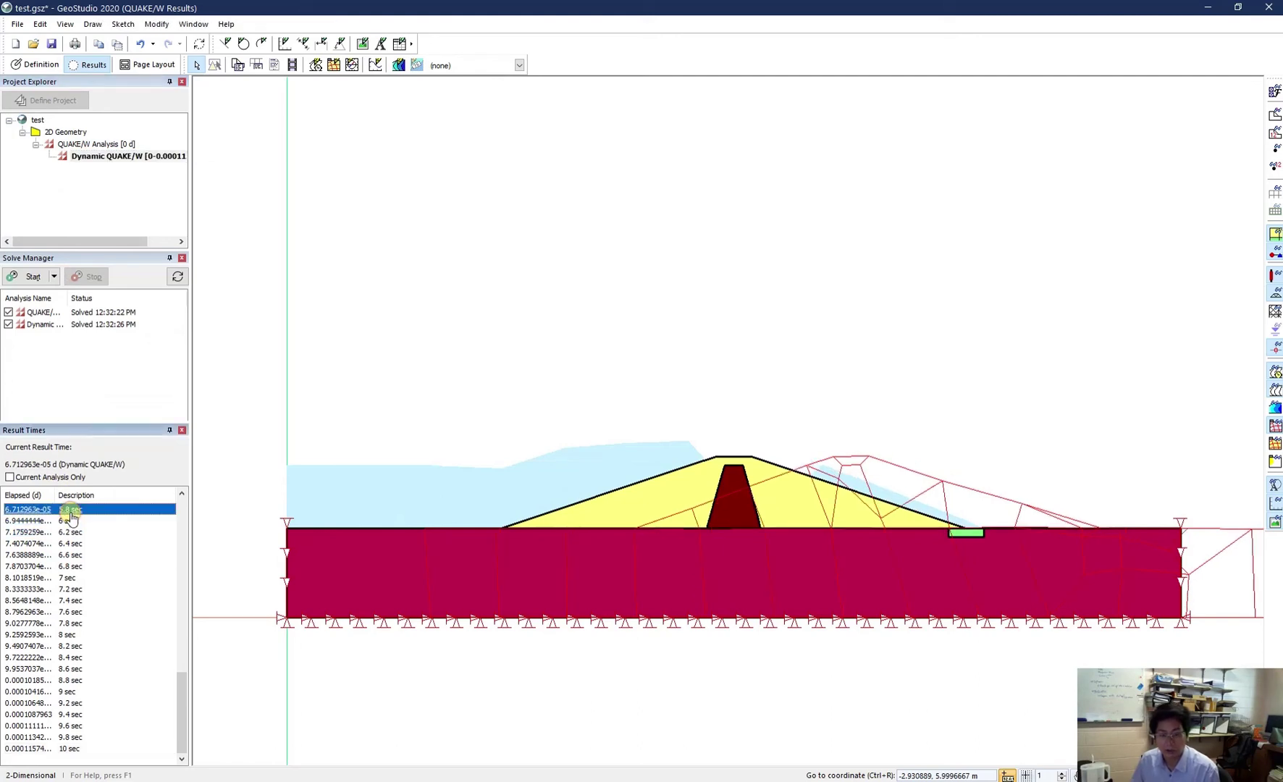
key(Down)
key(Down)
key(Down)
key(Down)
key(Down)
key(Down)
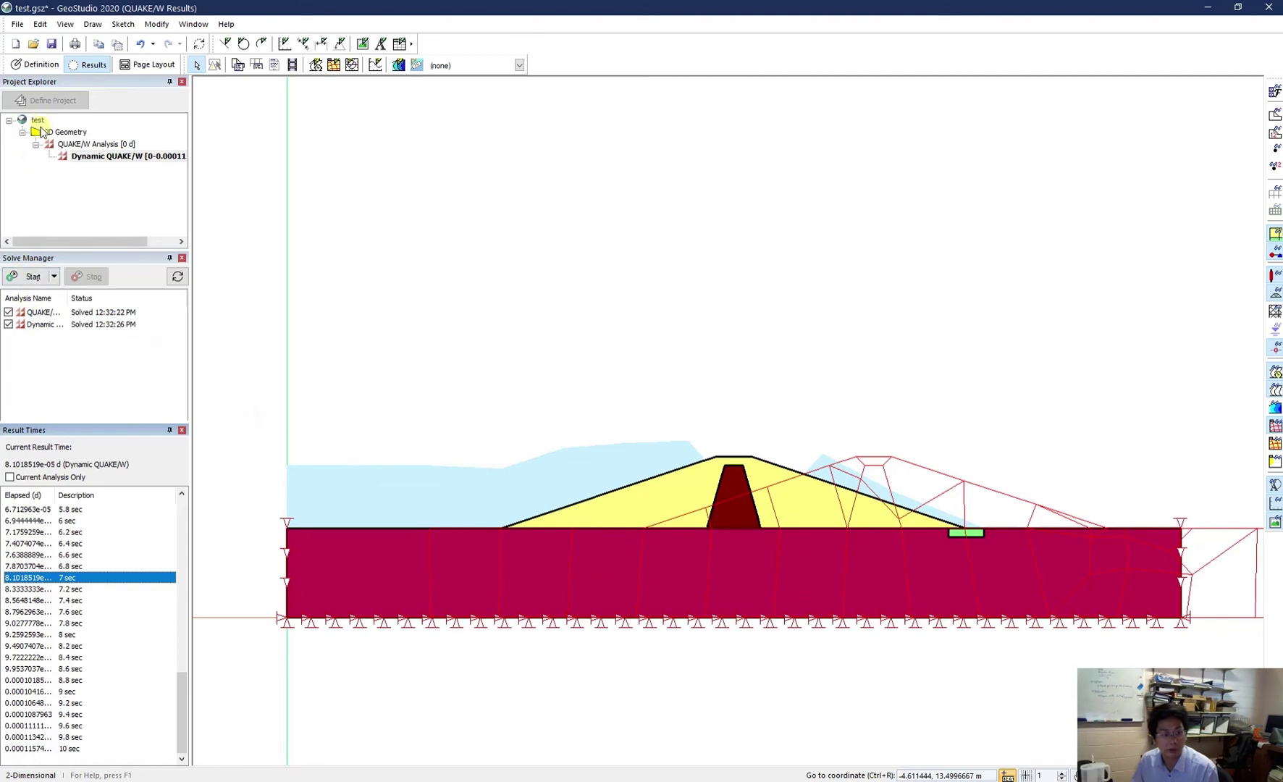
- Set the QUAKE/W Analysis approximate global element size to 0.5 m, then check the dynamic analysis mesh
click(40, 66)
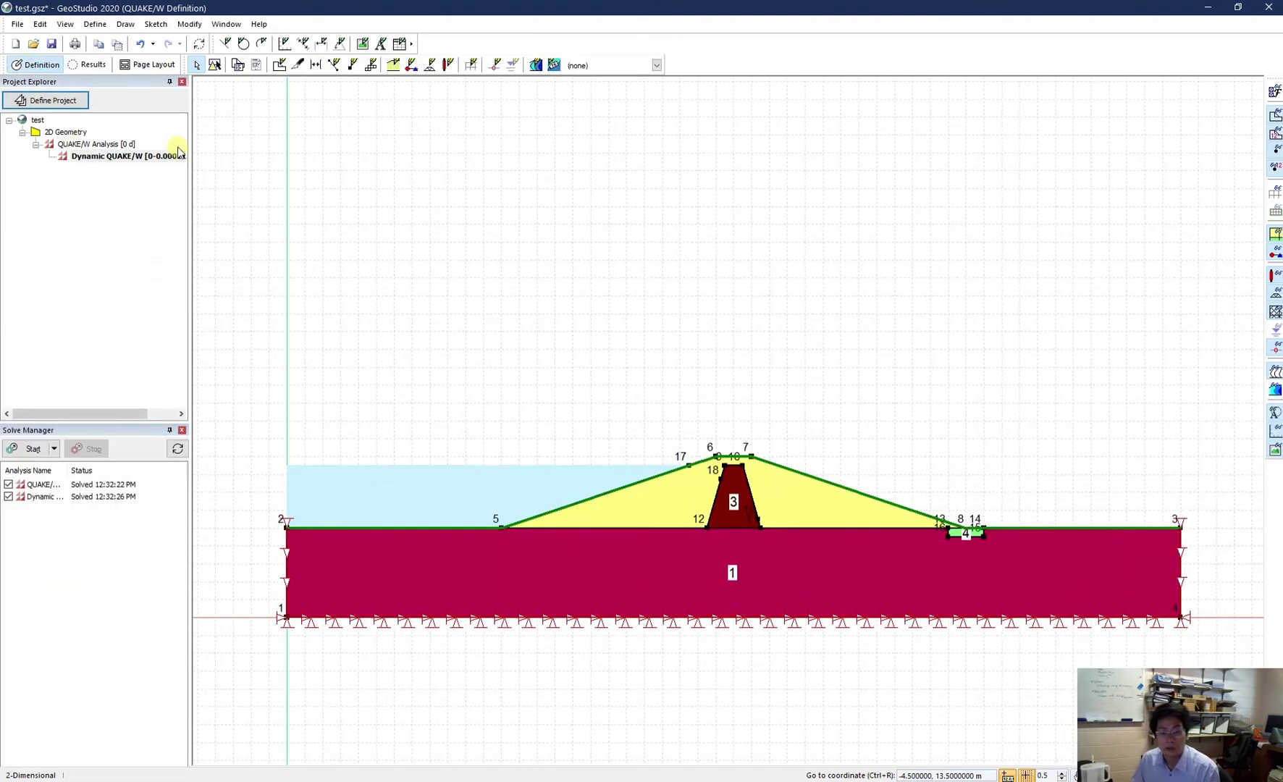
click(85, 145)
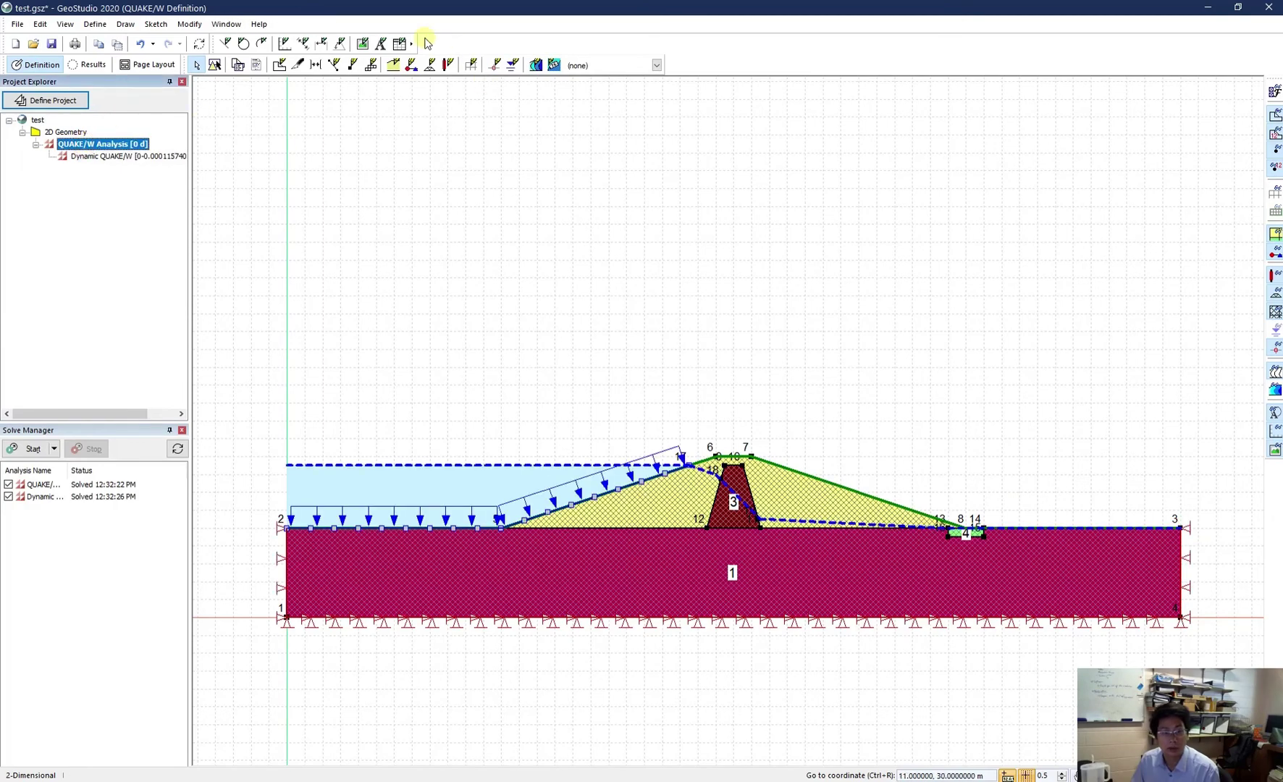
click(471, 65)
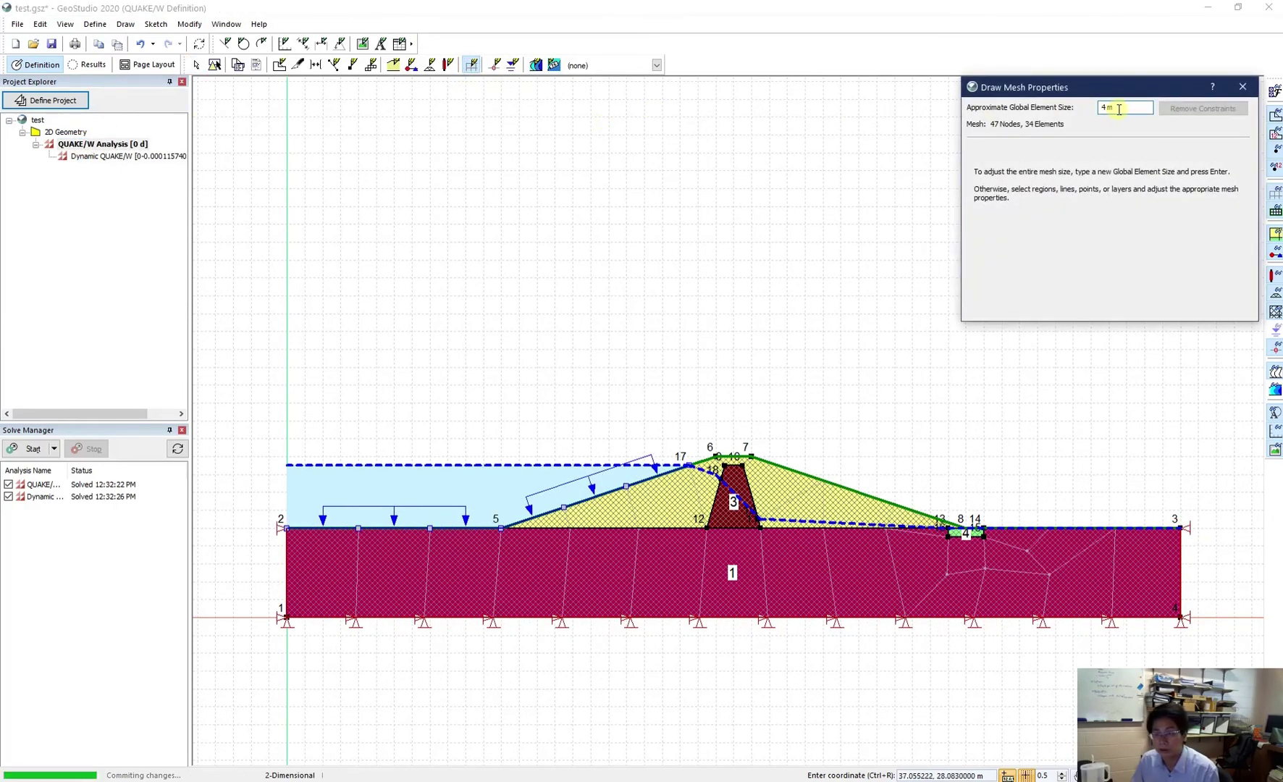
text(0.5)
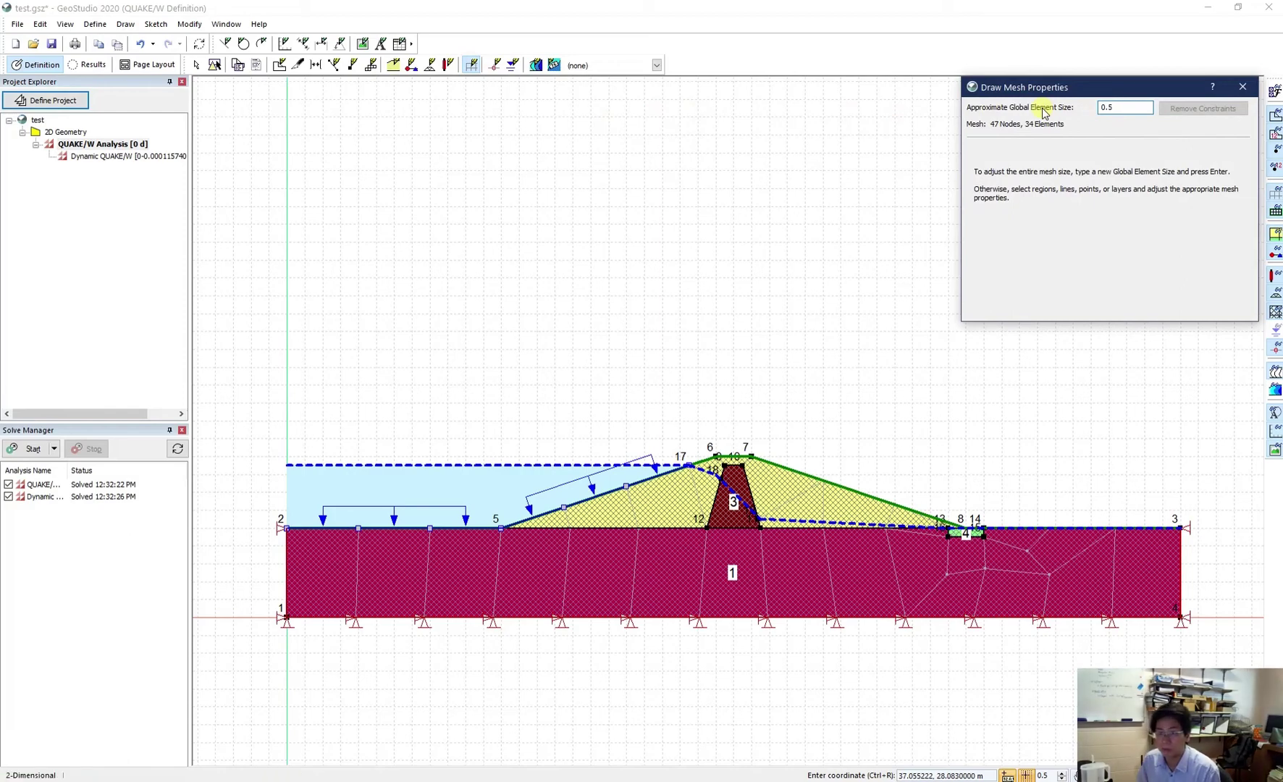
key(Return)
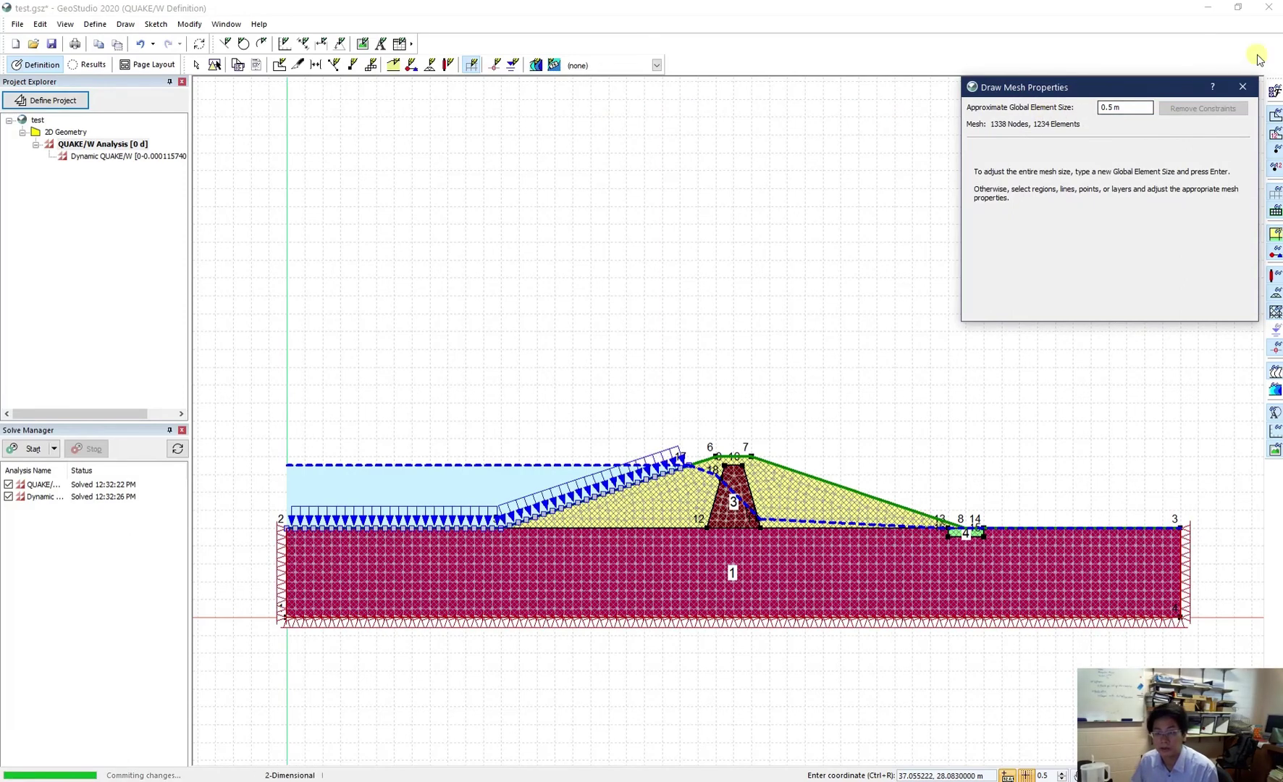
click(1254, 88)
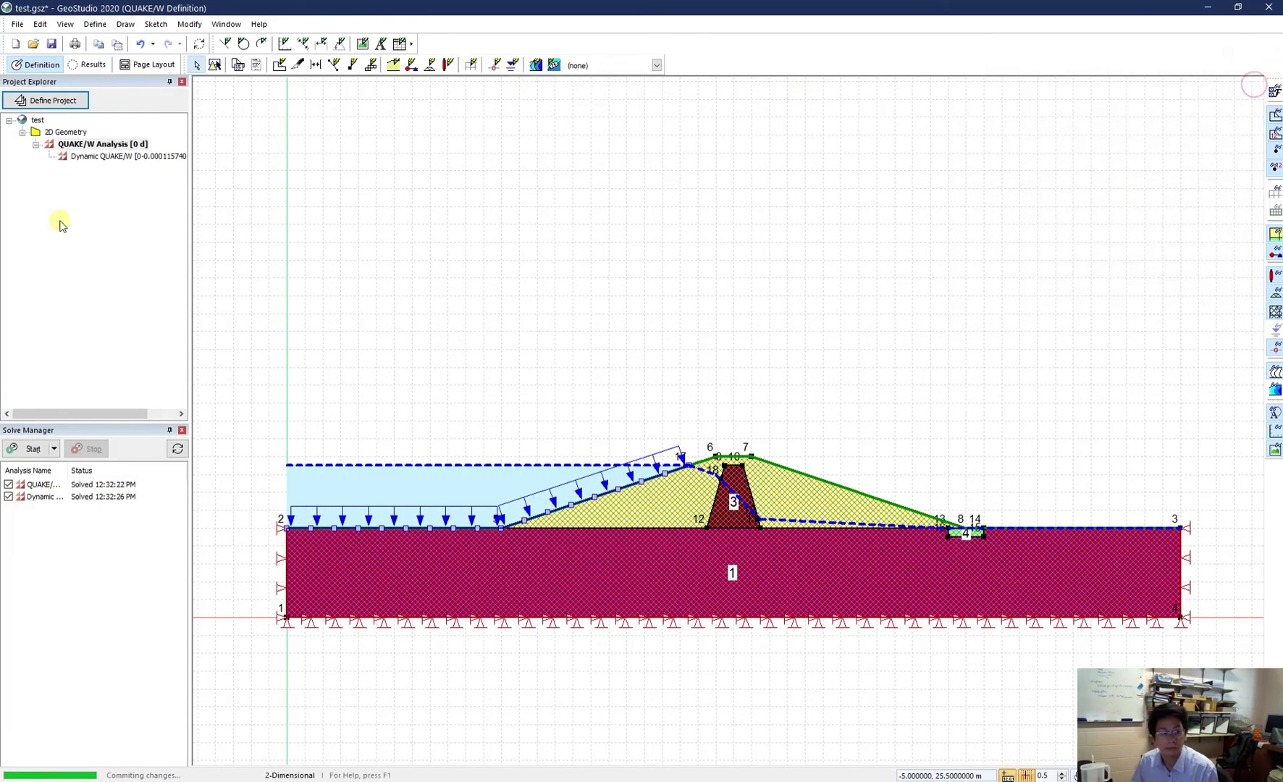
click(470, 65)
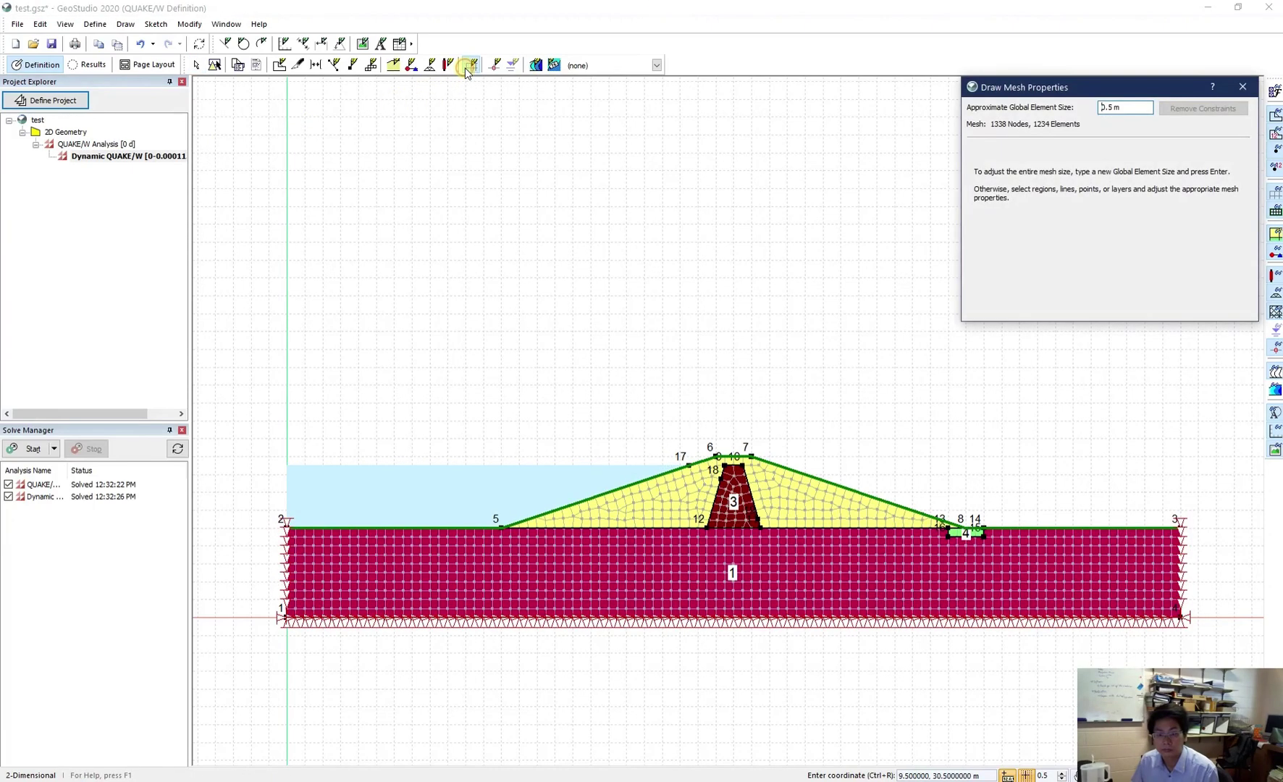
click(1240, 88)
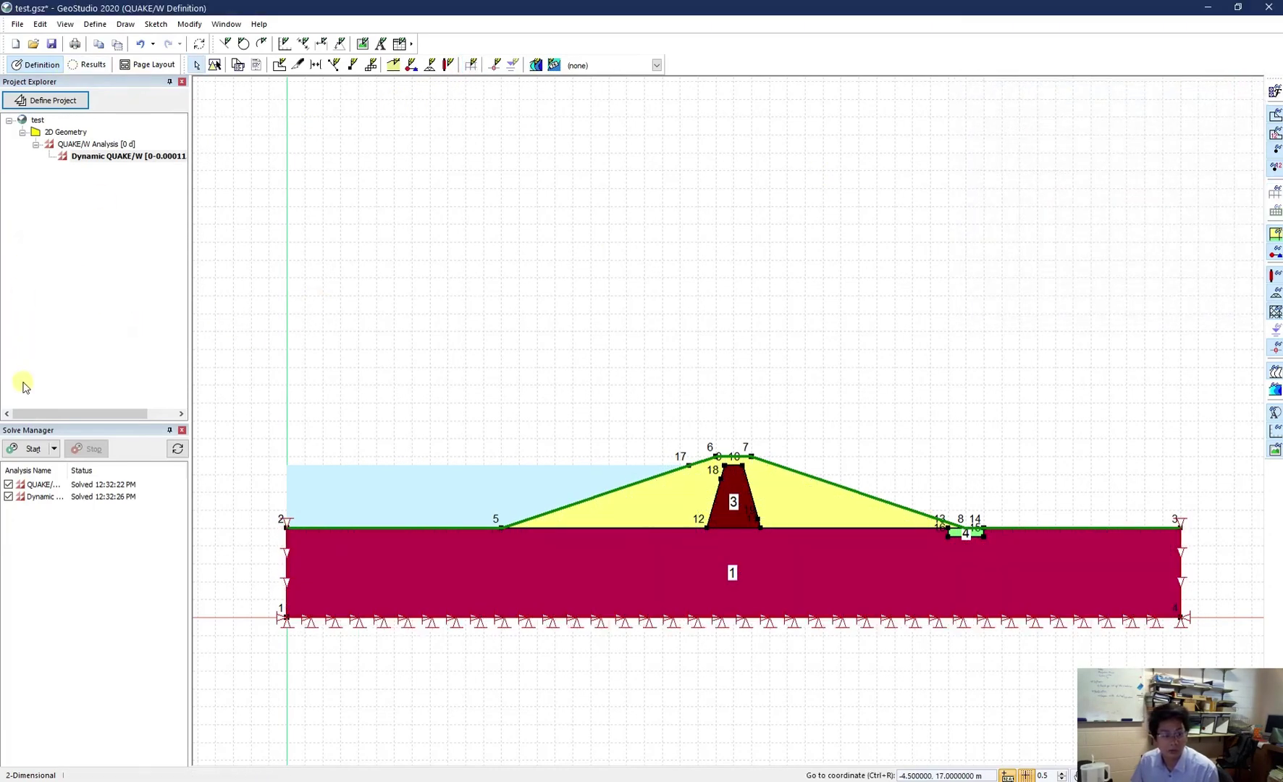
- Re-solve both analyses with the finer mesh and select the dynamic analysis results
click(29, 448)
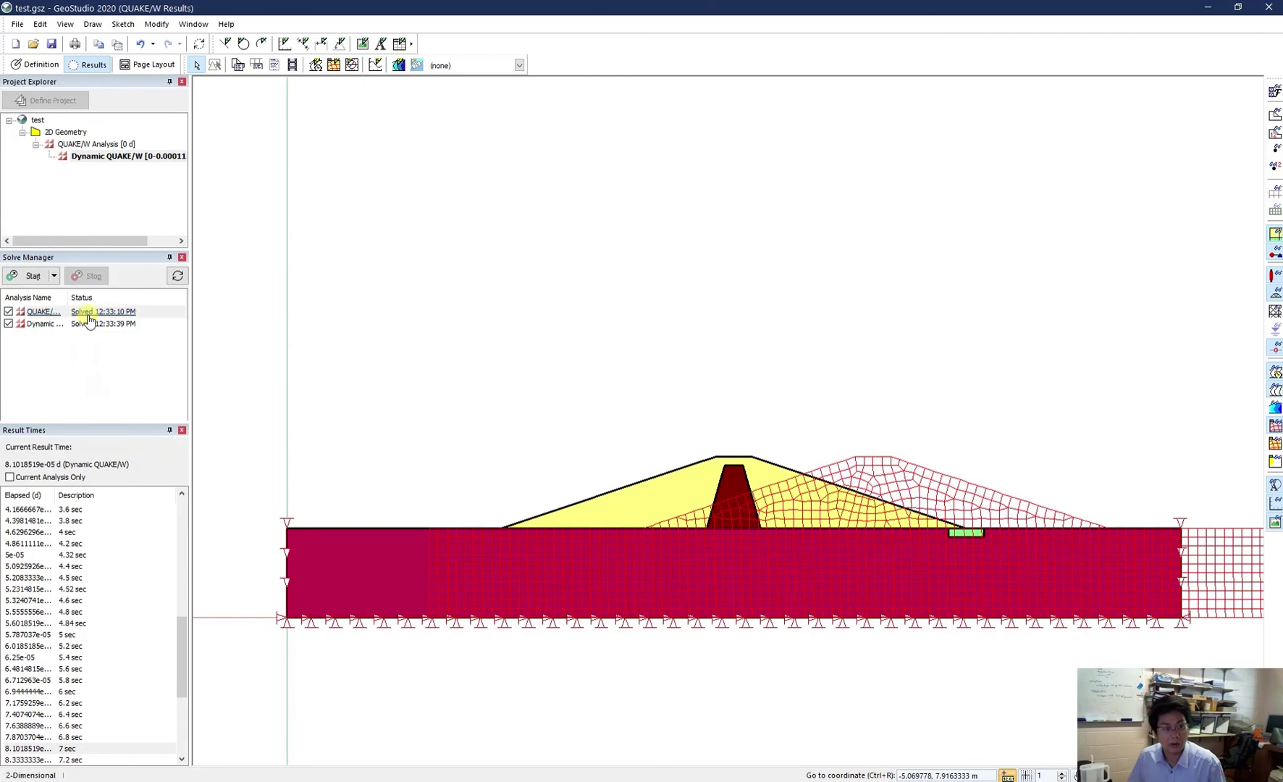
click(88, 320)
click(92, 156)
click(85, 324)
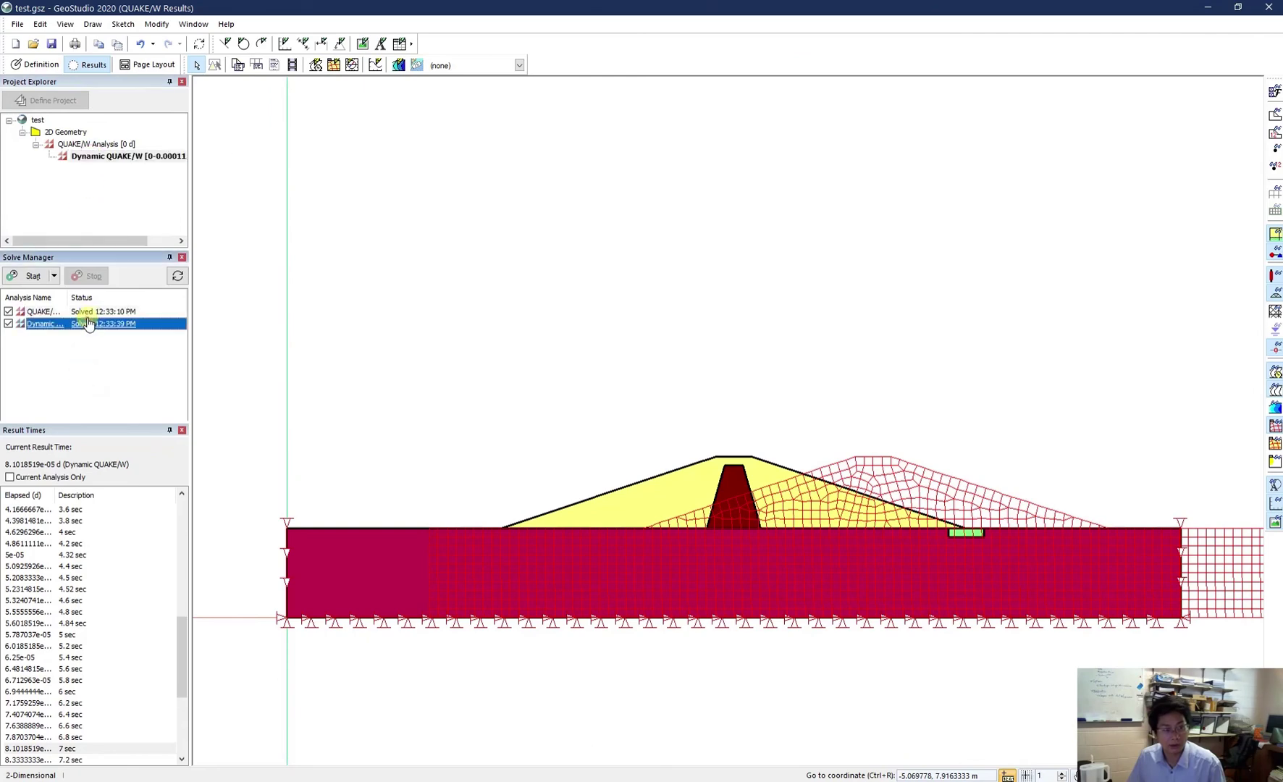
- Step the dynamic results through 4.32, 4.52, 5.4 and 7.4 sec to 7.6 sec
click(70, 555)
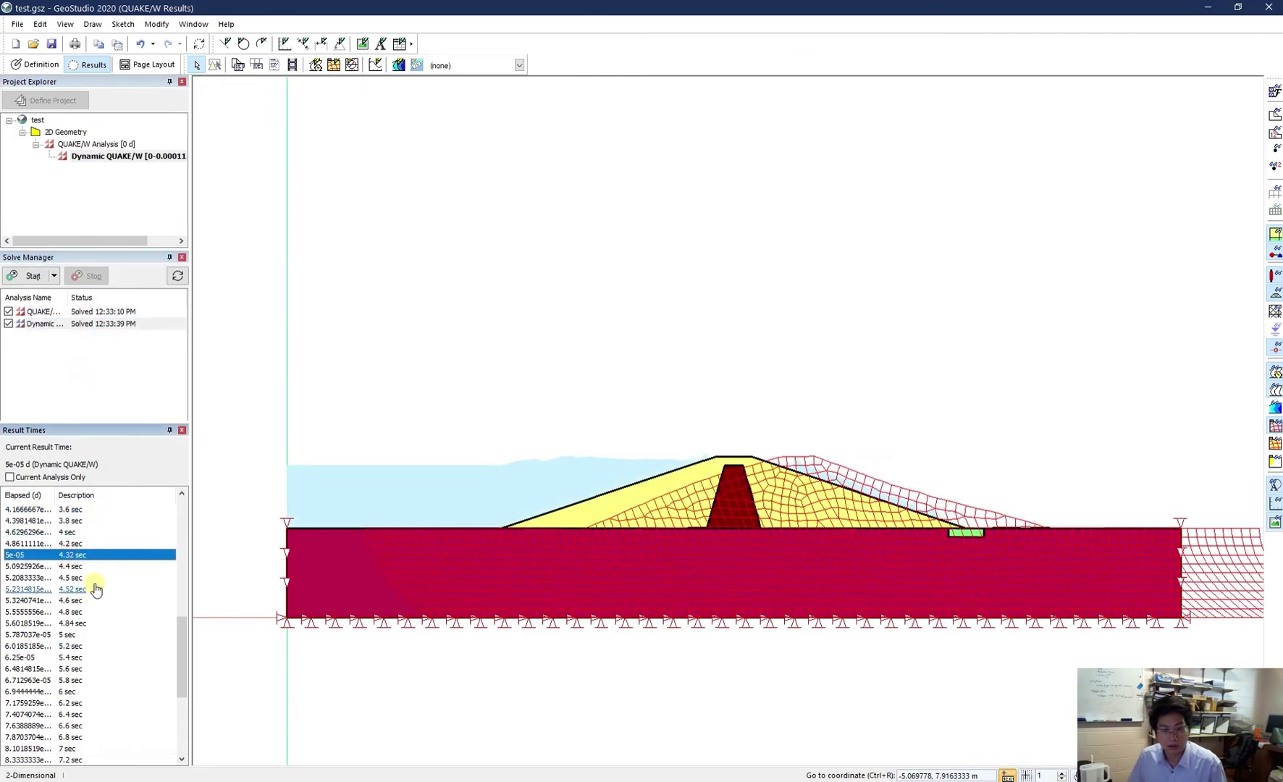
click(70, 511)
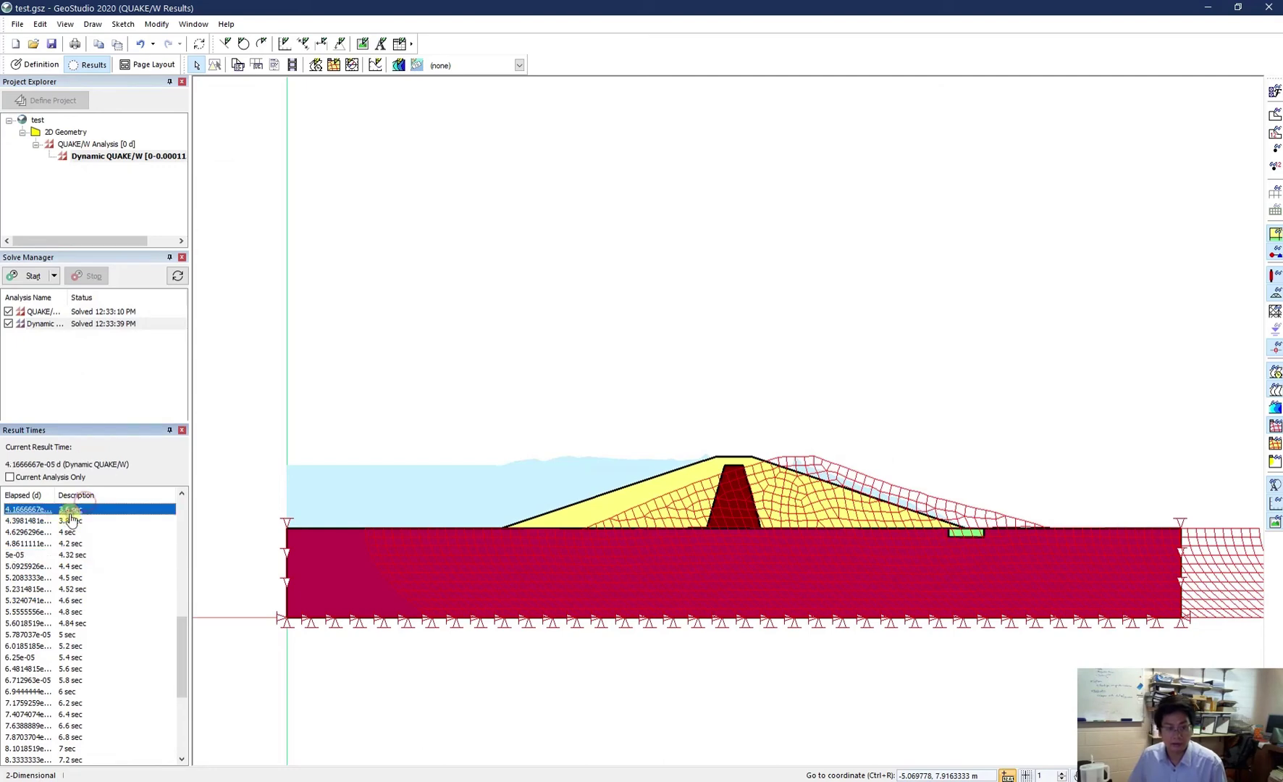
key(Down)
key(Down)
key(Down)
key(Down)
key(Down)
key(Down)
key(Down)
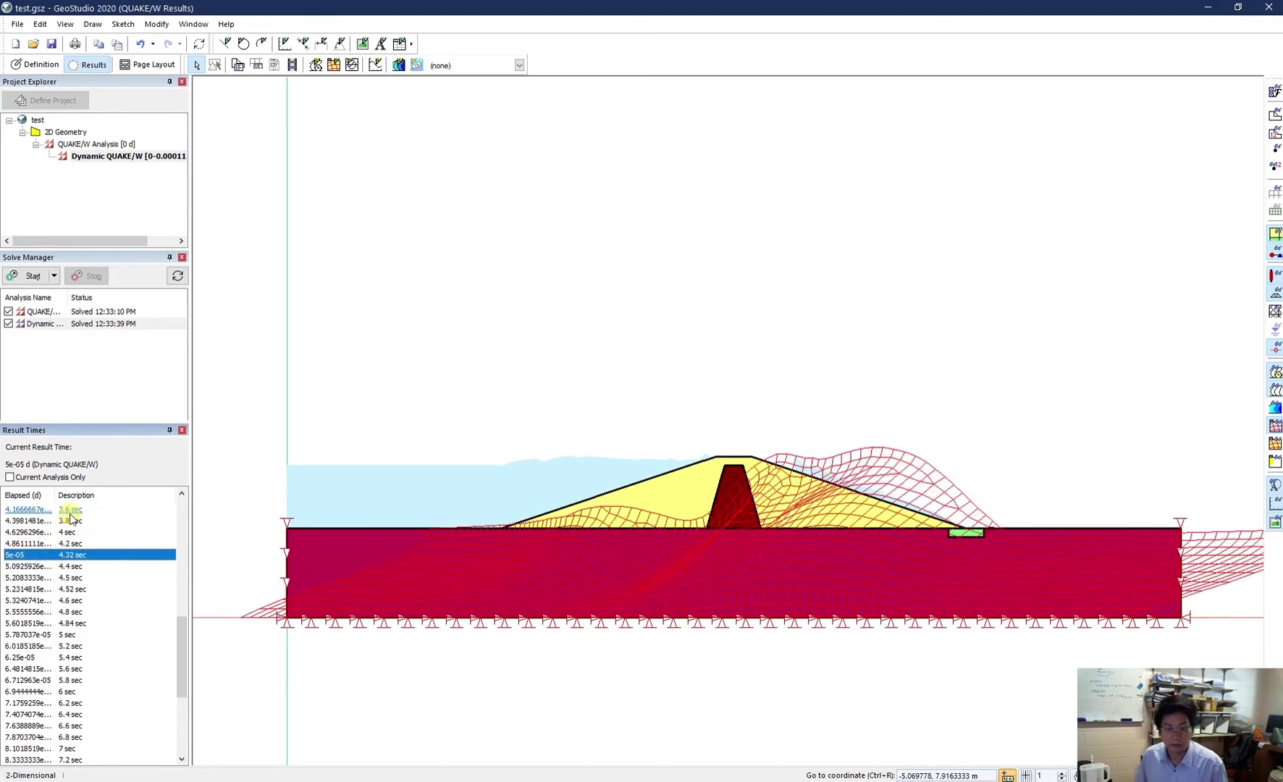
key(Down)
key(Down)
key(Down)
key(Down)
key(Down)
key(Down)
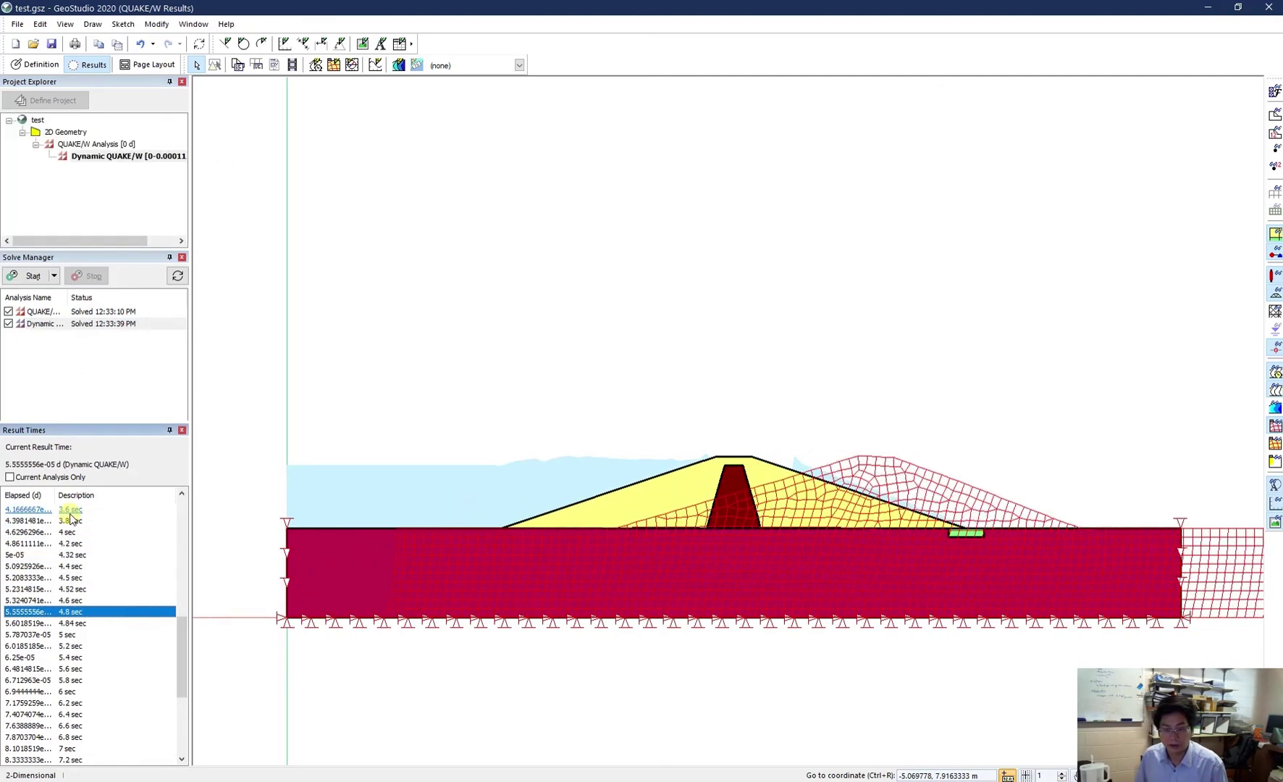
key(Down)
key(Down)
key(Down)
key(Down)
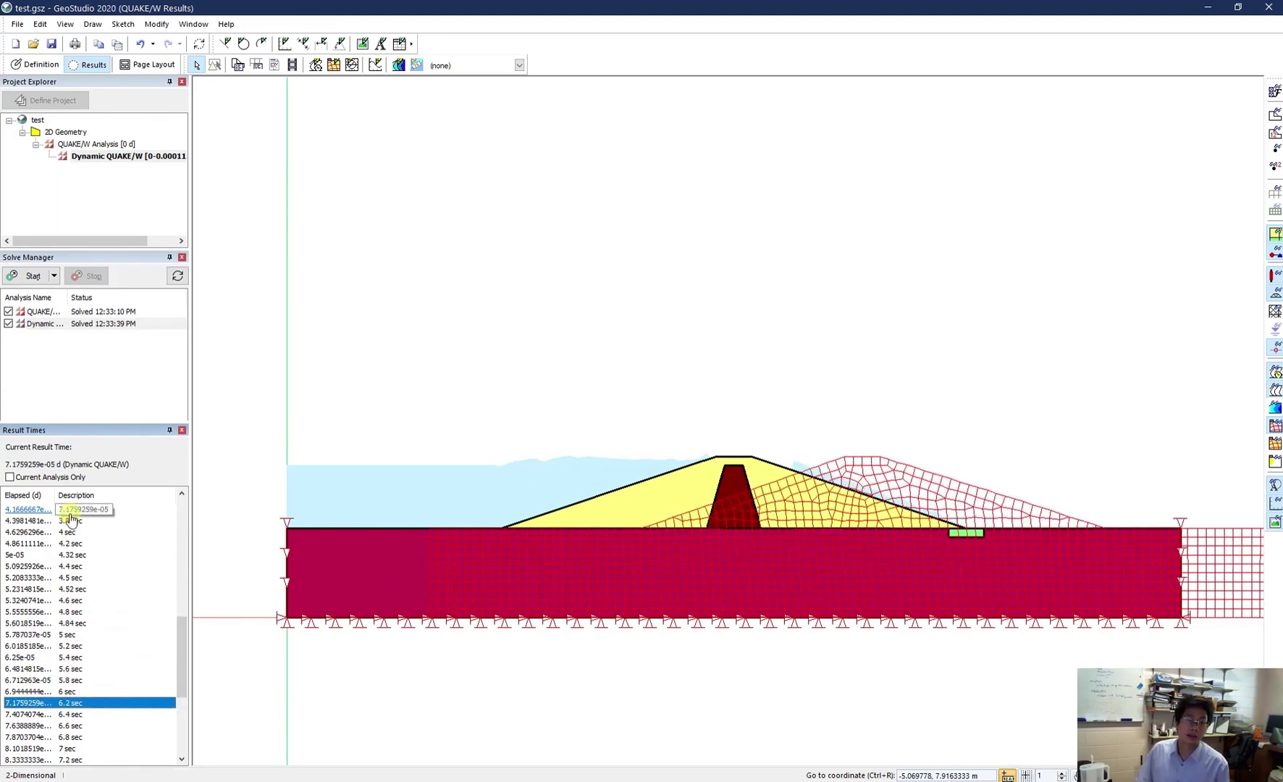
key(Down)
key(Down)
key(Down)
key(Down)
key(Down)
key(Down)
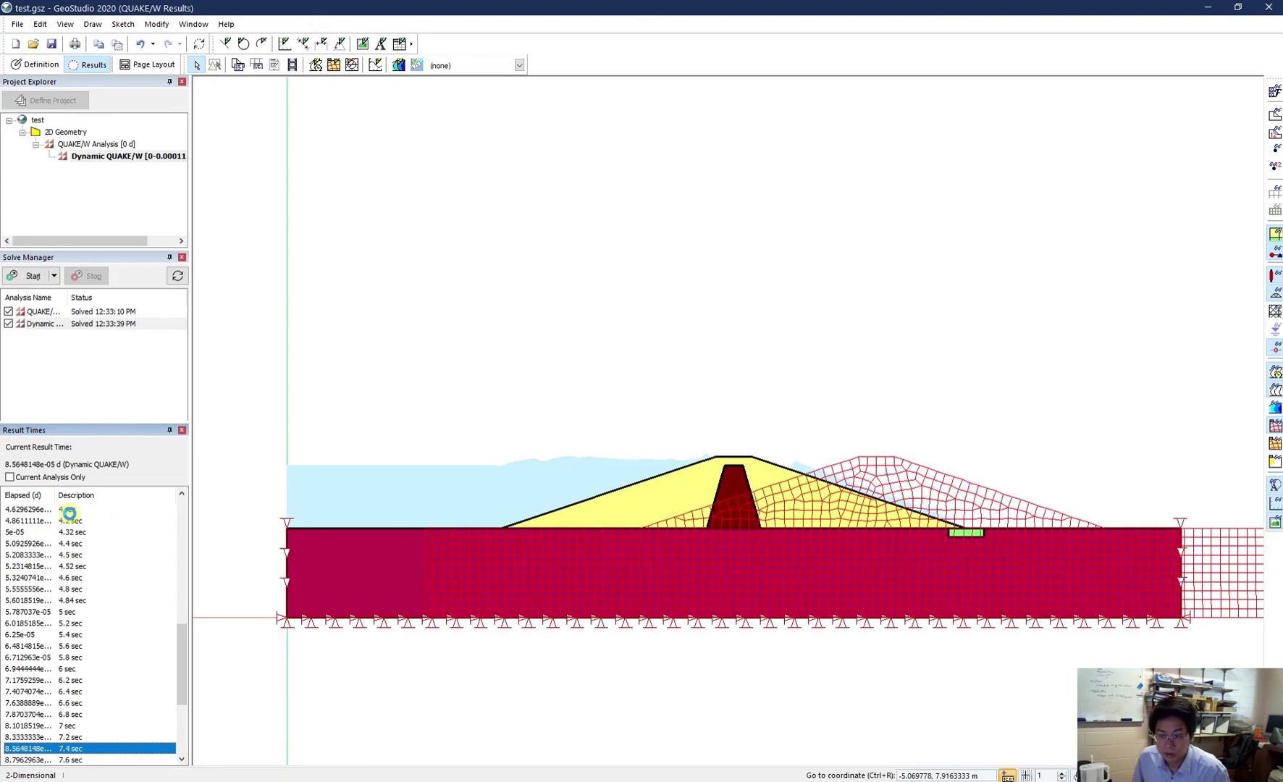
key(Down)
key(Down)
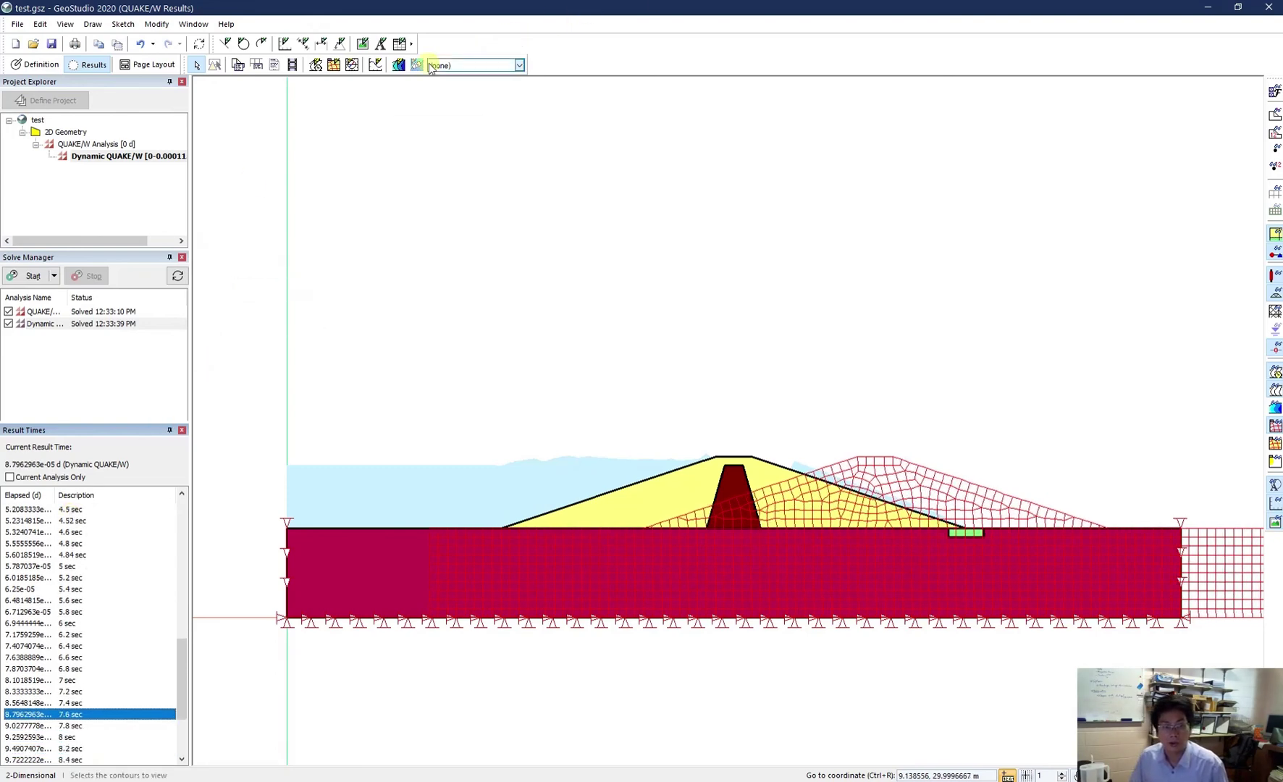
- Shade the dam mesh with Pore-Water Pressure contours
click(398, 65)
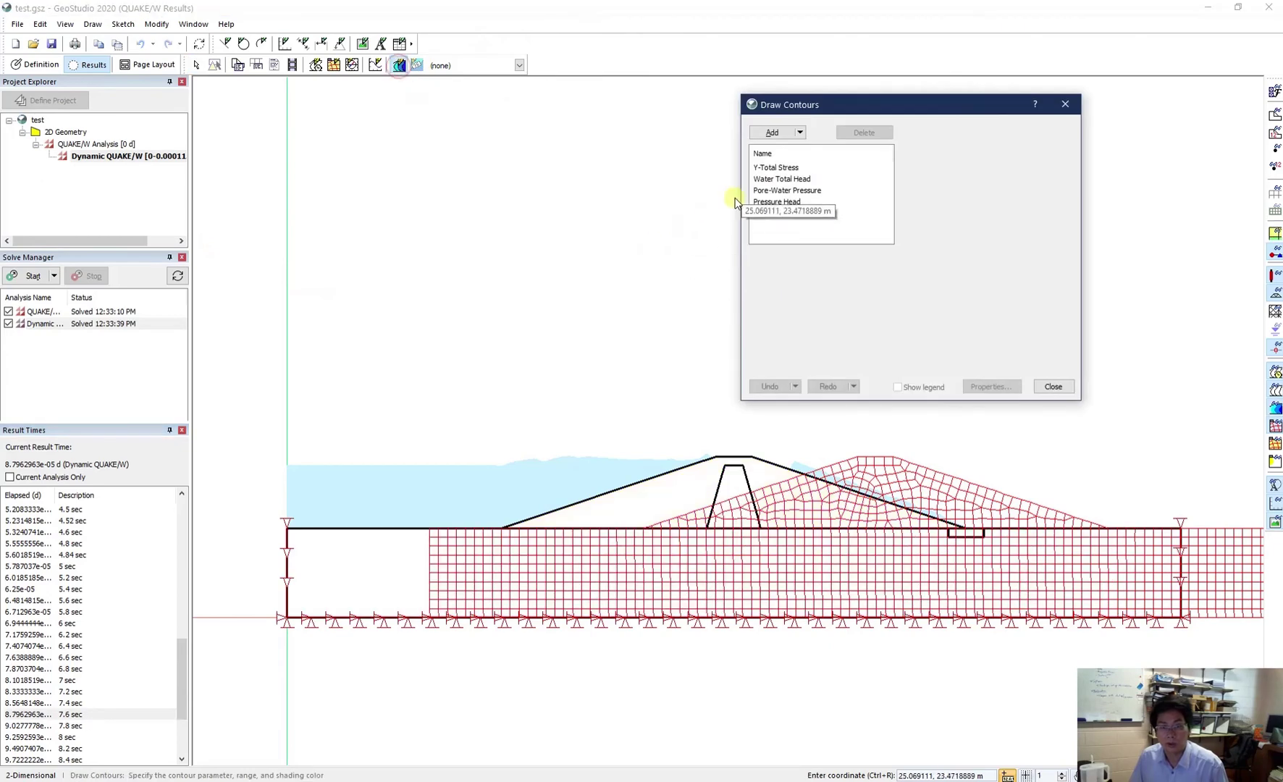
click(780, 191)
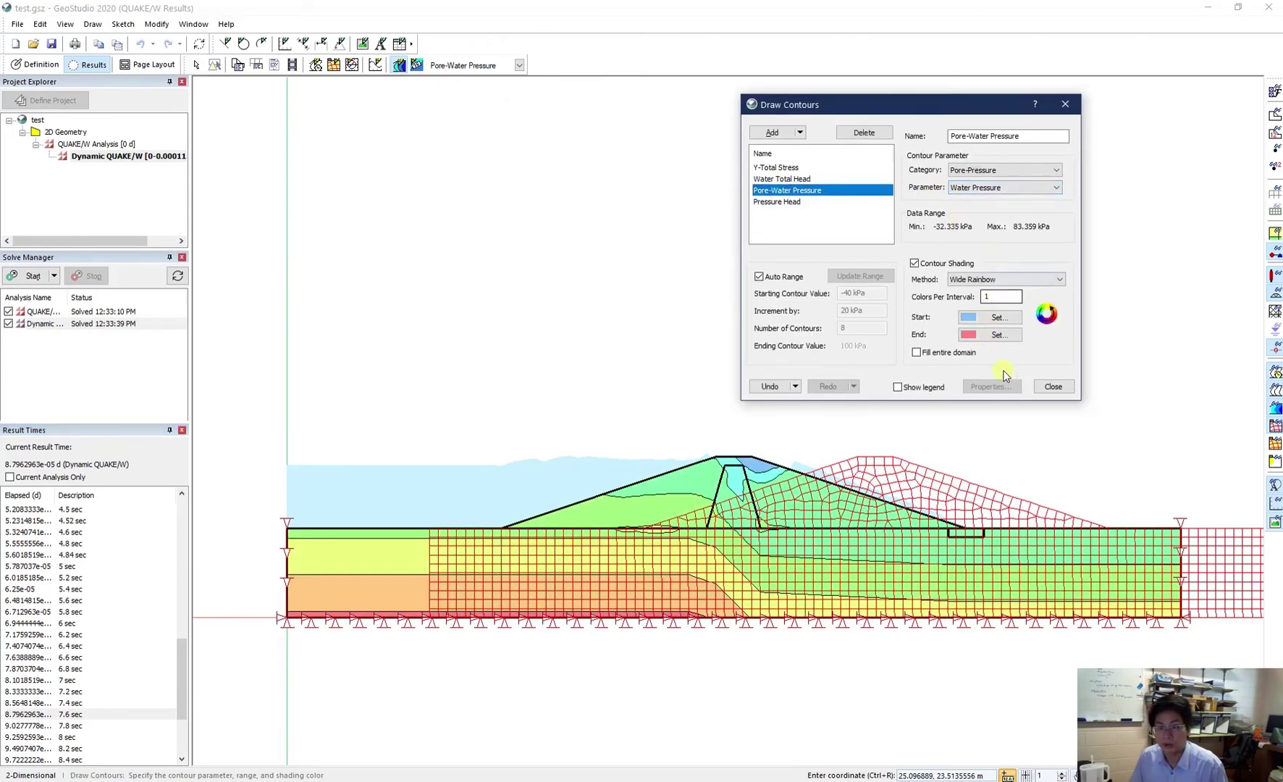
click(1053, 387)
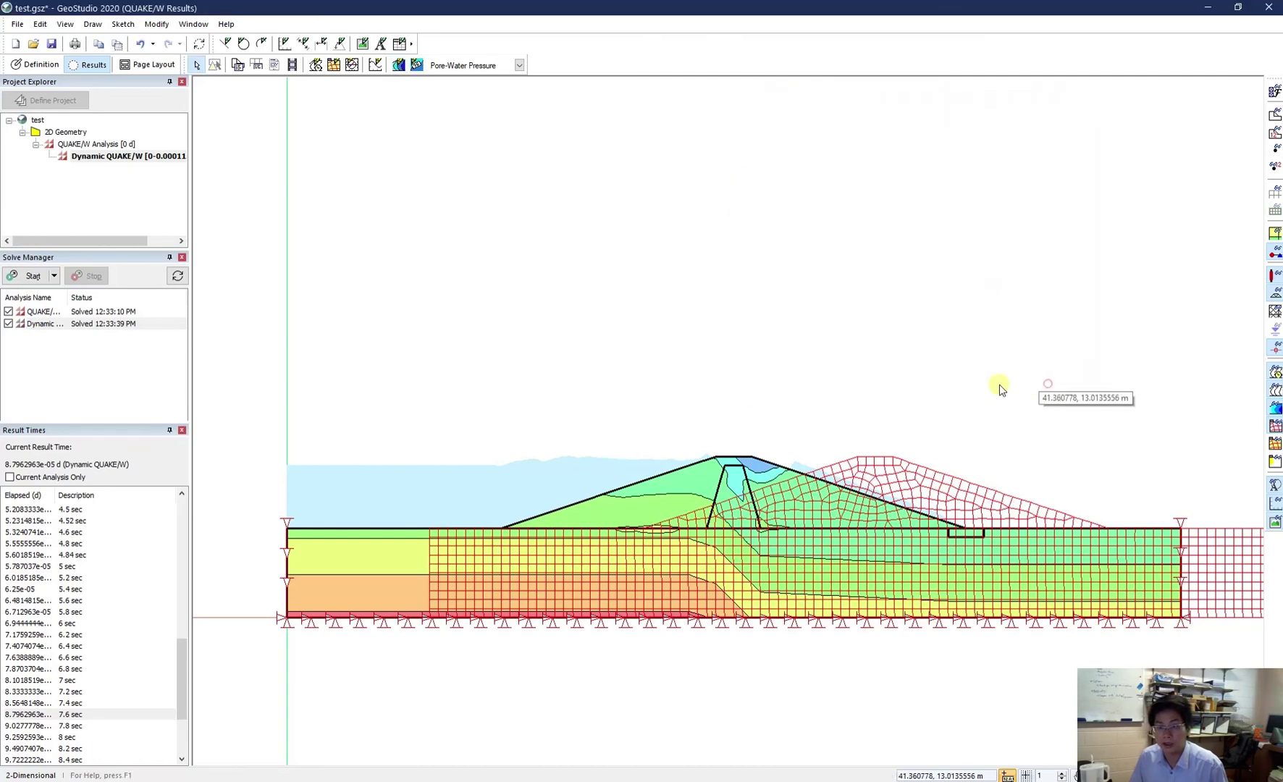
- Step the pore-pressure results from 4.5 sec to 10 sec, then back to 9.2 sec
click(86, 510)
key(Down)
key(Down)
key(Down)
key(Down)
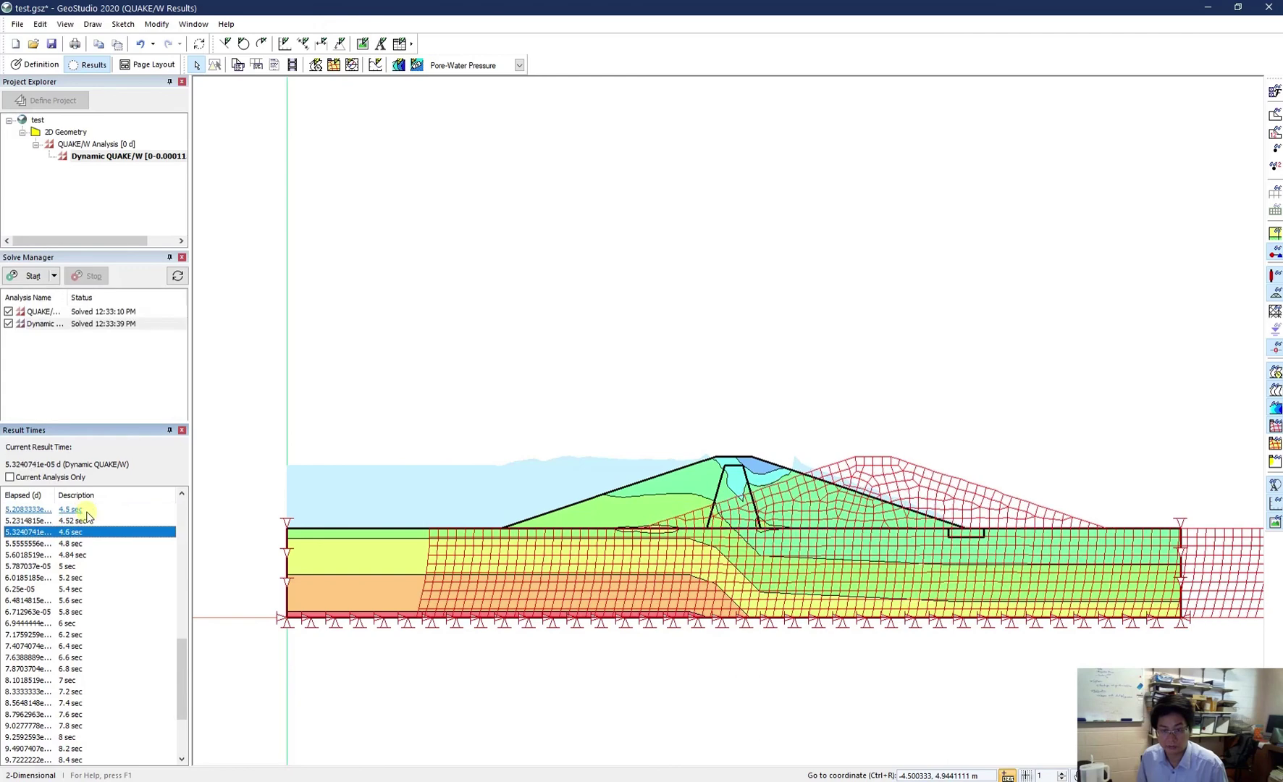
key(Down)
key(Down)
key(Down)
key(Down)
key(Down)
key(Down)
key(Down)
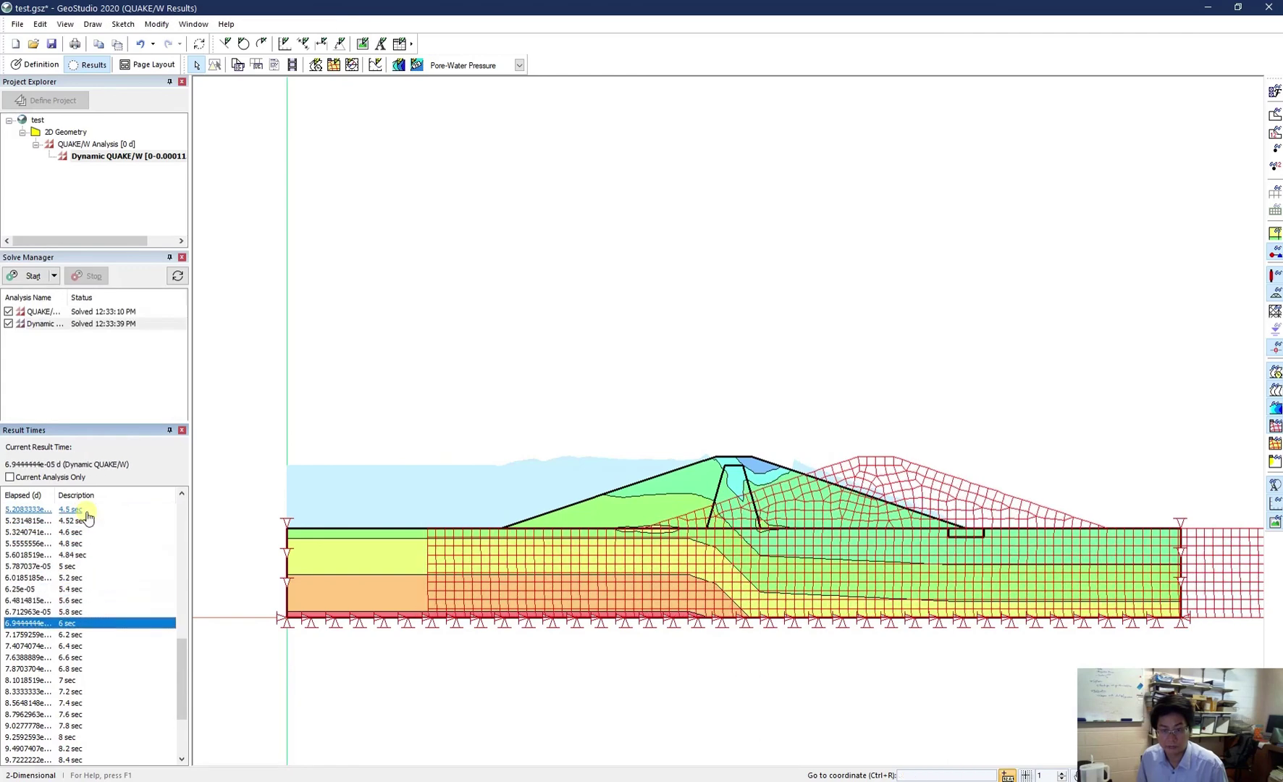
key(Down)
key(Down)
key(Down)
key(Down)
key(Down)
key(Down)
key(Down)
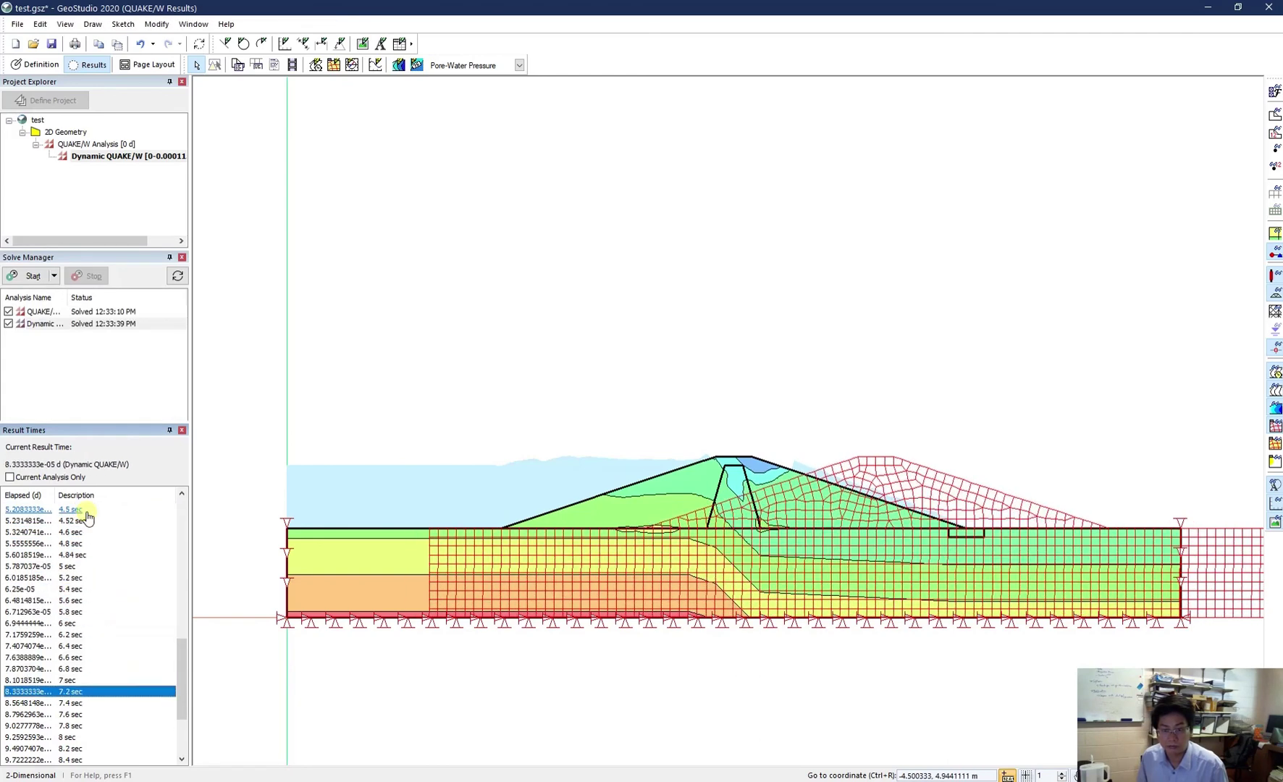
key(Down)
key(Down)
key(Down)
key(Down)
key(Down)
key(Down)
key(Down)
key(Down)
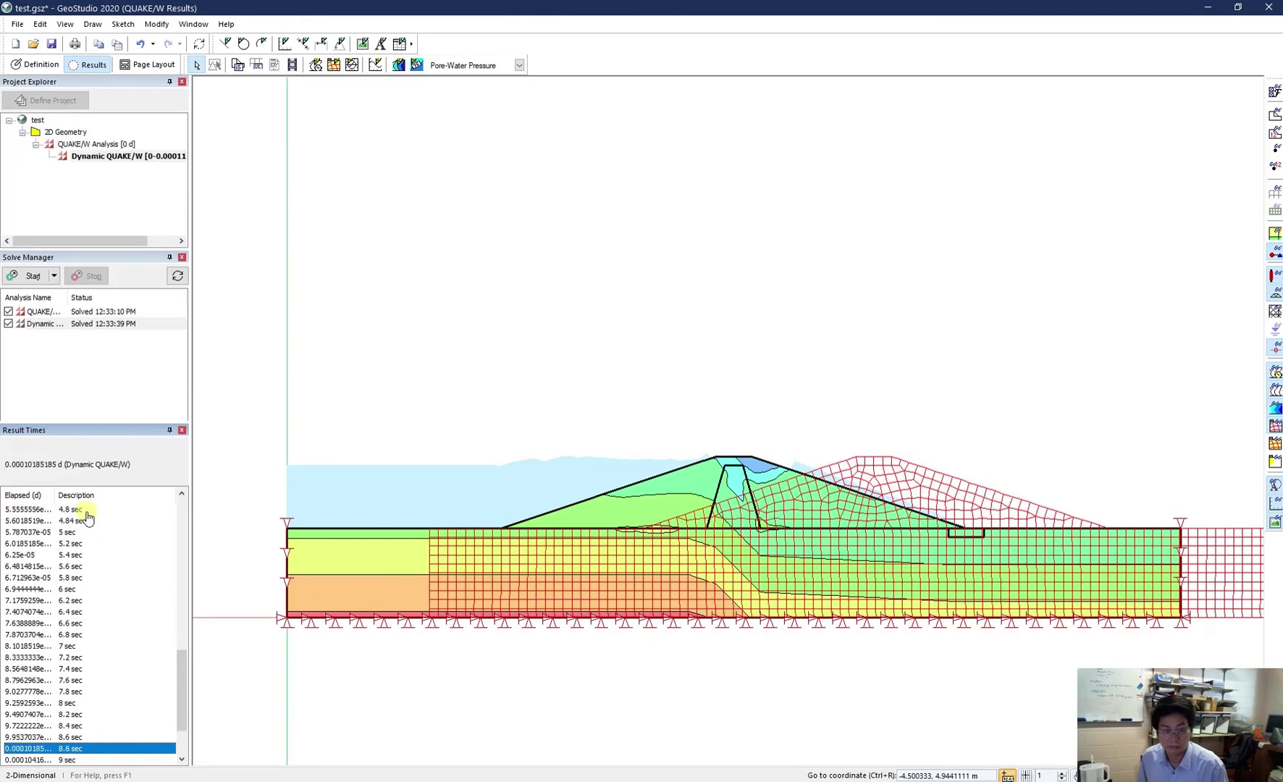
key(Down)
key(Down)
key(Down)
key(Down)
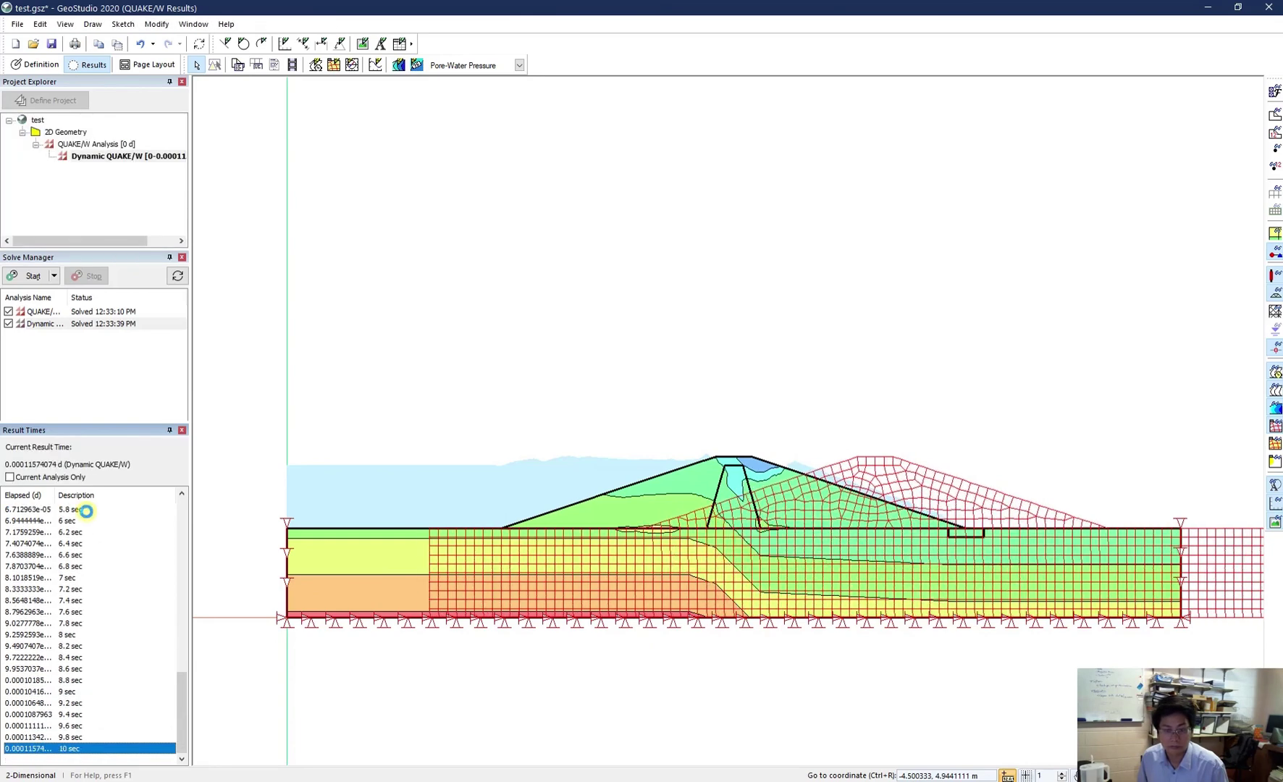
key(Up)
key(Up)
key(Up)
key(Up)
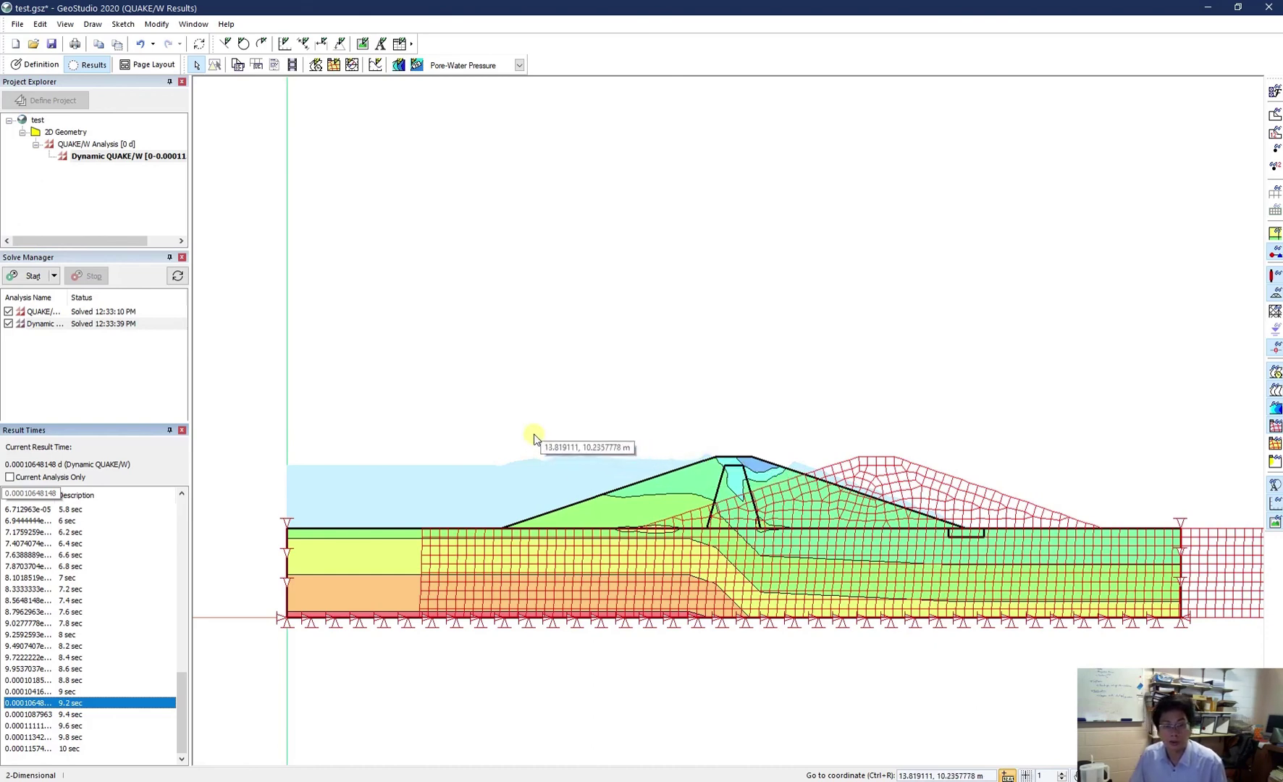
- Add a new graph named 'Crest'
click(376, 65)
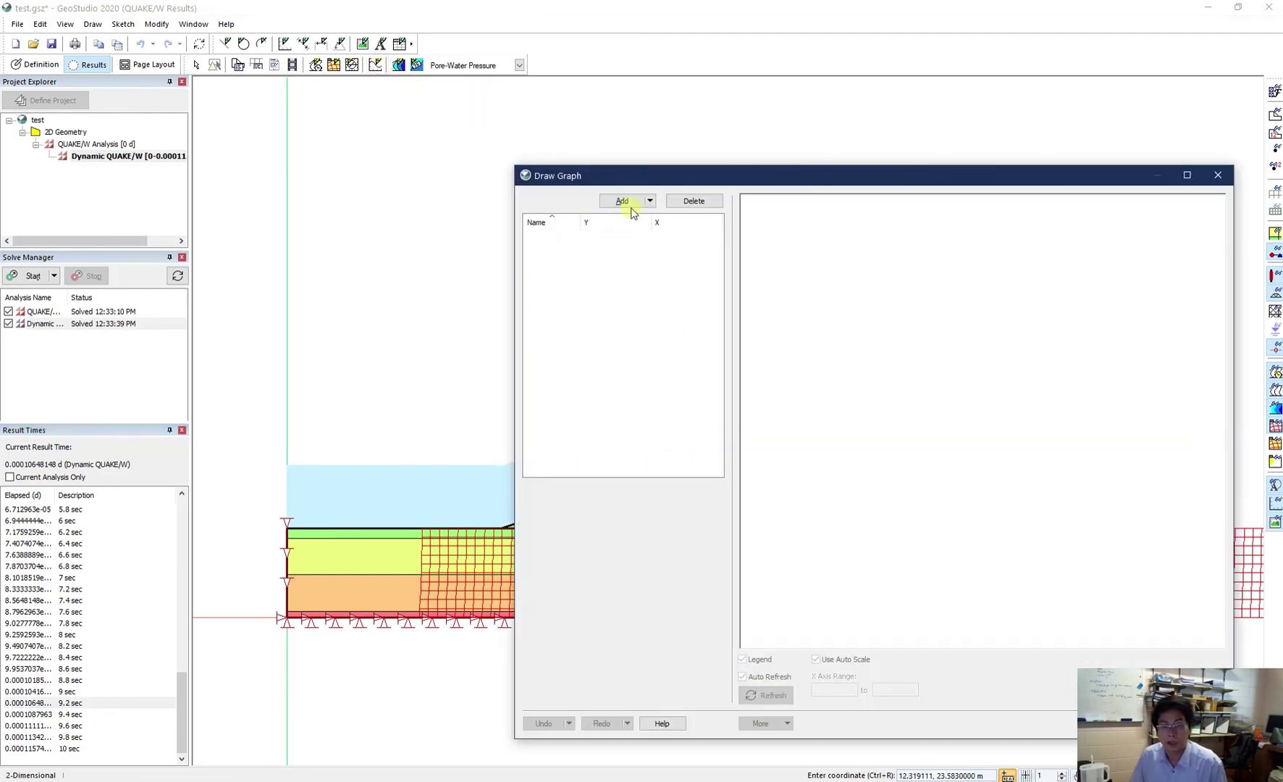
click(623, 202)
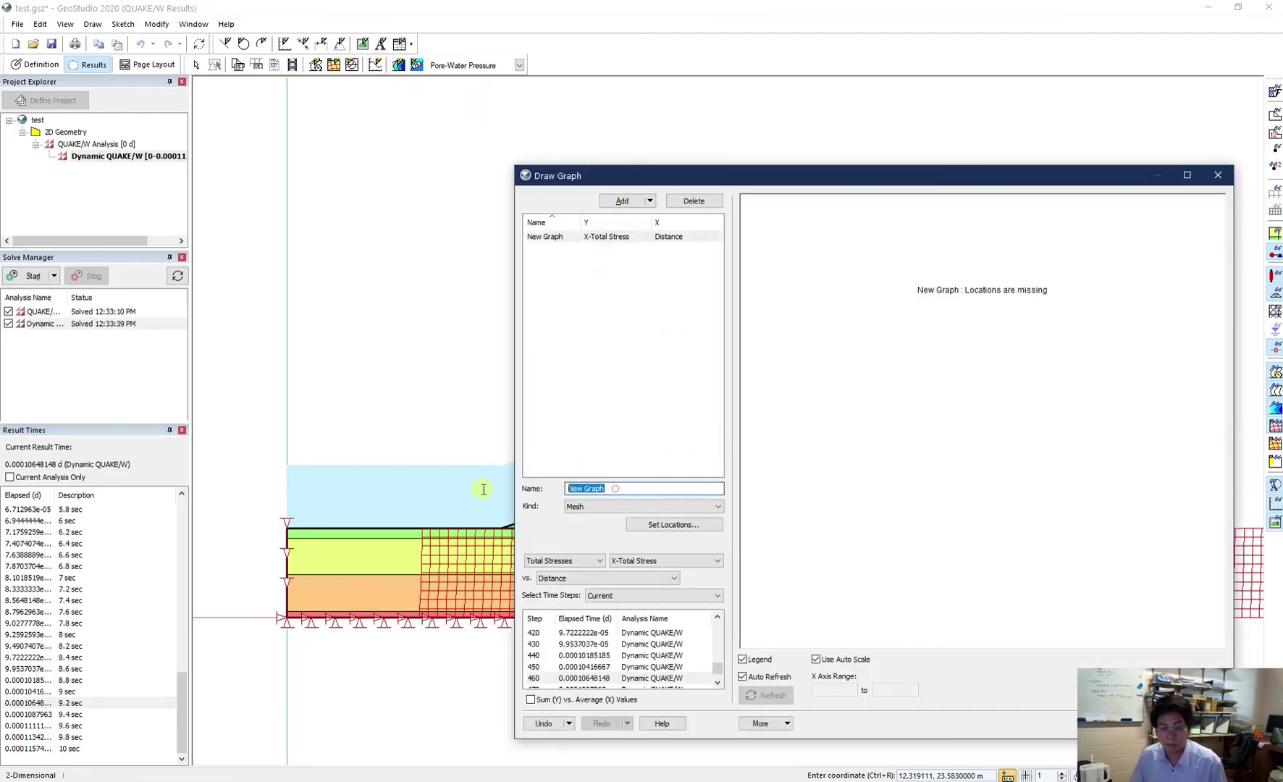
text(Dis)
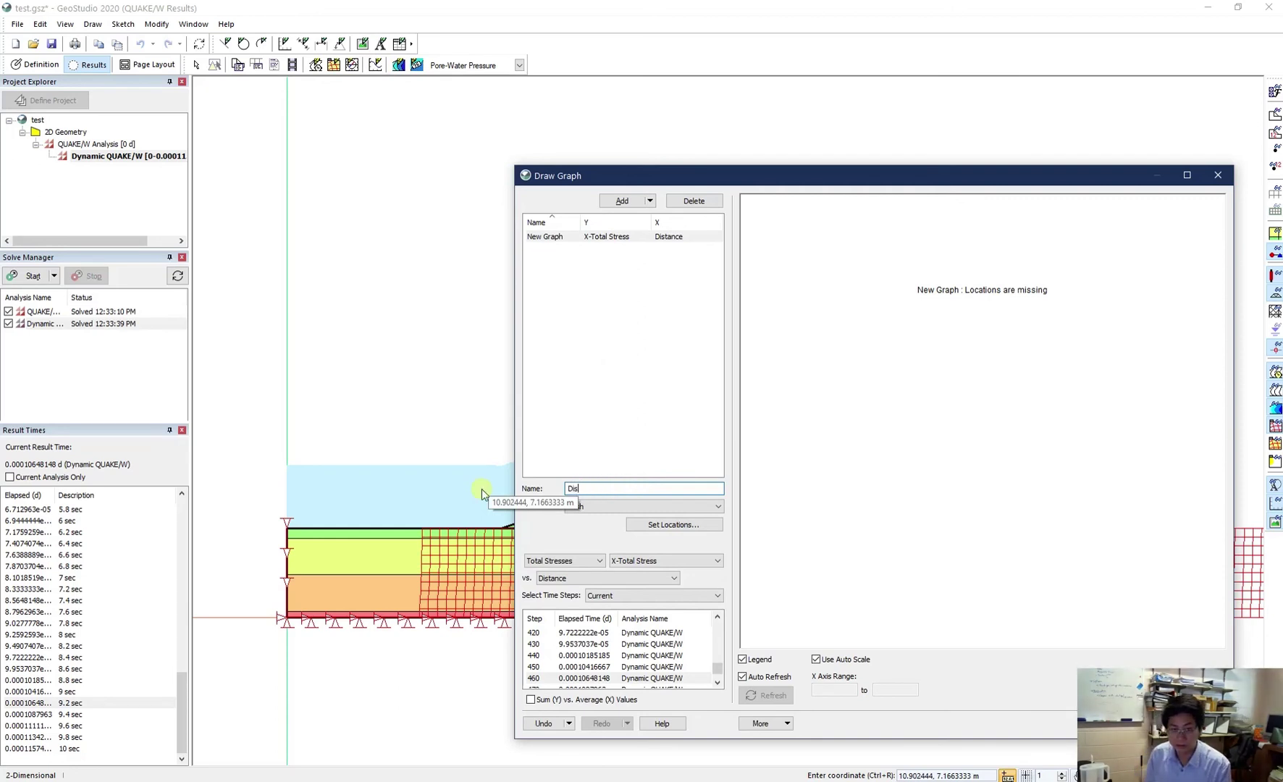
text(palcement)
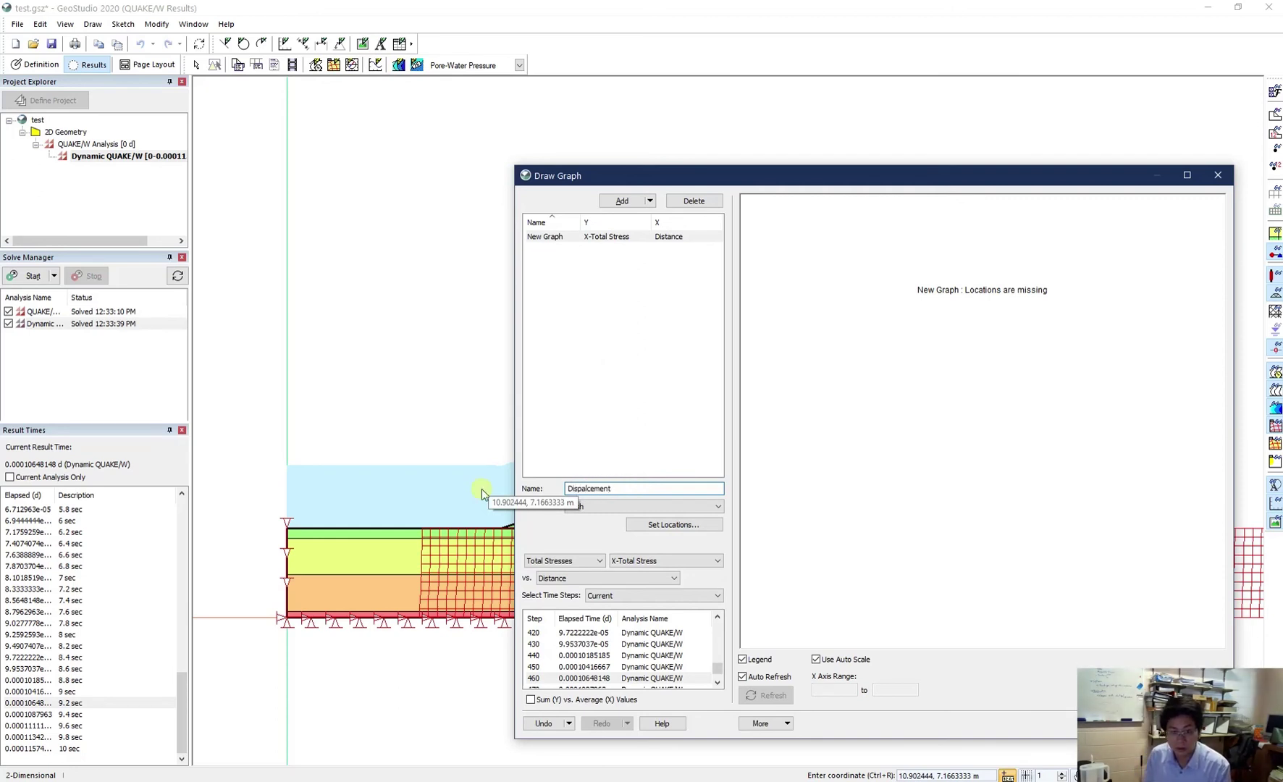
key(BackSpace)
key(BackSpace)
key(BackSpace)
key(BackSpace)
key(BackSpace)
key(BackSpace)
key(BackSpace)
key(BackSpace)
key(BackSpace)
key(BackSpace)
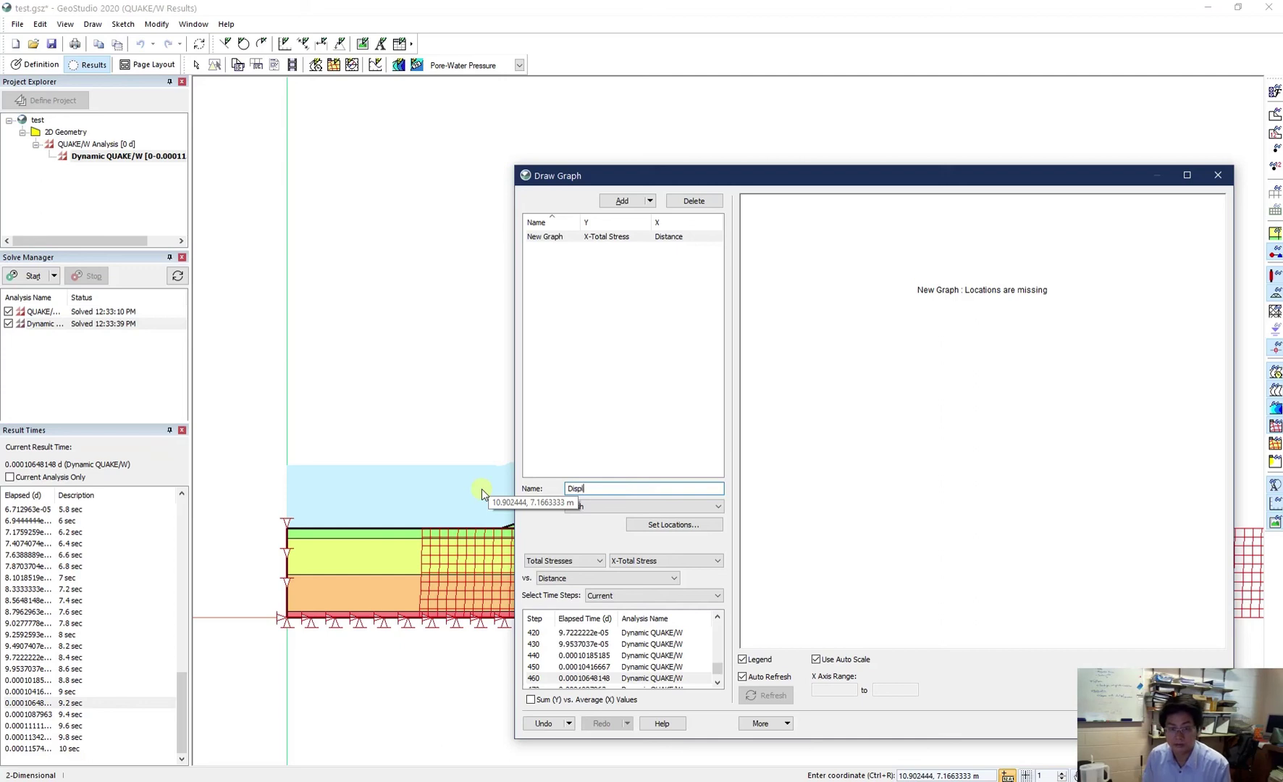
key(BackSpace)
key(BackSpace)
text(Crest)
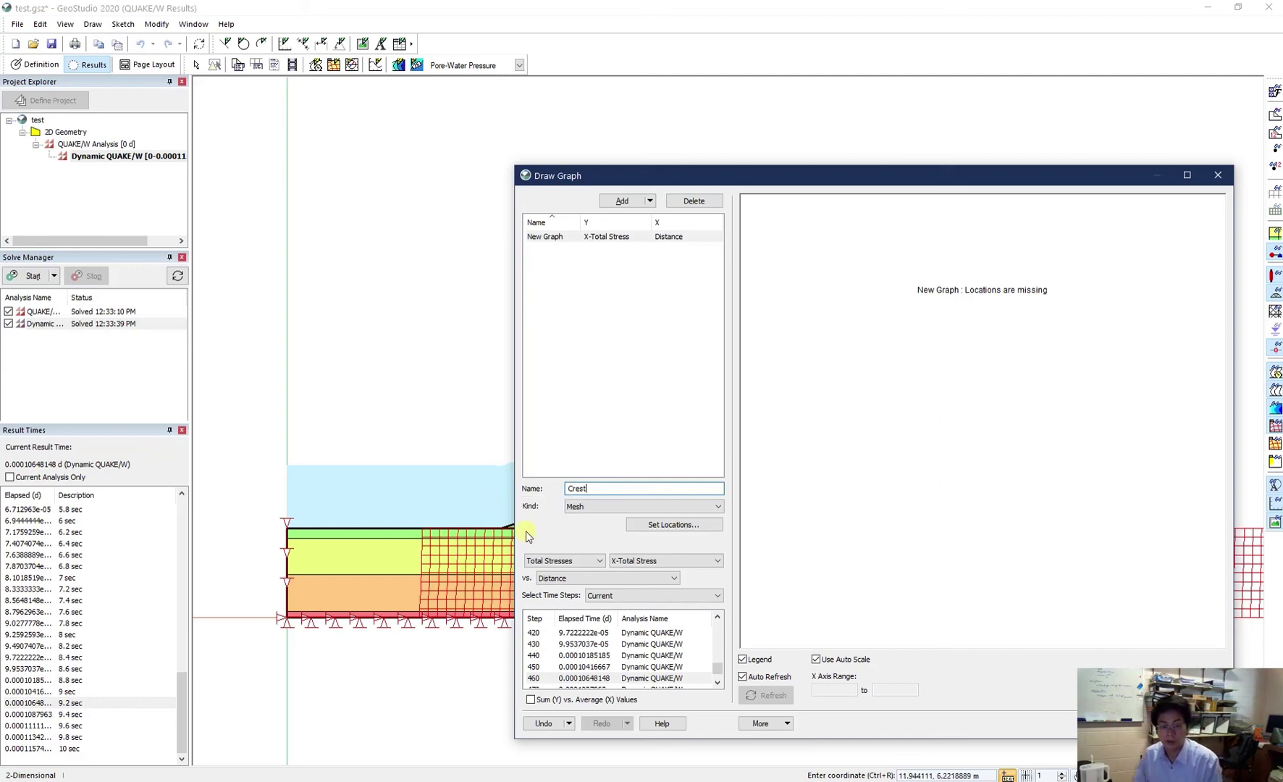
- Plot X-displacement vs time at the dam crest point for all time steps
click(641, 530)
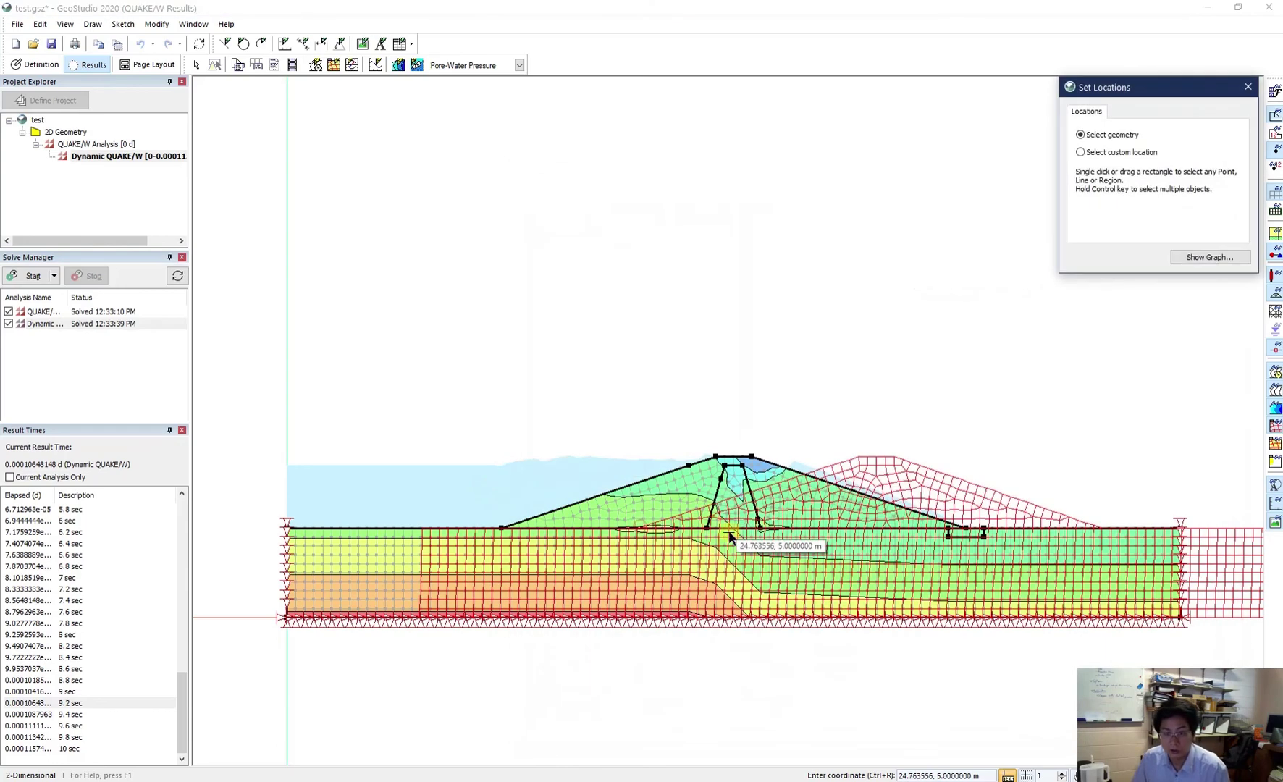
click(717, 460)
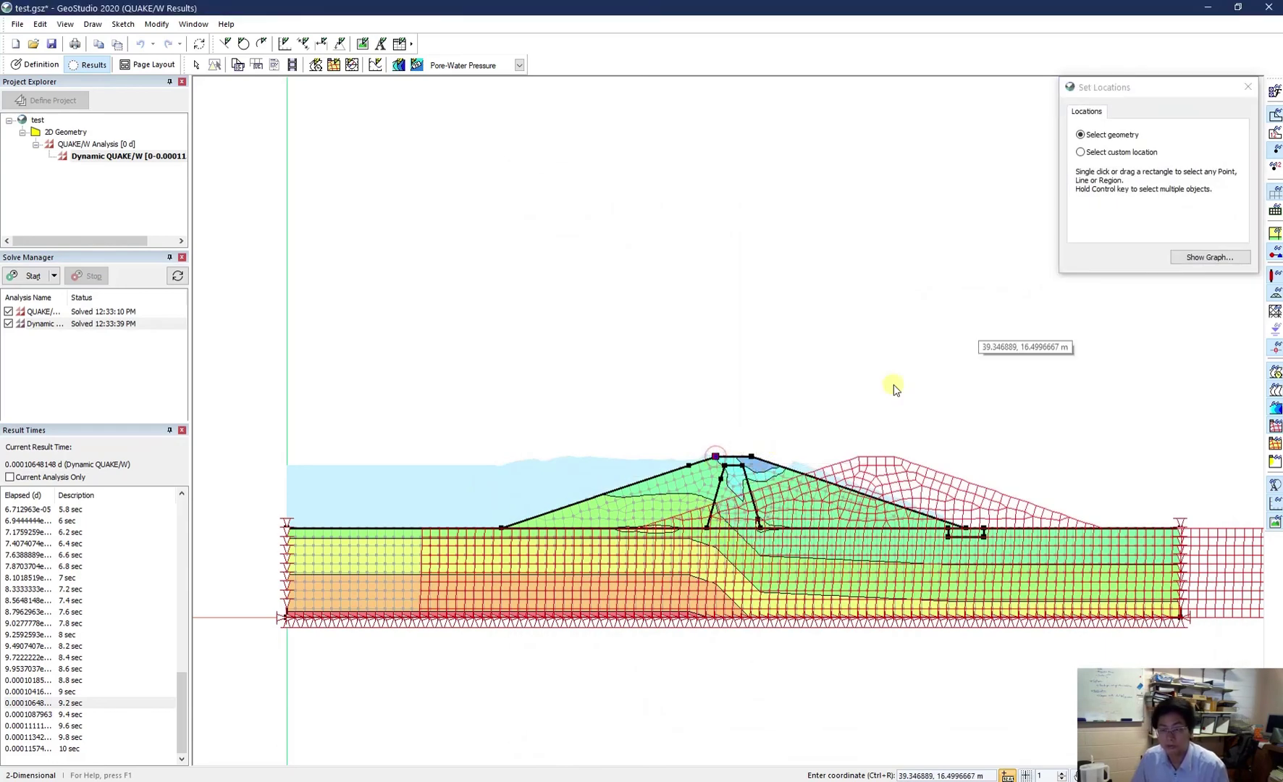
click(1209, 257)
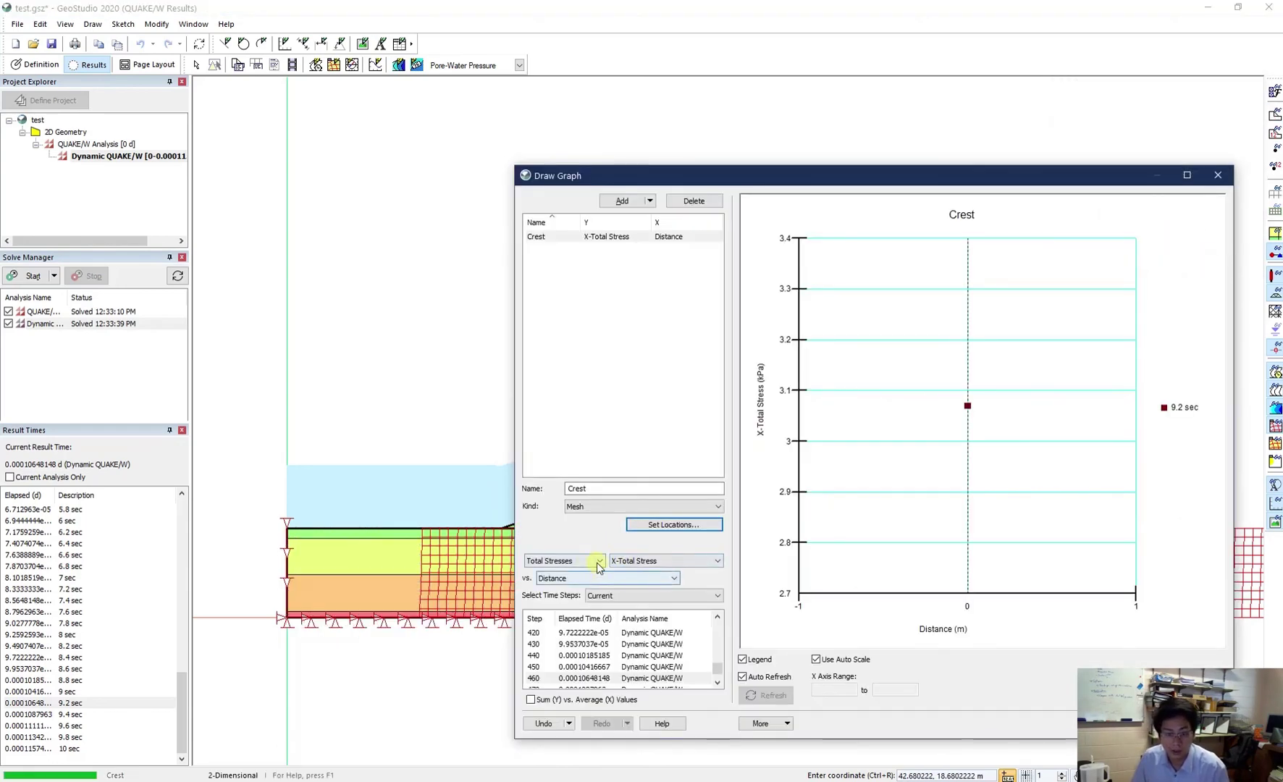
click(579, 560)
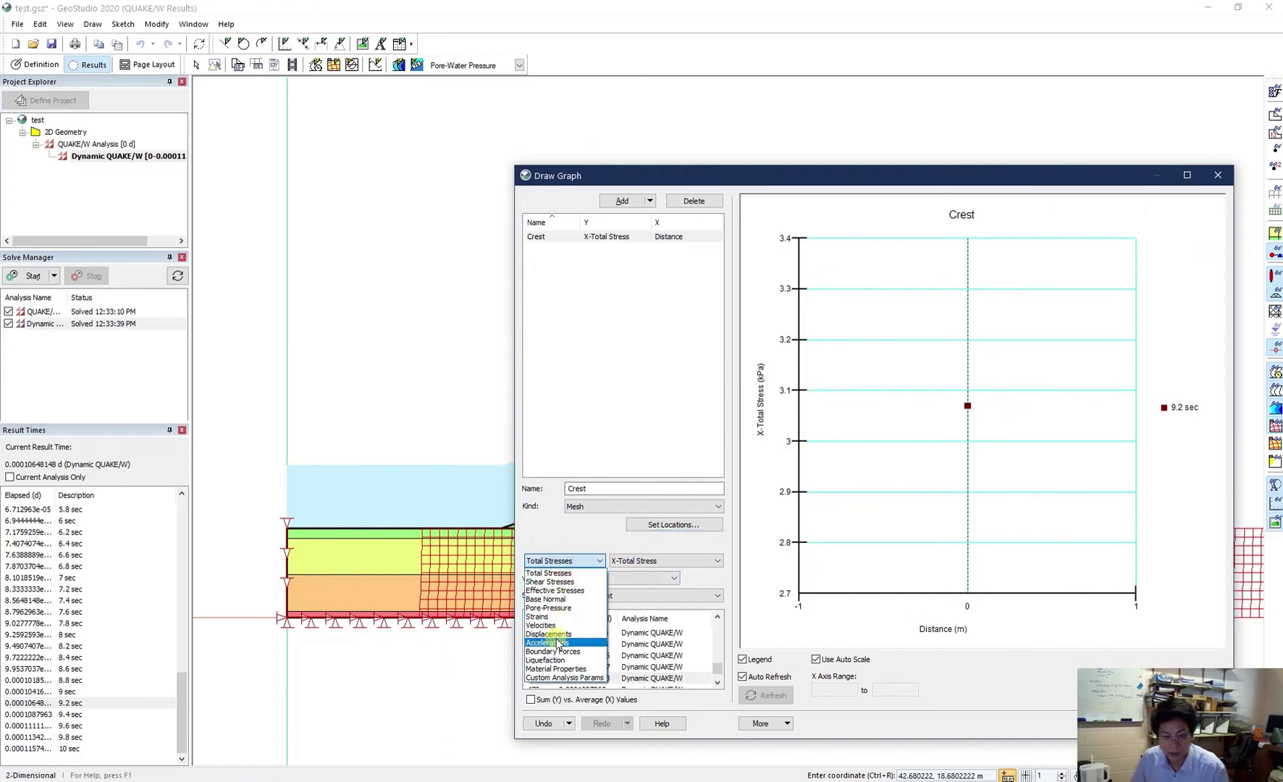
click(557, 634)
click(624, 580)
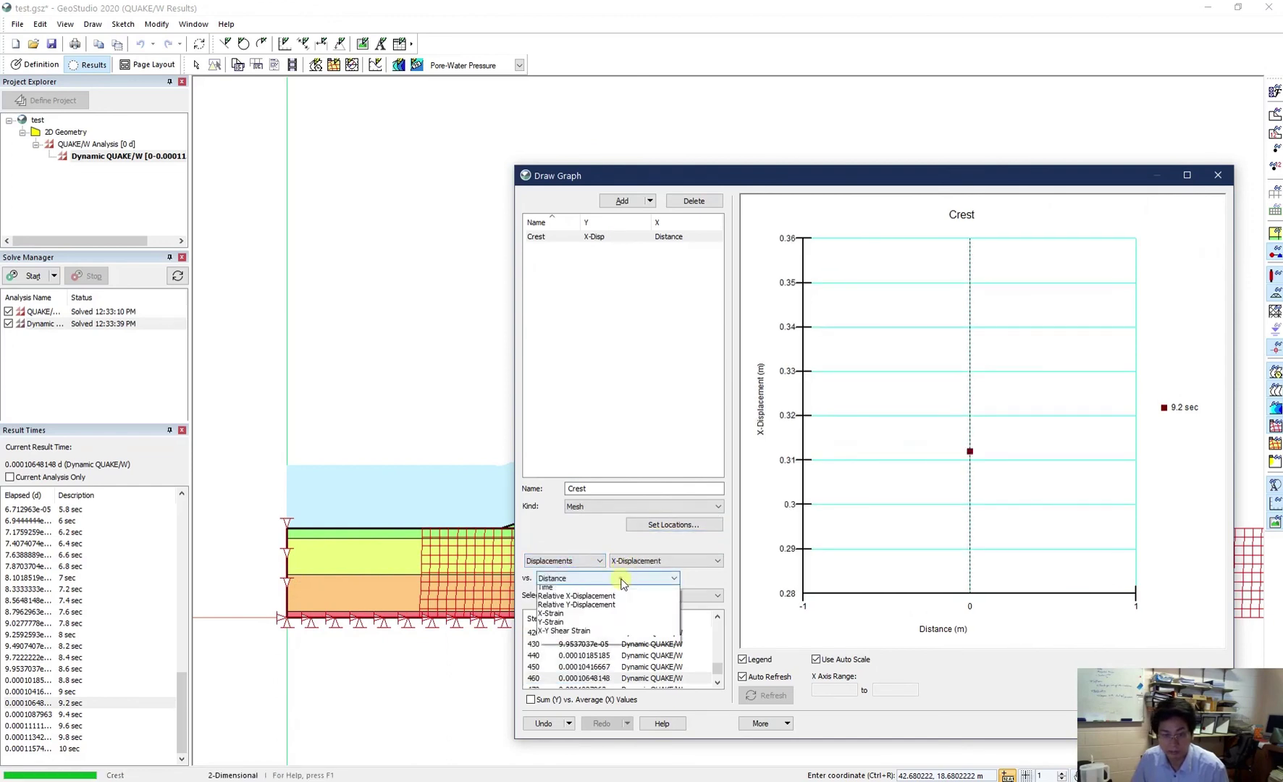
click(619, 606)
click(613, 596)
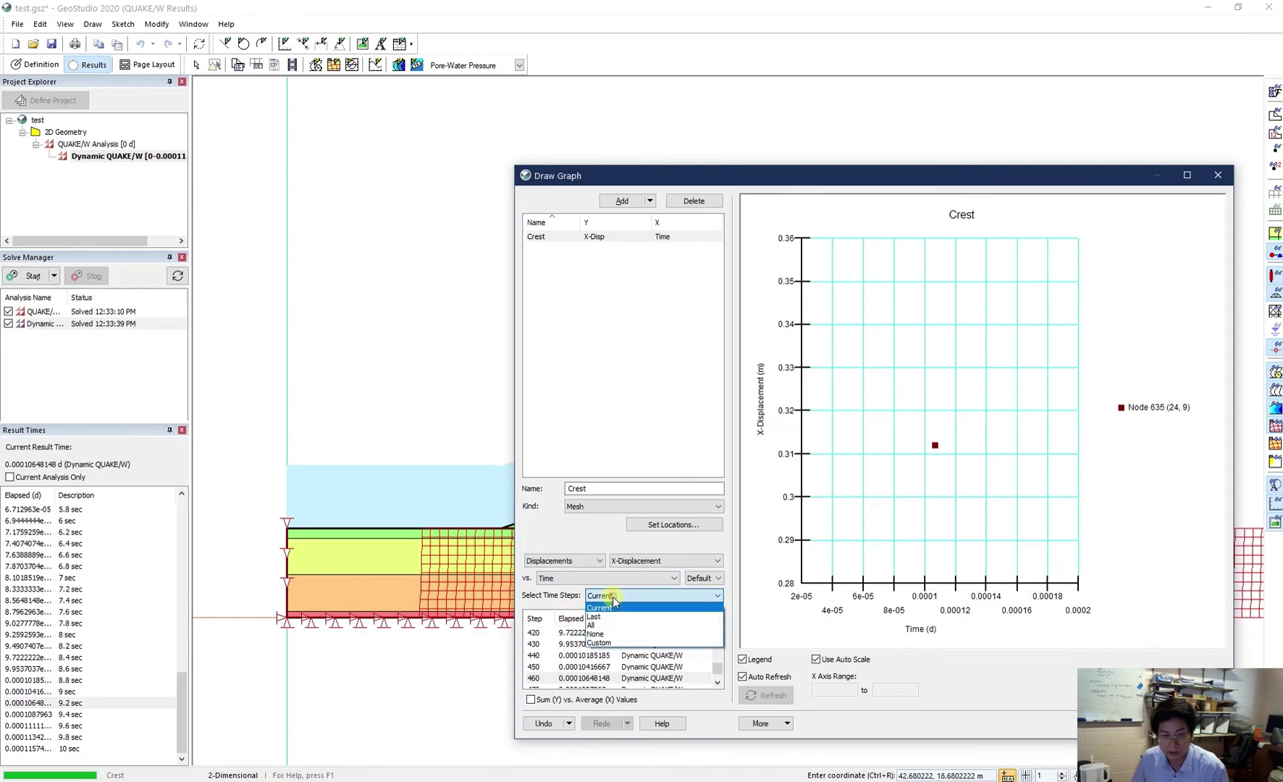
click(612, 612)
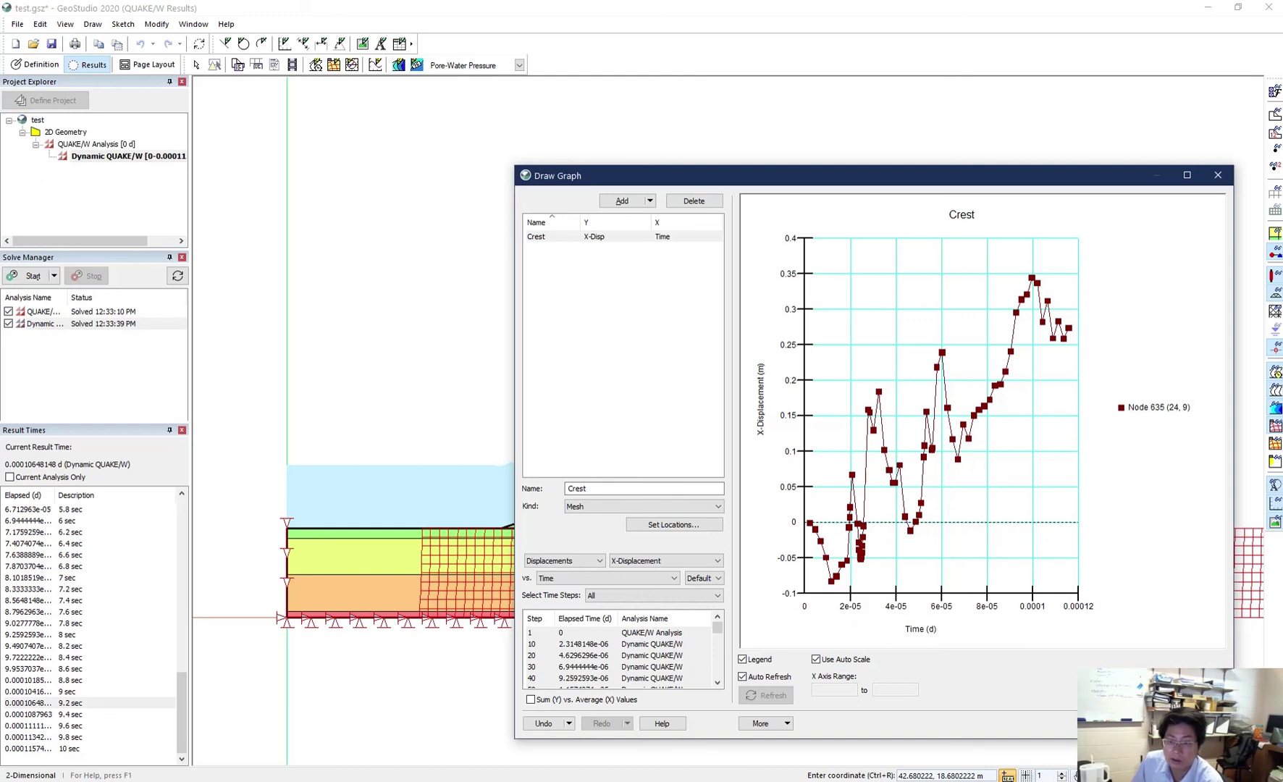
mouse_move(1030, 281)
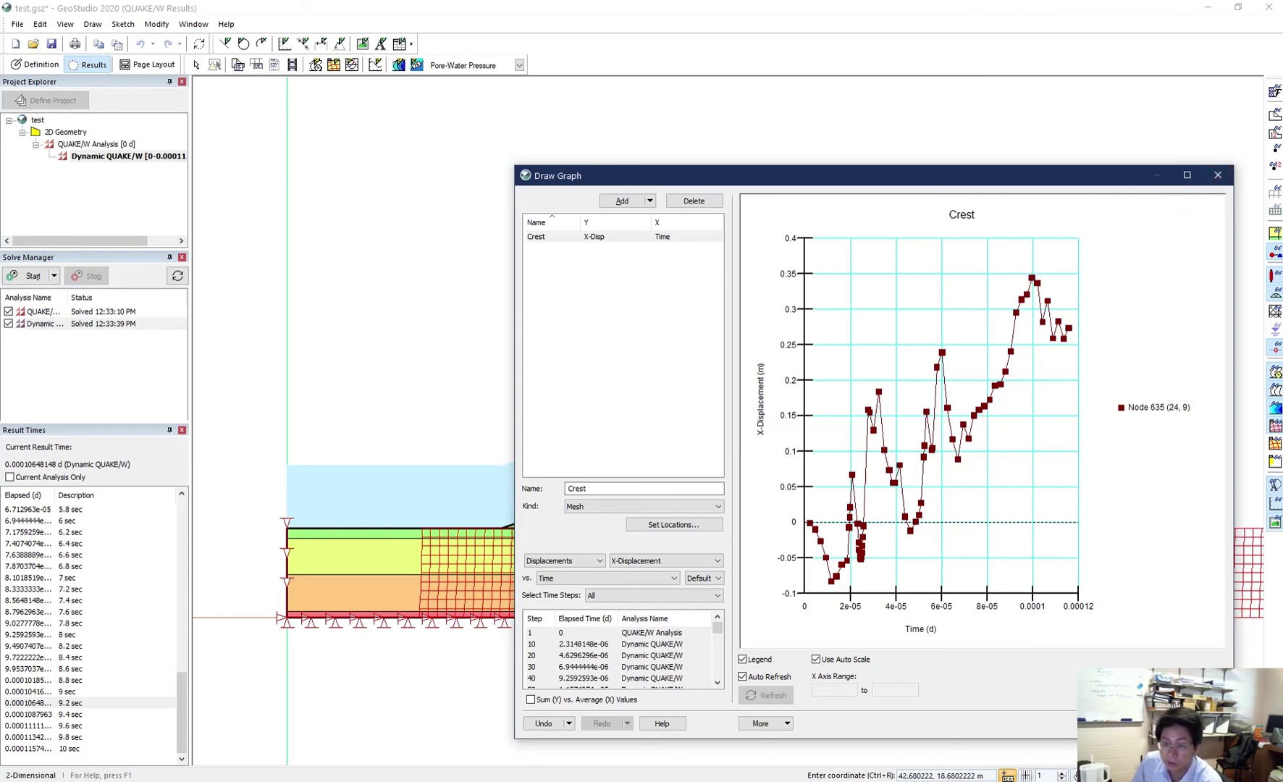
- Close the graph and browse results from 6.8 sec up to 10 sec and back to 5.4 sec
click(1218, 175)
click(78, 567)
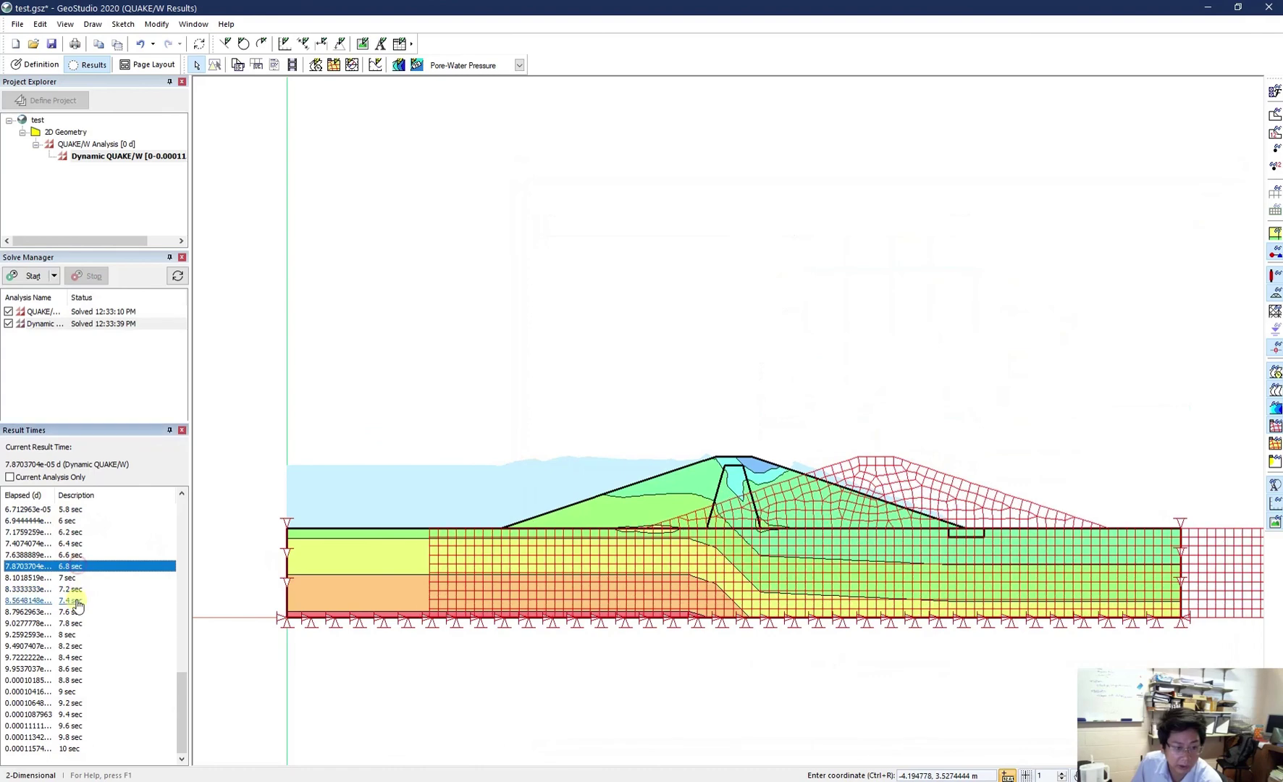
click(65, 635)
key(Down)
key(Down)
key(Down)
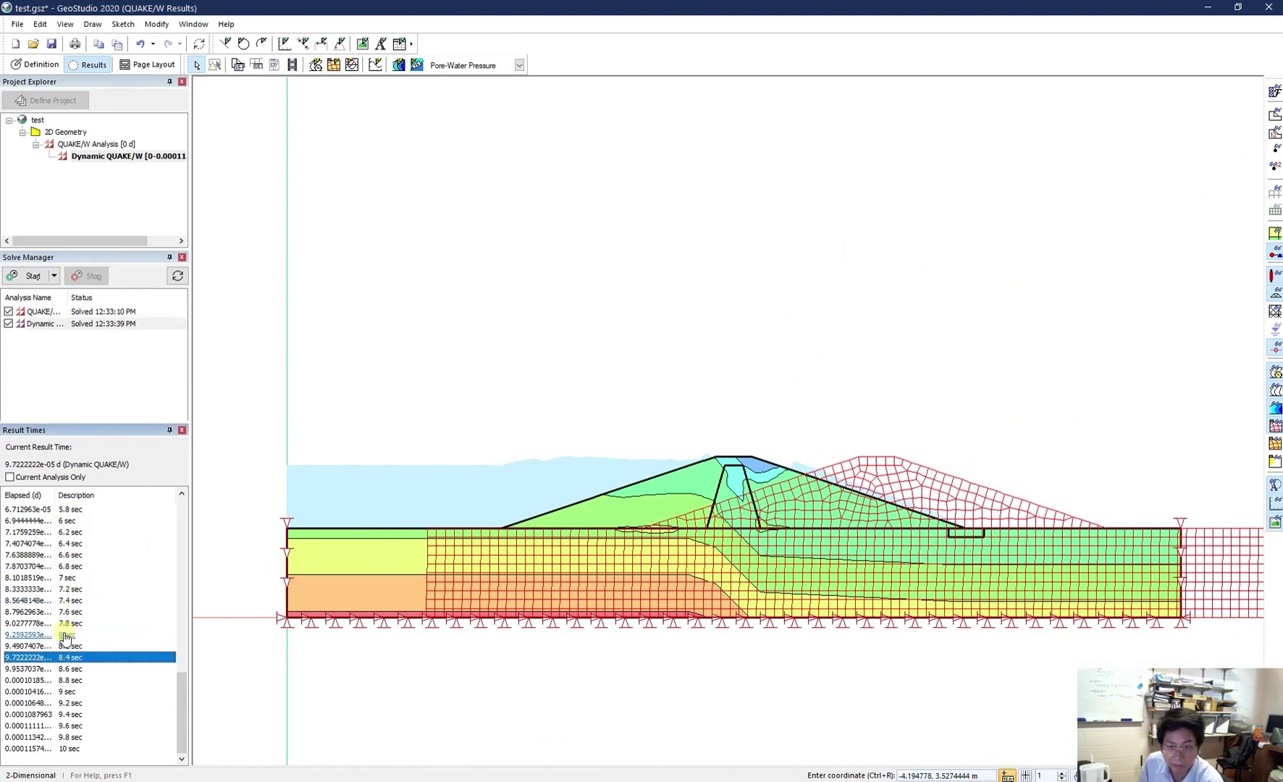
key(Down)
key(Down)
key(Down)
key(Down)
key(Down)
key(Down)
key(Down)
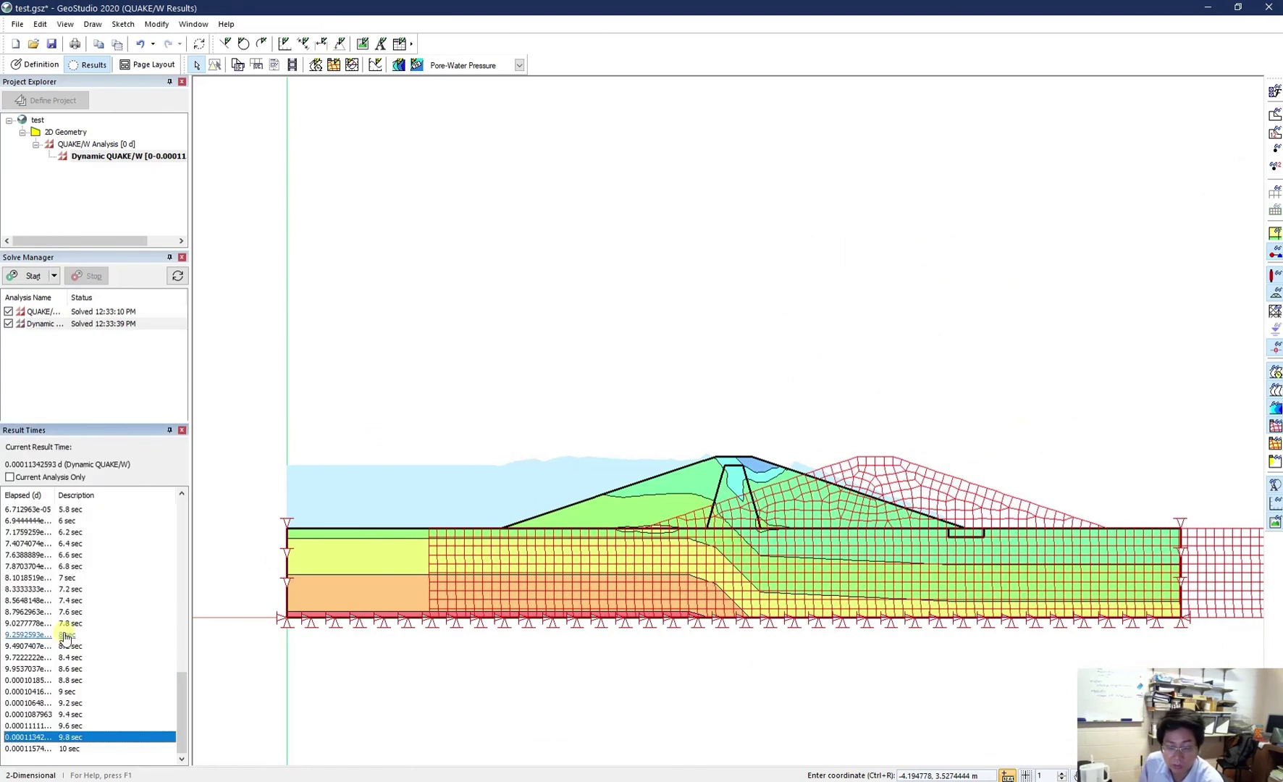
key(Up)
key(Up)
key(Up)
key(Up)
key(Up)
key(Up)
key(Up)
key(Up)
key(Up)
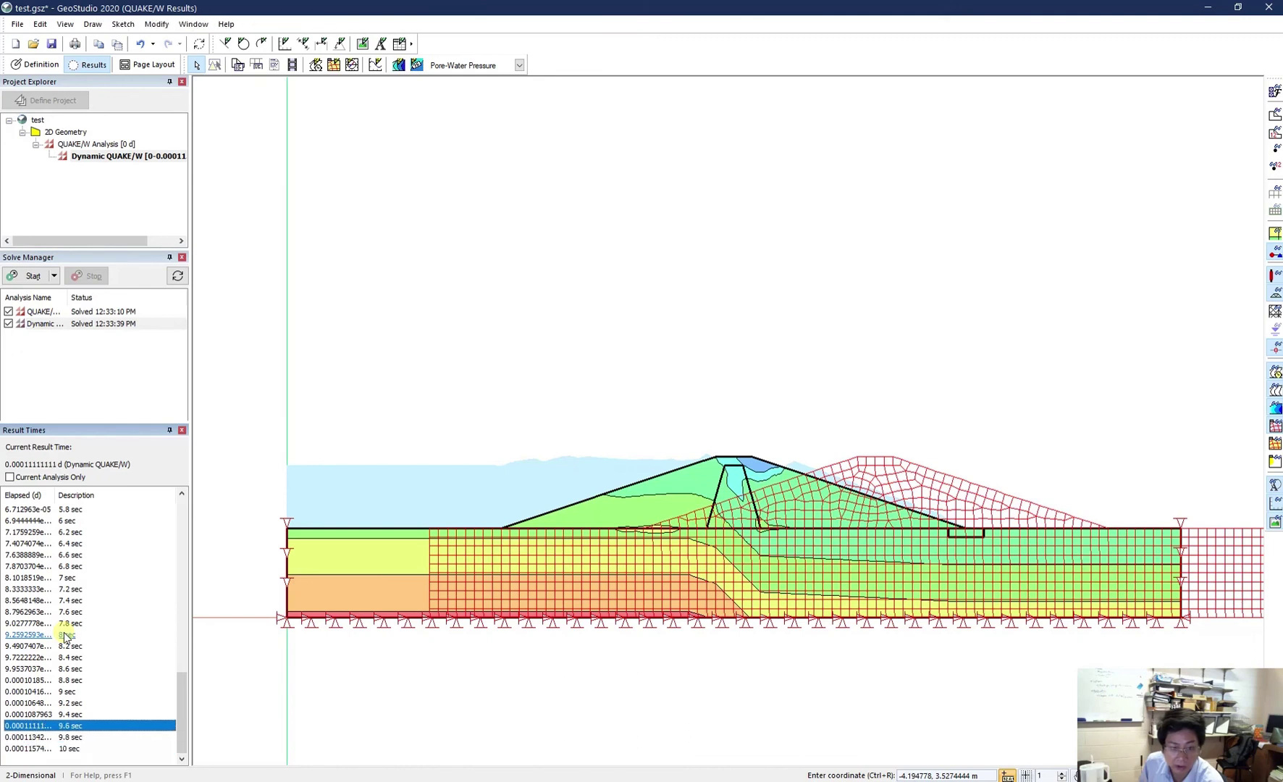
key(Up)
key(Up)
key(Up)
key(Up)
key(Up)
key(Up)
key(Up)
key(Up)
key(Up)
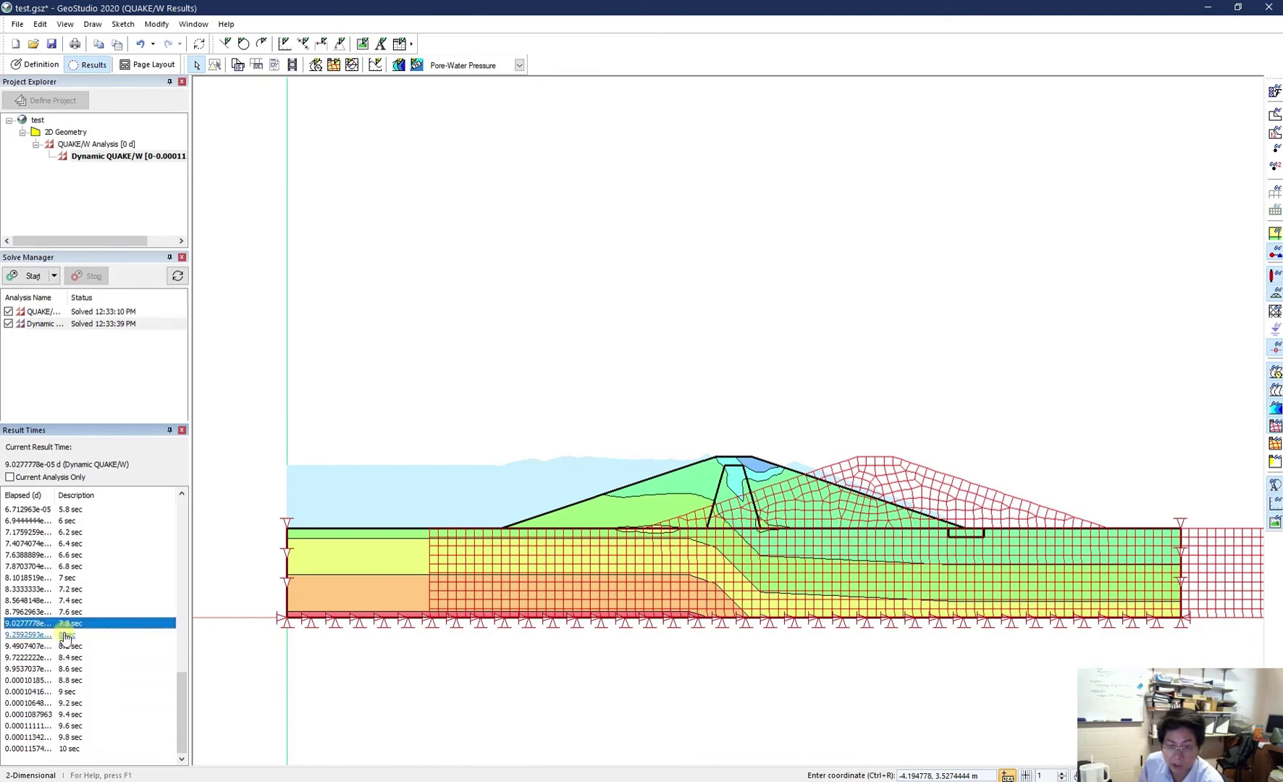
key(Up)
key(Up)
key(Up)
key(Up)
key(Up)
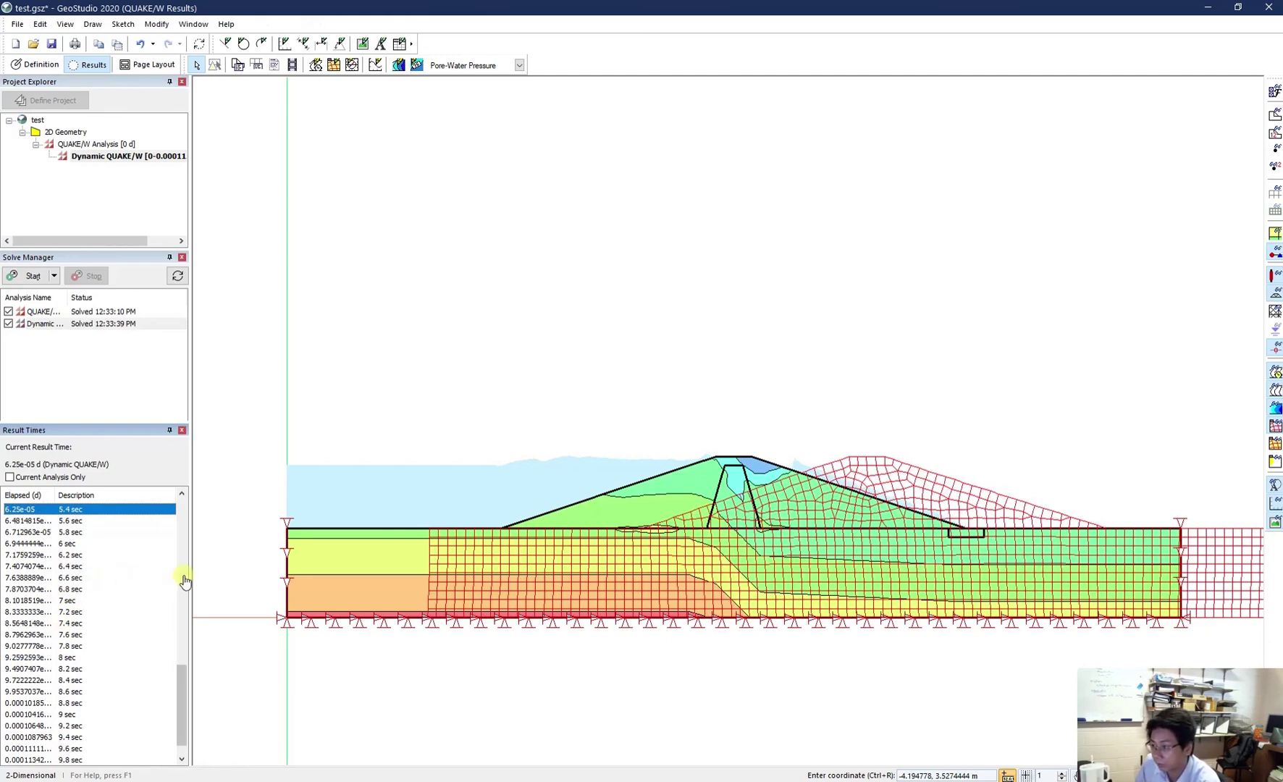
- Review early results at 0.4, 1 and 1.8 sec, then return to the QUAKE/W Analysis definition
scroll(108, 536, up, 9)
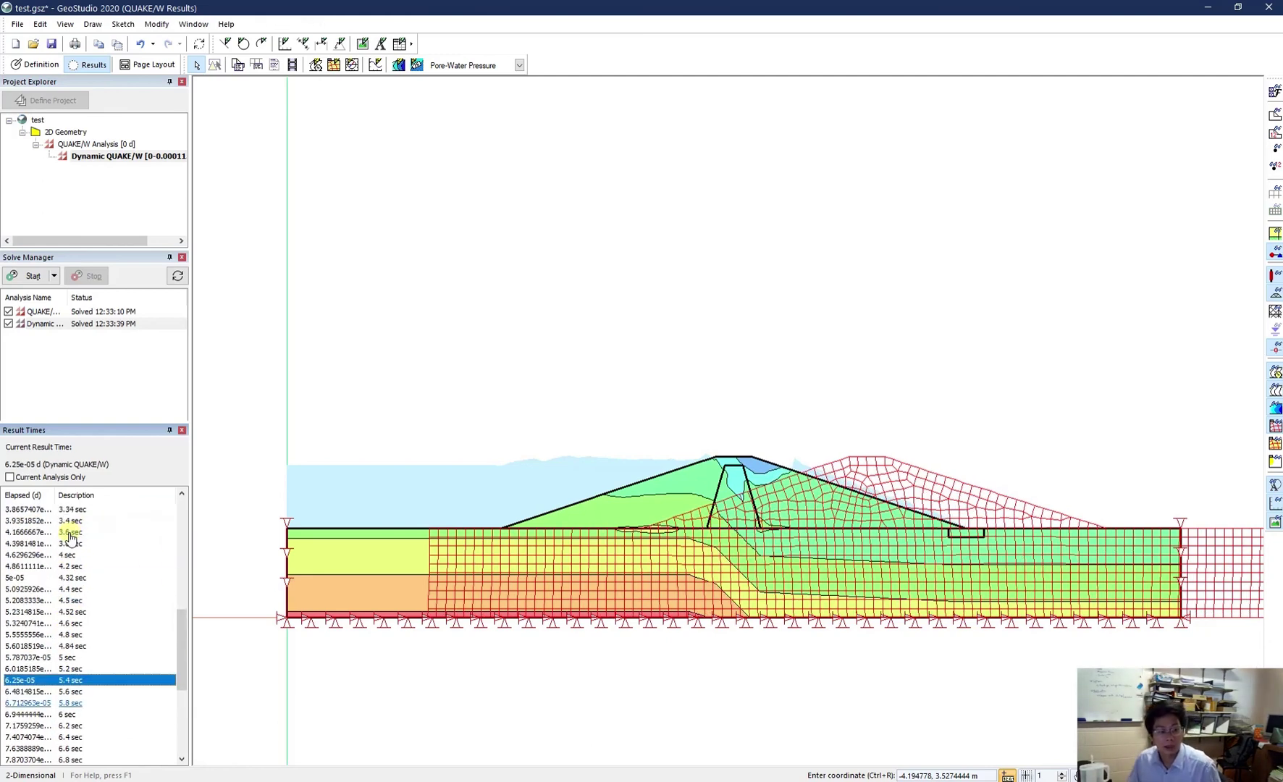
scroll(71, 536, up, 6)
click(70, 533)
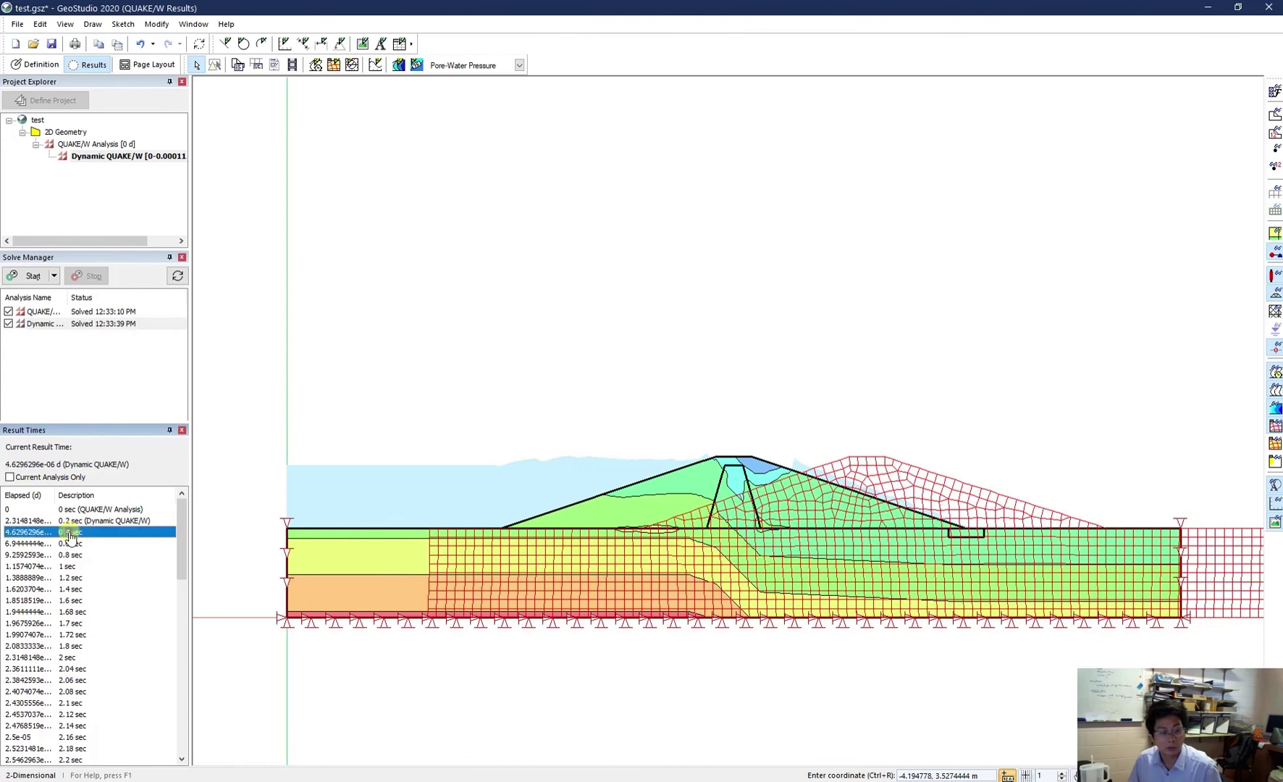
click(72, 566)
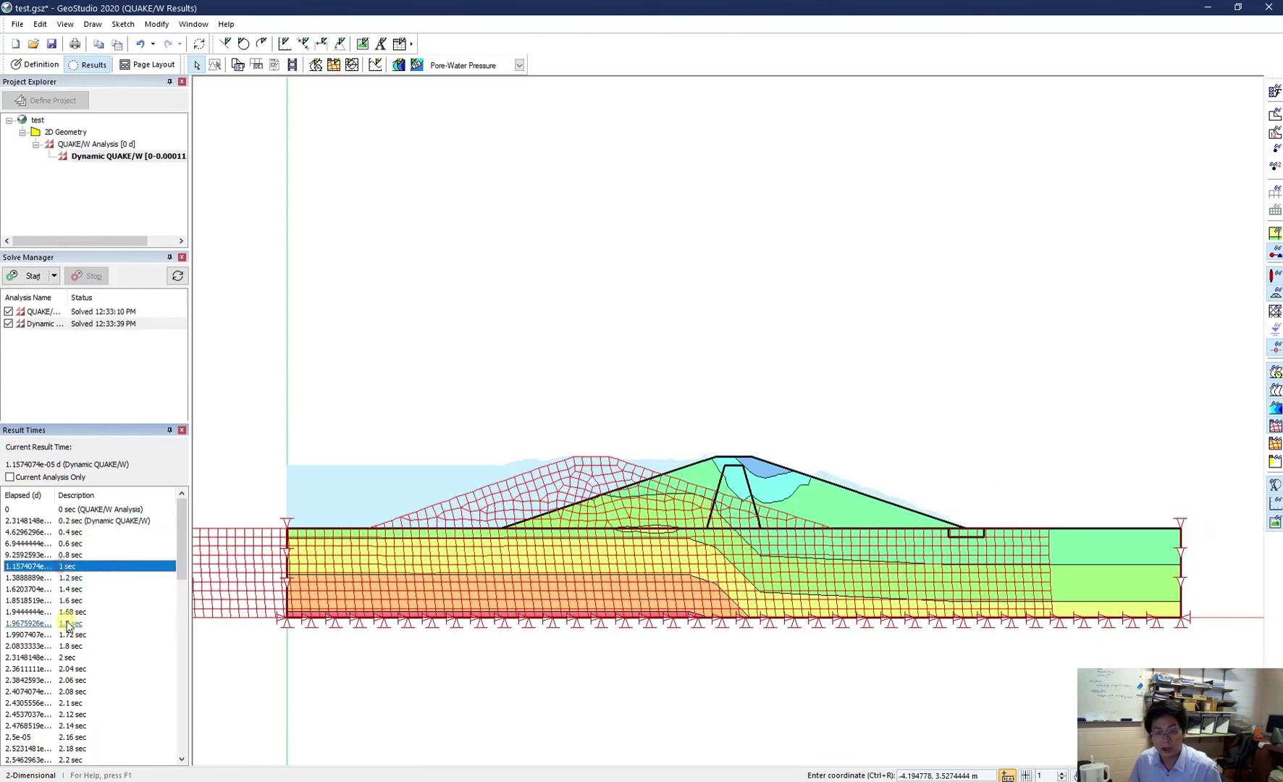
click(72, 646)
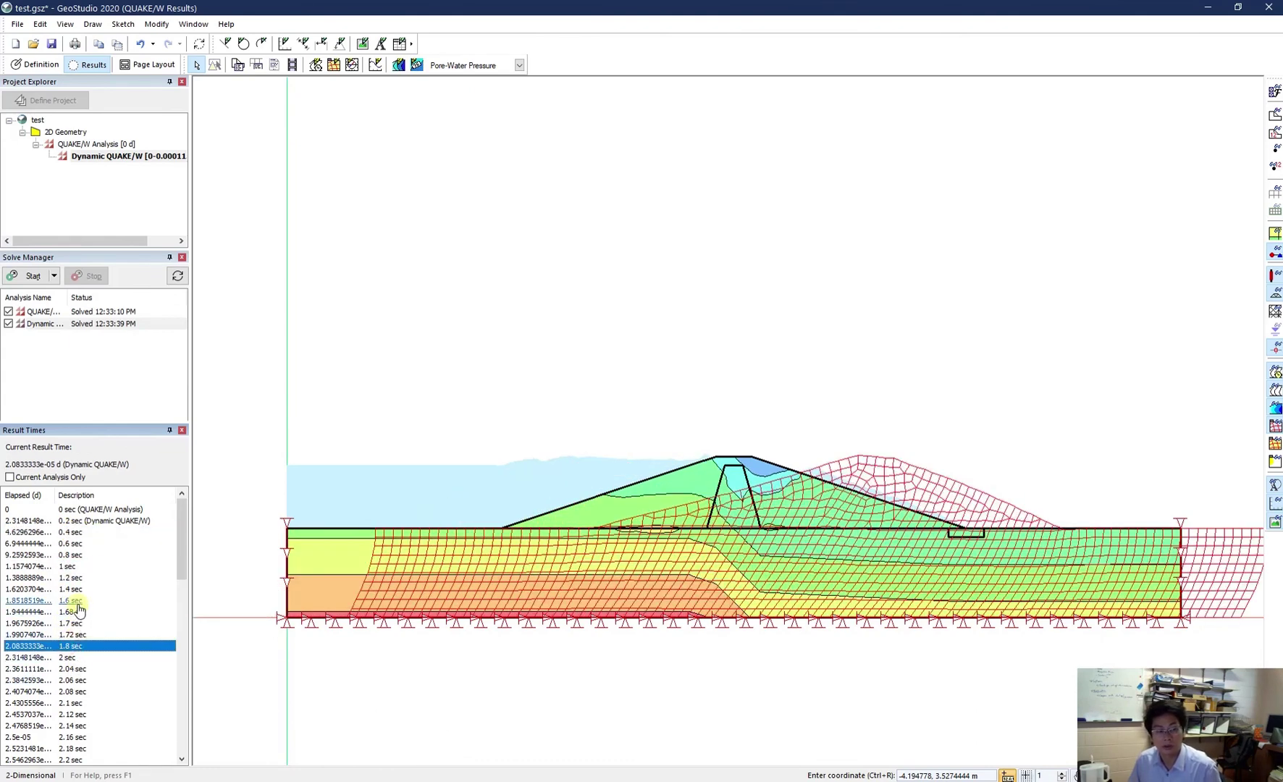
click(72, 145)
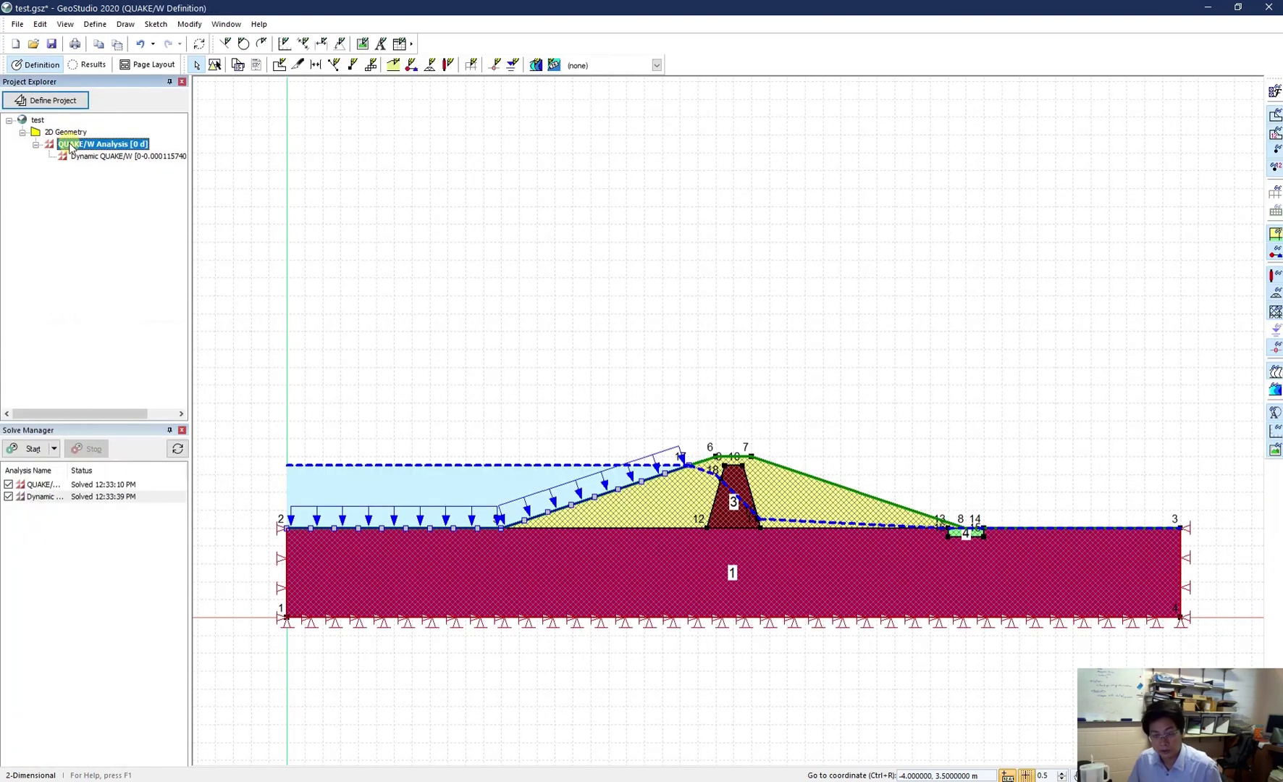